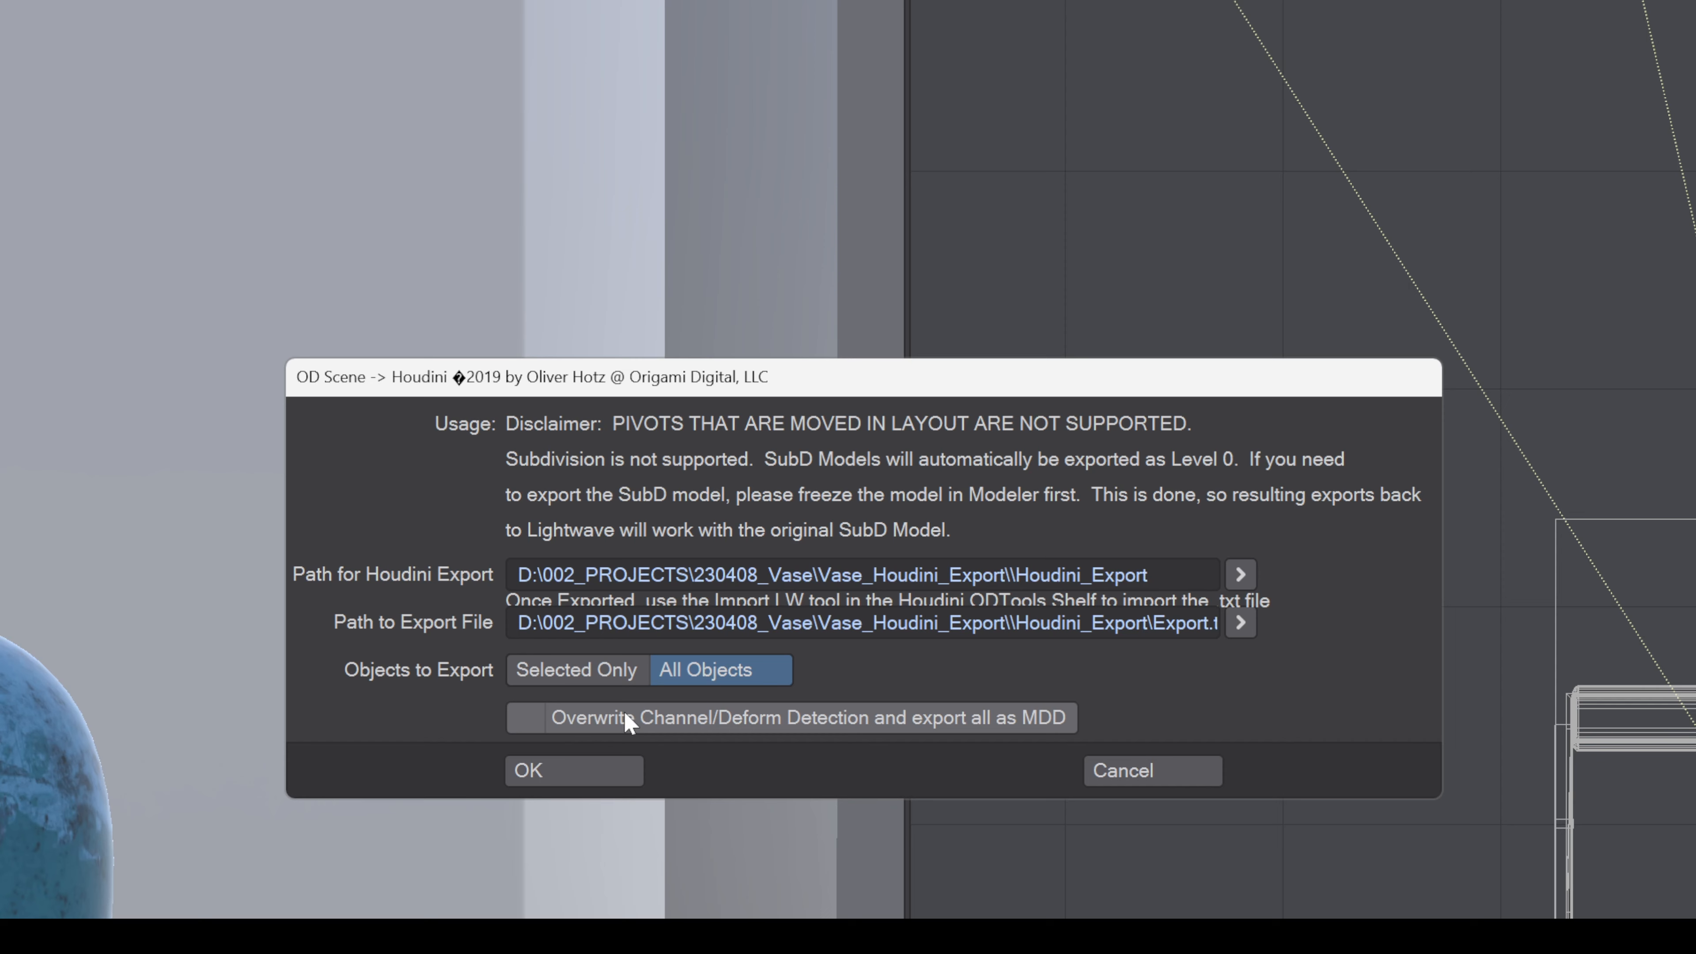
Export all objects of the LightWave scene to the Houdini_Export folder.
{"action": "left_click", "coordinate": [564, 777]}
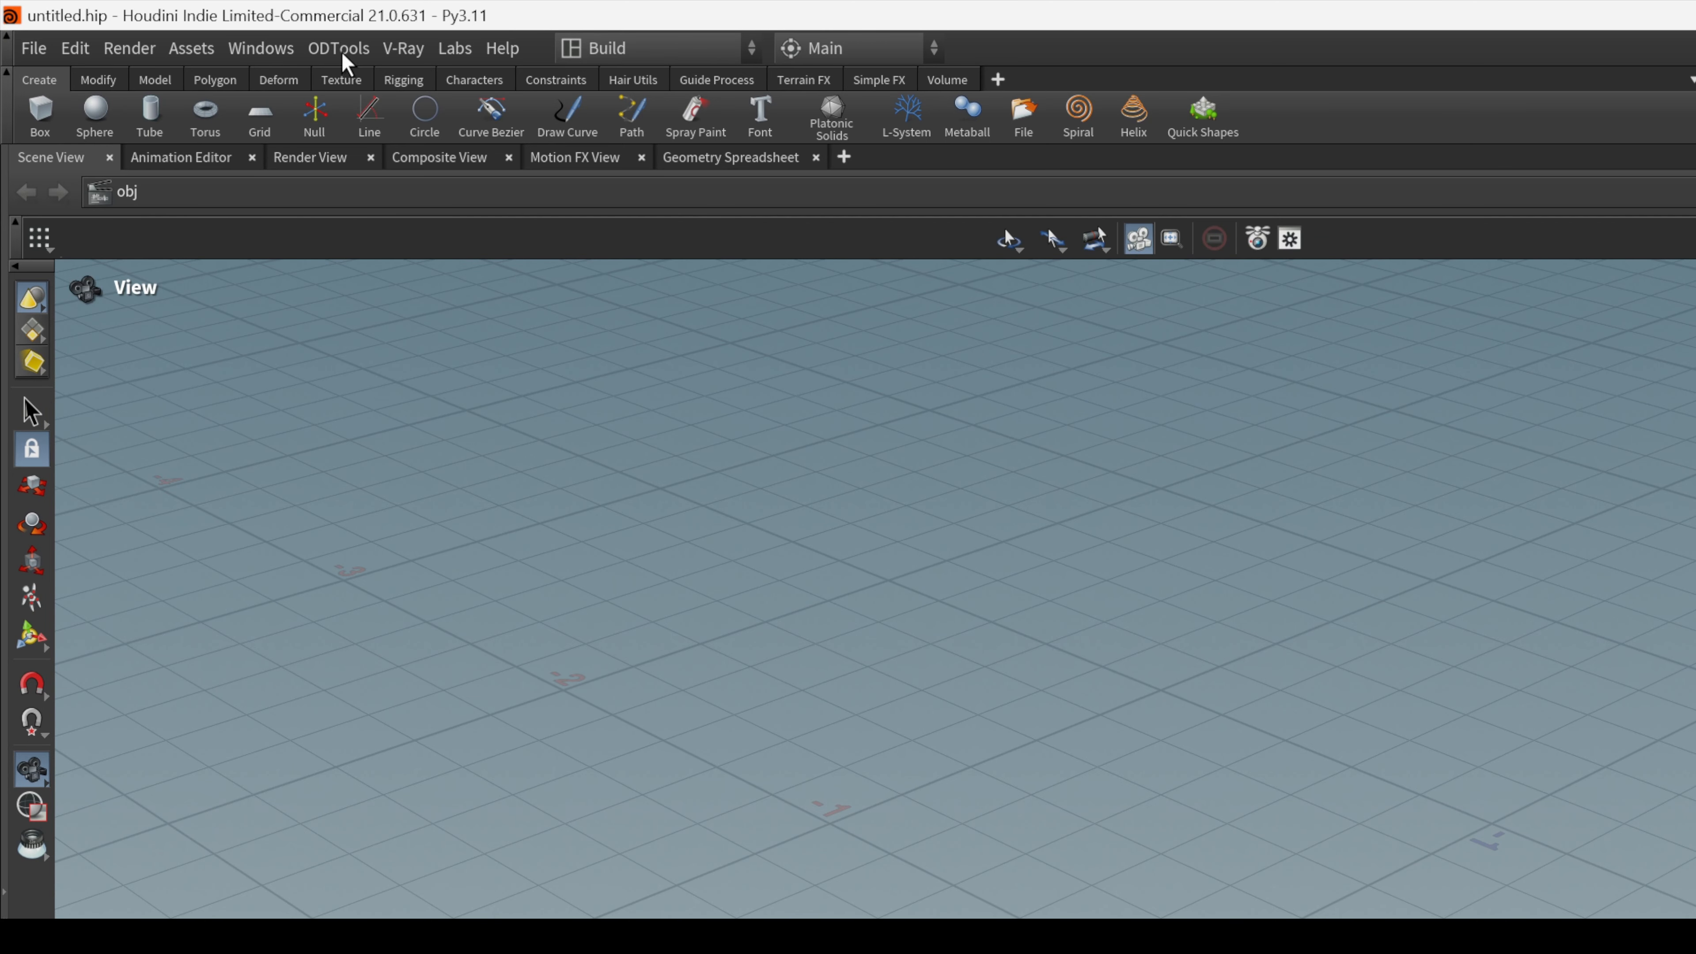
Switch to Houdini and import the LightWave scene from Export.txt in the Houdini_Export folder.
{"action": "left_click", "coordinate": [340, 49]}
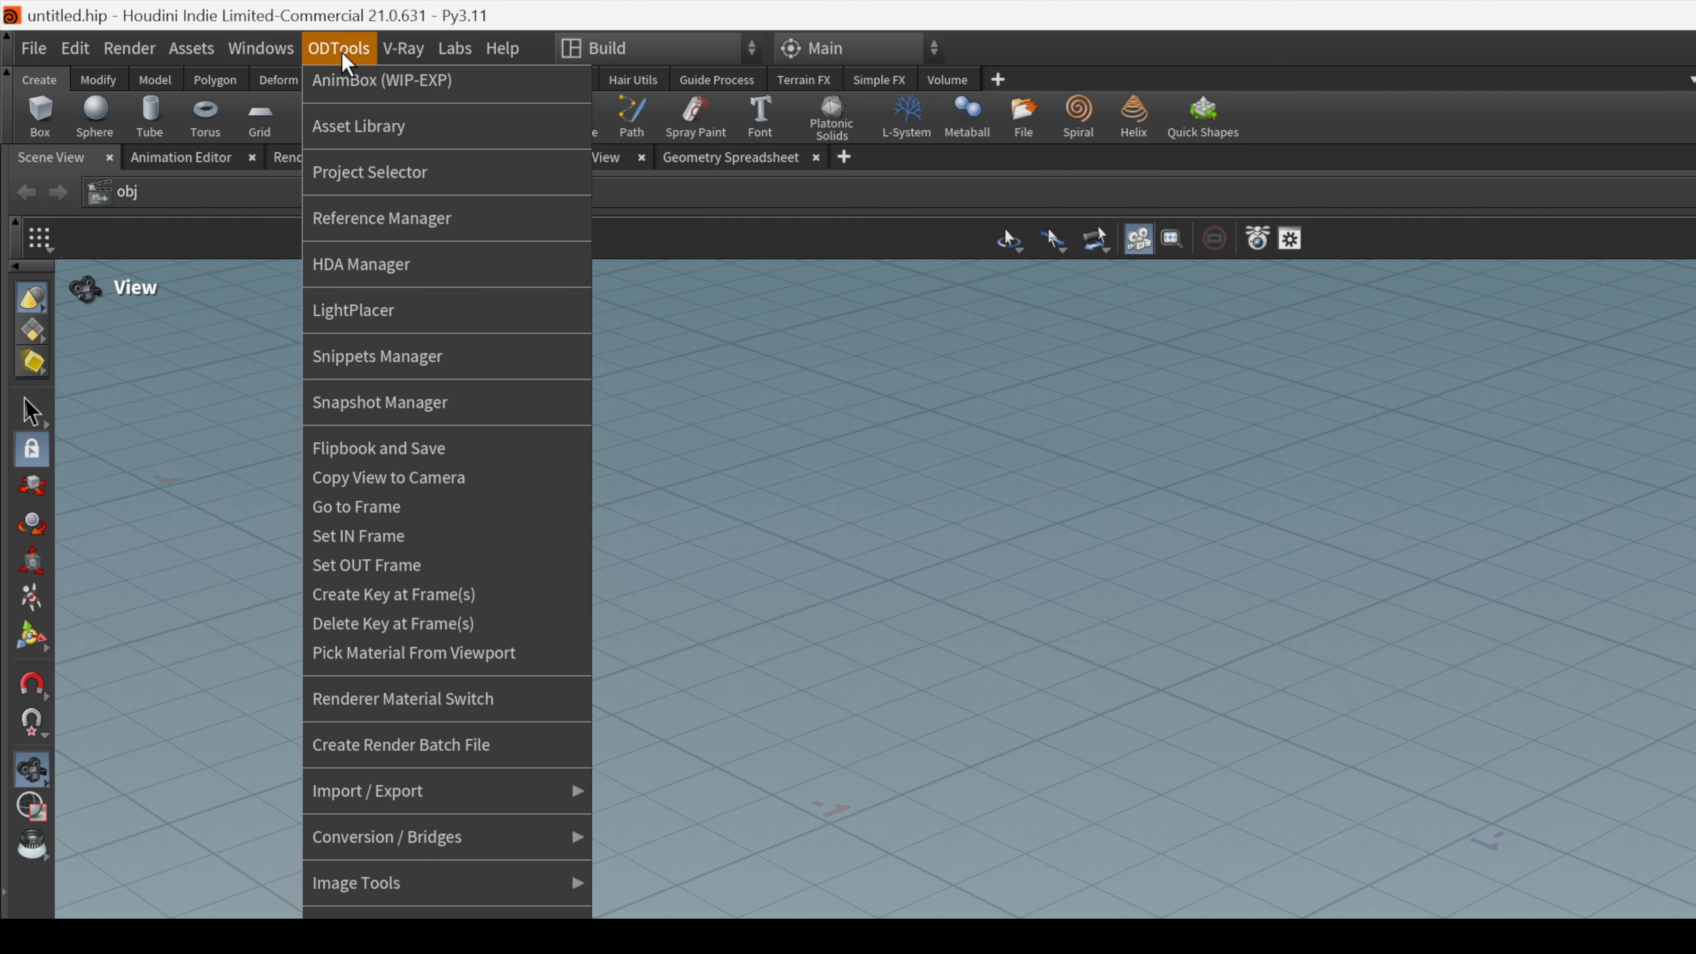
{"action": "mouse_move", "coordinate": [379, 801]}
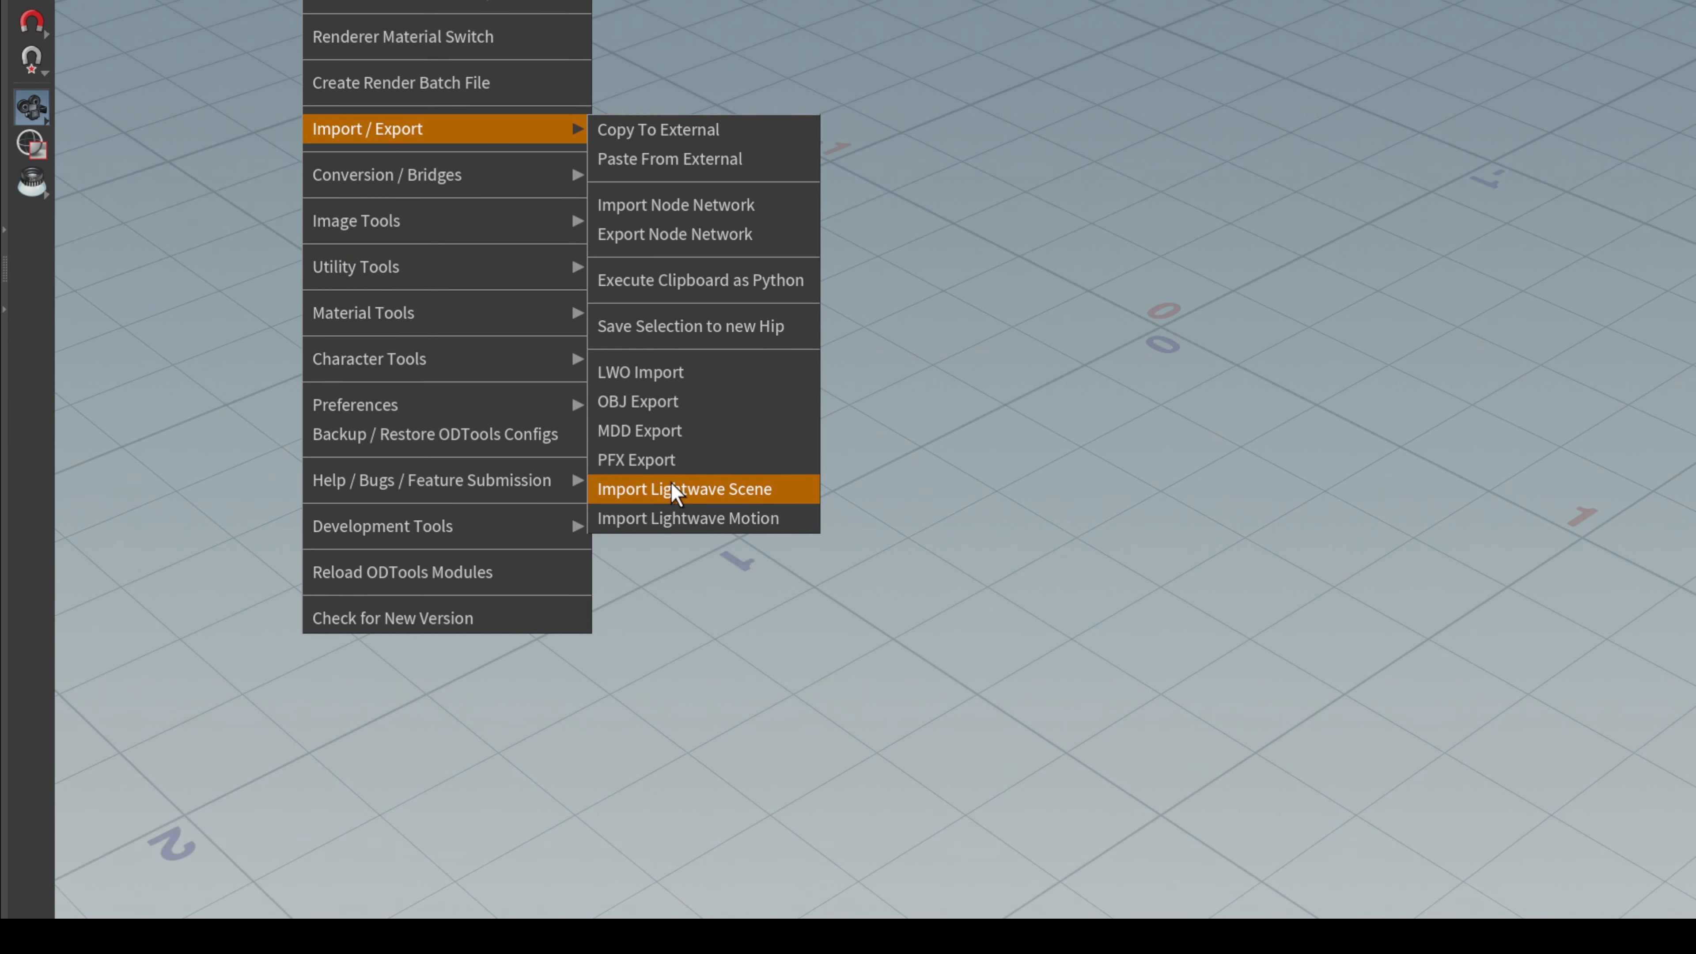
{"action": "left_click", "coordinate": [717, 501]}
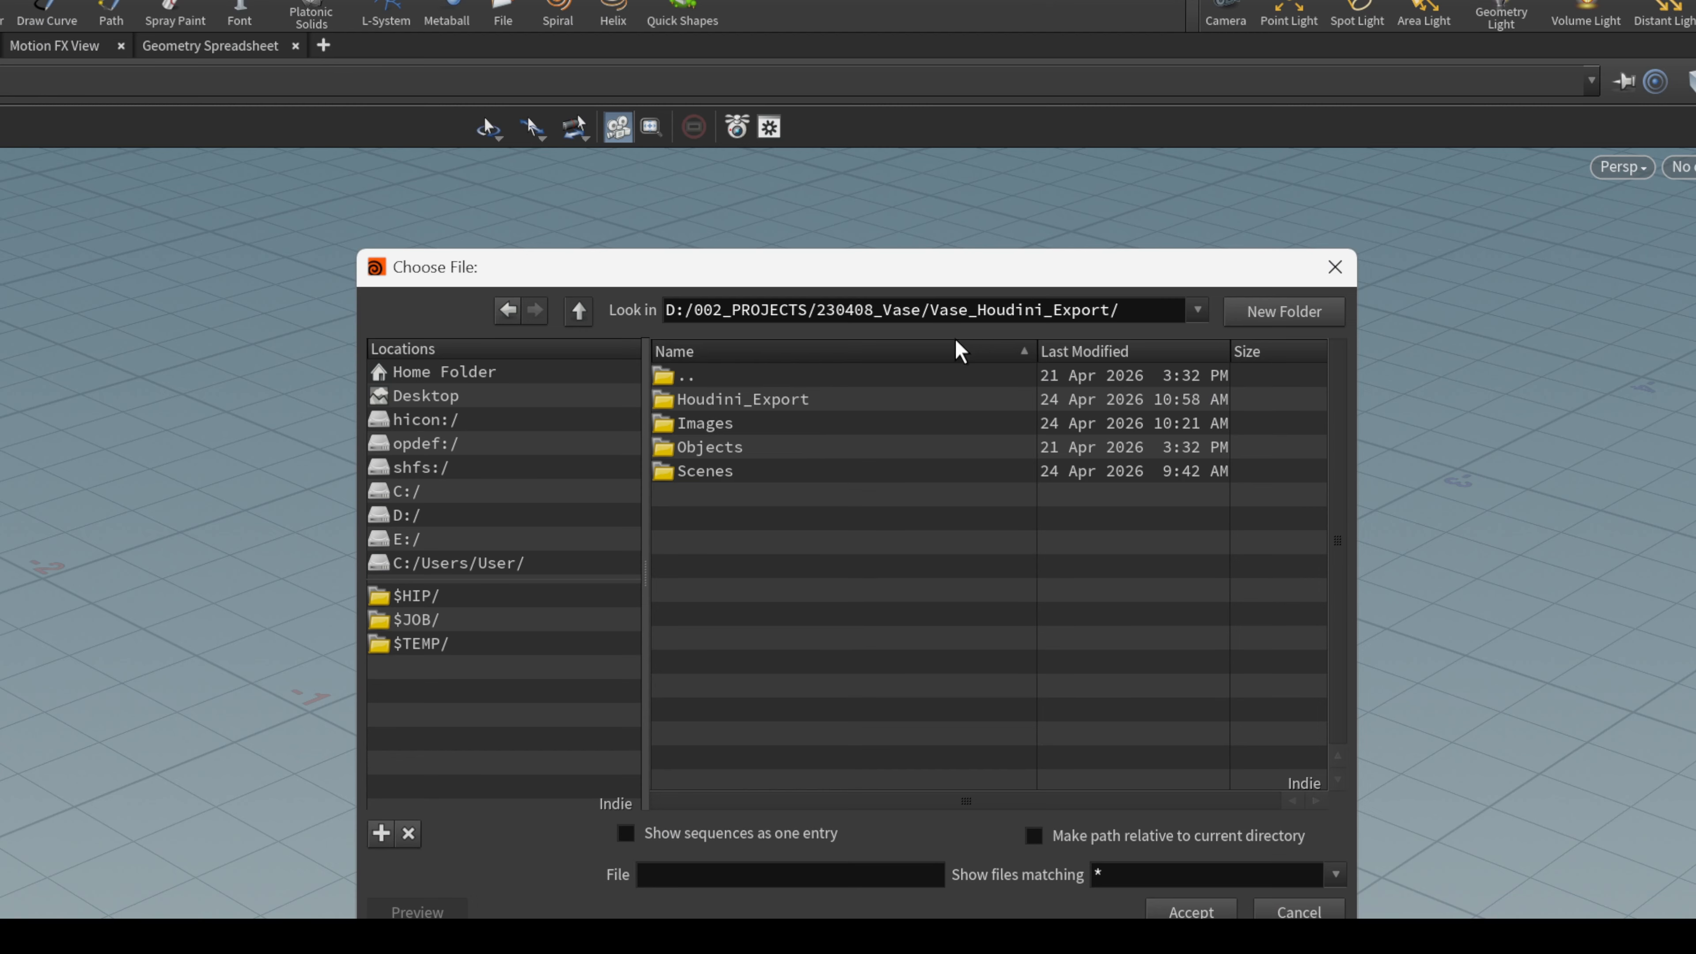
{"action": "double_click", "coordinate": [788, 401]}
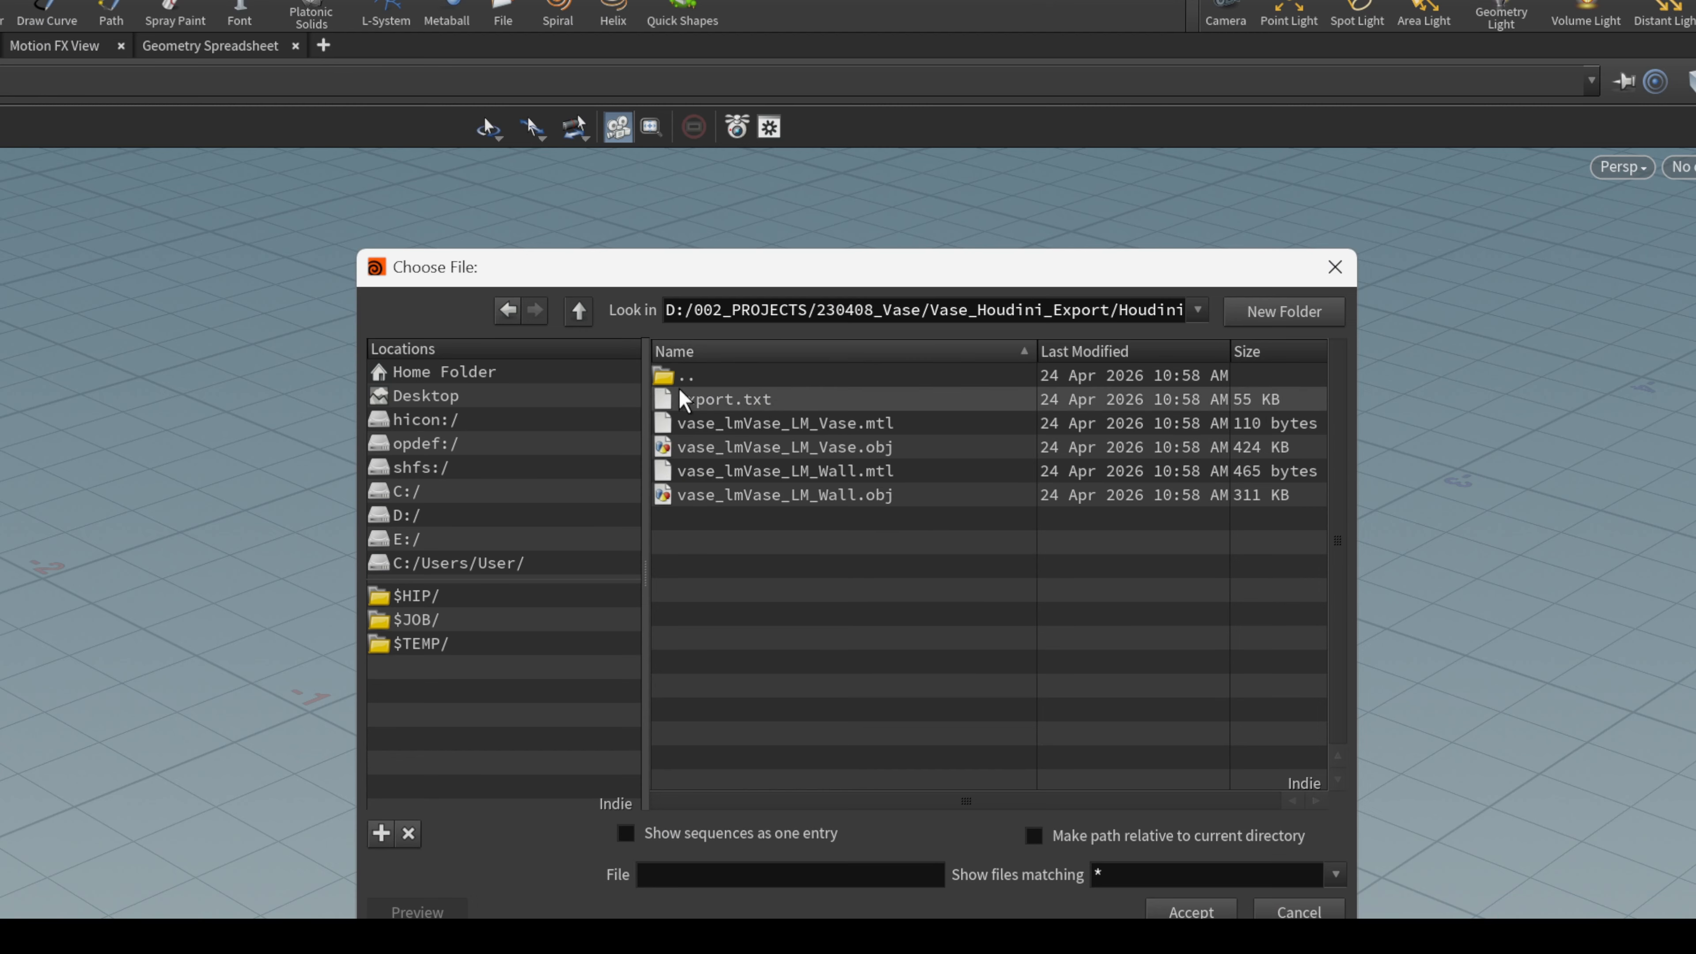
{"action": "left_click", "coordinate": [733, 400]}
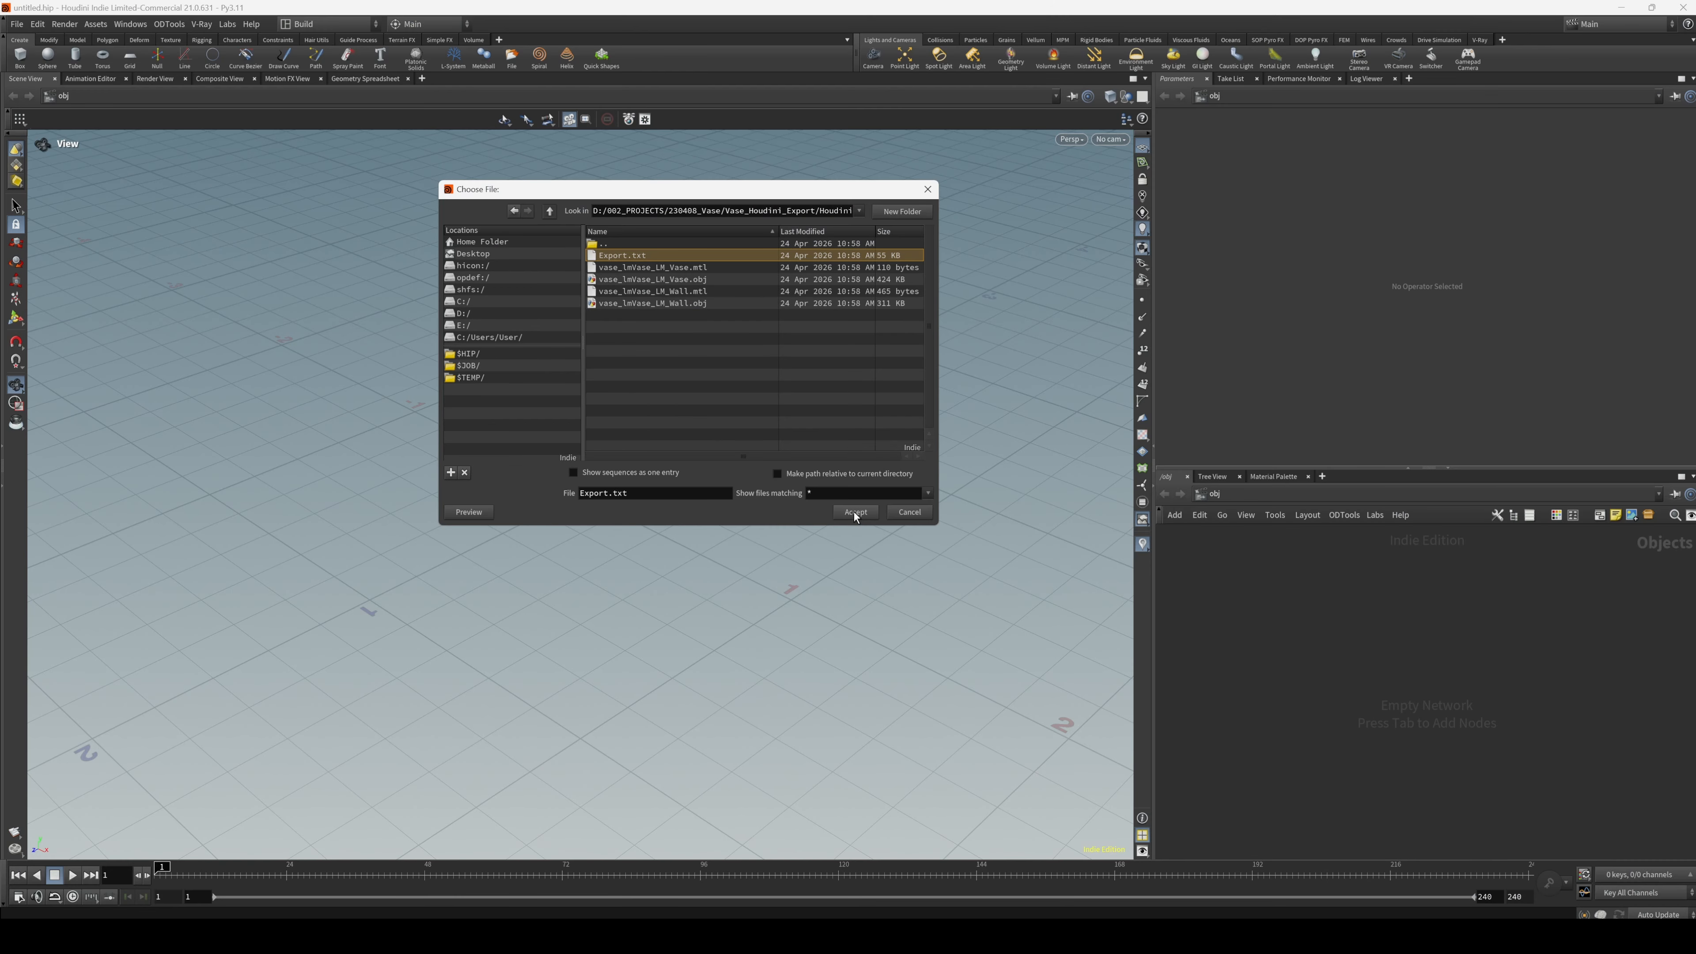
{"action": "left_click", "coordinate": [1191, 912]}
Complete the import with lights as Dummy Null, no materials created, and the timeline matched to LightWave's.
{"action": "left_click_drag", "start_coordinate": [845, 481], "coordinate": [700, 382]}
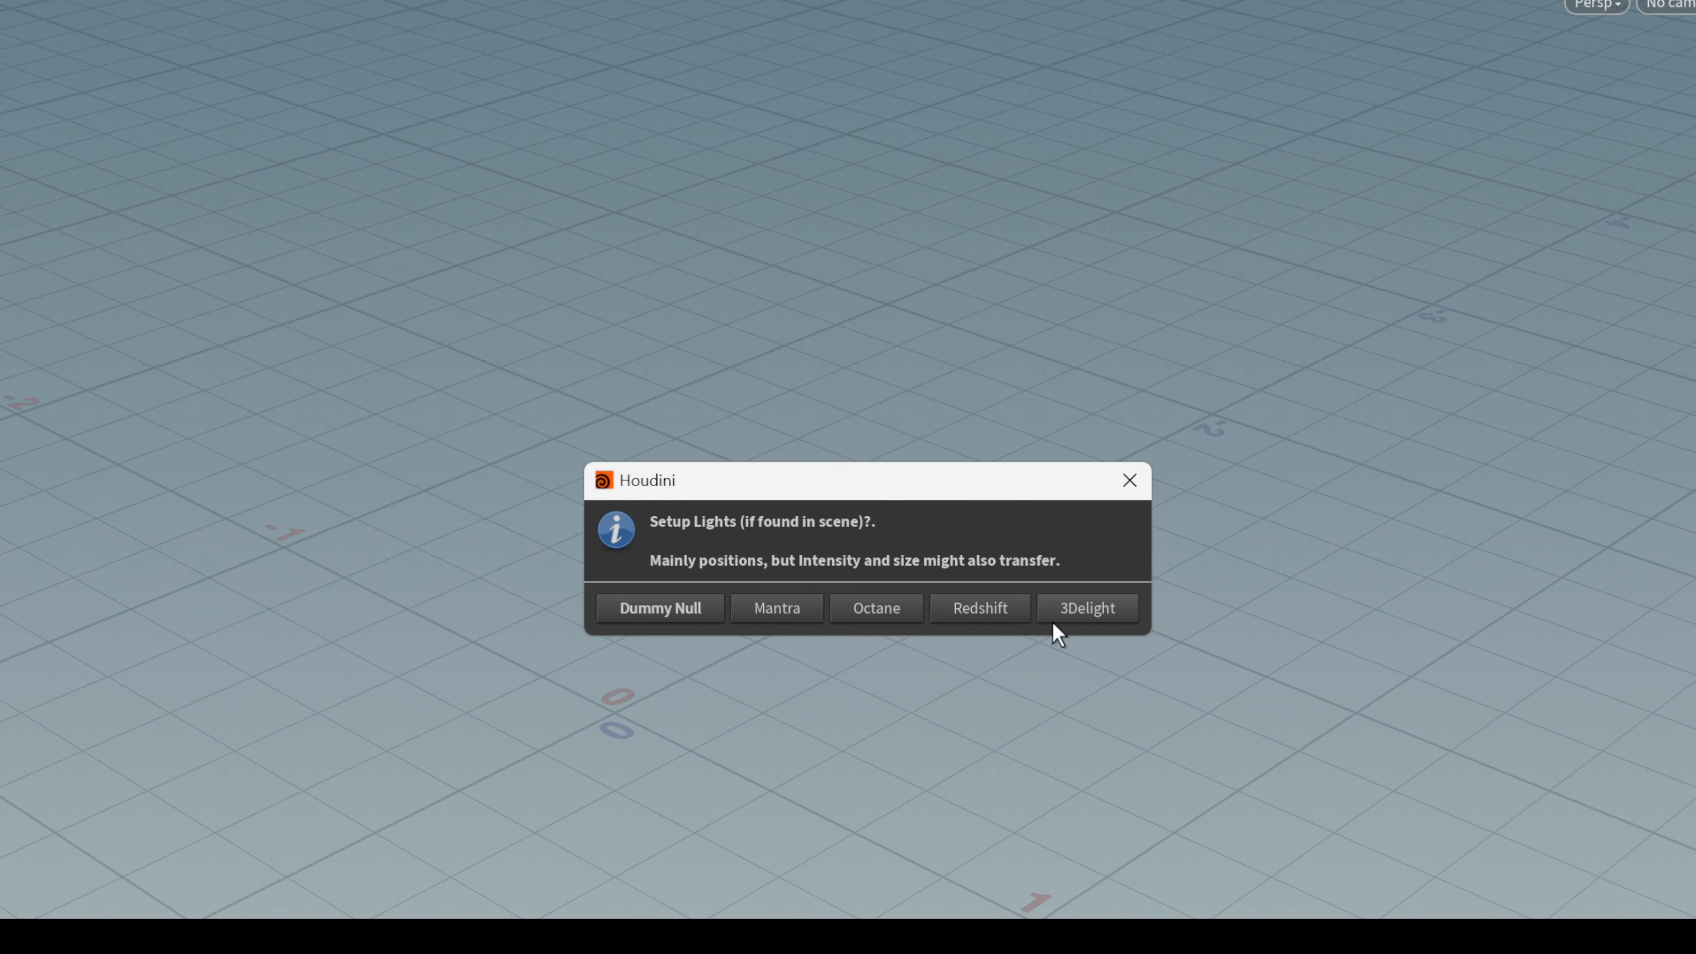
{"action": "left_click", "coordinate": [646, 616]}
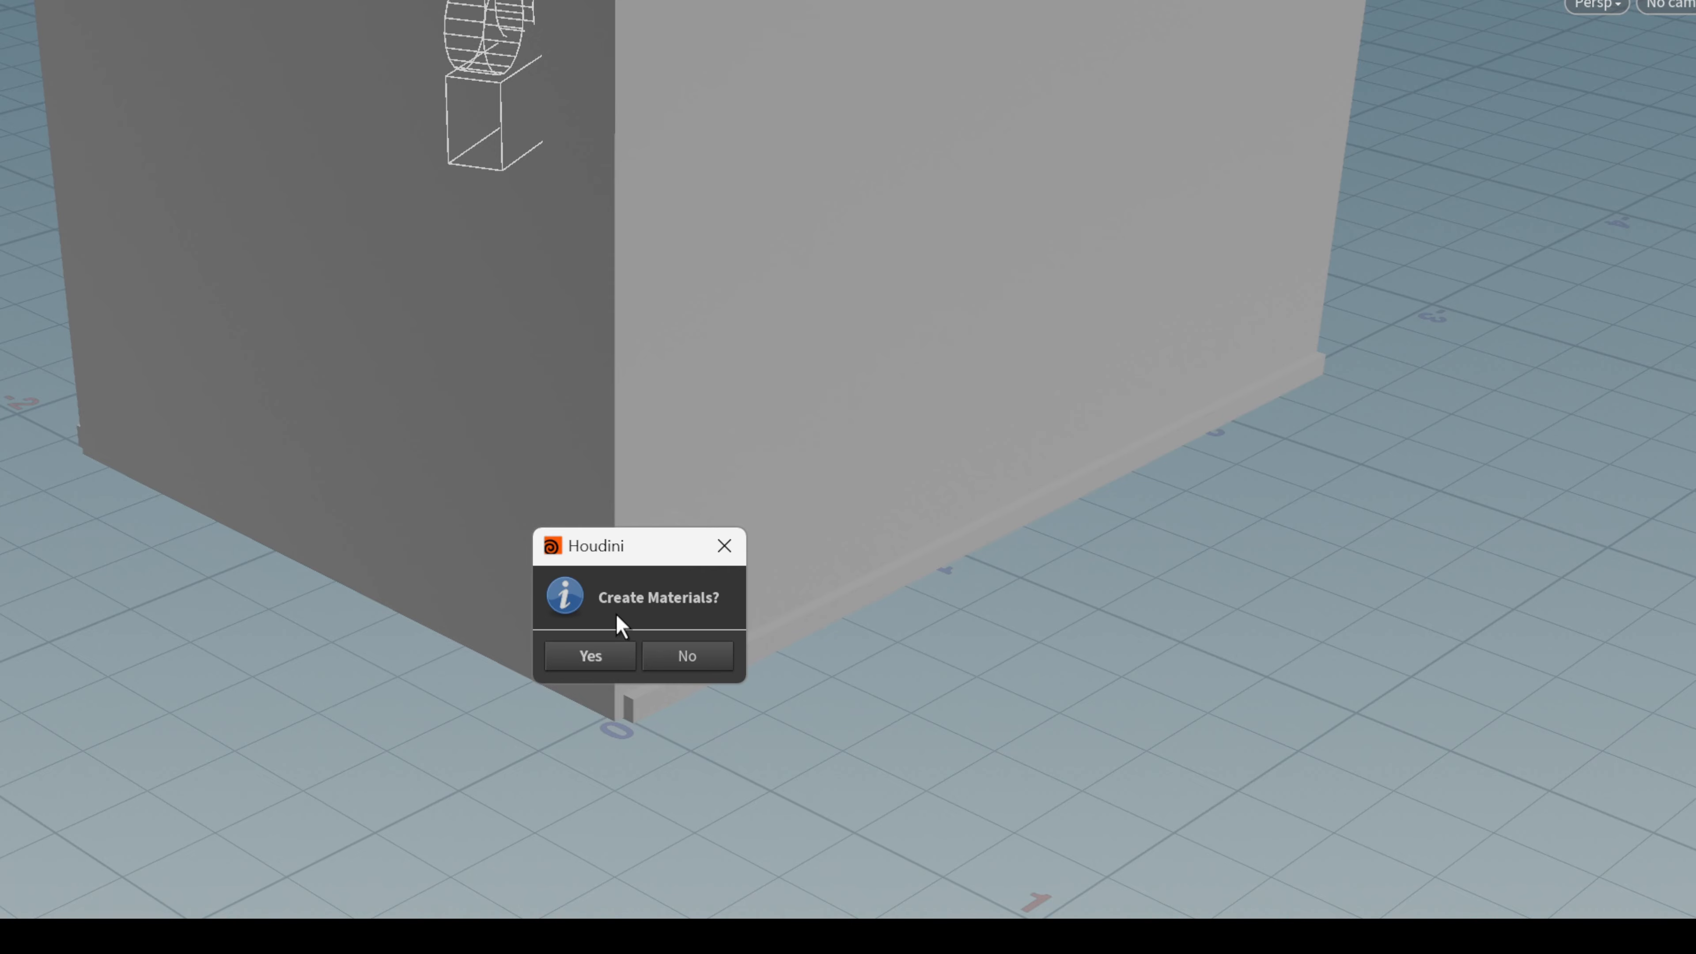
{"action": "left_click", "coordinate": [679, 663]}
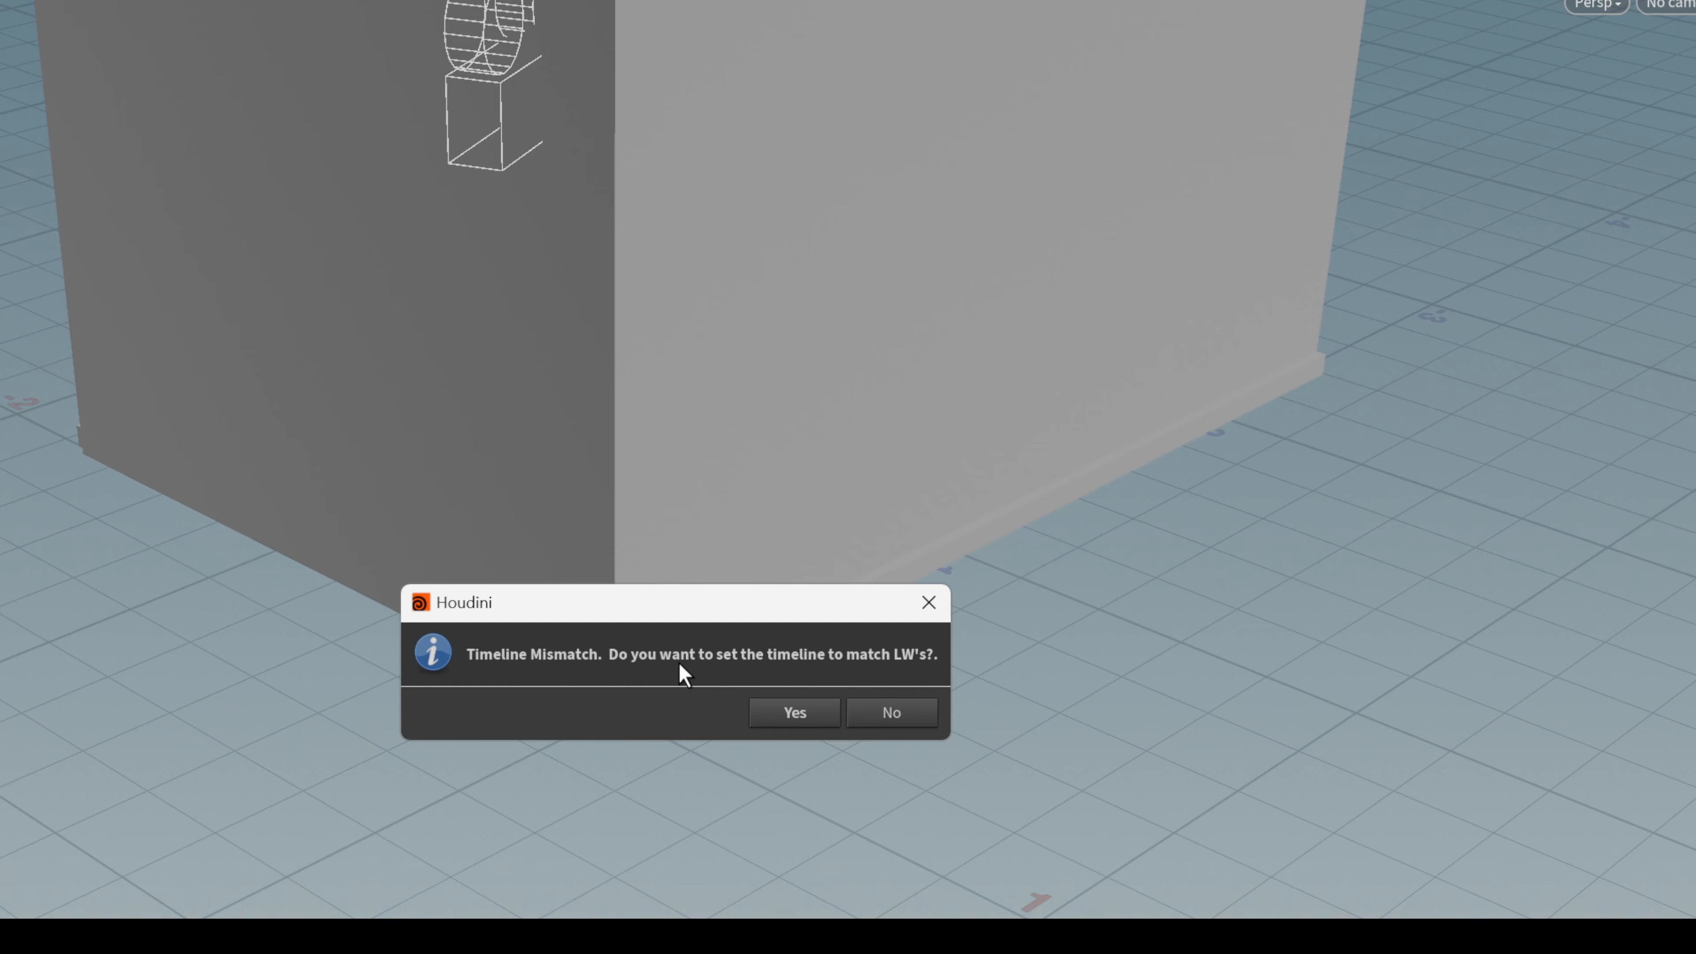
{"action": "left_click_drag", "start_coordinate": [666, 602], "coordinate": [717, 554]}
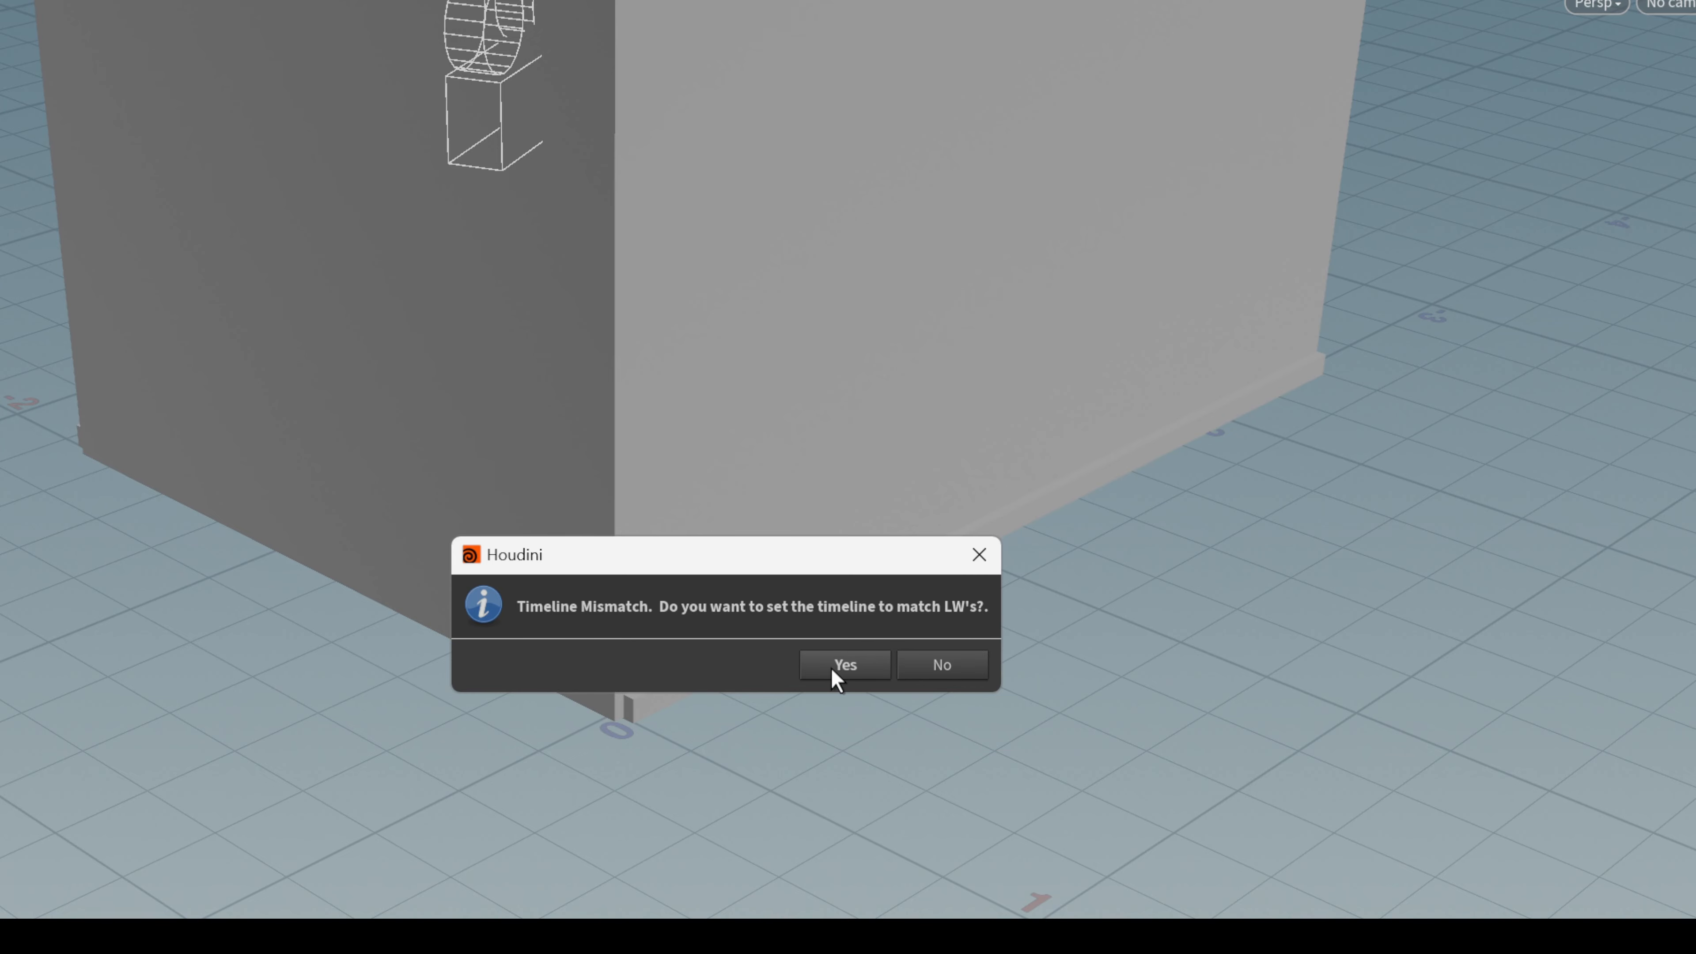
{"action": "left_click", "coordinate": [845, 665]}
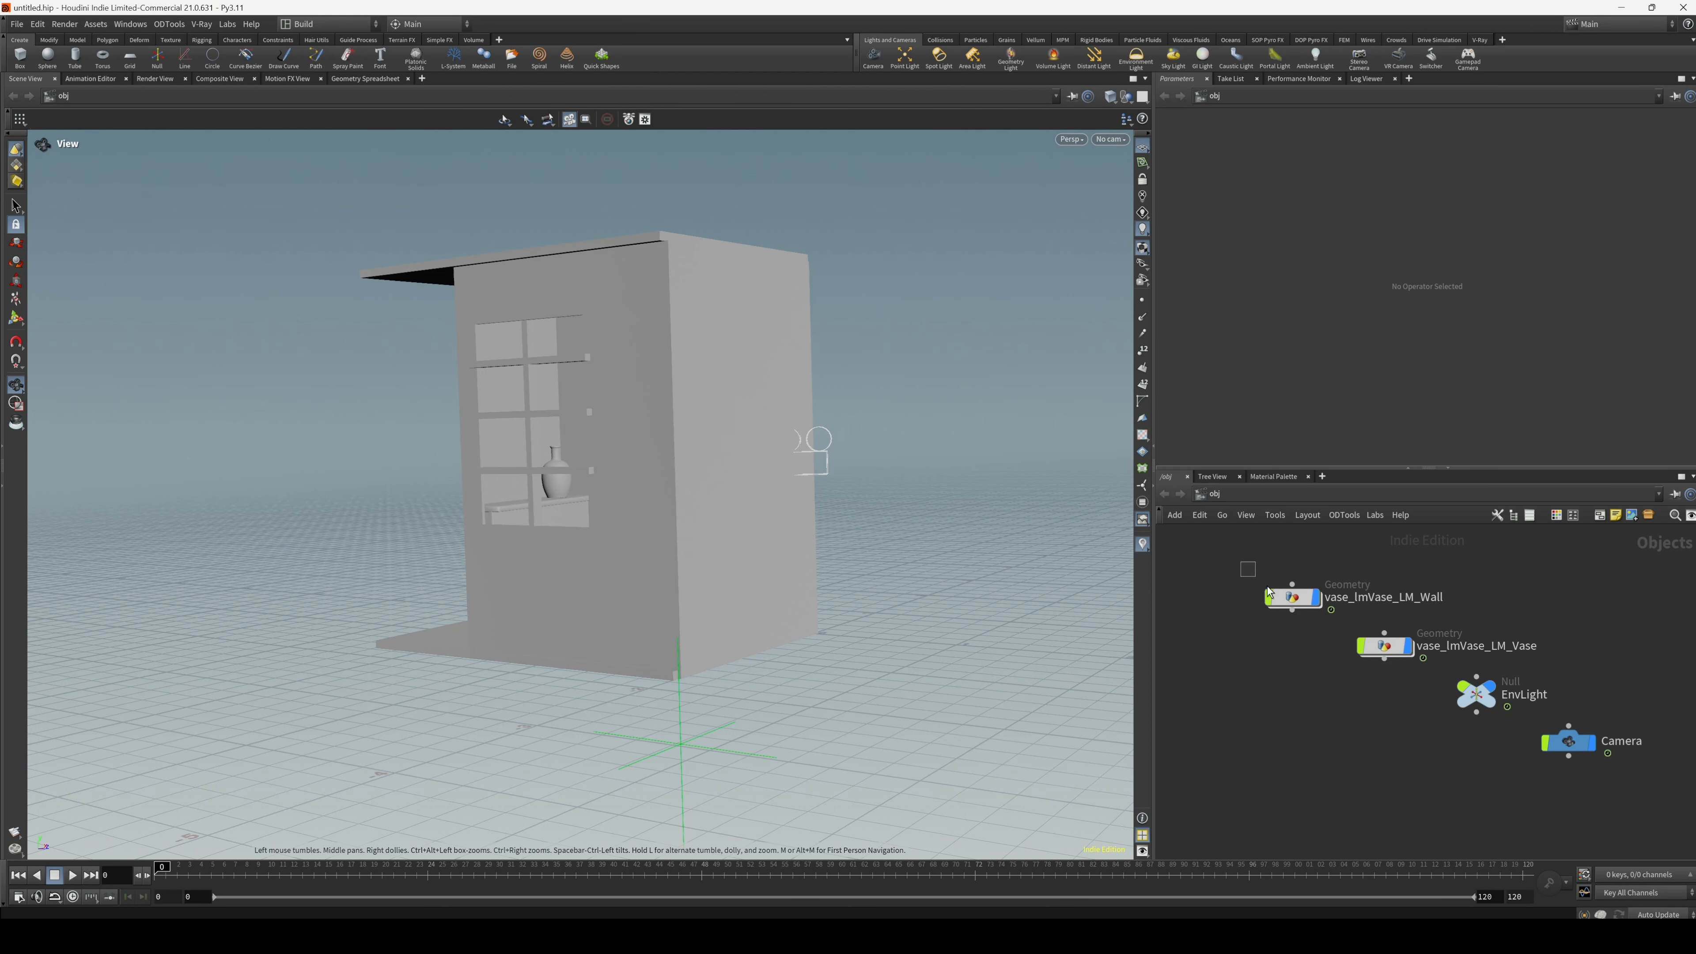
Examine the imported wall and vase geometry by turning the display of each object off and on again.
{"action": "left_click", "coordinate": [1291, 597]}
{"action": "left_click", "coordinate": [1400, 653]}
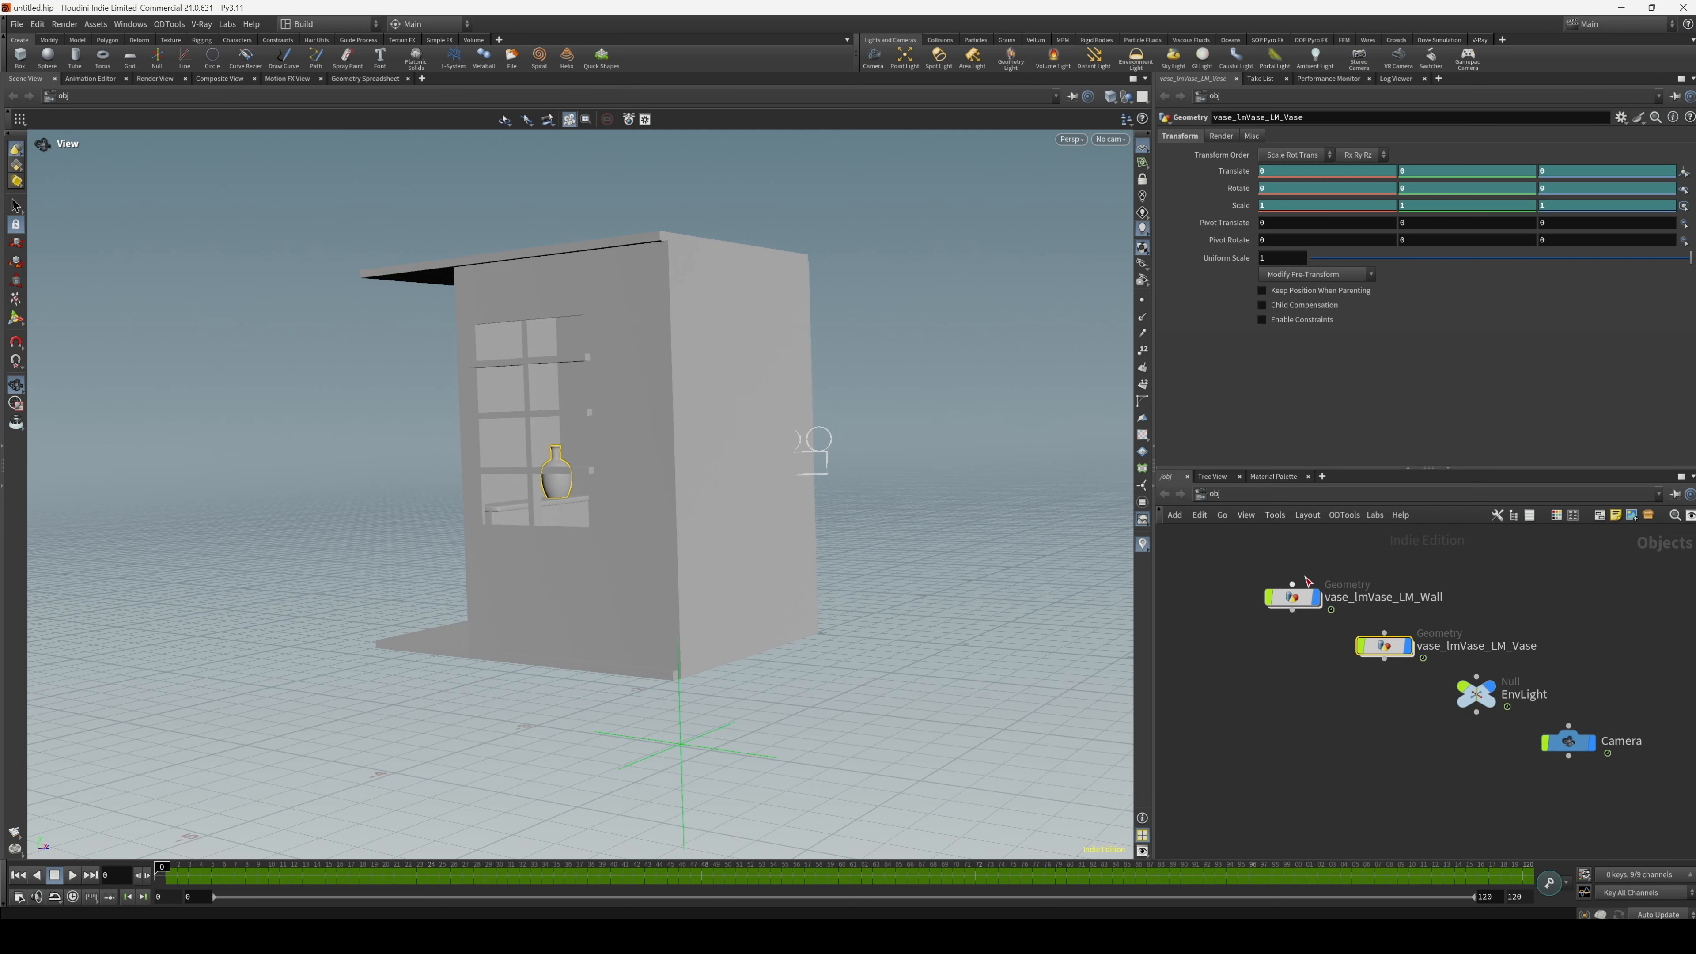
{"action": "mouse_move", "coordinate": [1296, 601]}
{"action": "left_click", "coordinate": [1326, 571]}
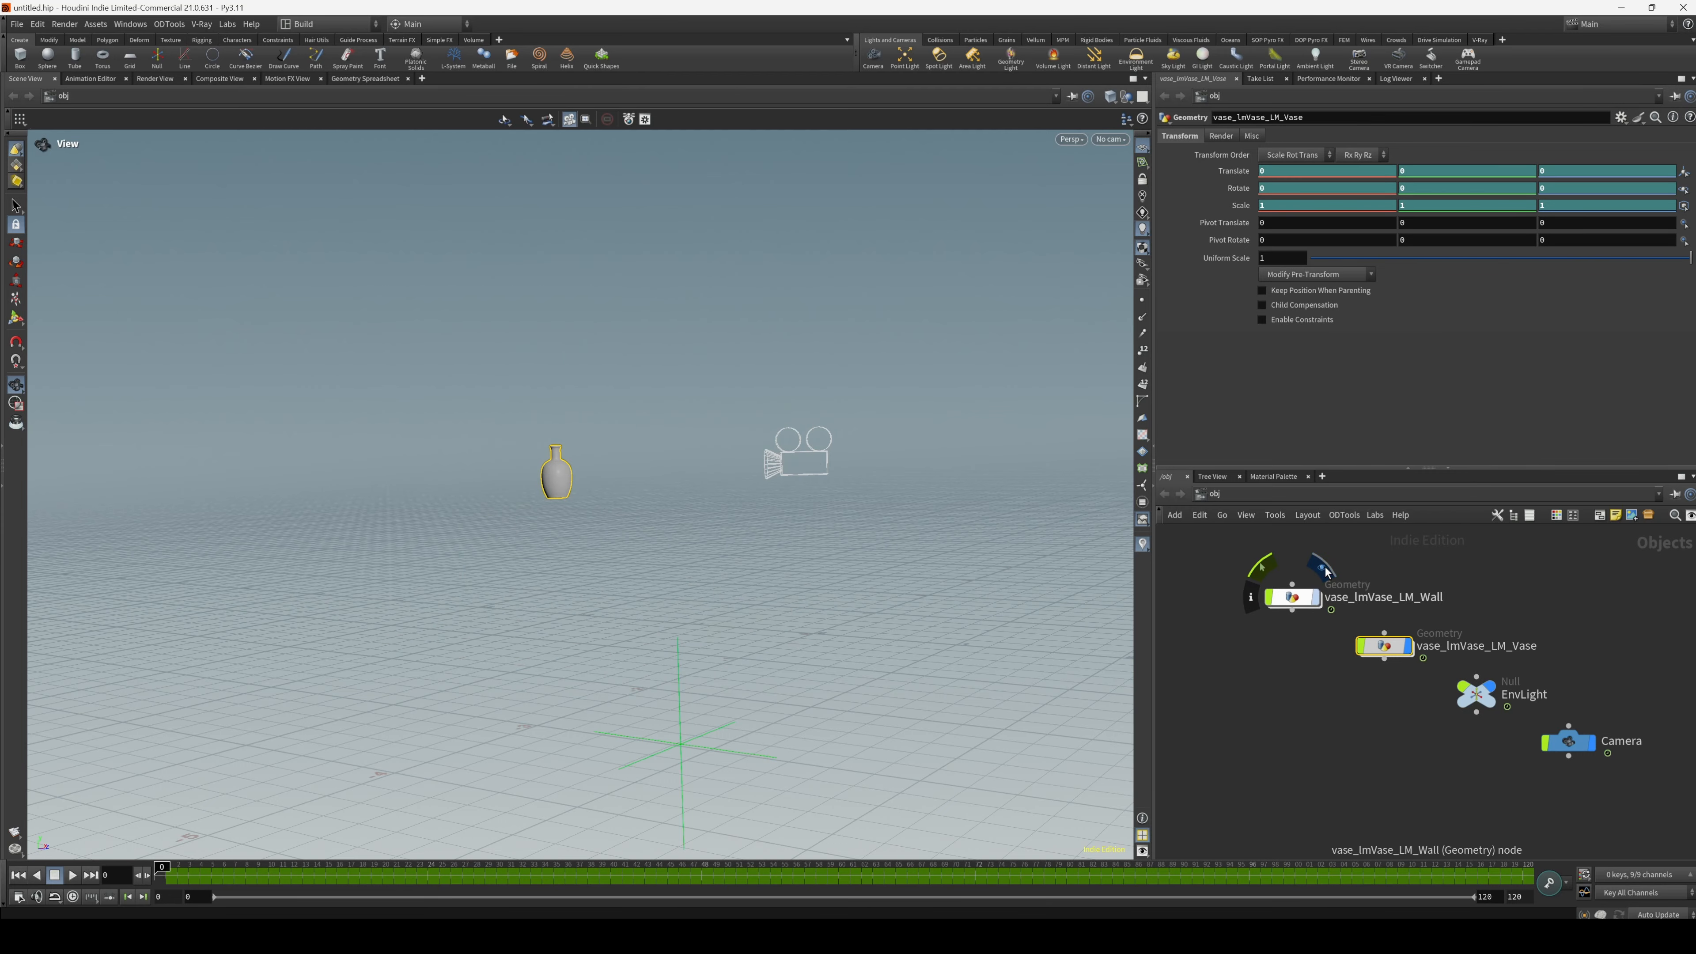
{"action": "mouse_move", "coordinate": [1397, 650]}
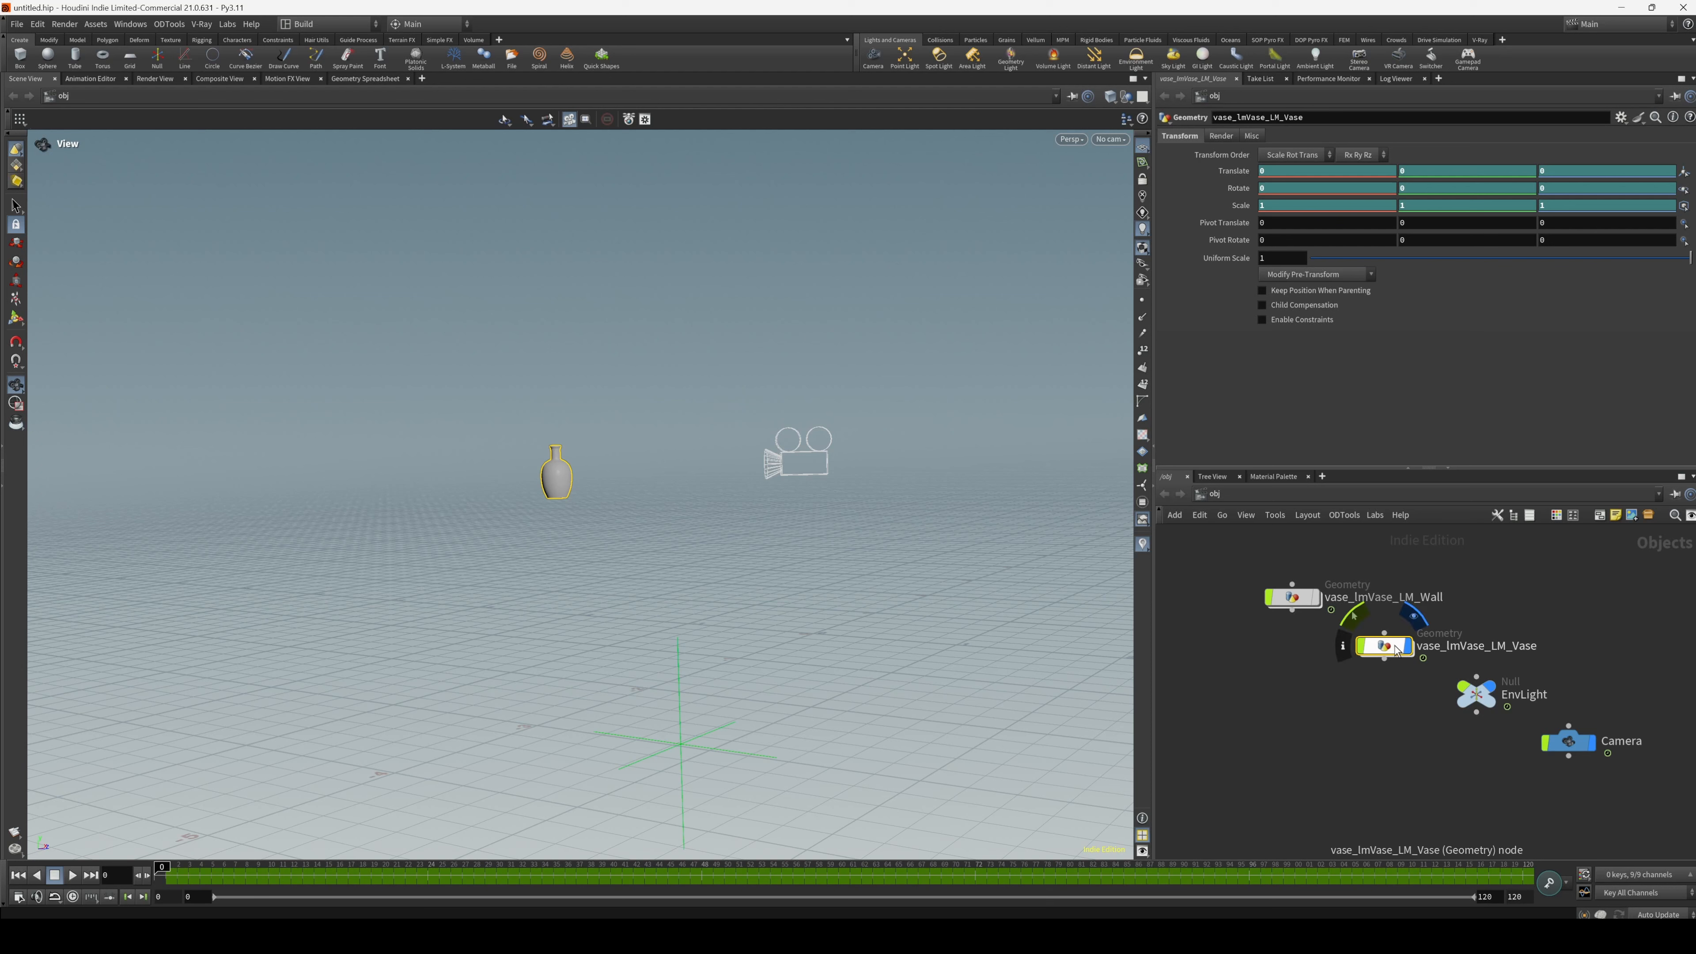
{"action": "left_click", "coordinate": [1413, 619]}
{"action": "left_click", "coordinate": [1413, 619]}
{"action": "left_click", "coordinate": [1315, 599]}
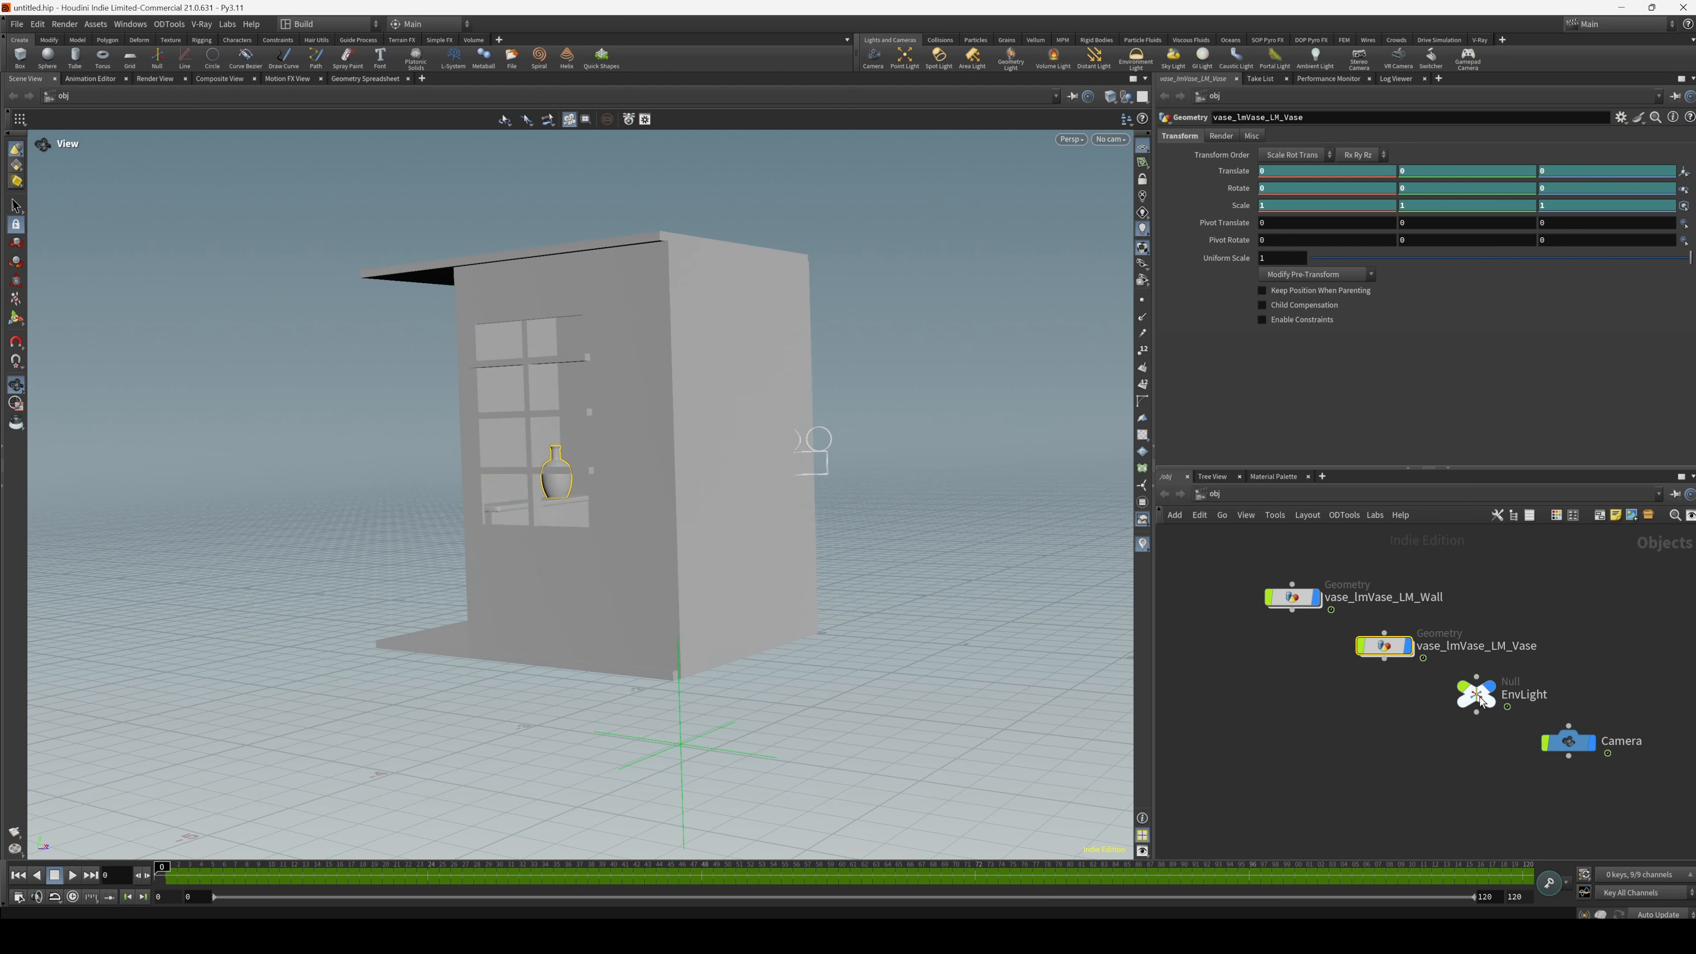
Delete the EnvLight null from the object network.
{"action": "left_click_drag", "start_coordinate": [1480, 700], "coordinate": [1264, 746]}
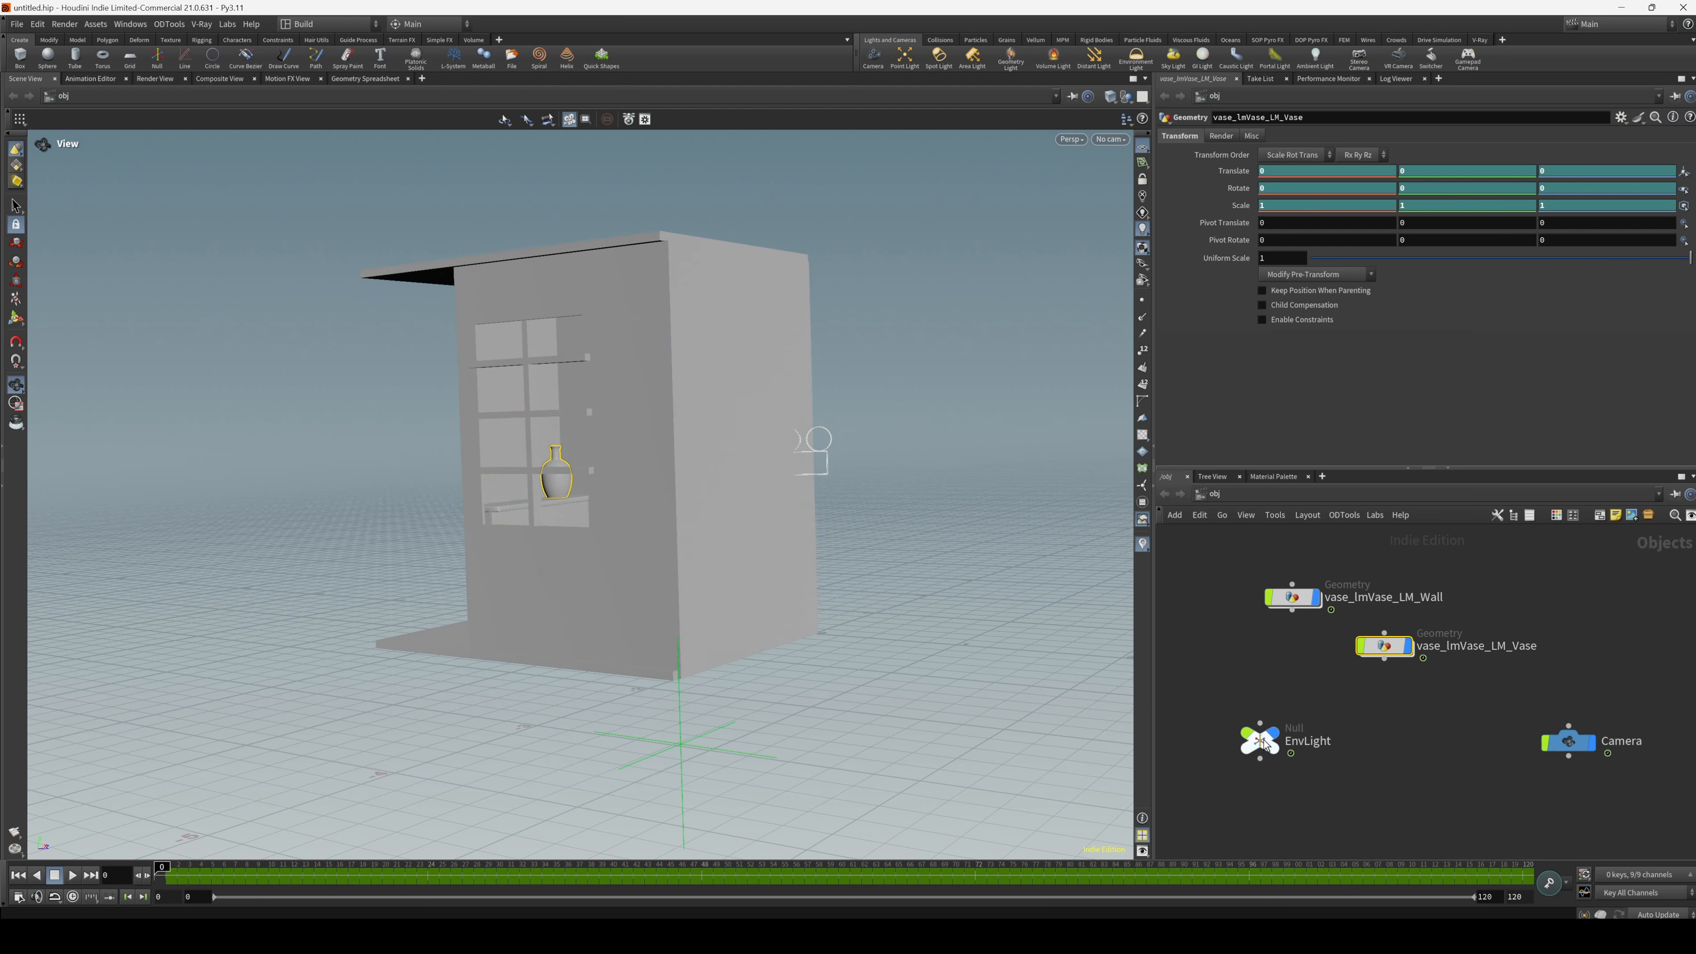
{"action": "left_click", "coordinate": [1276, 770]}
{"action": "key", "text": "Delete"}
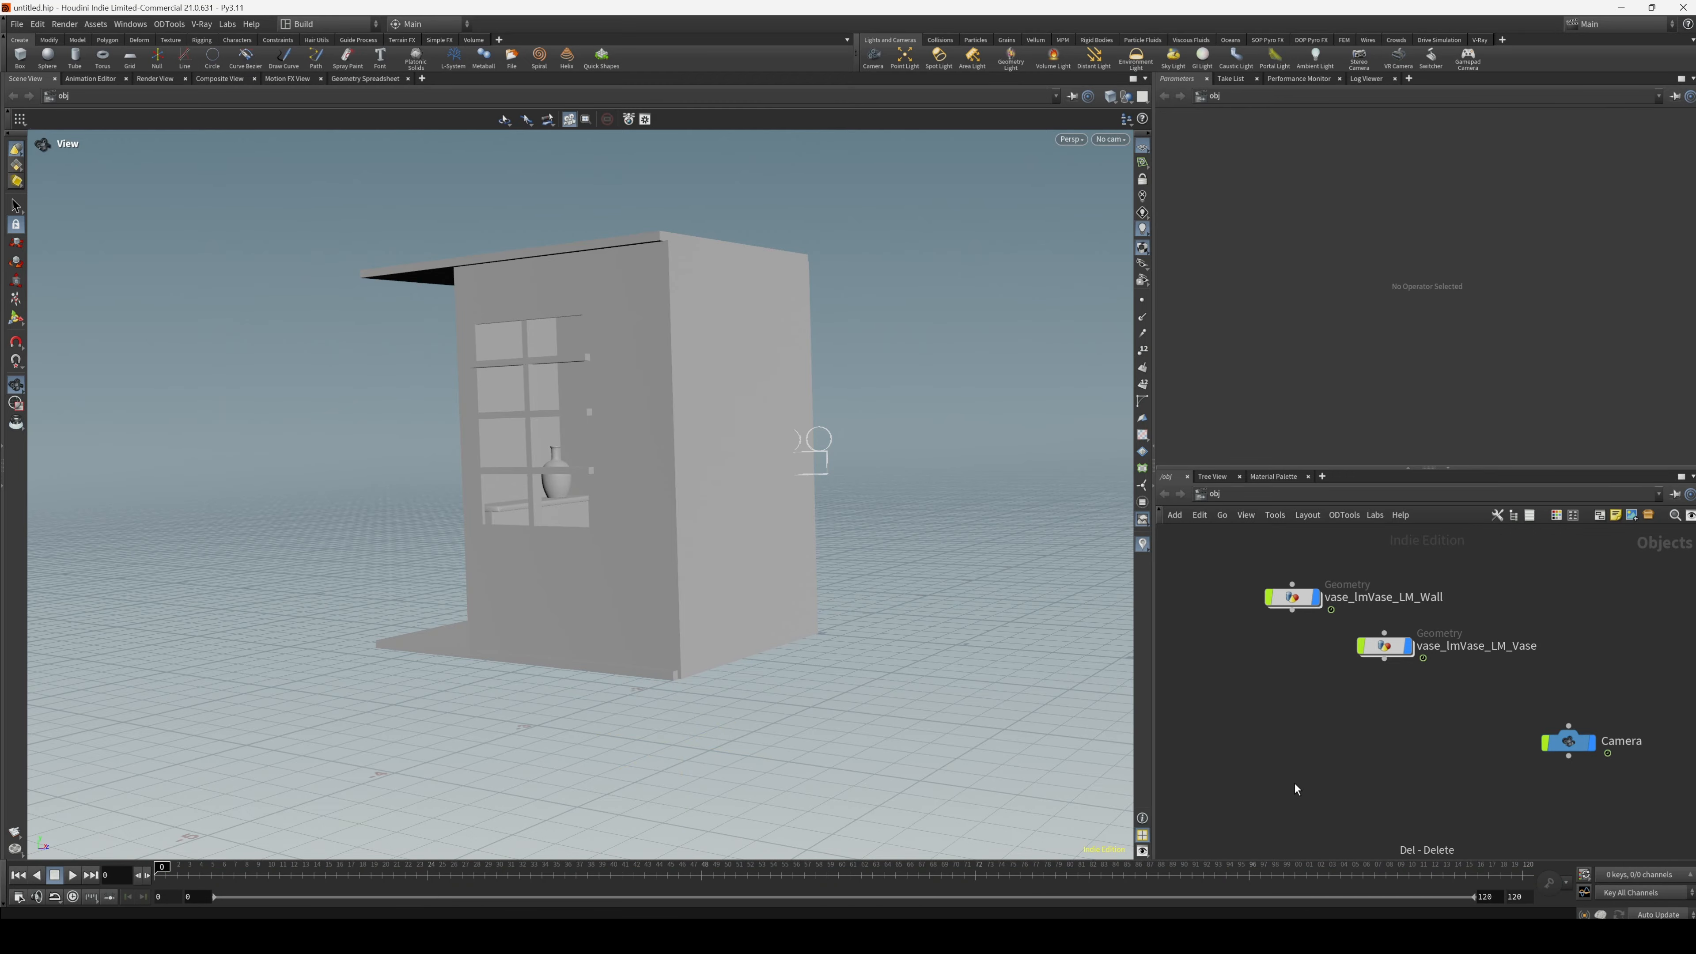
Place the Camera node just below the vase node and select it to inspect its animation keys.
{"action": "left_click_drag", "start_coordinate": [1571, 740], "coordinate": [1459, 717]}
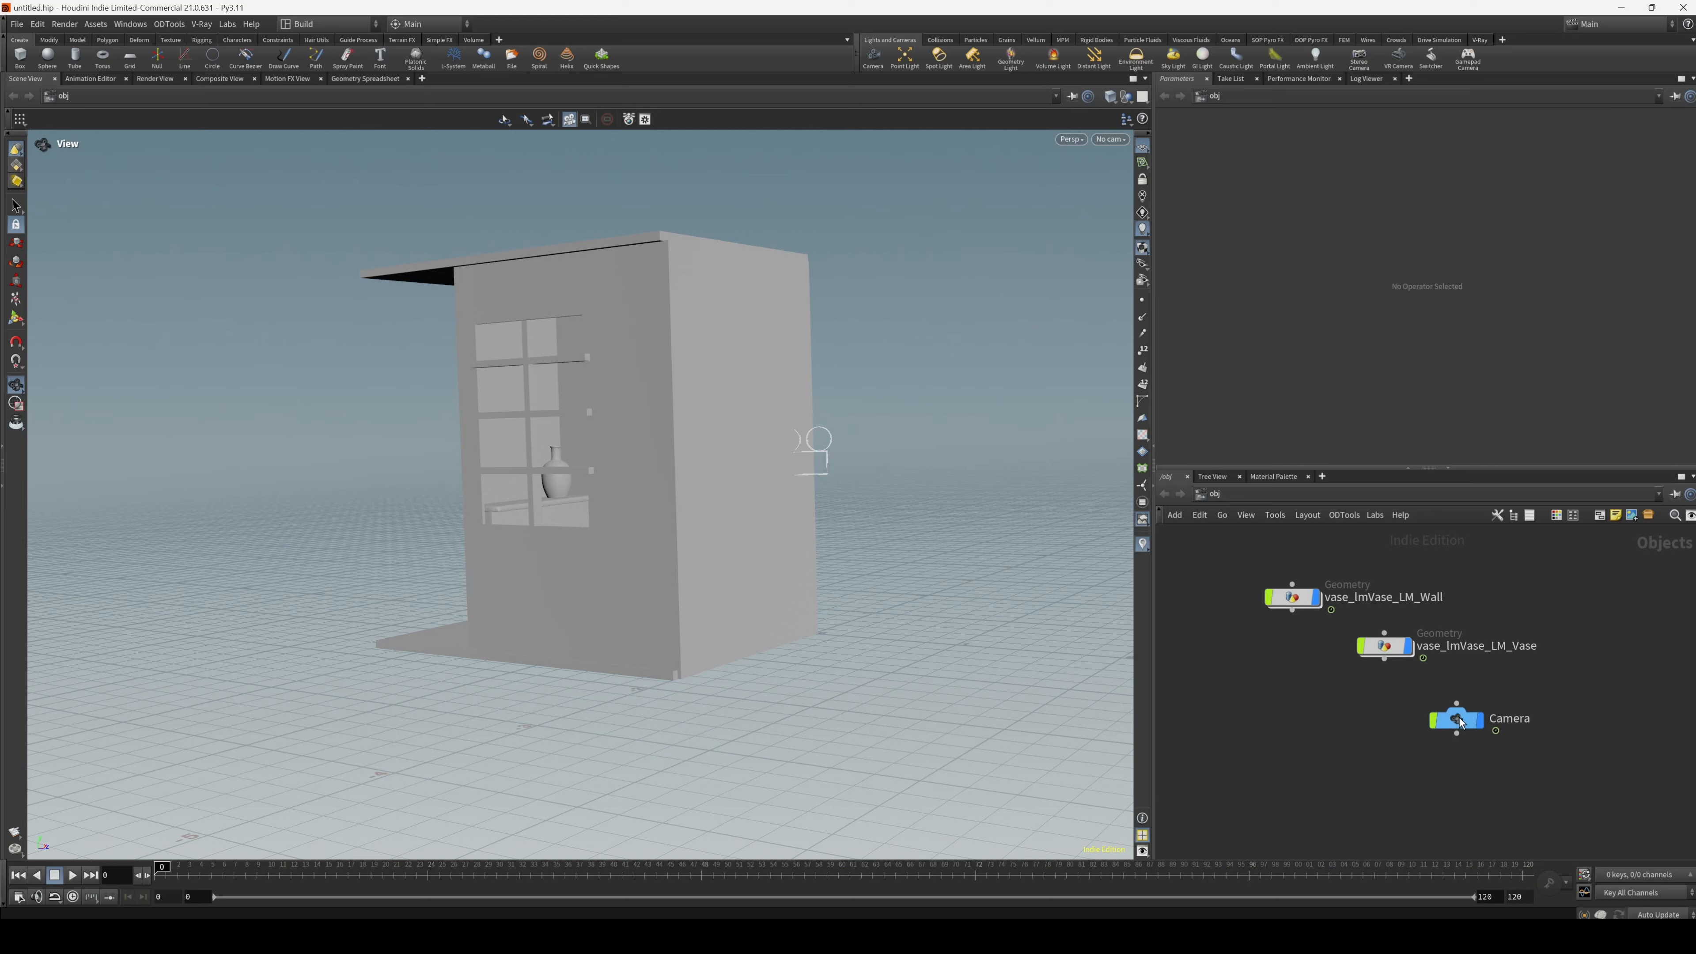
{"action": "left_click", "coordinate": [1458, 719]}
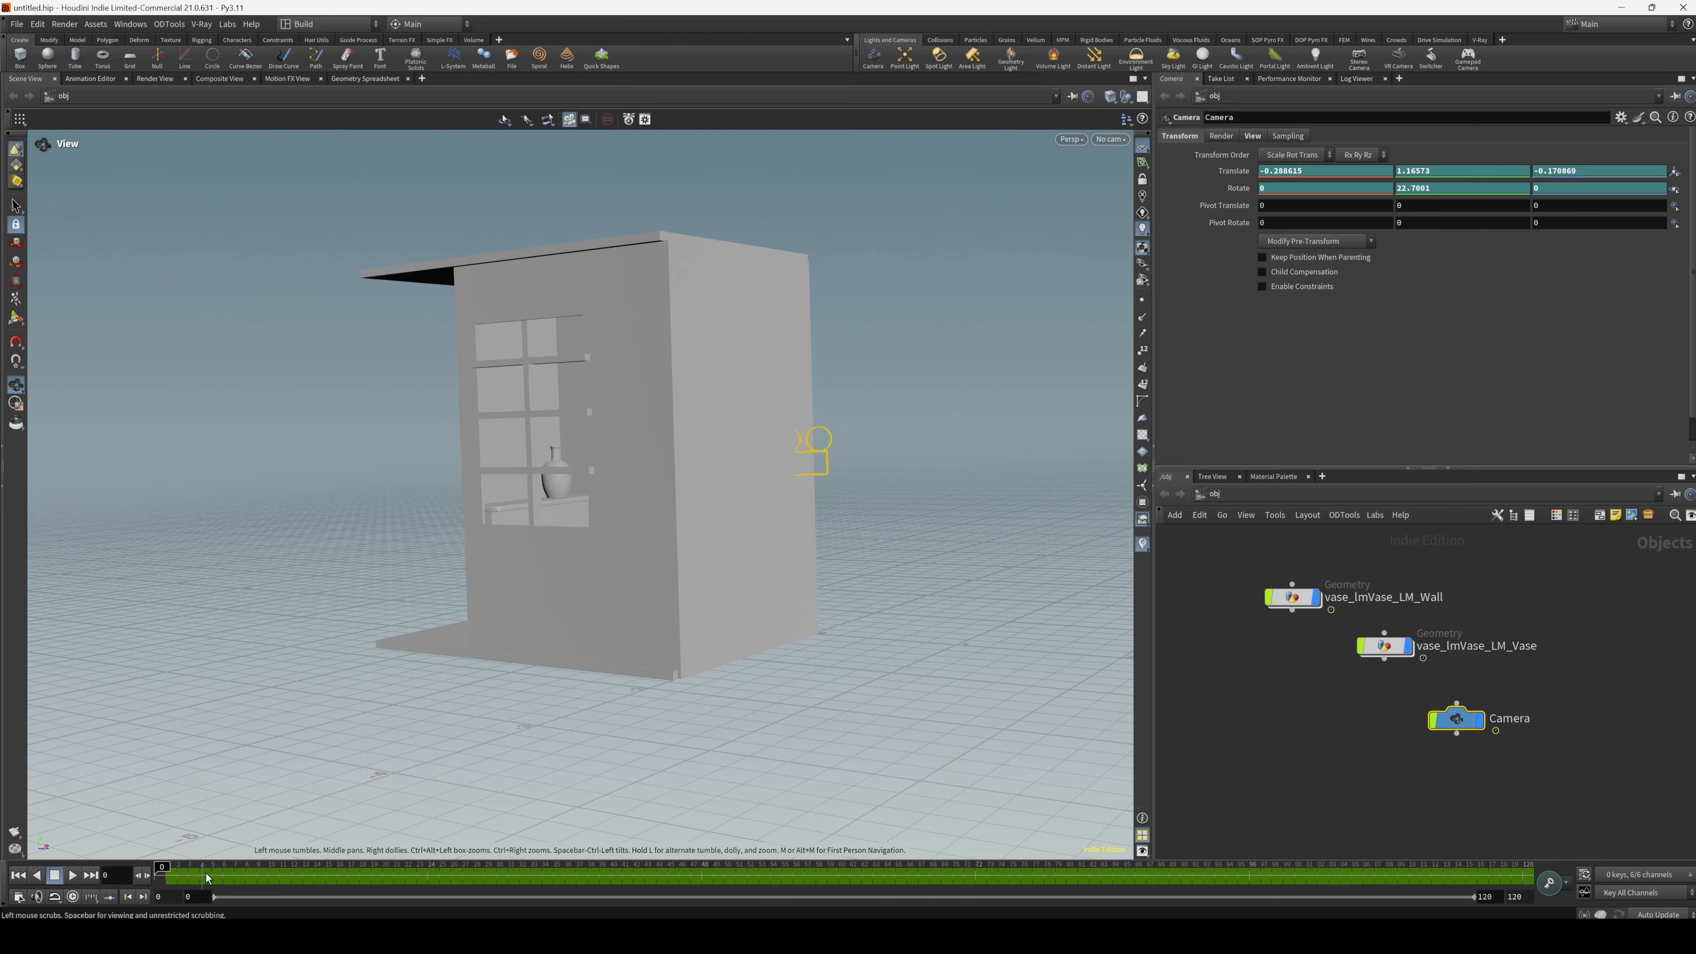
{"action": "left_click_drag", "start_coordinate": [162, 866], "coordinate": [4, 795]}
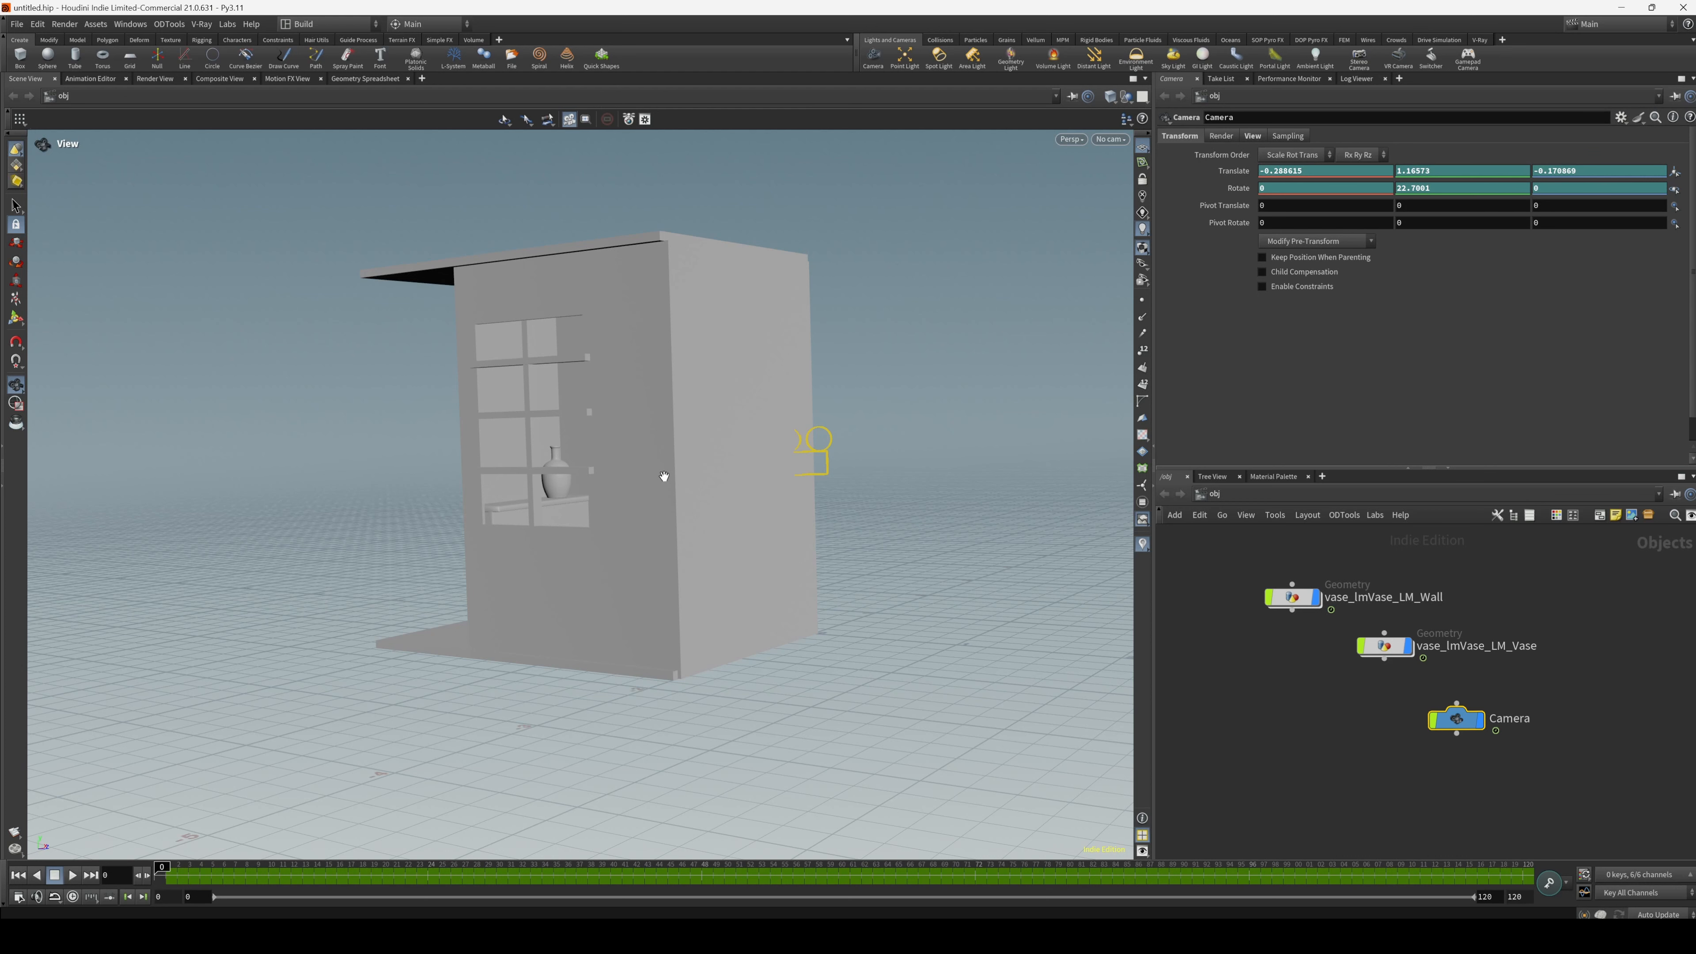
Inside the vase_lmVase_LM_Wall geometry, insert a UV Unwrap node between OD_FileIn and OD_Normals.
{"action": "double_click", "coordinate": [1293, 598]}
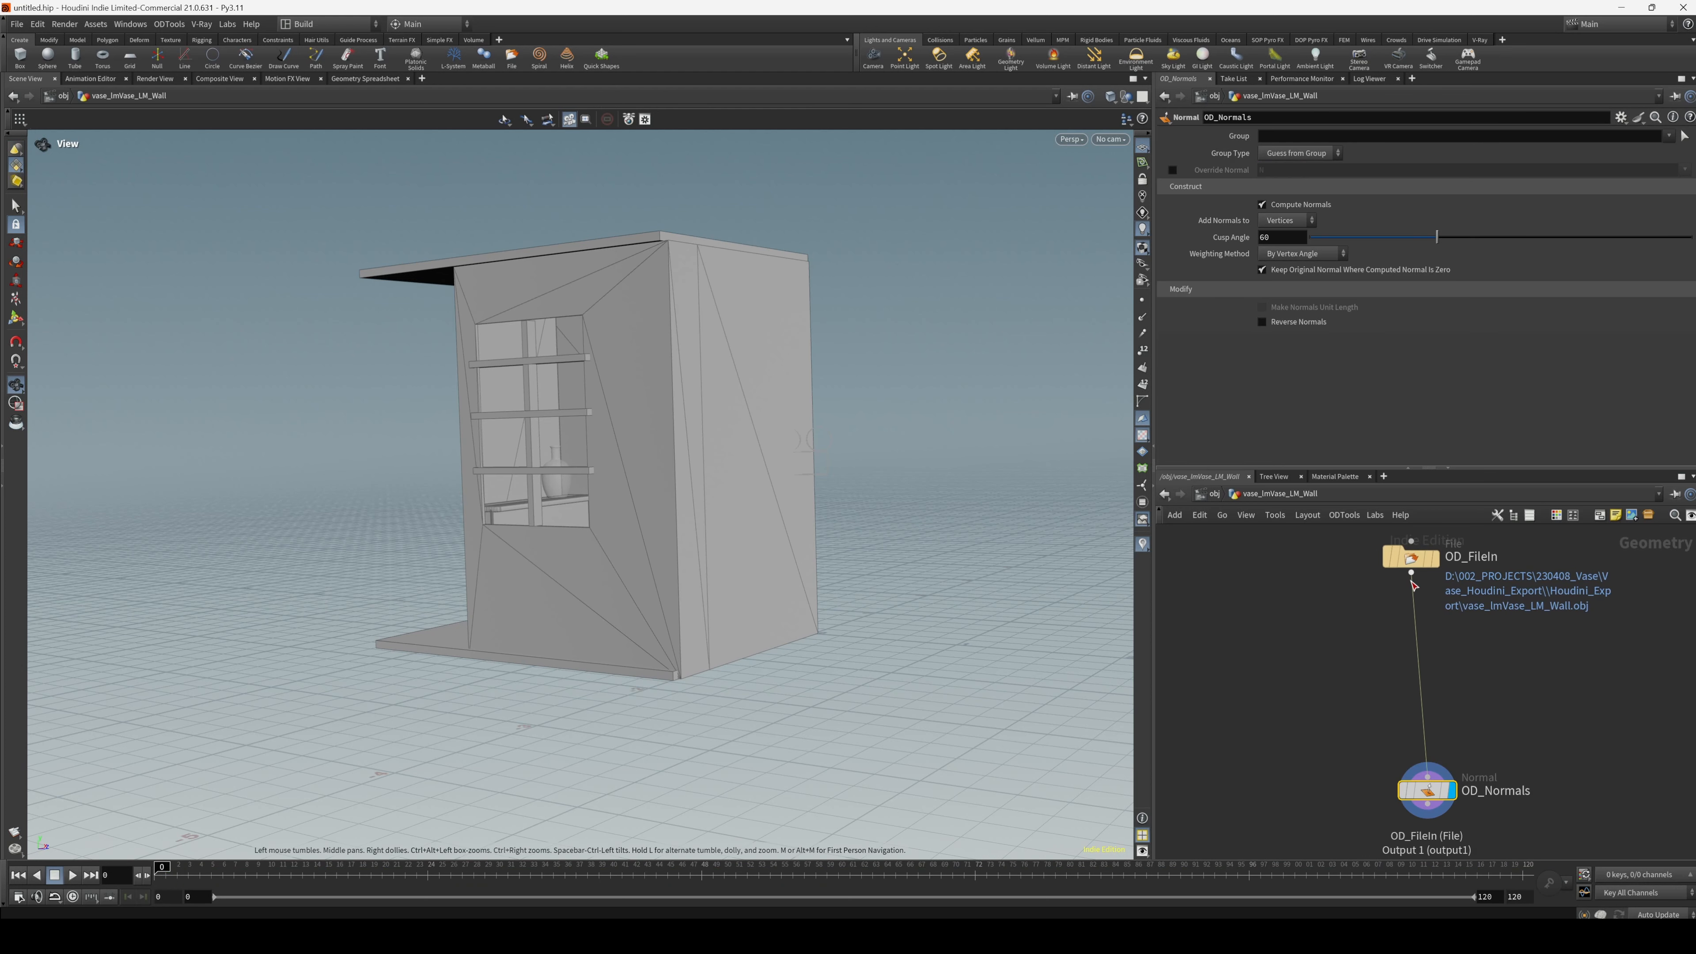
{"action": "left_click_drag", "start_coordinate": [1411, 573], "coordinate": [1299, 644]}
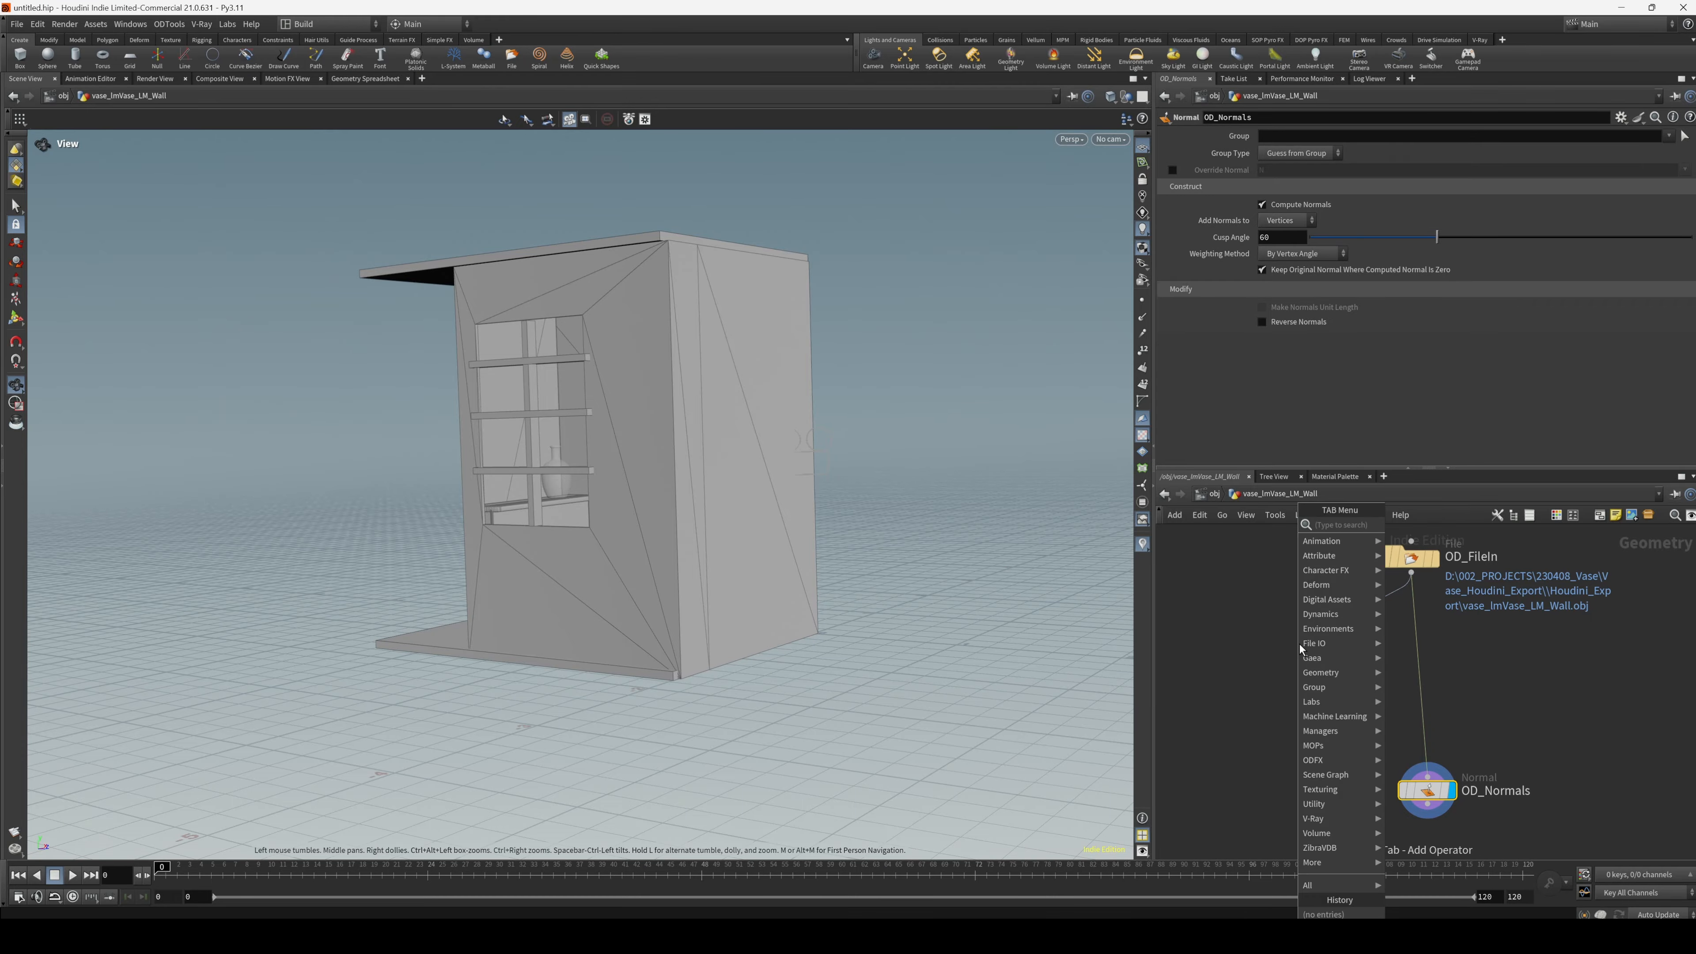
{"action": "type", "text": "uv"}
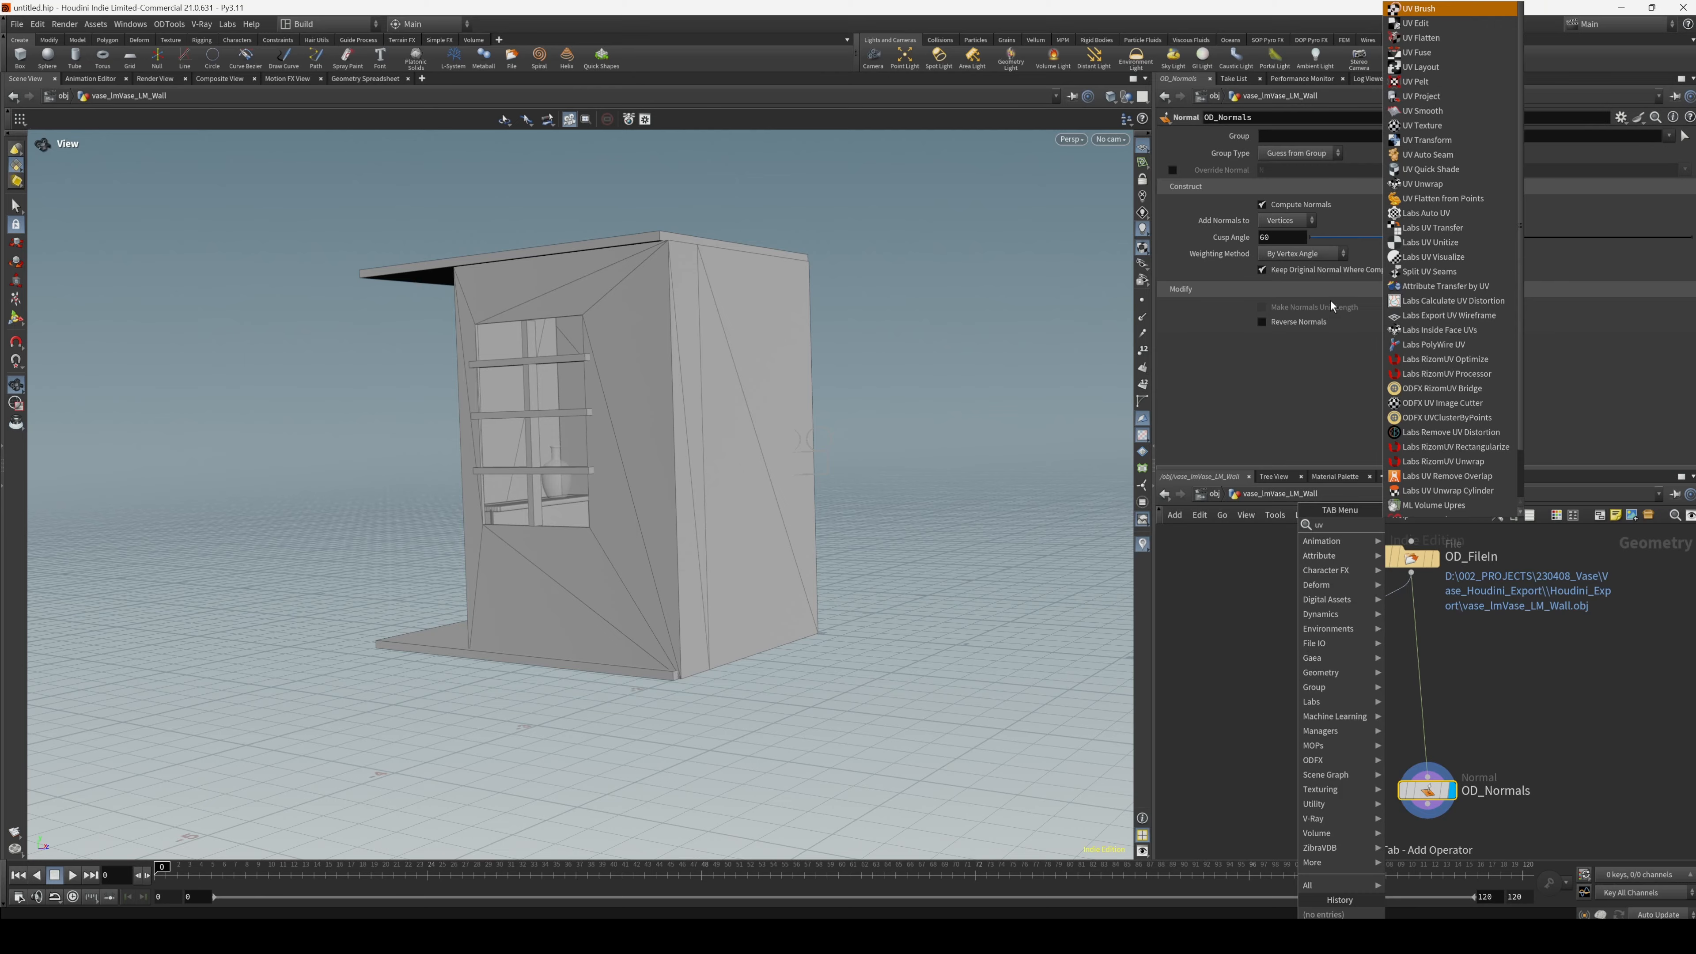
{"action": "left_click", "coordinate": [1423, 184]}
{"action": "left_click", "coordinate": [1299, 644]}
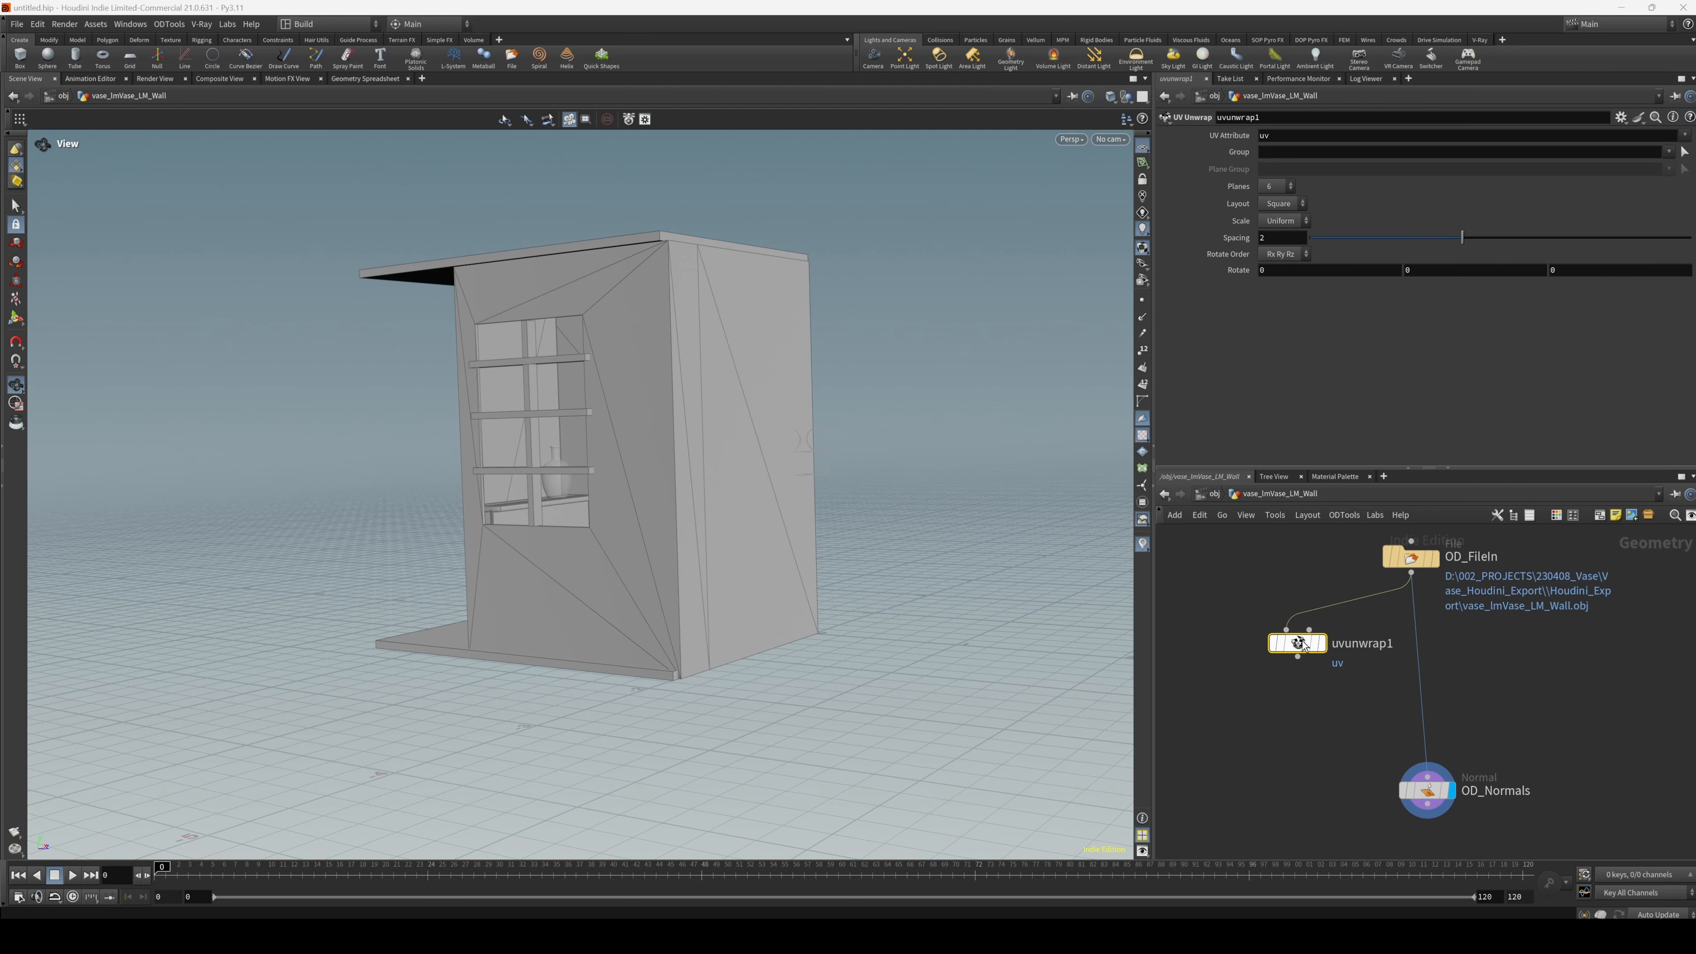
{"action": "left_click_drag", "start_coordinate": [1302, 643], "coordinate": [1415, 638]}
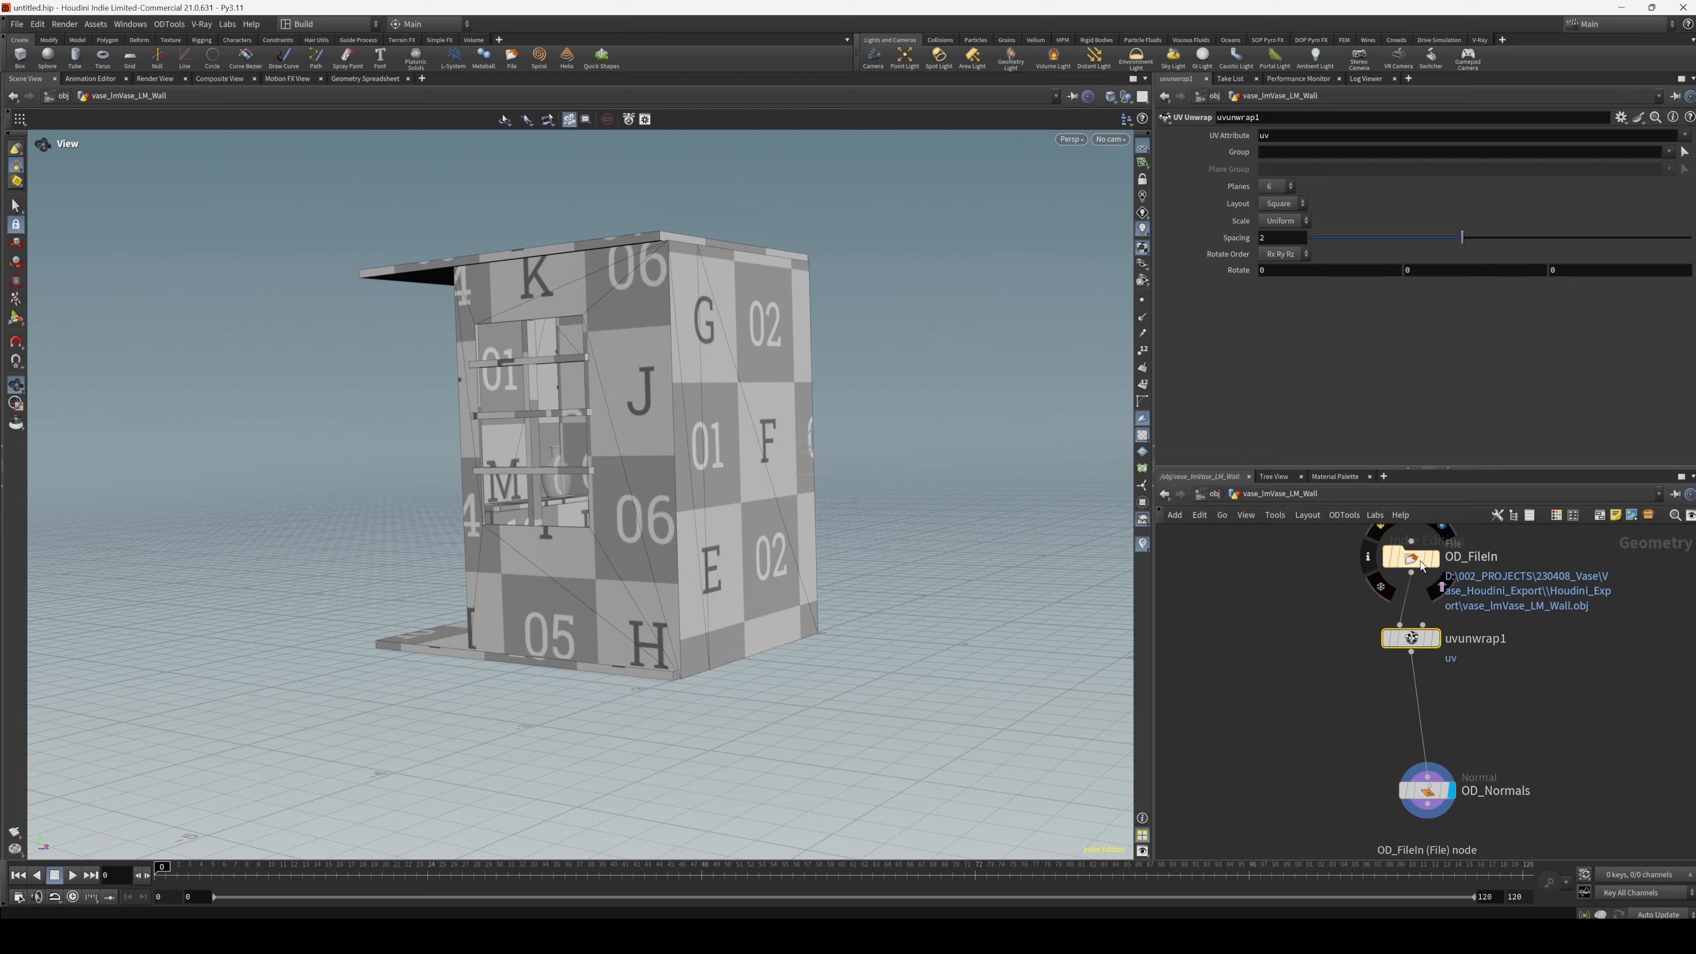
{"action": "left_click_drag", "start_coordinate": [1421, 566], "coordinate": [1420, 551]}
{"action": "left_click_drag", "start_coordinate": [1412, 640], "coordinate": [1411, 599]}
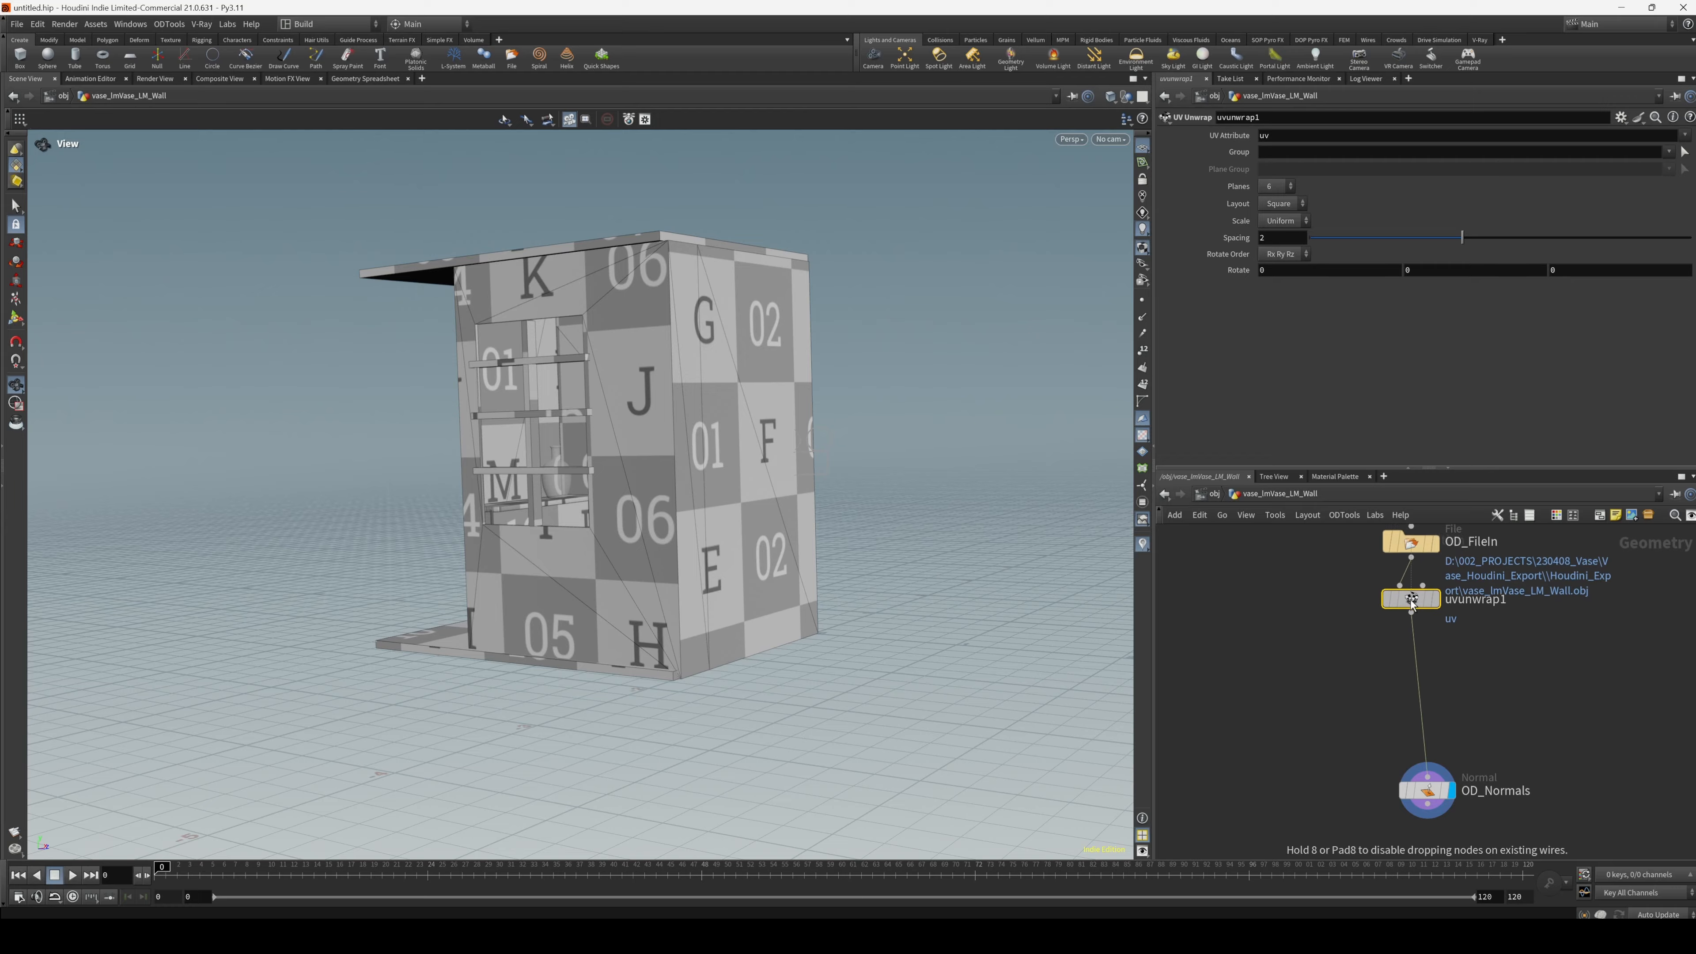
Insert a UV Transform node between the UV Unwrap node and OD_Normals.
{"action": "left_click", "coordinate": [1410, 613]}
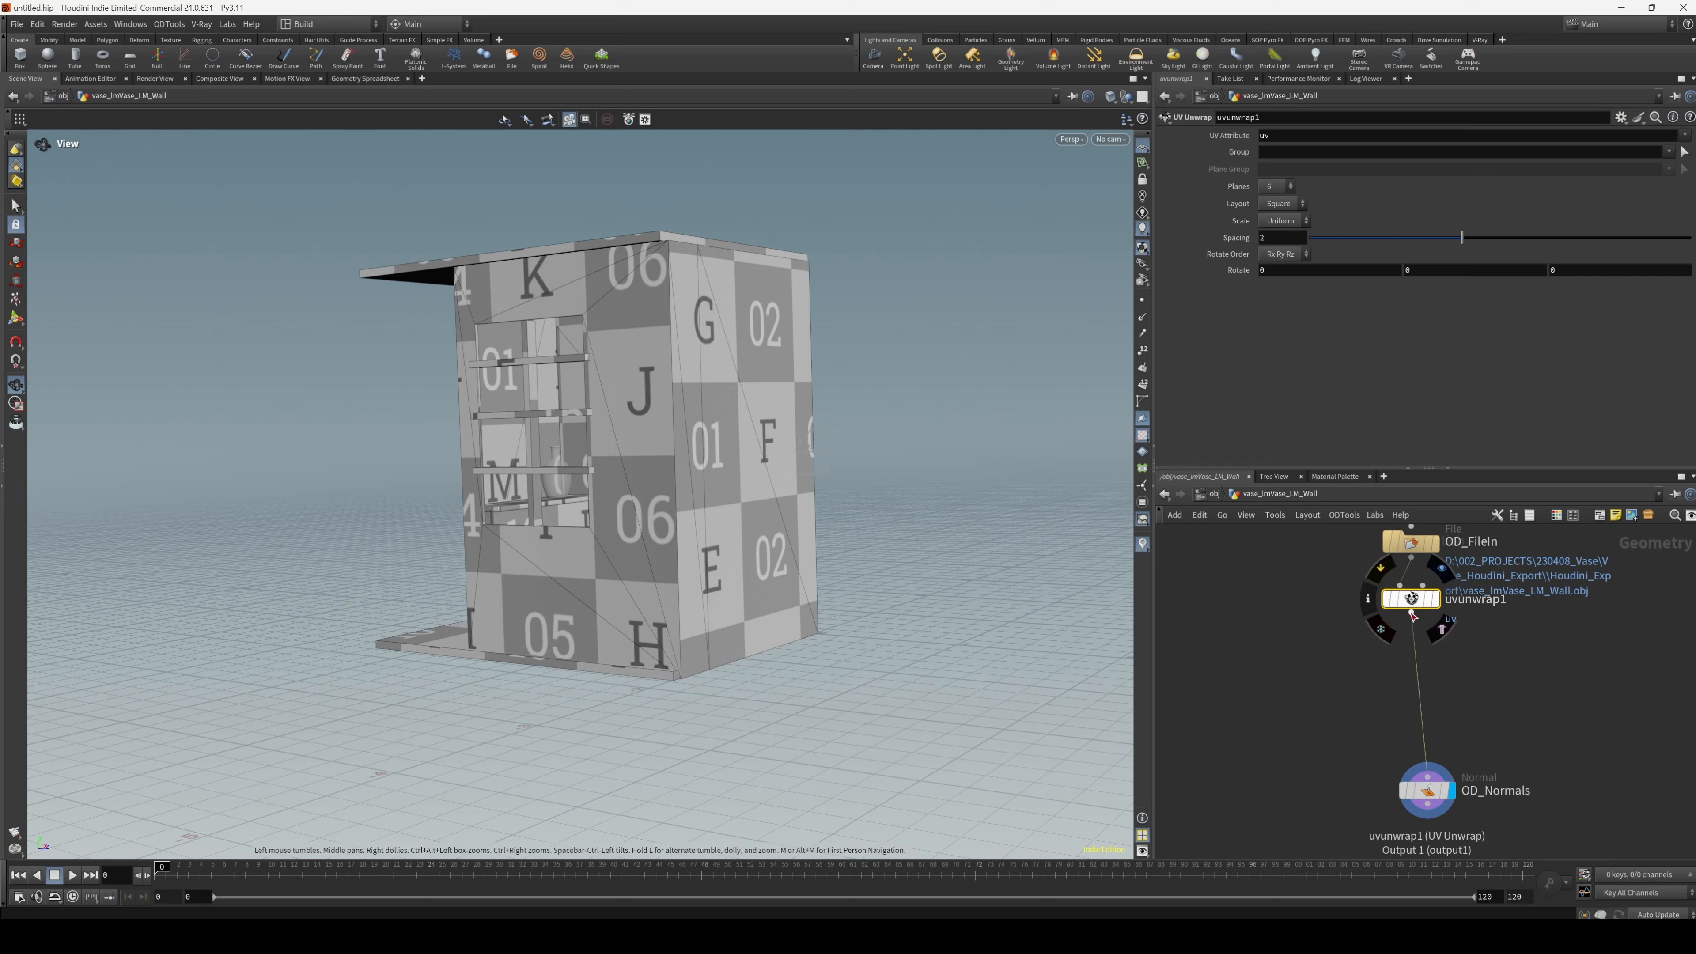
{"action": "key", "text": "Tab"}
{"action": "type", "text": "uv"}
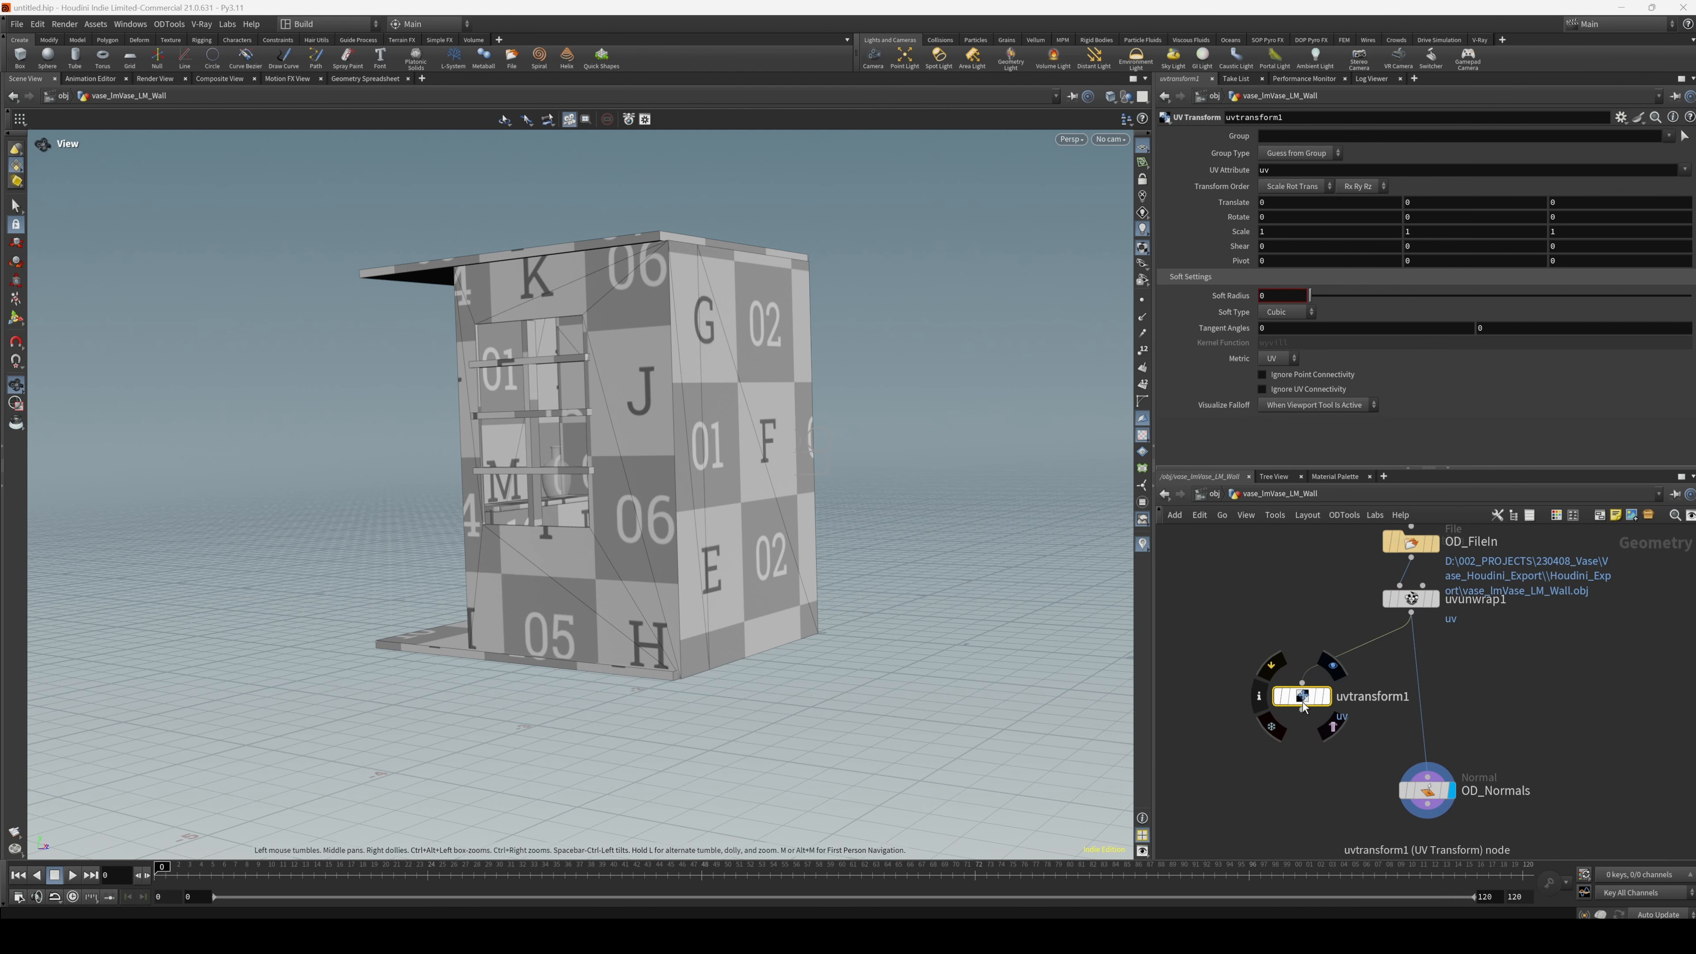
{"action": "left_click", "coordinate": [1431, 140]}
{"action": "left_click", "coordinate": [1425, 694]}
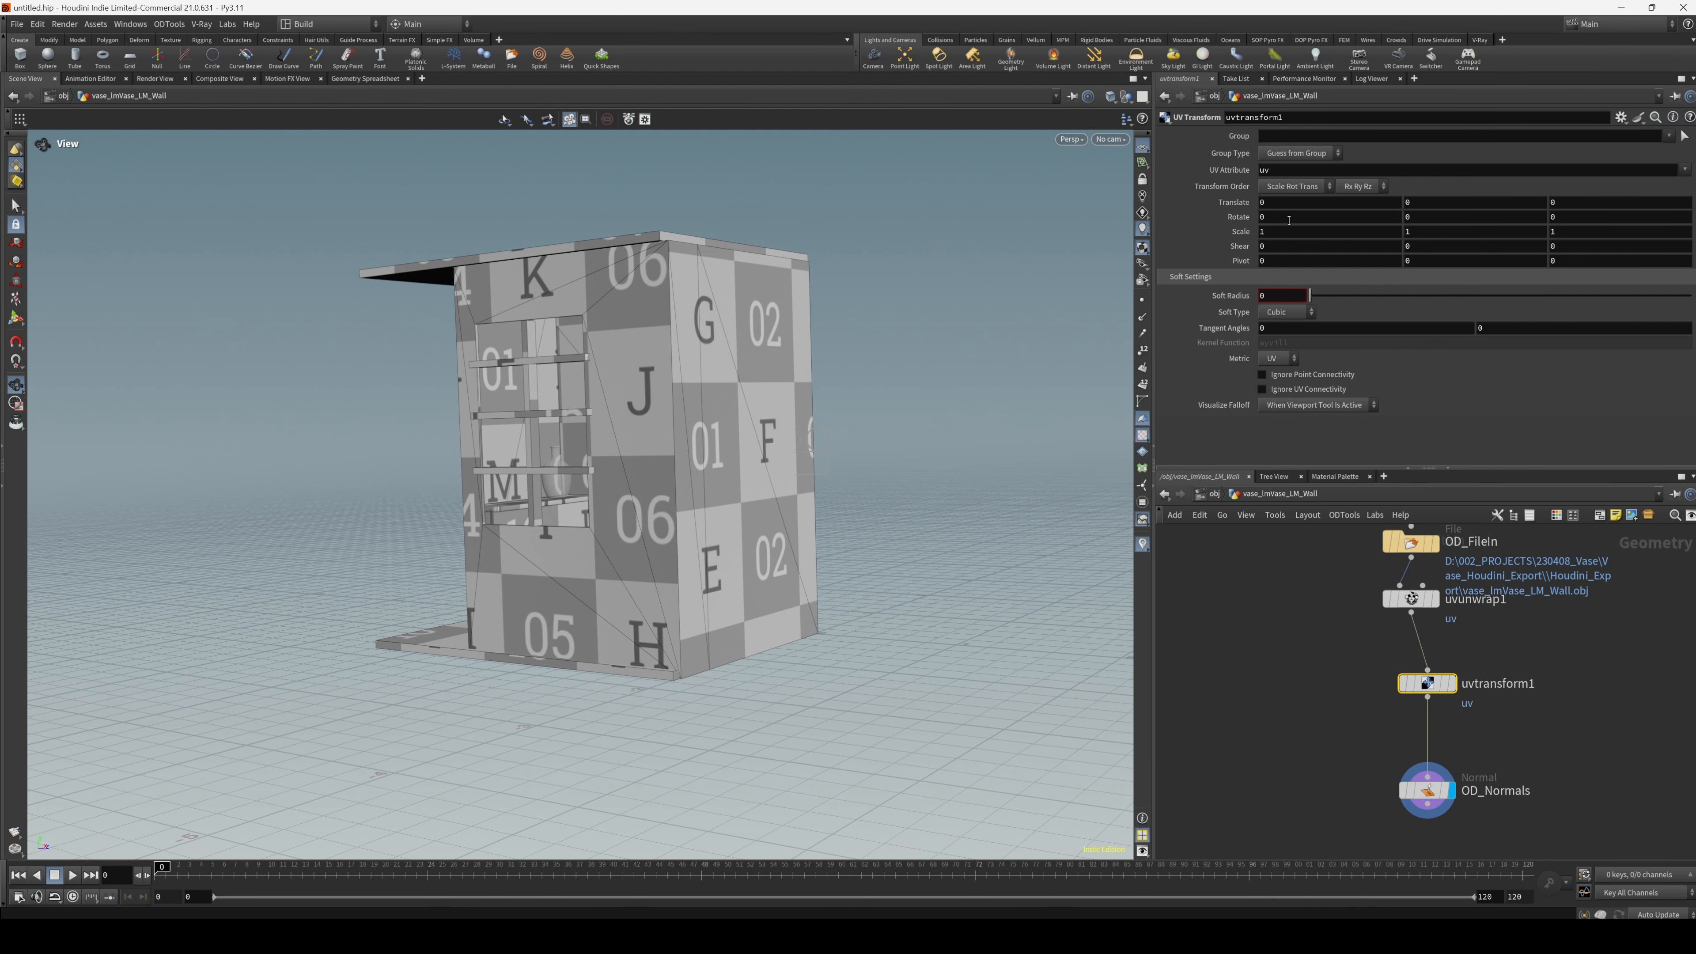
Set the UV Transform scale to 5 on all three axes.
{"action": "double_click", "coordinate": [1276, 230]}
{"action": "type", "text": "5"}
{"action": "key", "text": "Tab"}
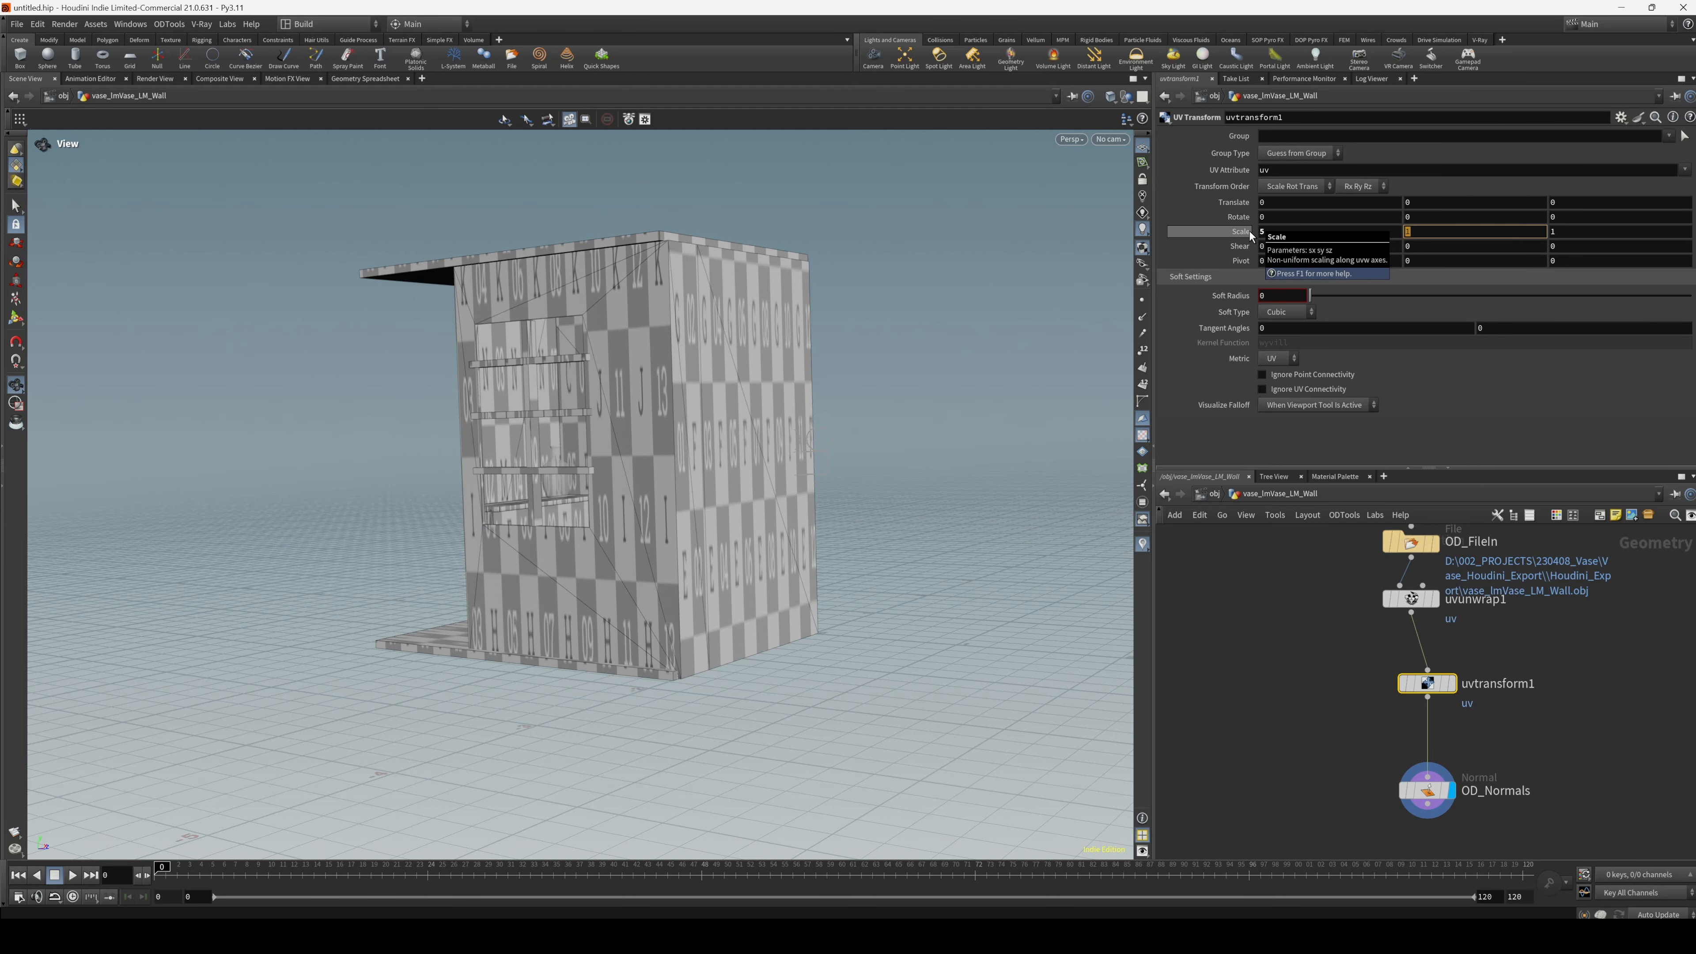
{"action": "type", "text": "5"}
{"action": "key", "text": "Tab"}
{"action": "type", "text": "5"}
{"action": "key", "text": "Return"}
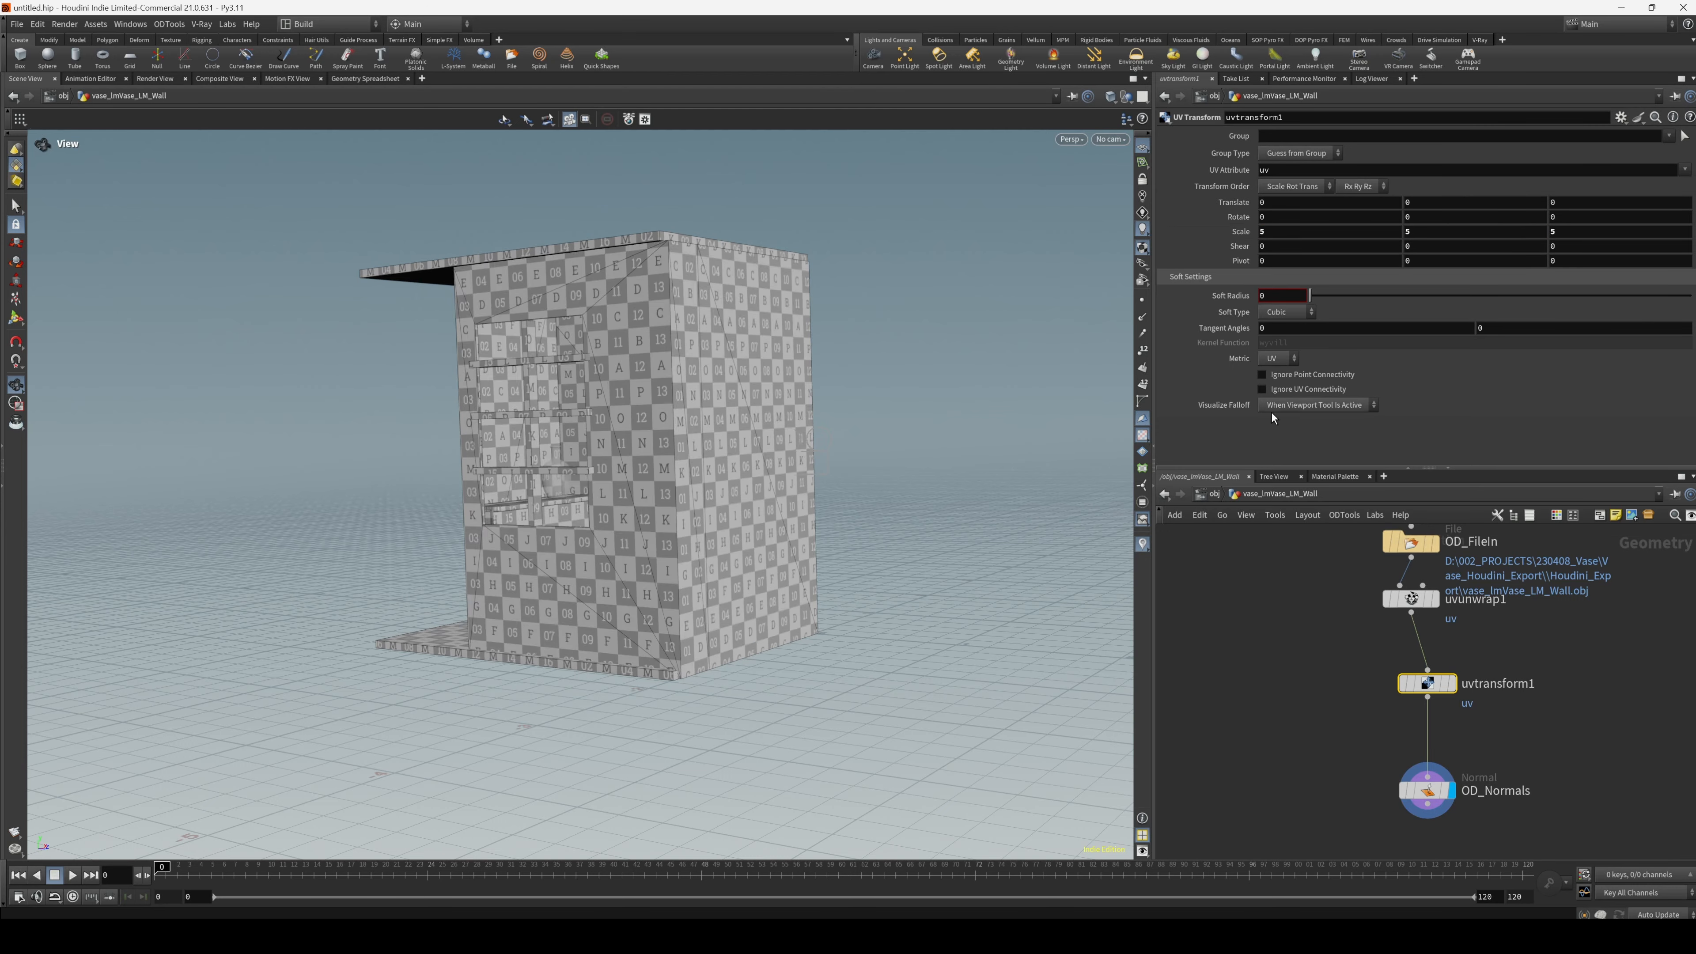
Add an Output node connected below OD_Normals in the wall geometry network.
{"action": "left_click", "coordinate": [1324, 639]}
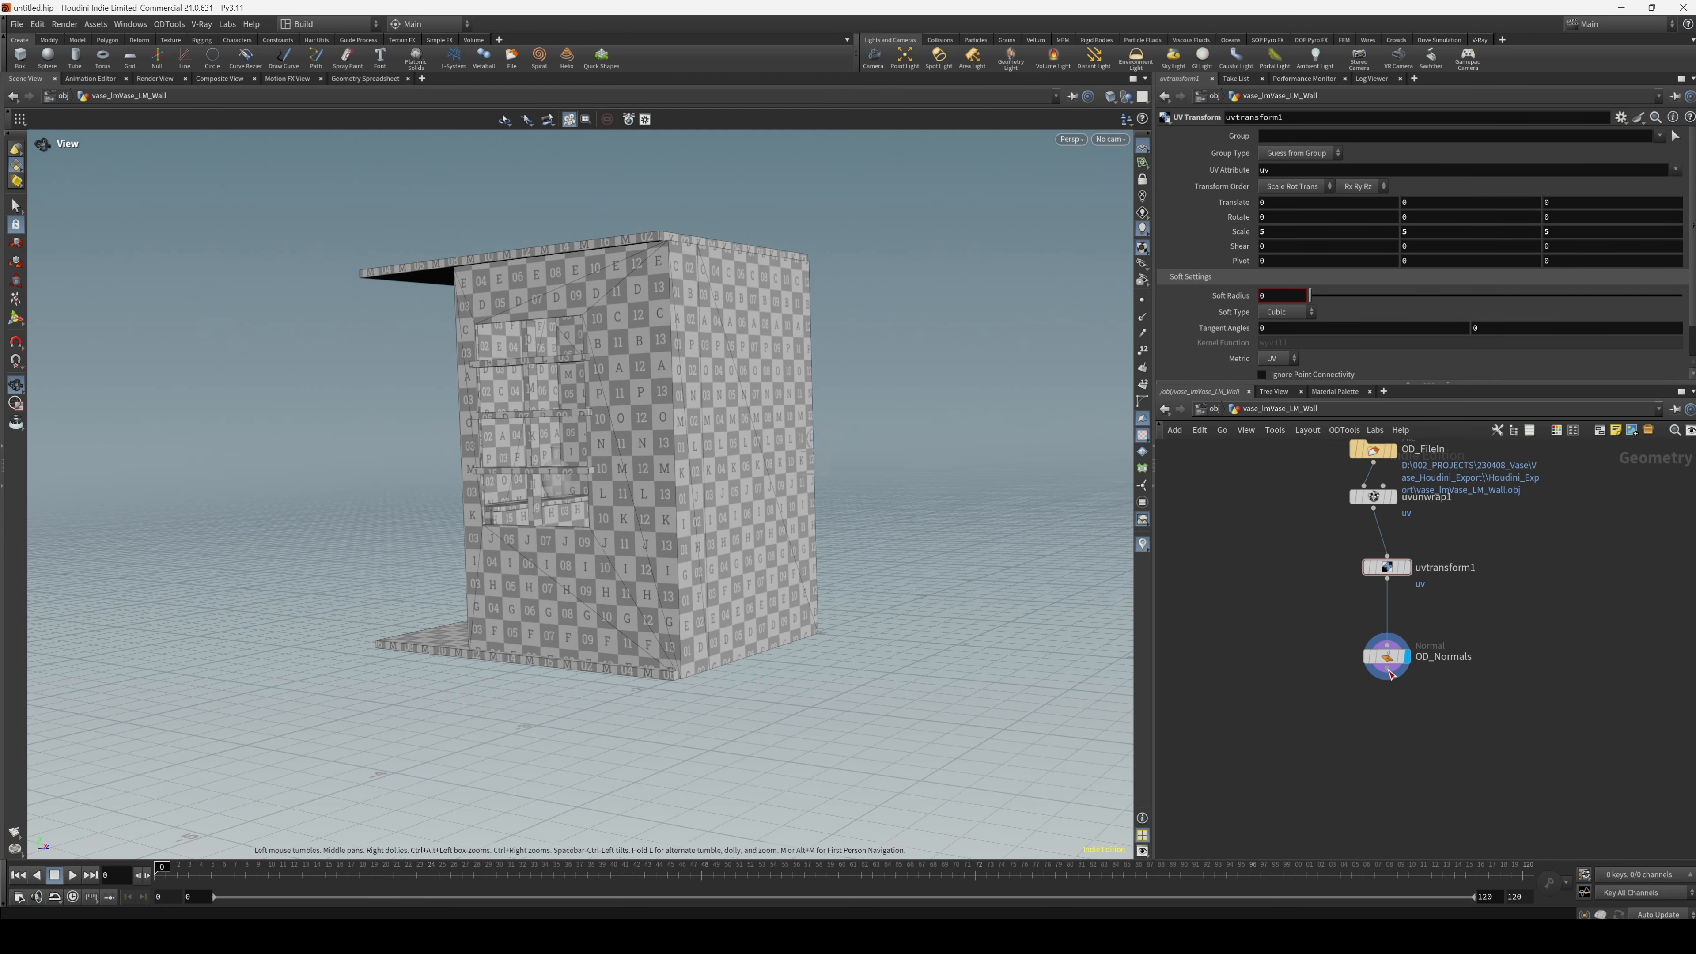
{"action": "left_click_drag", "start_coordinate": [1388, 670], "coordinate": [1400, 745]}
{"action": "type", "text": "out"}
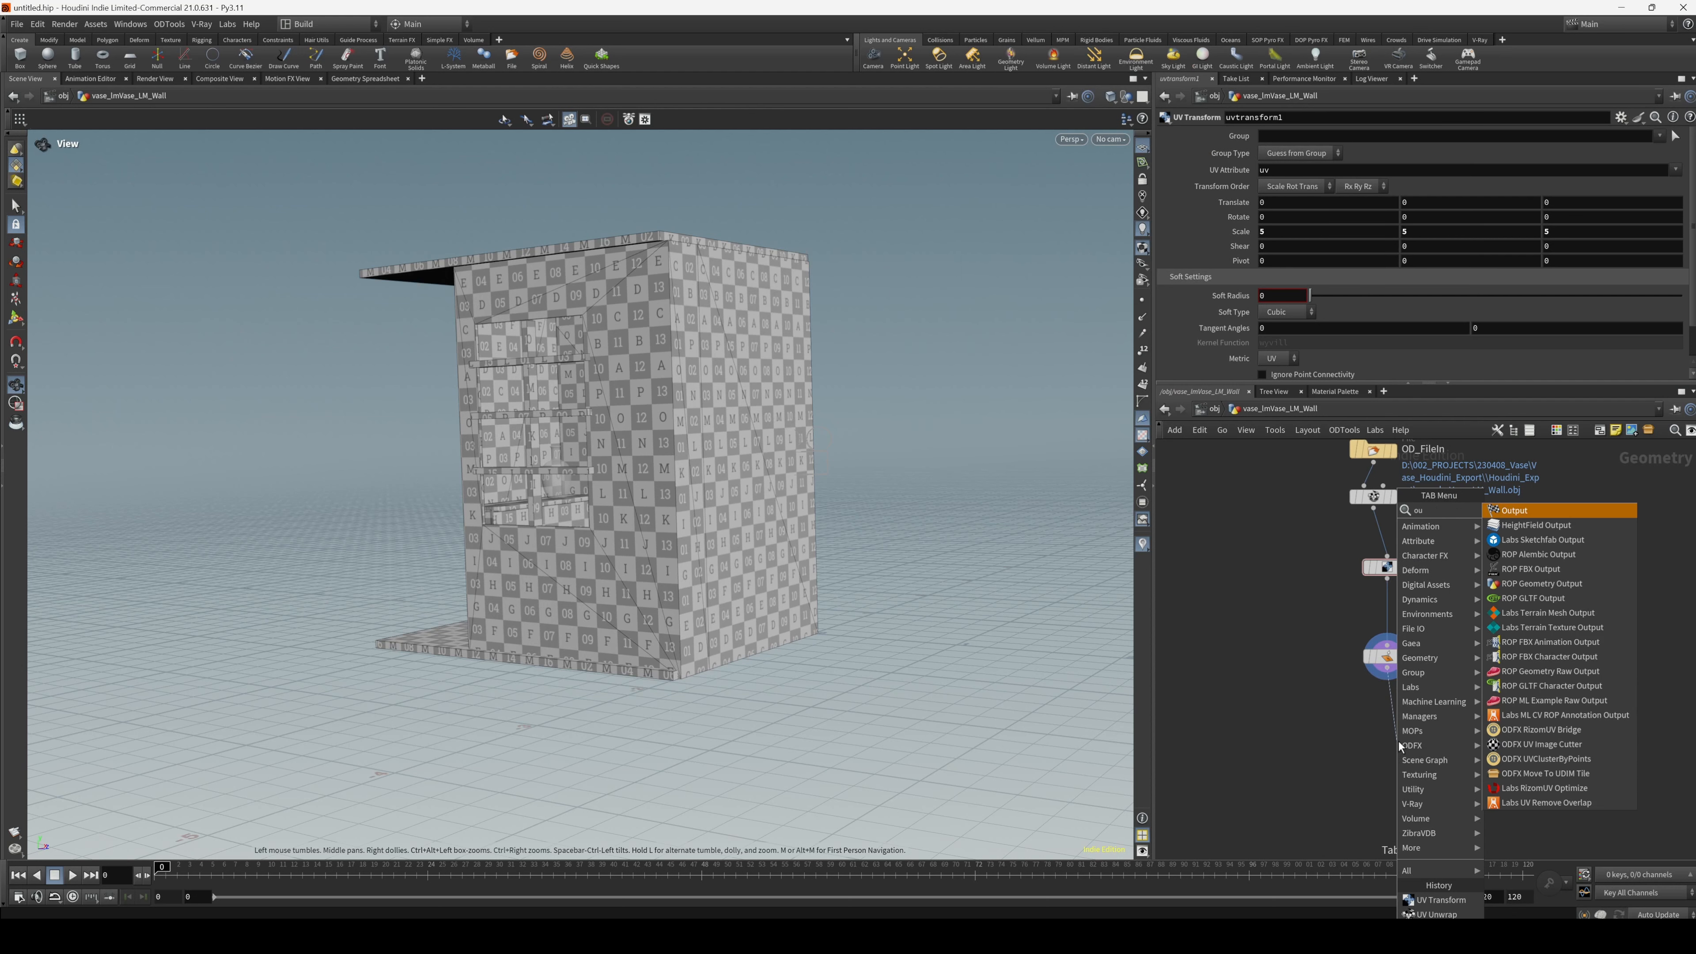
{"action": "left_click", "coordinate": [1522, 517]}
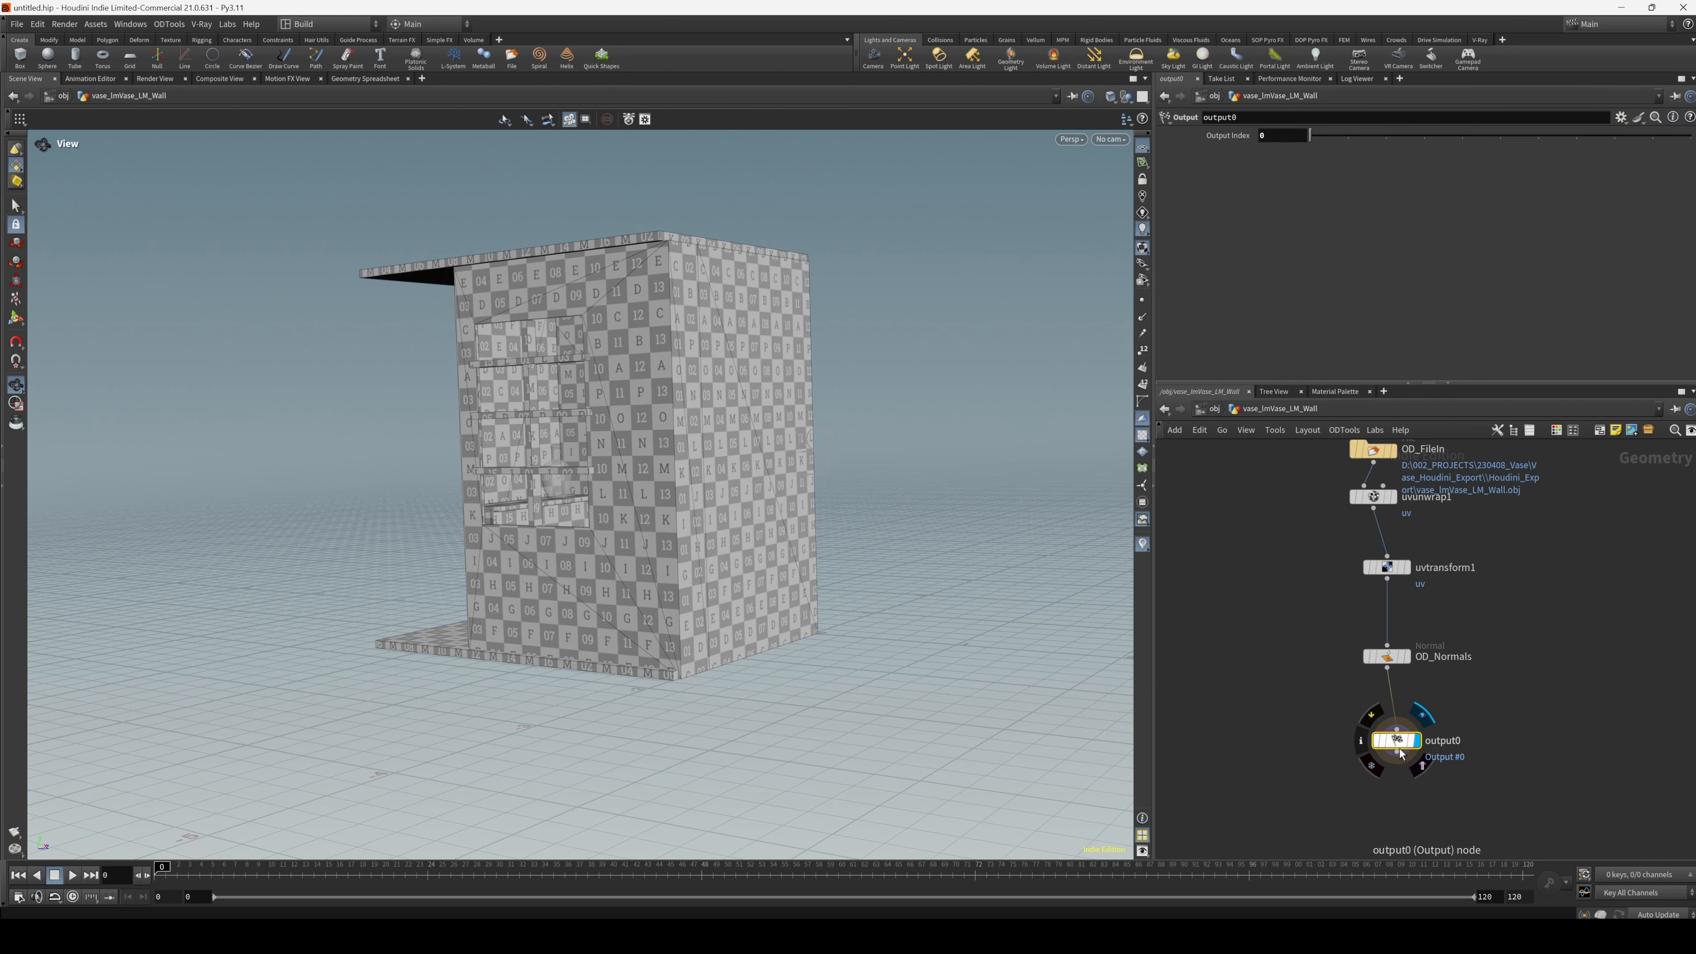
Rename the wall's Output node to Room_OUT and automatically lay out the node network.
{"action": "double_click", "coordinate": [1455, 741]}
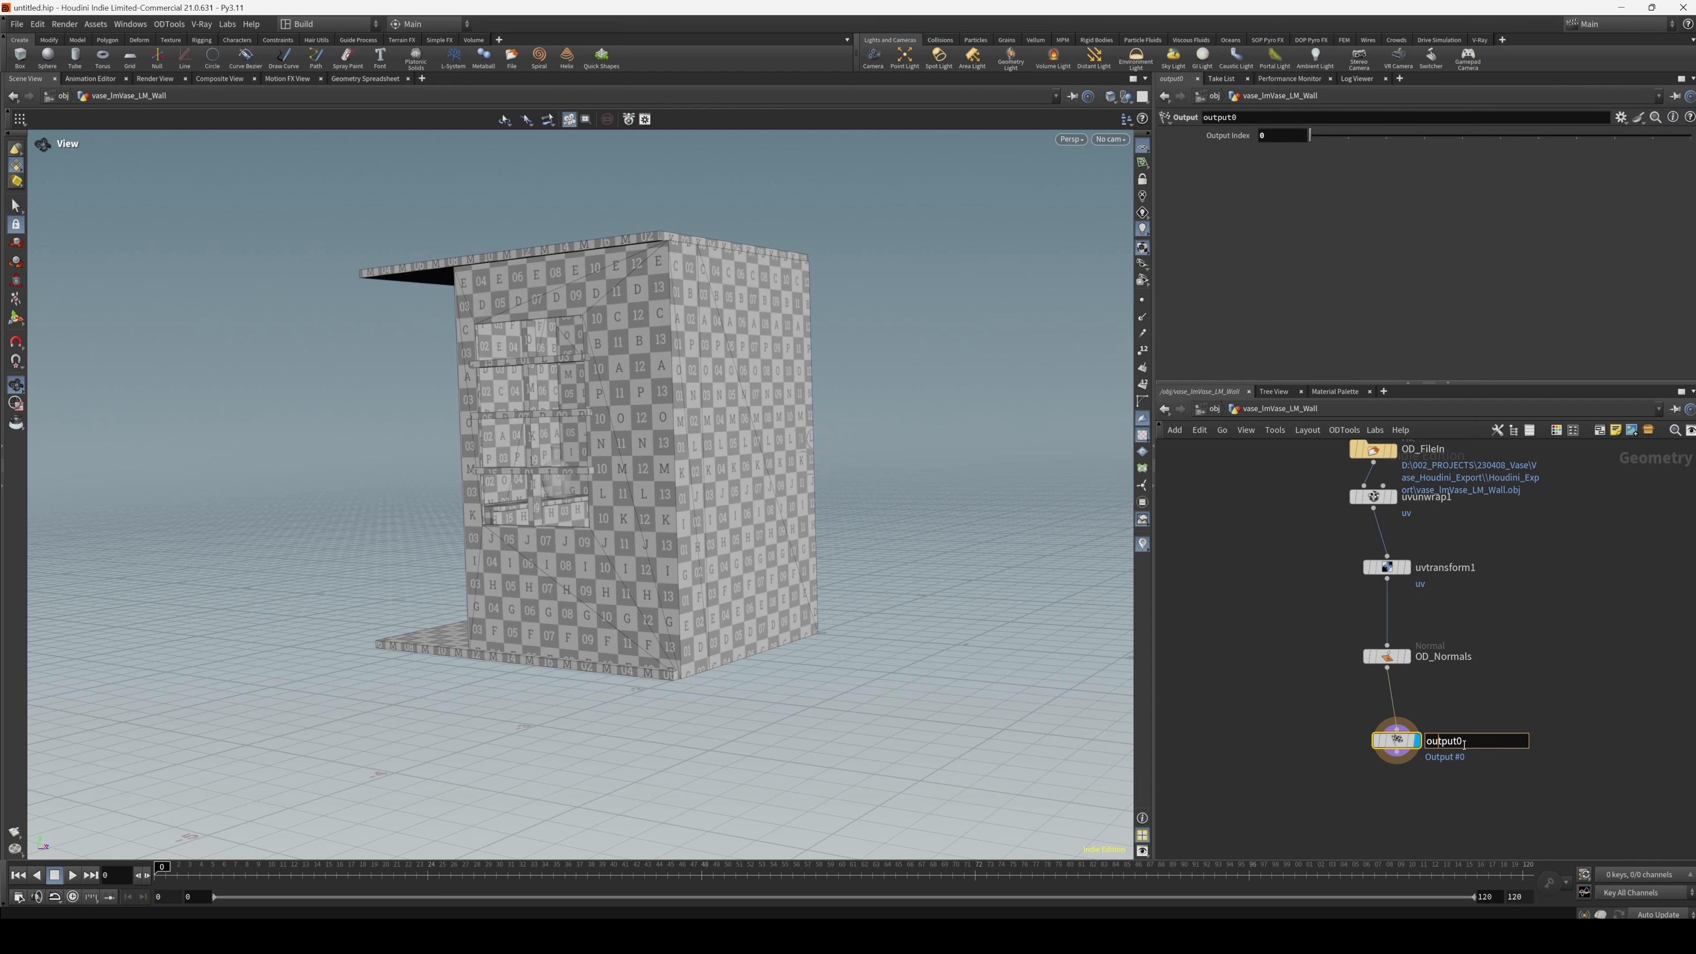
{"action": "left_click_drag", "start_coordinate": [1464, 742], "coordinate": [1424, 743]}
{"action": "type", "text": "Room_OUT"}
{"action": "key", "text": "Return"}
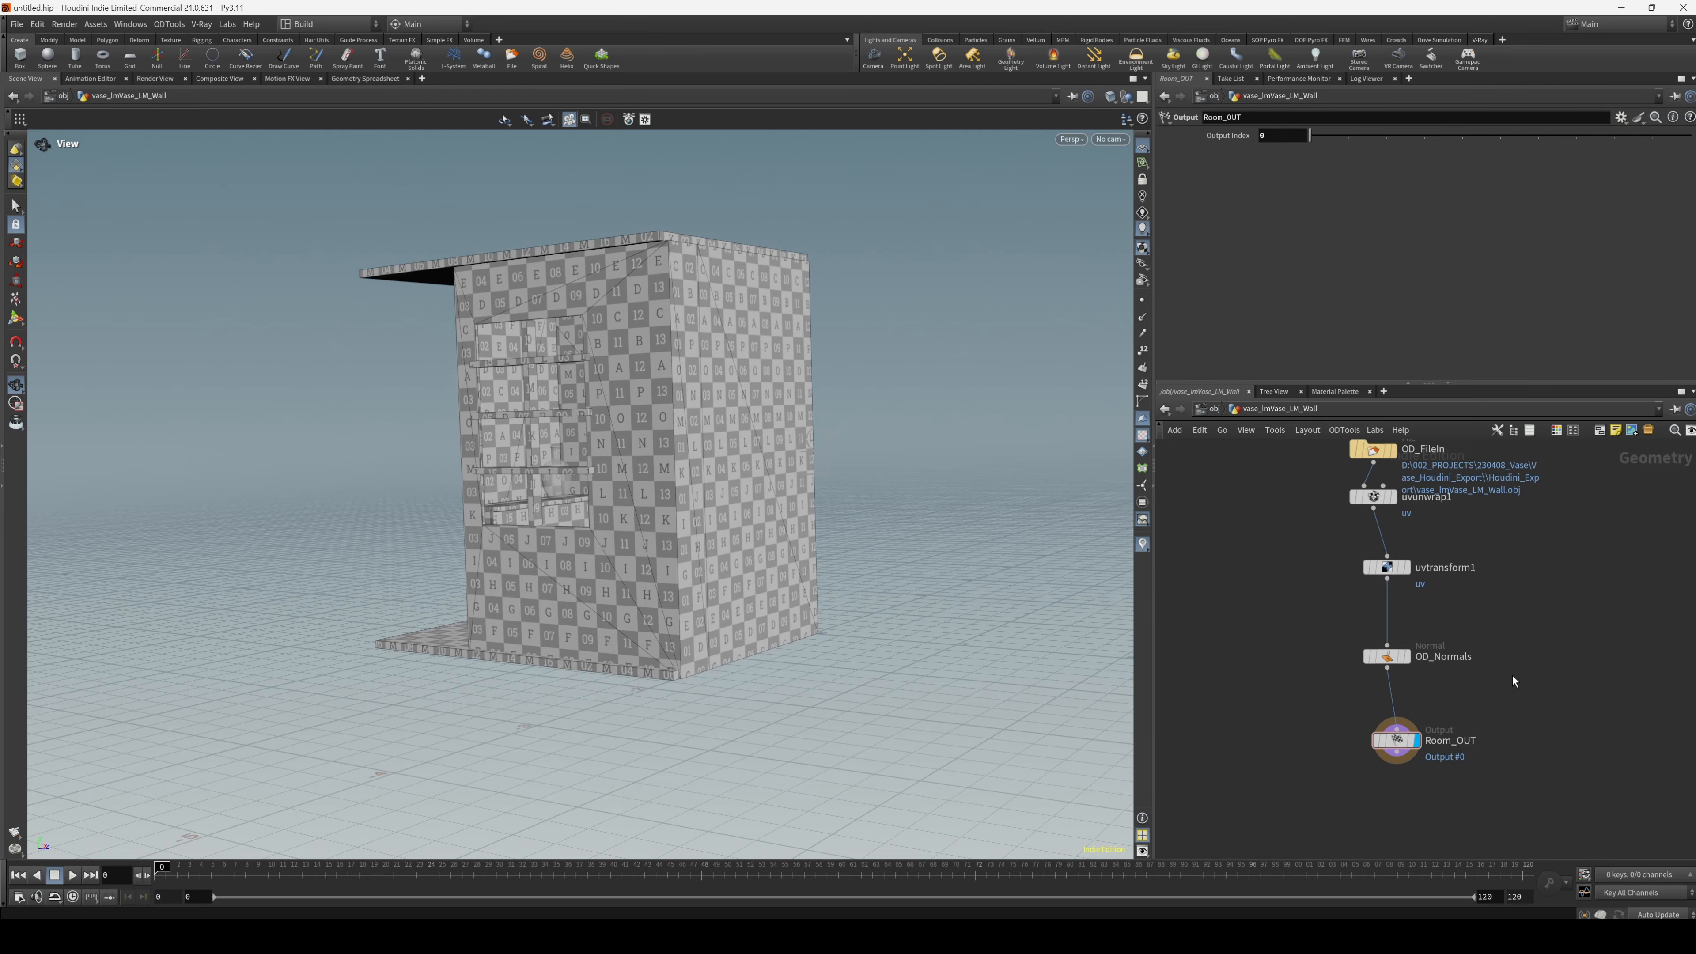
{"action": "key", "text": "l"}
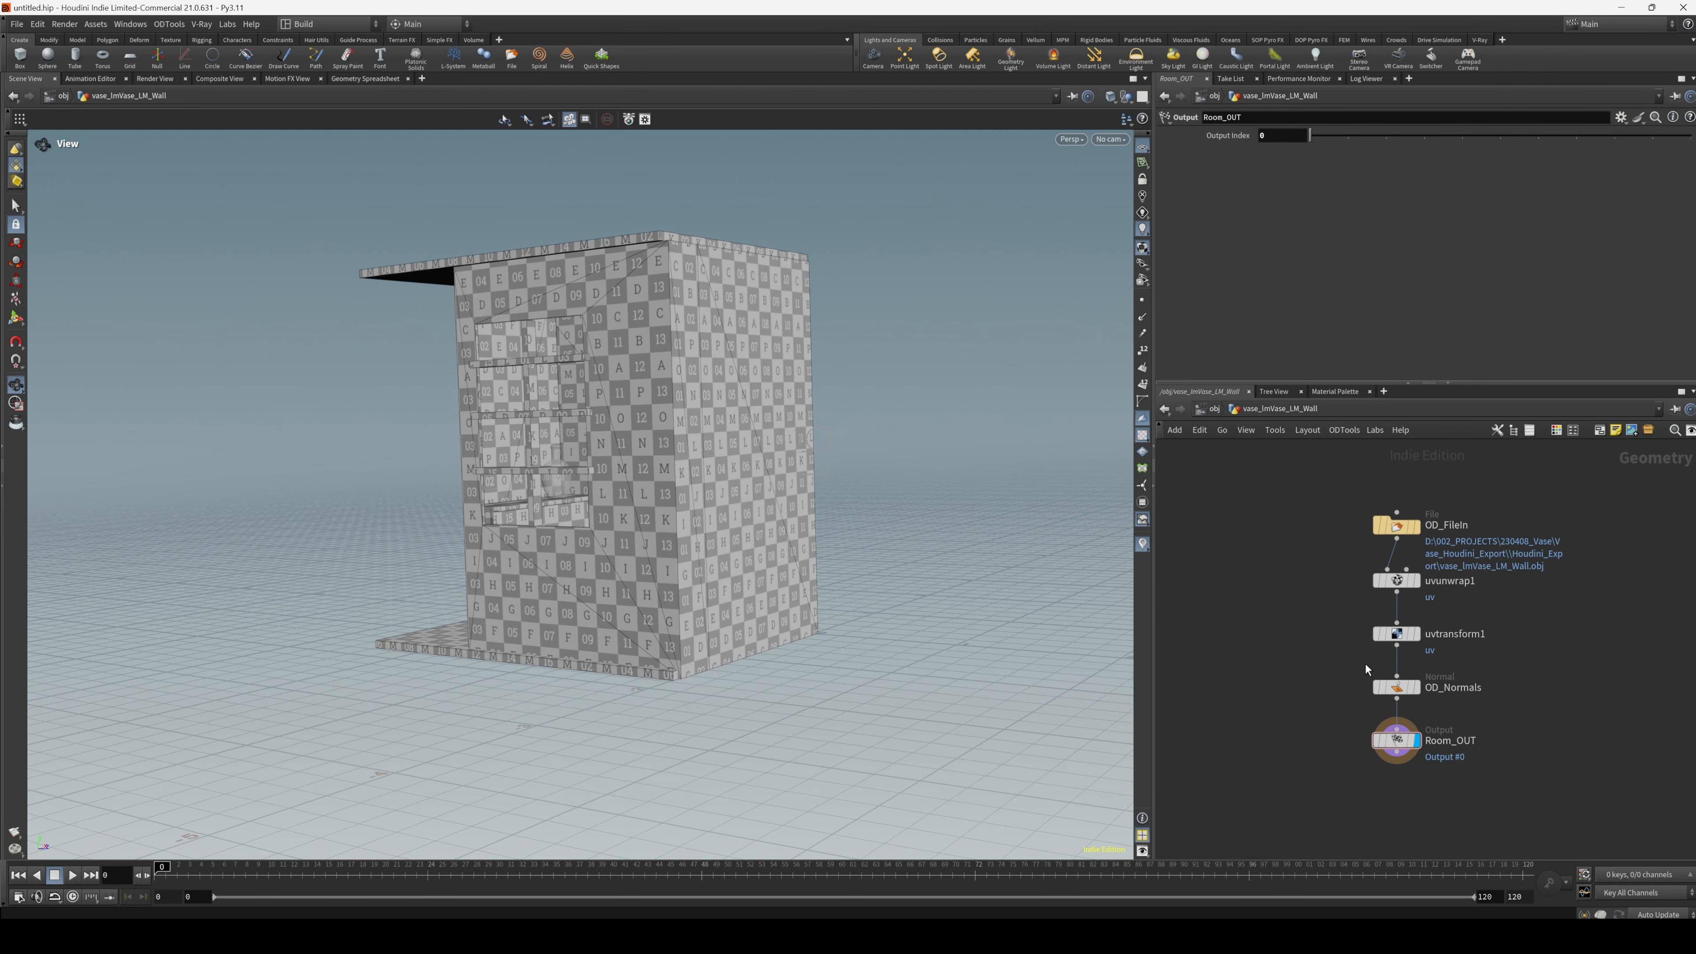
Return to the object level, hide the wall geometry and go inside the vase_lmVase_LM_Vase geometry.
{"action": "left_click", "coordinate": [1206, 409]}
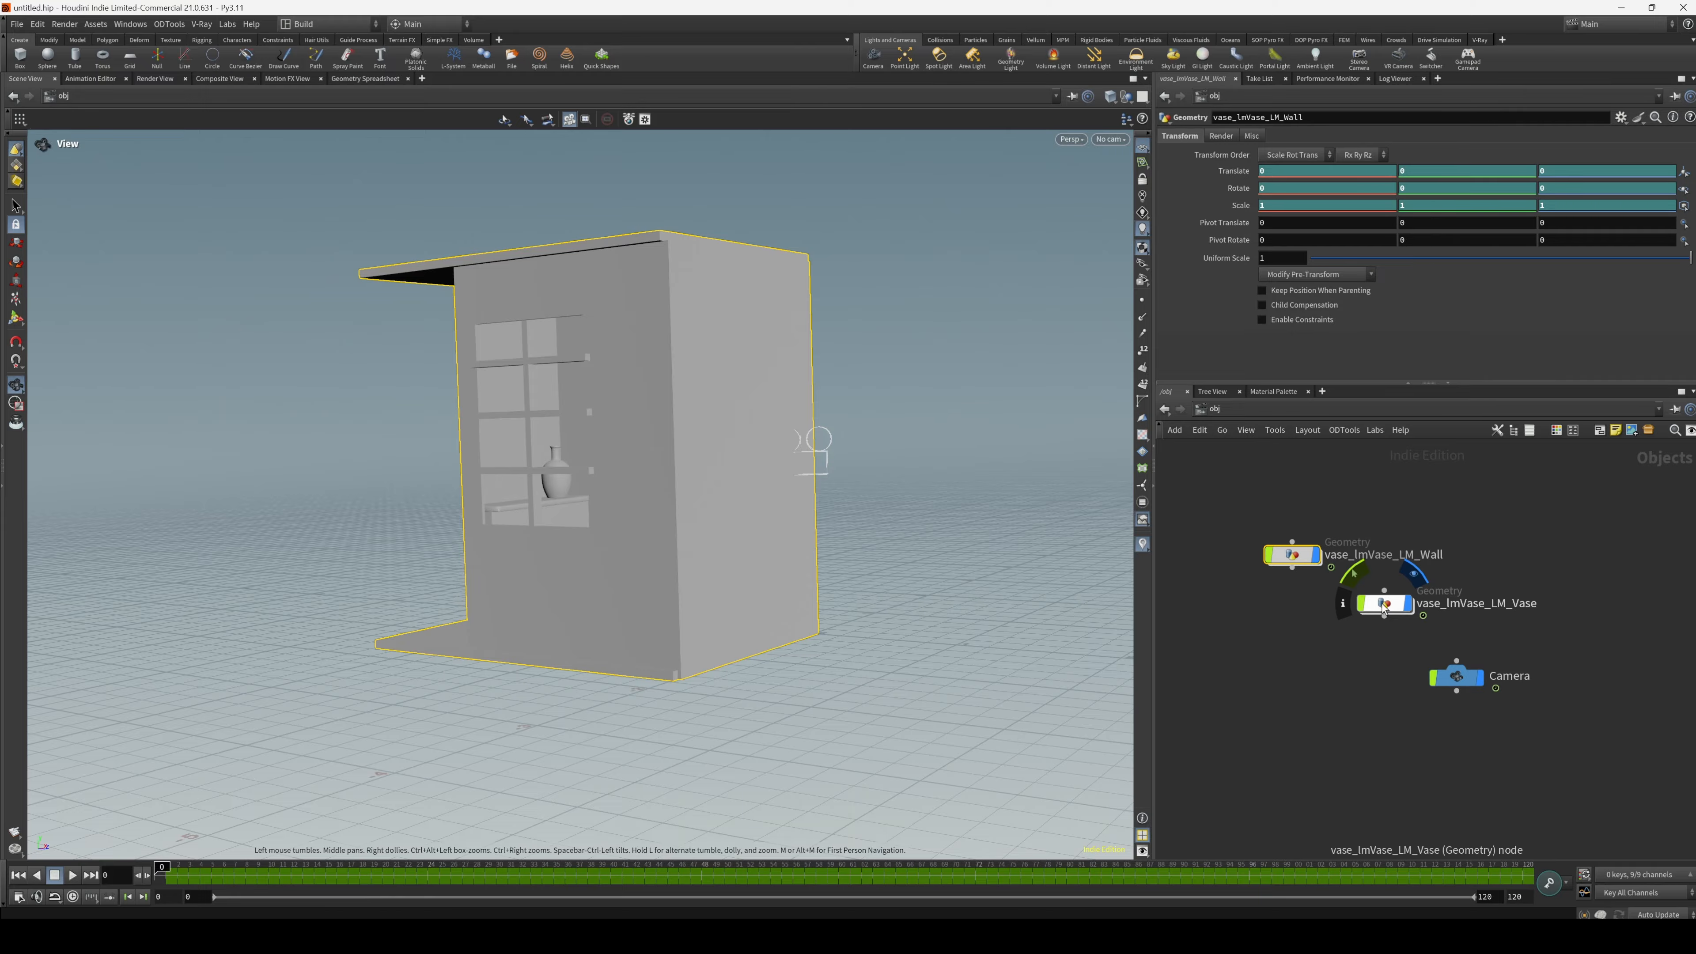
{"action": "left_click", "coordinate": [1322, 528]}
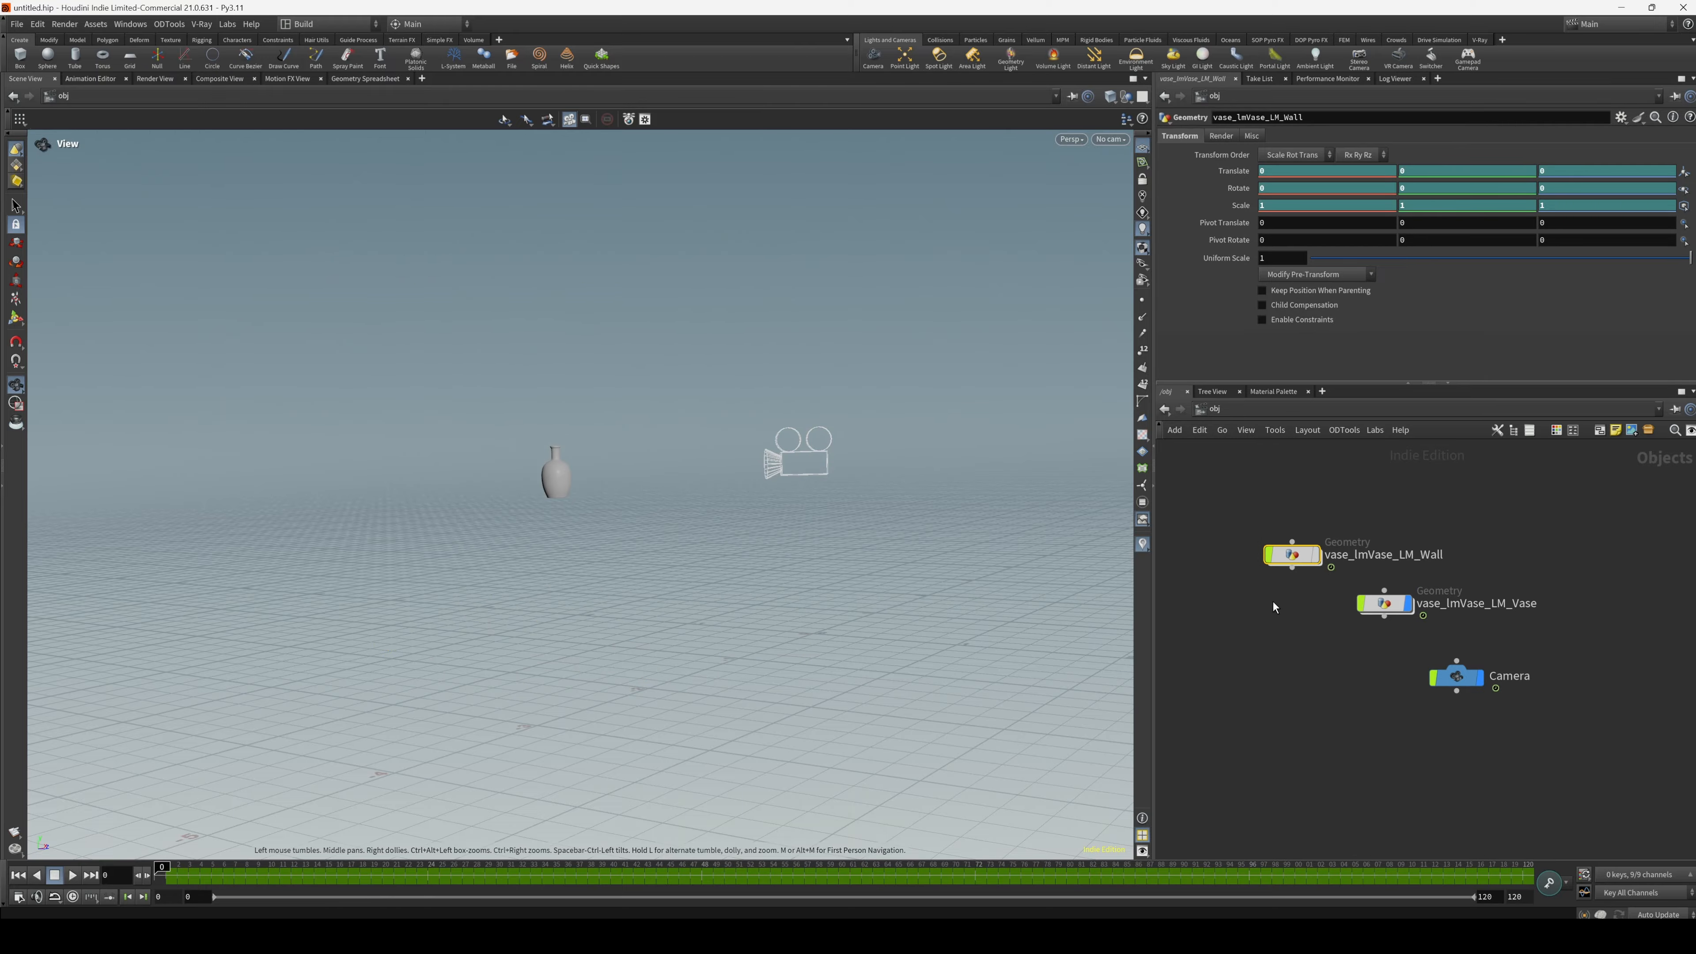
{"action": "double_click", "coordinate": [1384, 604]}
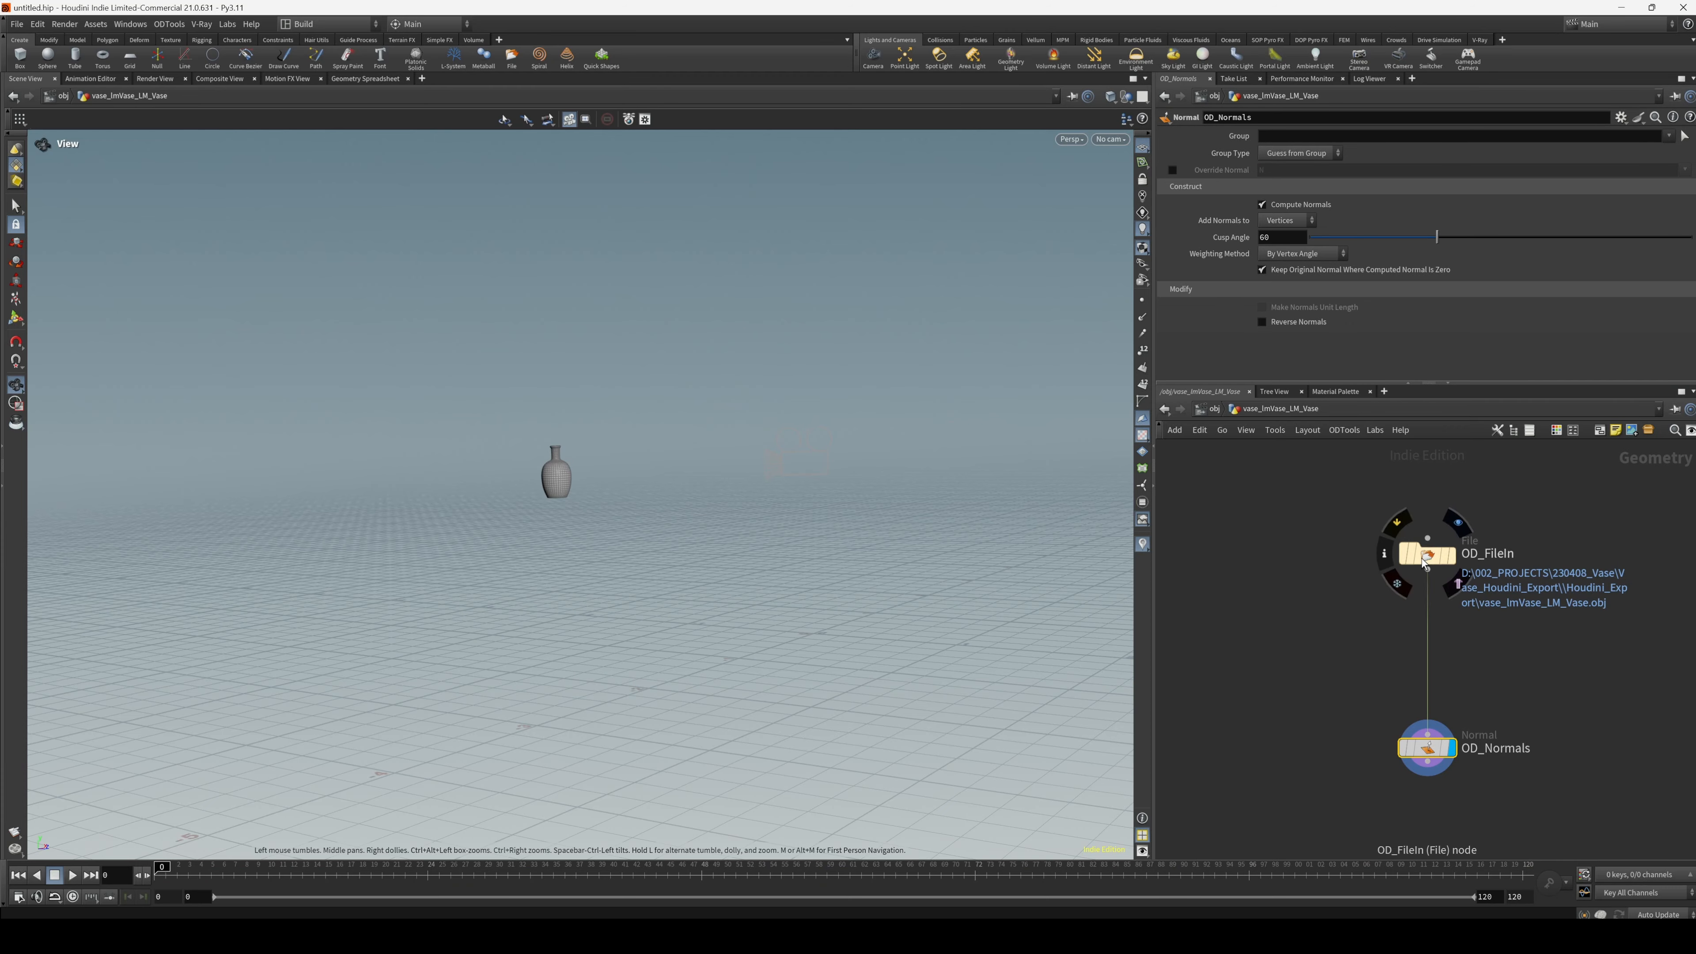
Insert a UV Texture node between OD_FileIn and OD_Normals and set its texture type to Cylindrical.
{"action": "left_click_drag", "start_coordinate": [1426, 552], "coordinate": [1427, 524]}
{"action": "key", "text": "Tab"}
{"action": "type", "text": "uv"}
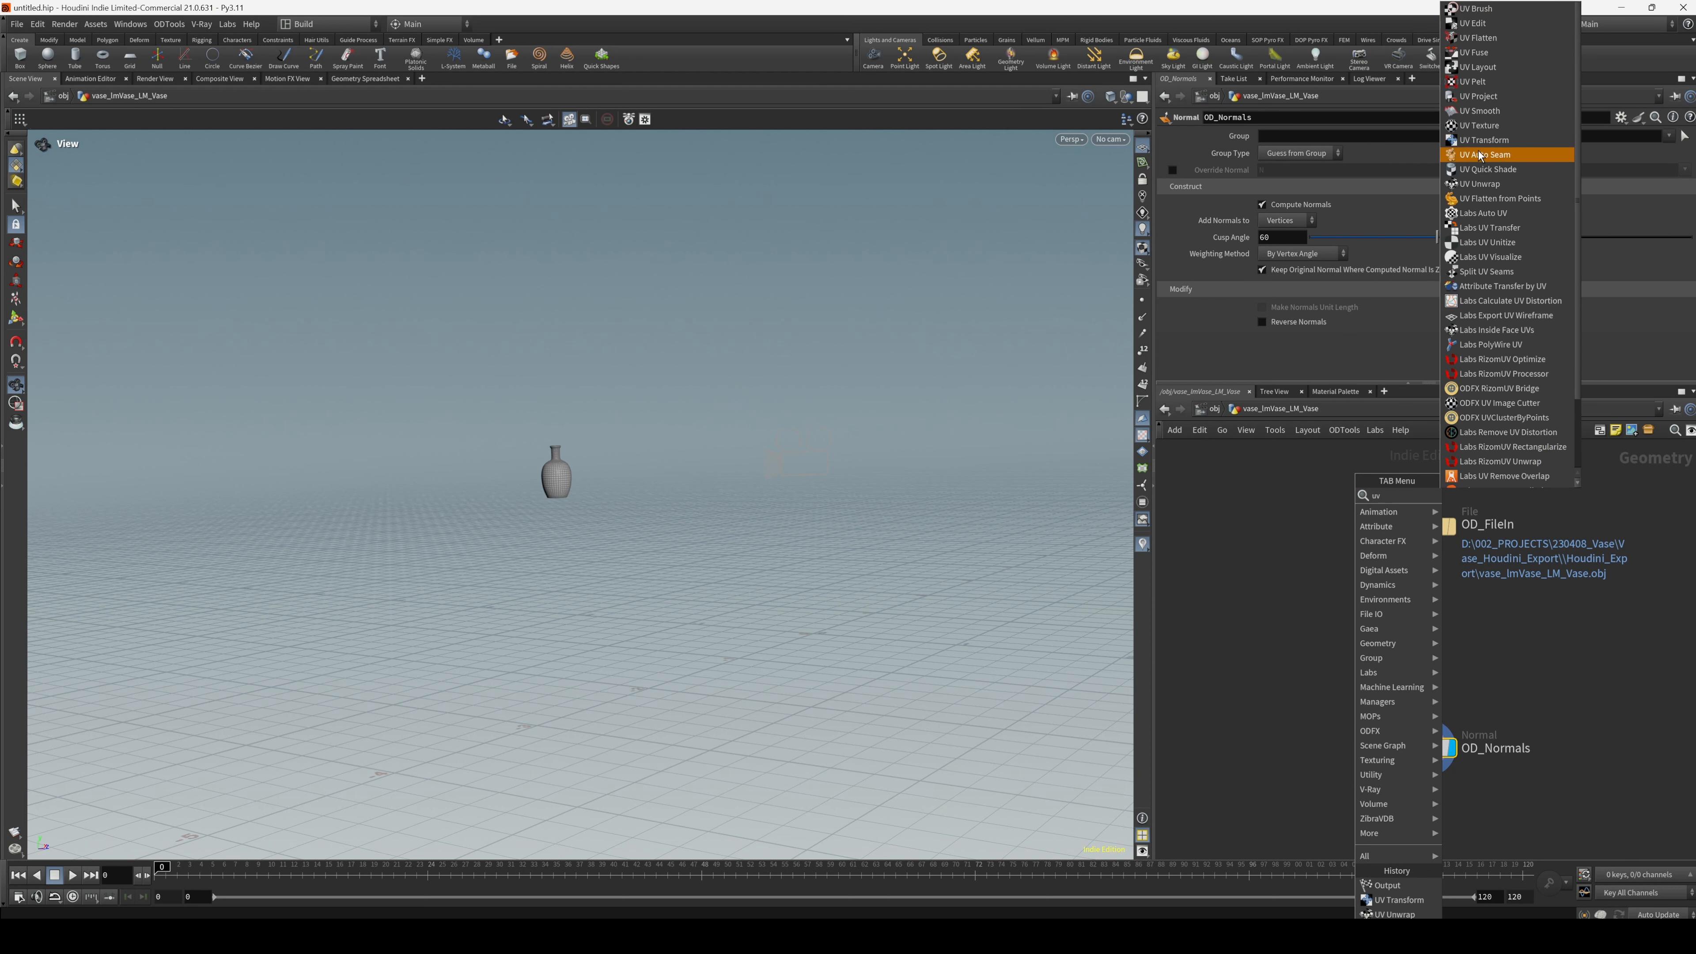
{"action": "left_click", "coordinate": [1496, 126]}
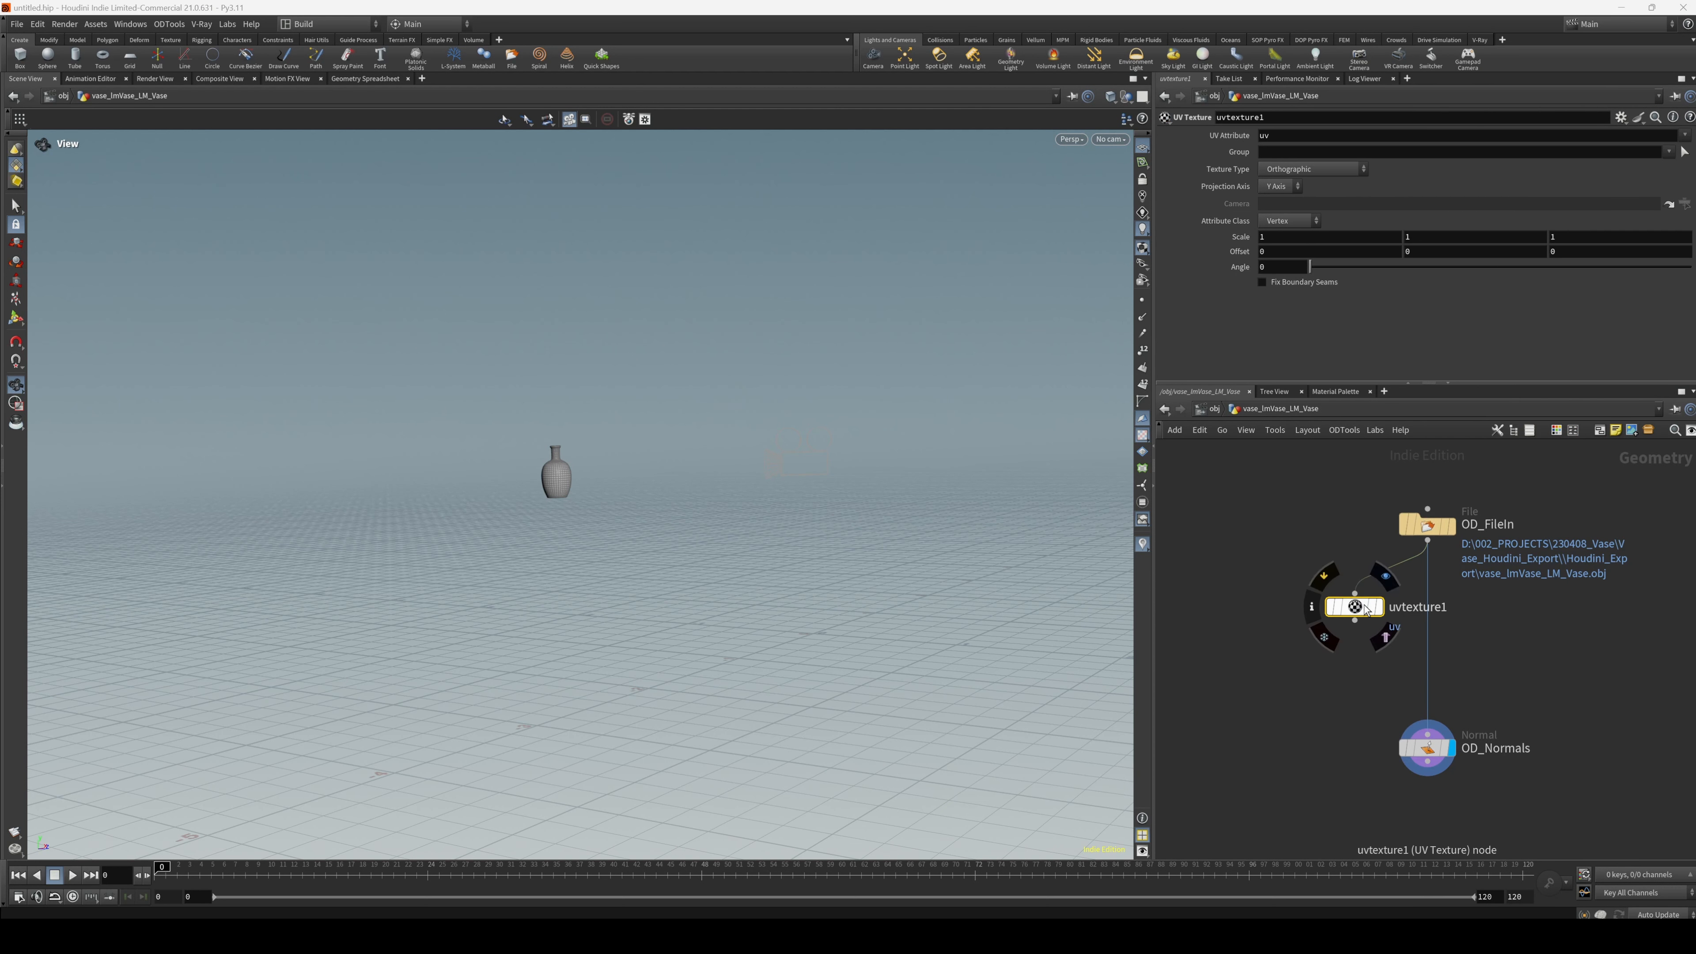
{"action": "left_click_drag", "start_coordinate": [1356, 606], "coordinate": [1428, 617]}
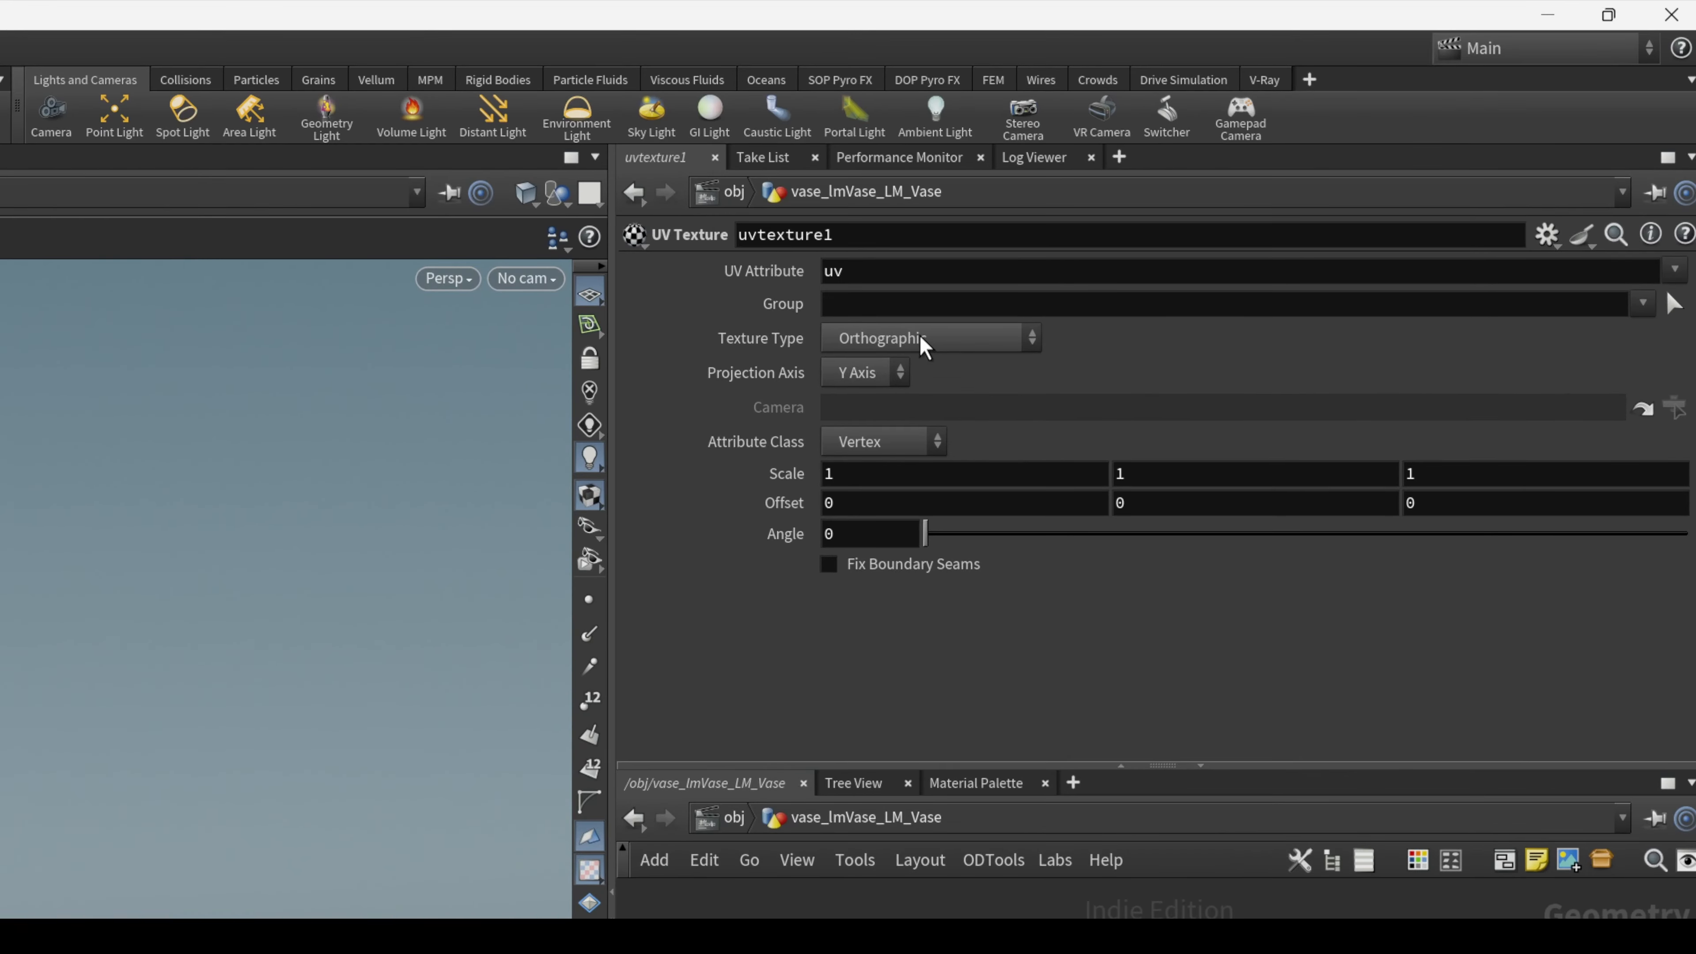
{"action": "left_click", "coordinate": [1309, 170]}
{"action": "left_click", "coordinate": [1290, 211]}
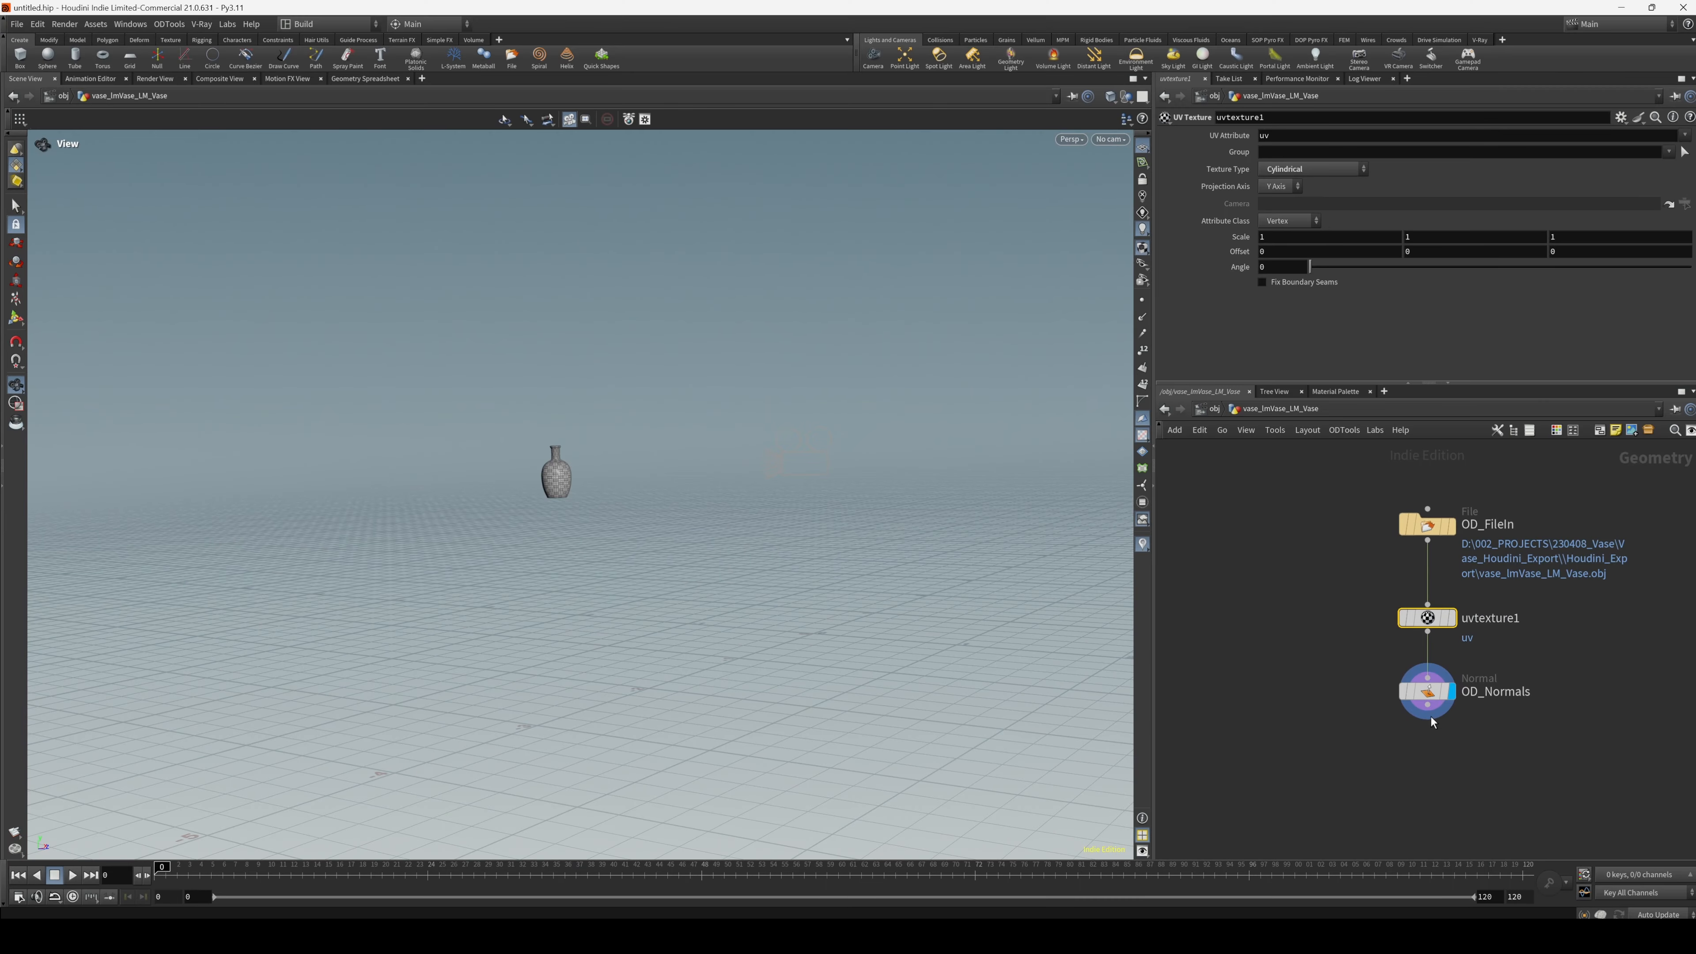
Add an Output node below OD_Normals in the vase network and rename it Vase_OUT.
{"action": "left_click_drag", "start_coordinate": [1427, 714], "coordinate": [1423, 784]}
{"action": "type", "text": "out"}
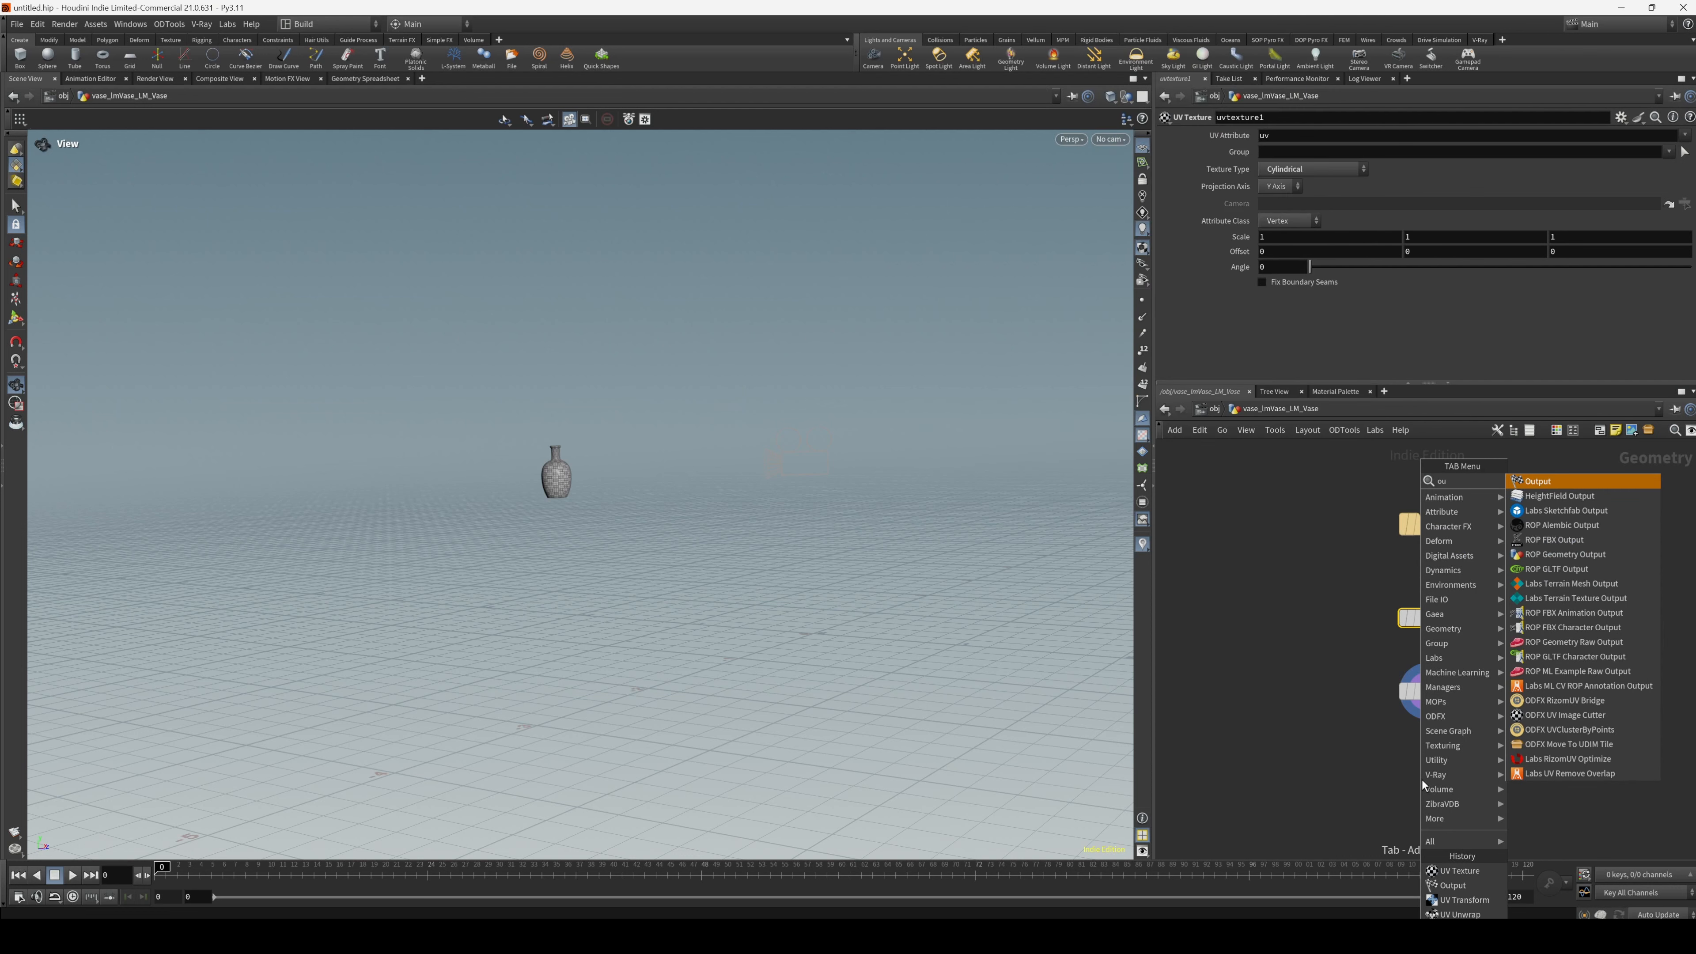
{"action": "key", "text": "Return"}
{"action": "left_click", "coordinate": [1468, 786]}
{"action": "type", "text": "Vase_OUT"}
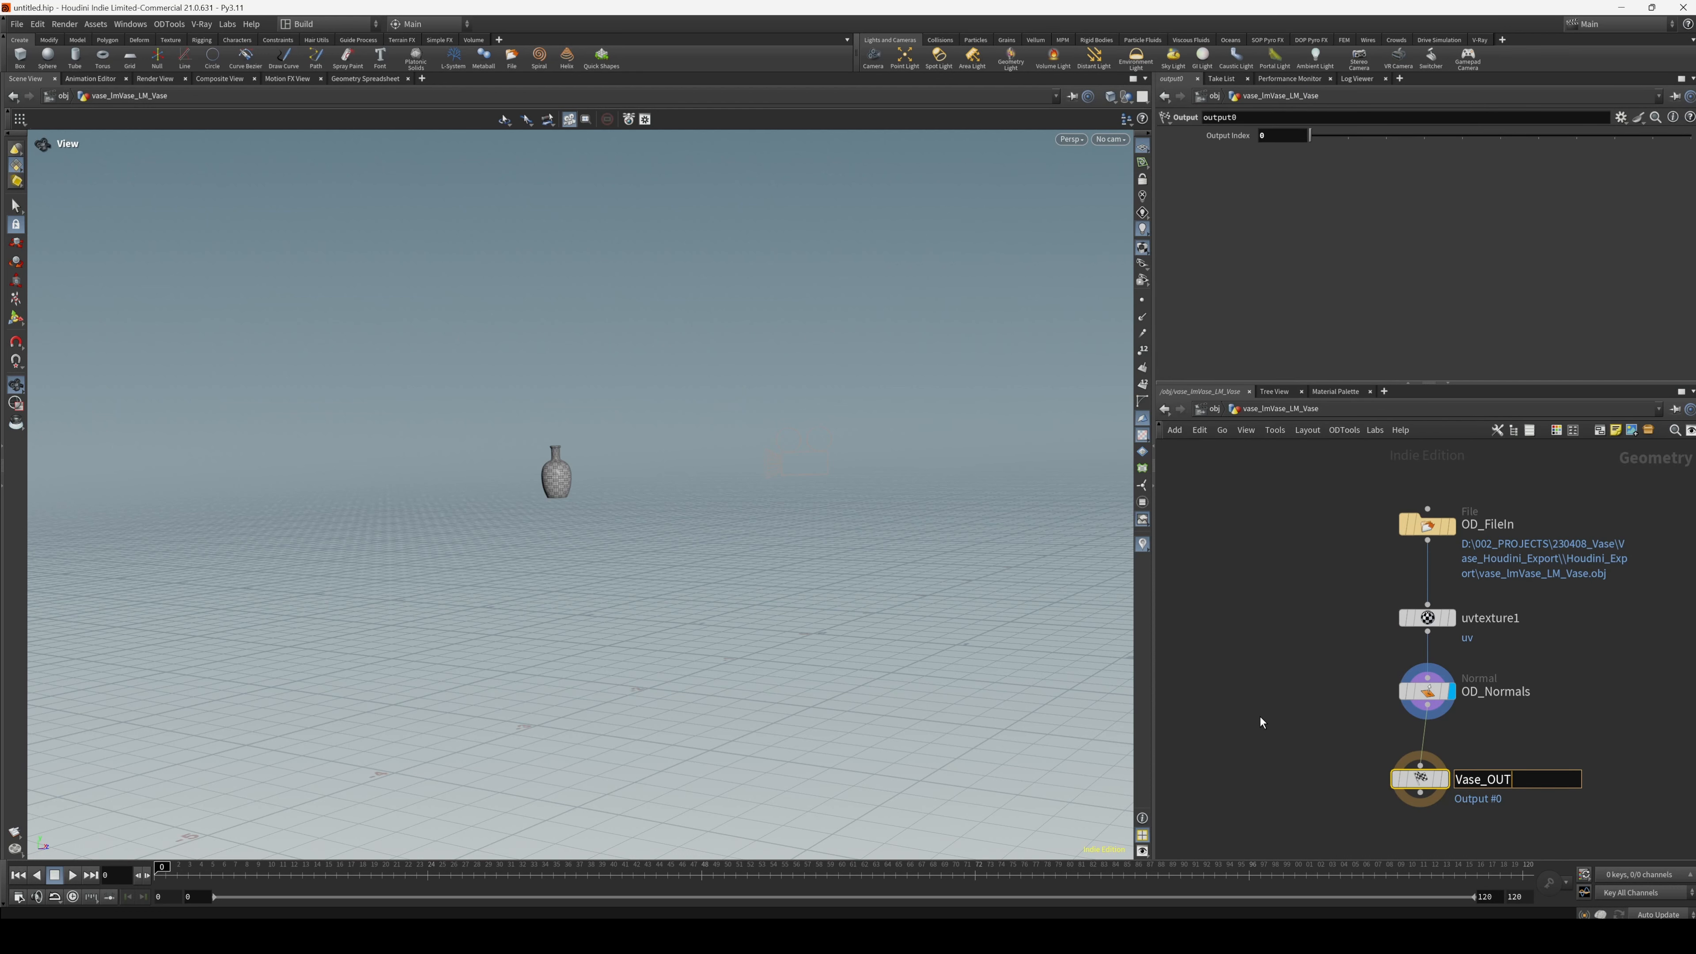
{"action": "key", "text": "Return"}
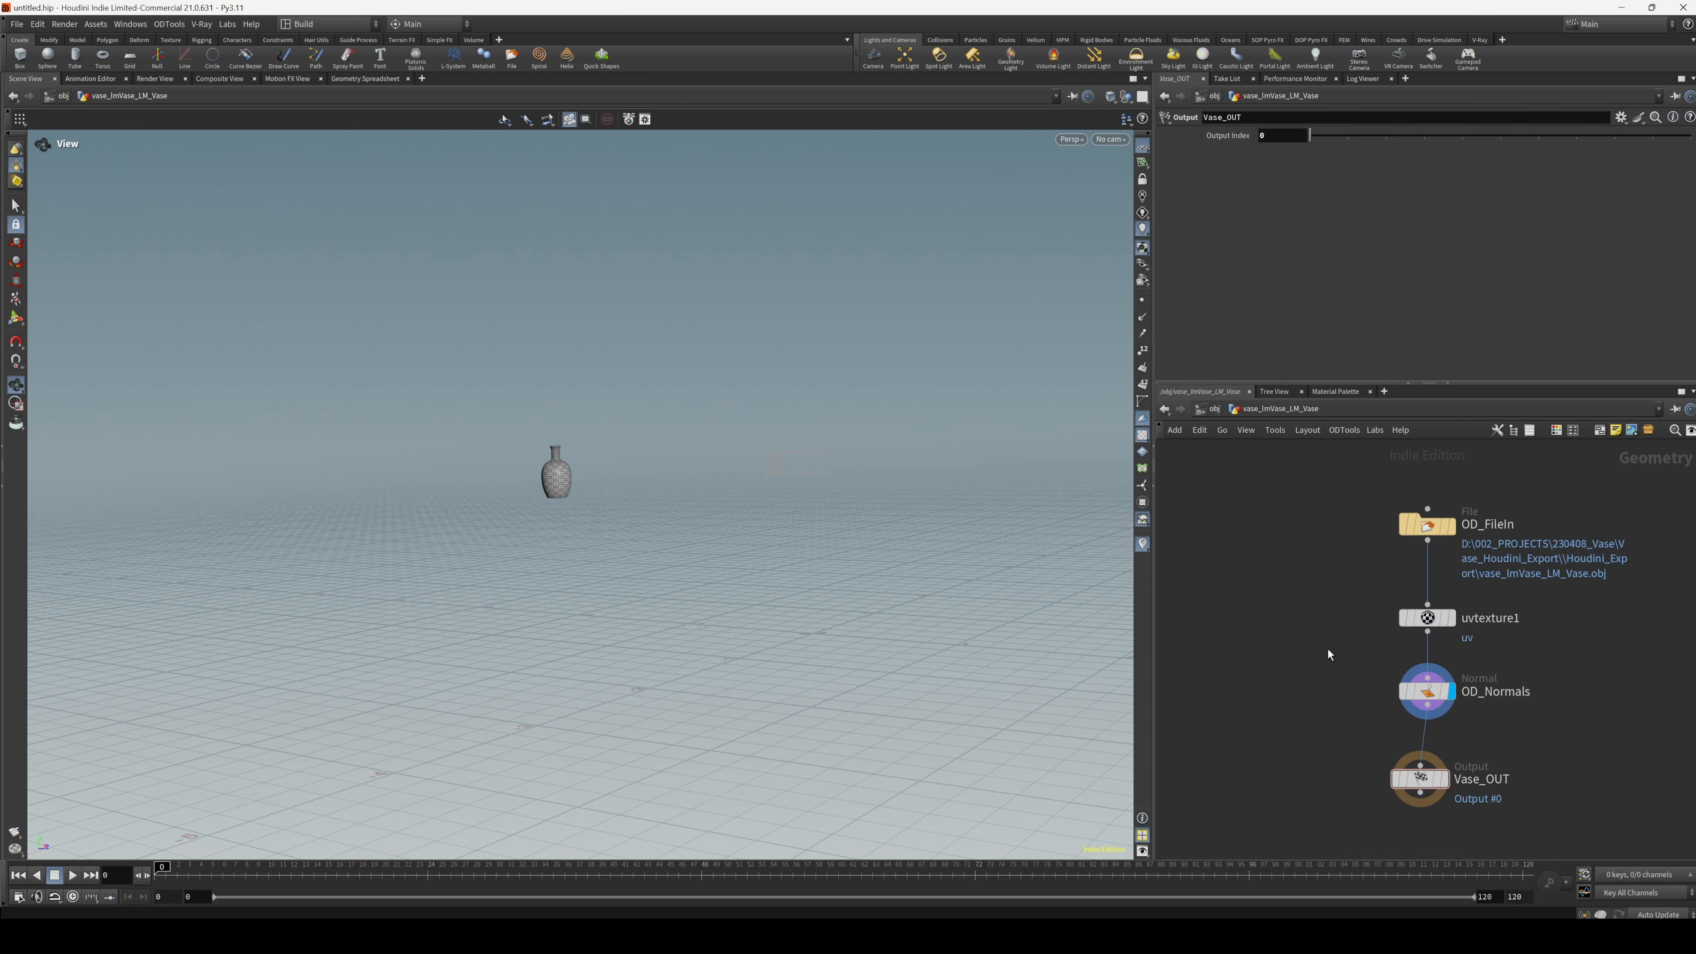
{"action": "key", "text": "l"}
{"action": "scroll", "coordinate": [1319, 682], "scroll_direction": "down", "scroll_amount": 2}
Return to the object level and turn the wall geometry's display back on.
{"action": "key", "text": "u"}
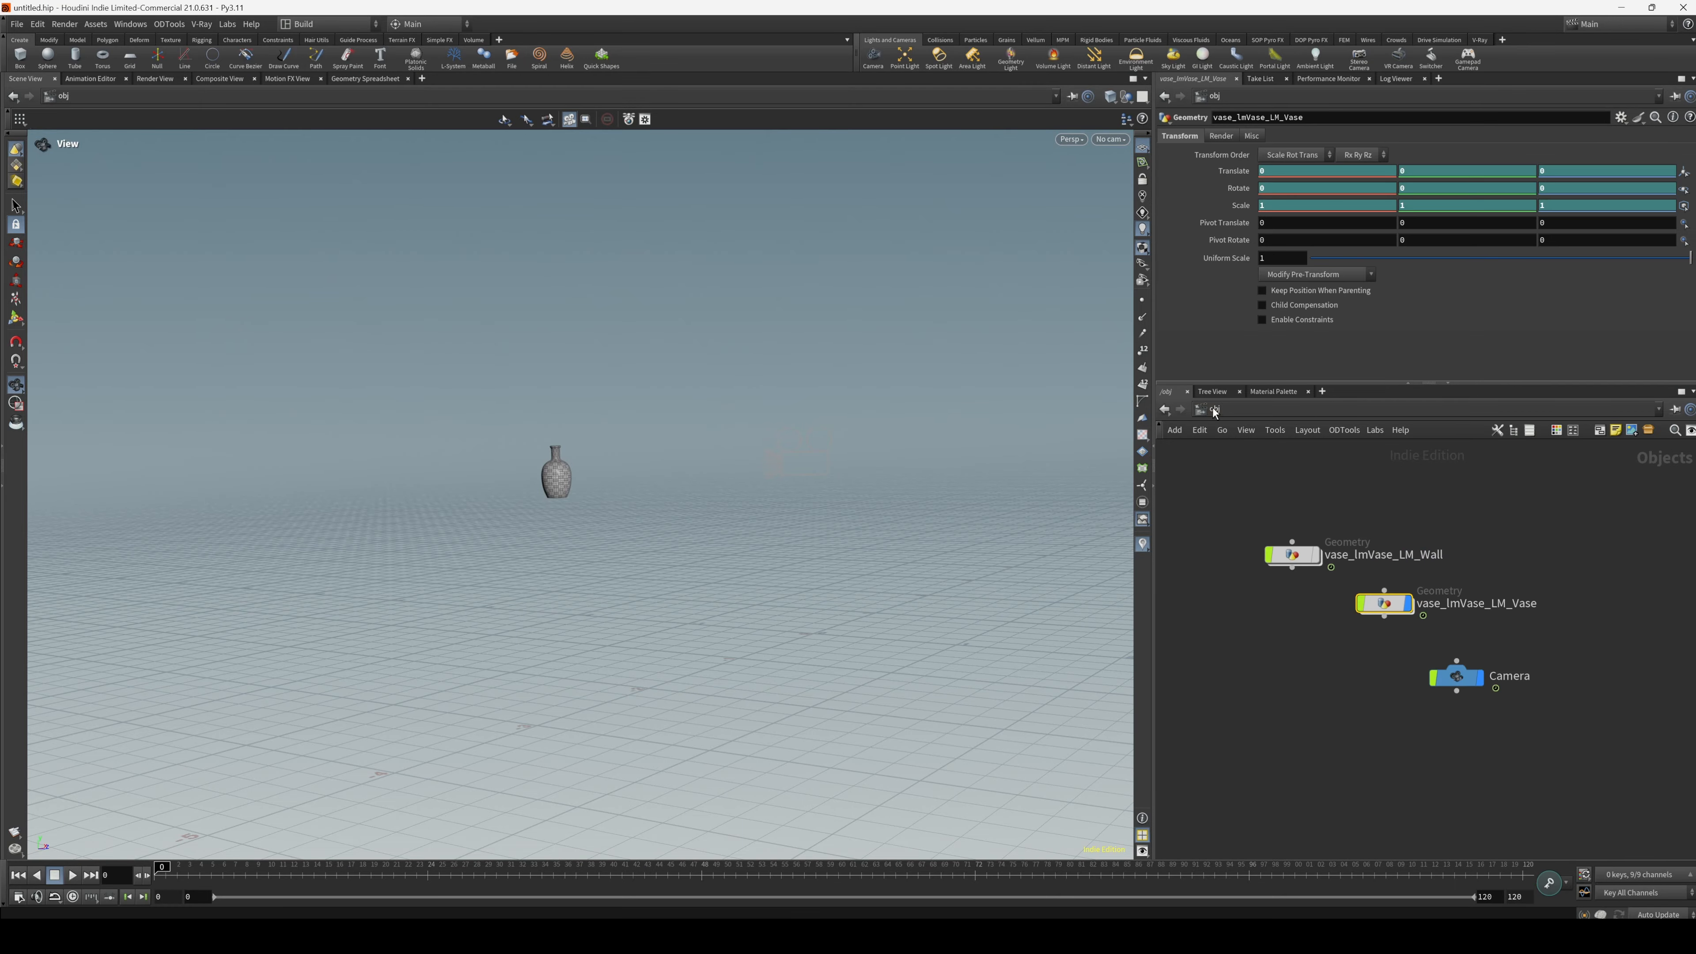
{"action": "left_click", "coordinate": [1316, 555]}
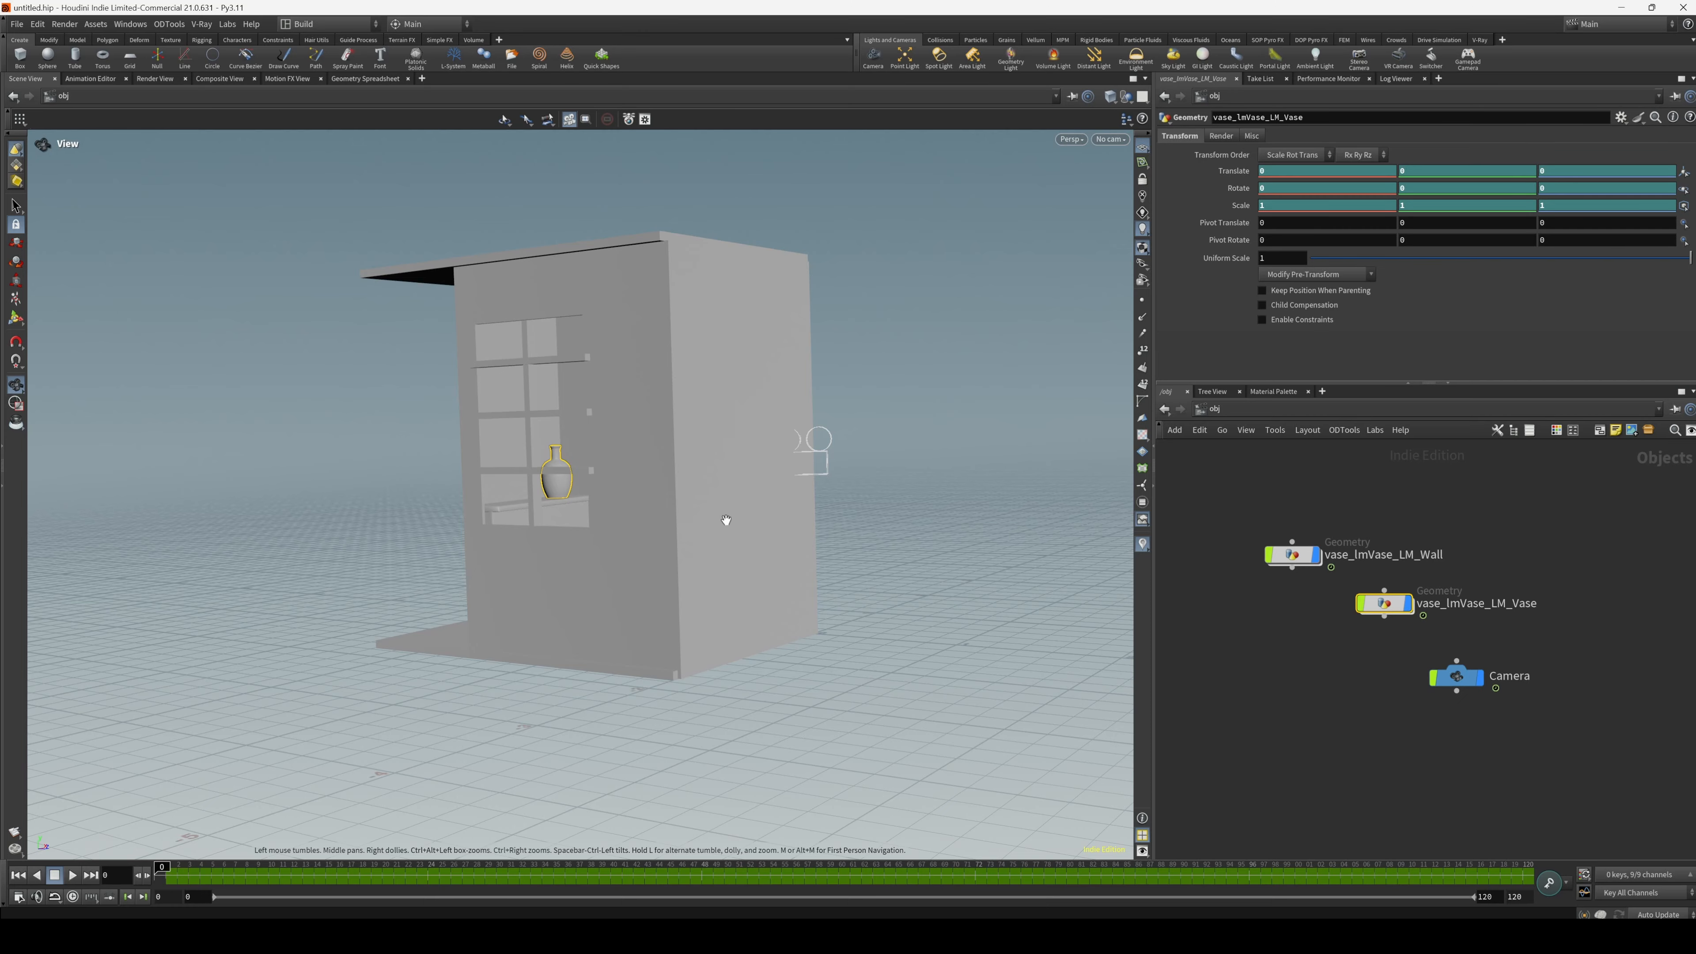
{"action": "left_click", "coordinate": [1422, 664]}
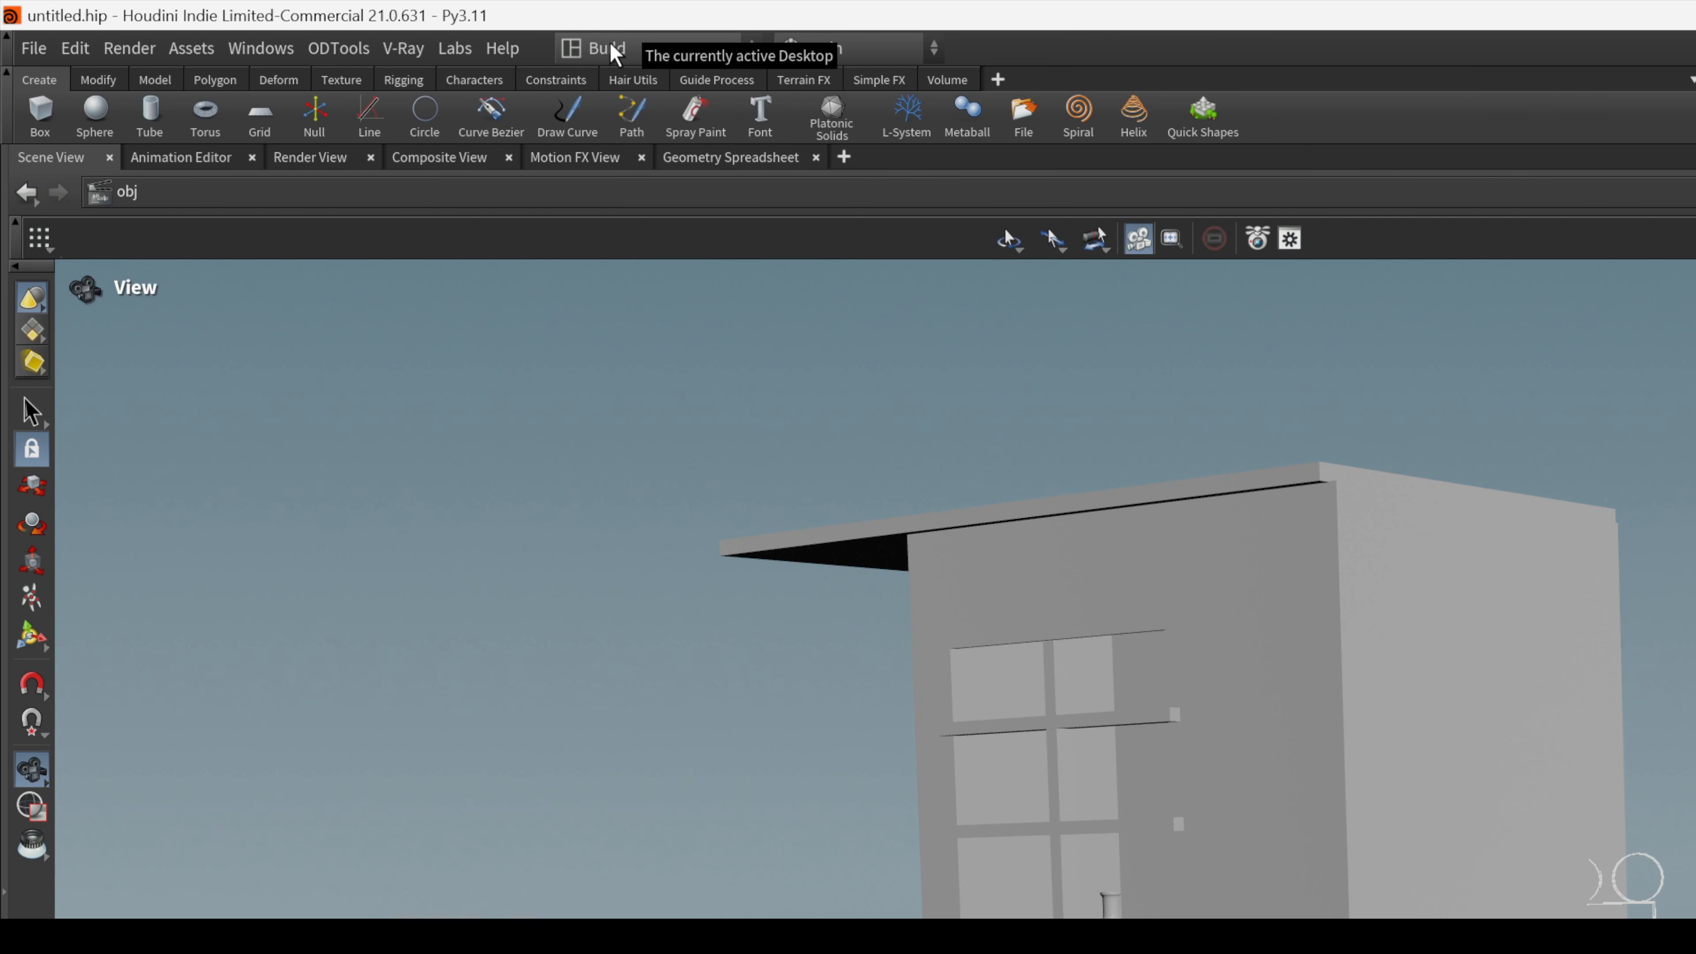
Switch to the My_Solaris_Workspace desktop and place a Scene Import (All) node in the empty stage network.
{"action": "left_click", "coordinate": [307, 25]}
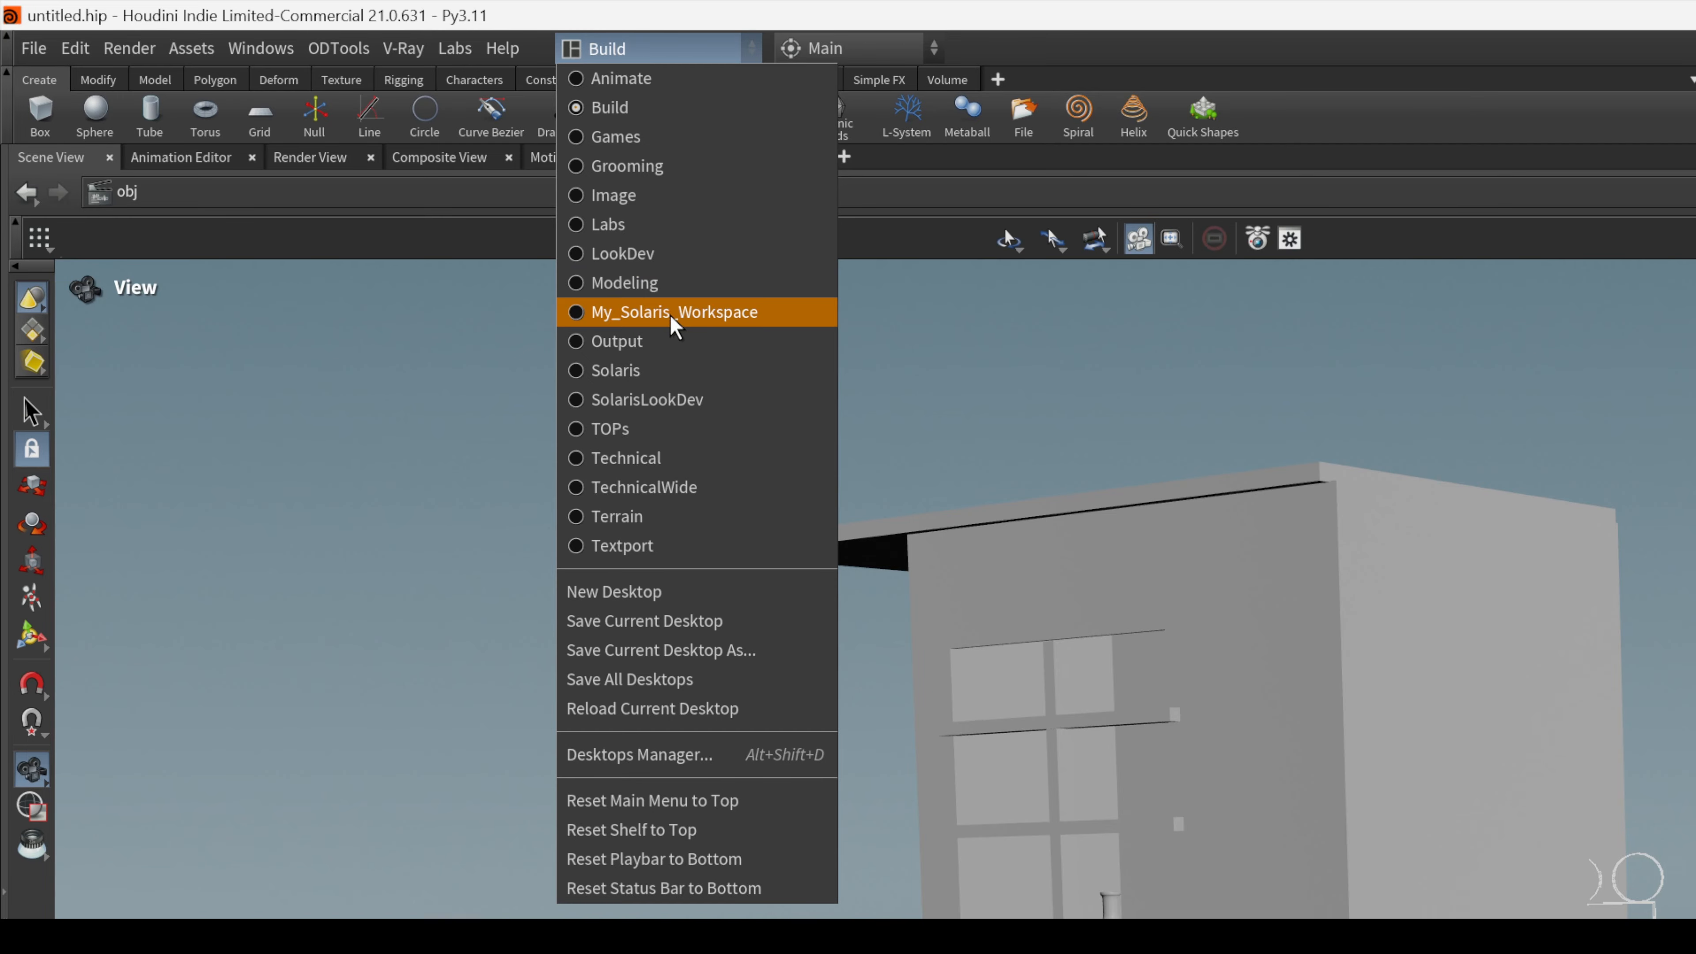
{"action": "left_click", "coordinate": [646, 311]}
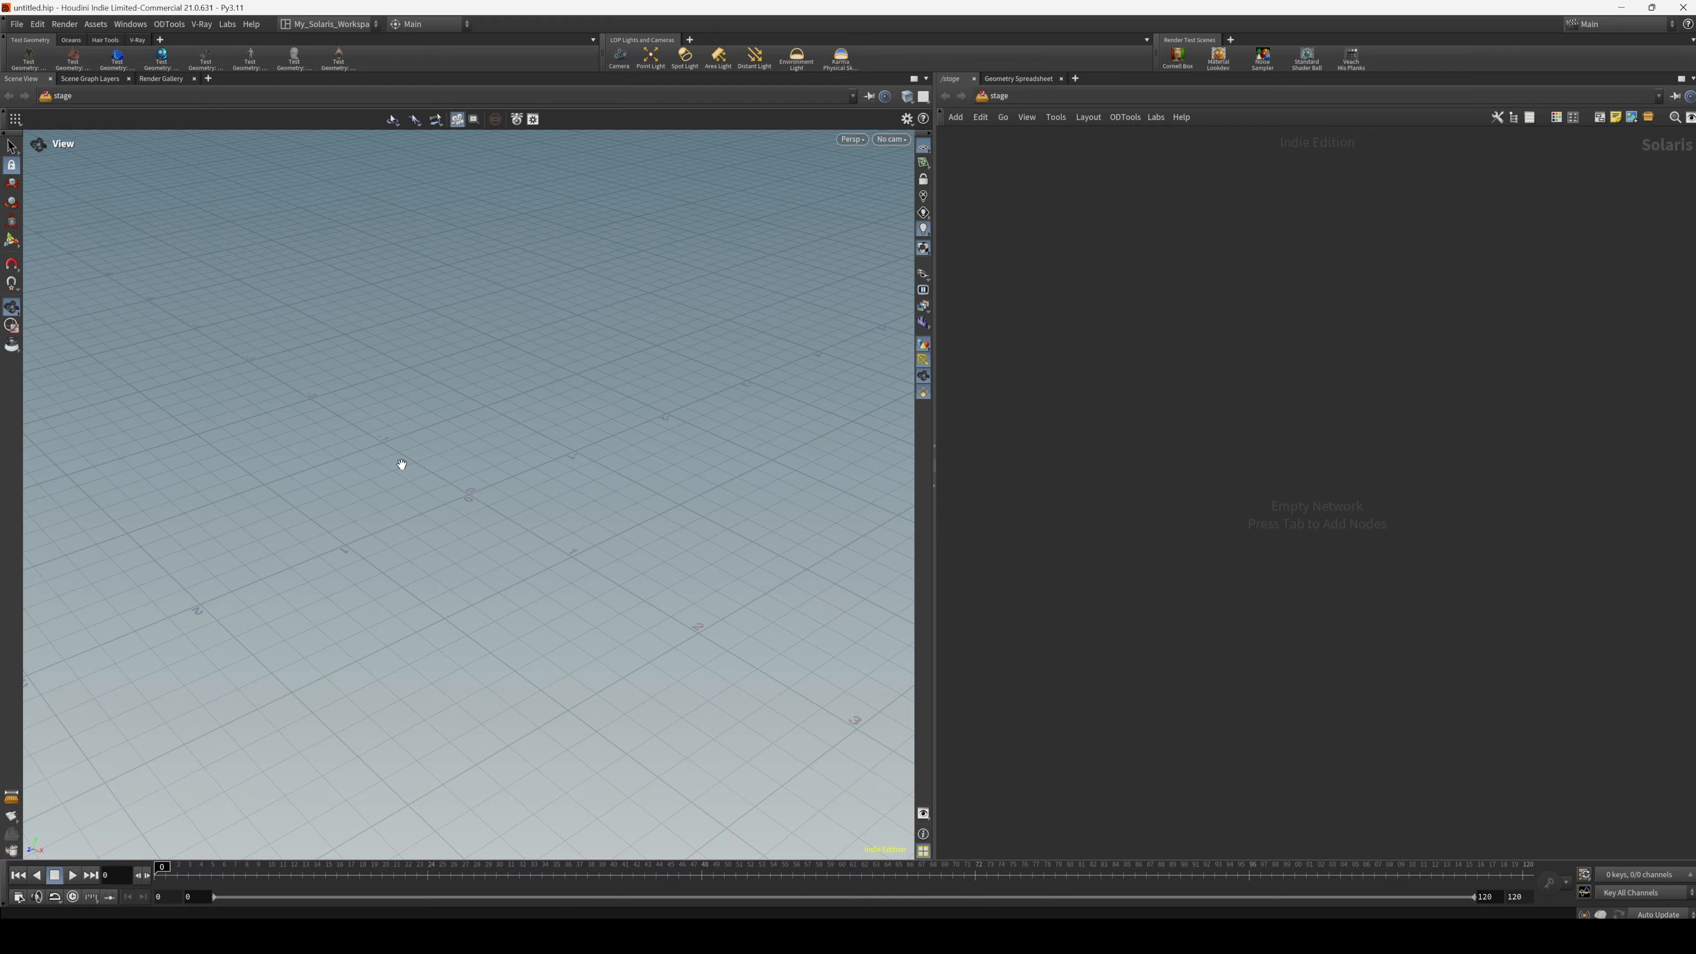
{"action": "key", "text": "Tab"}
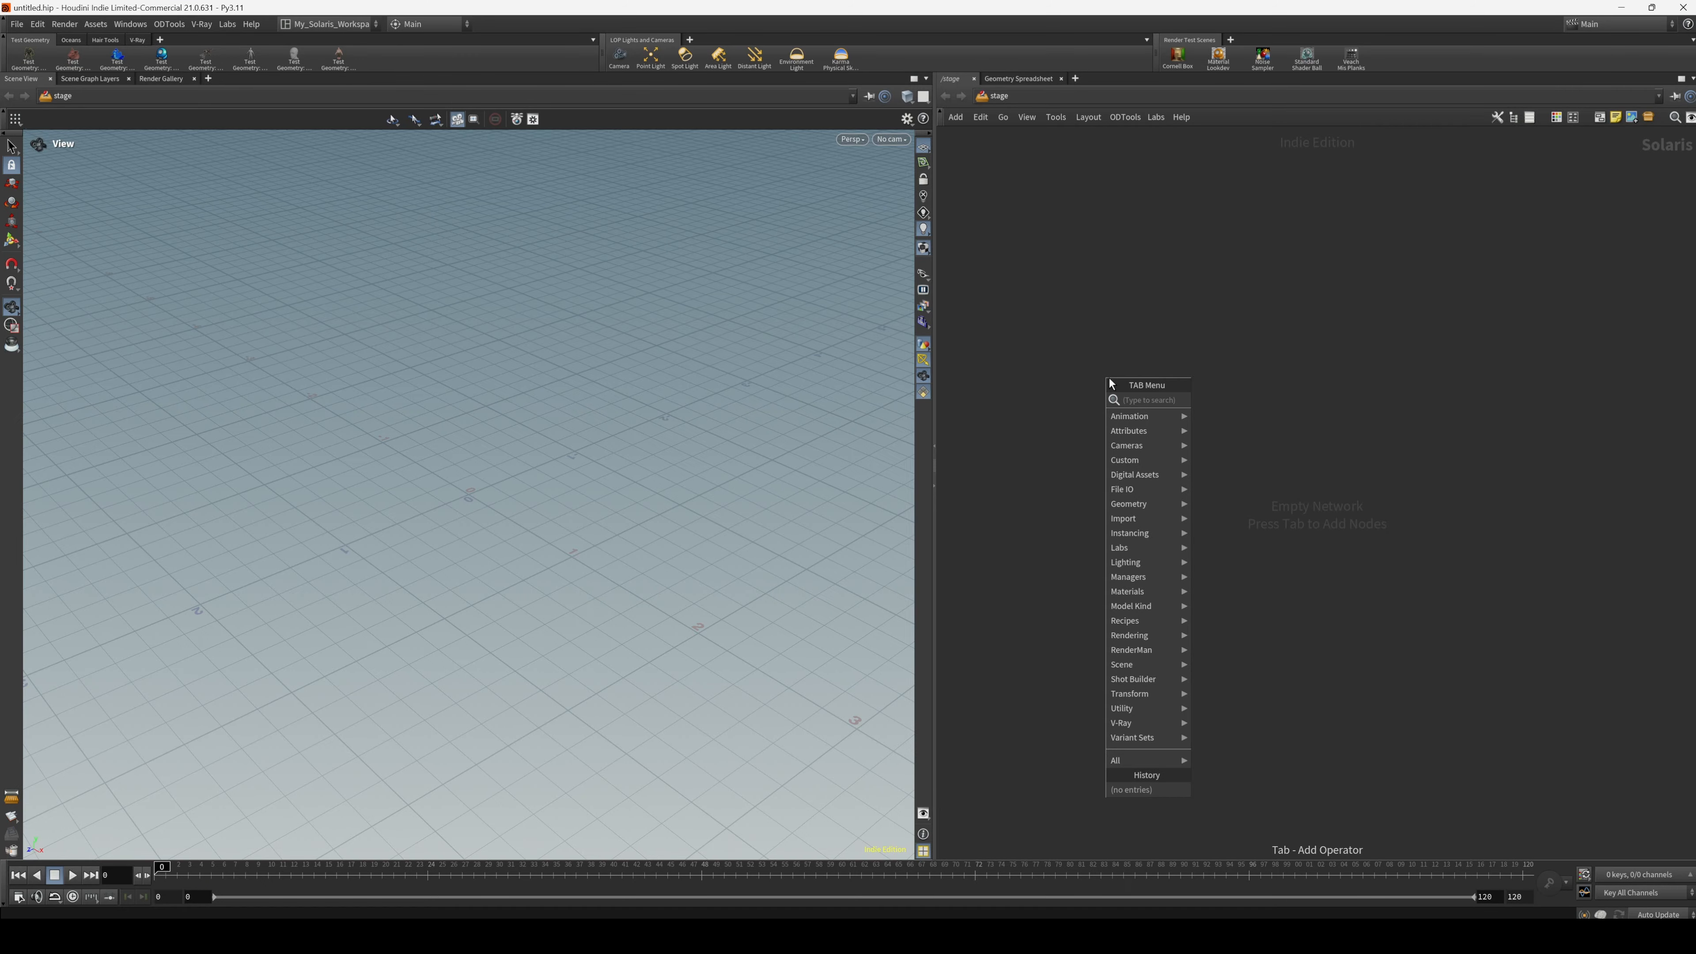
{"action": "type", "text": "sce"}
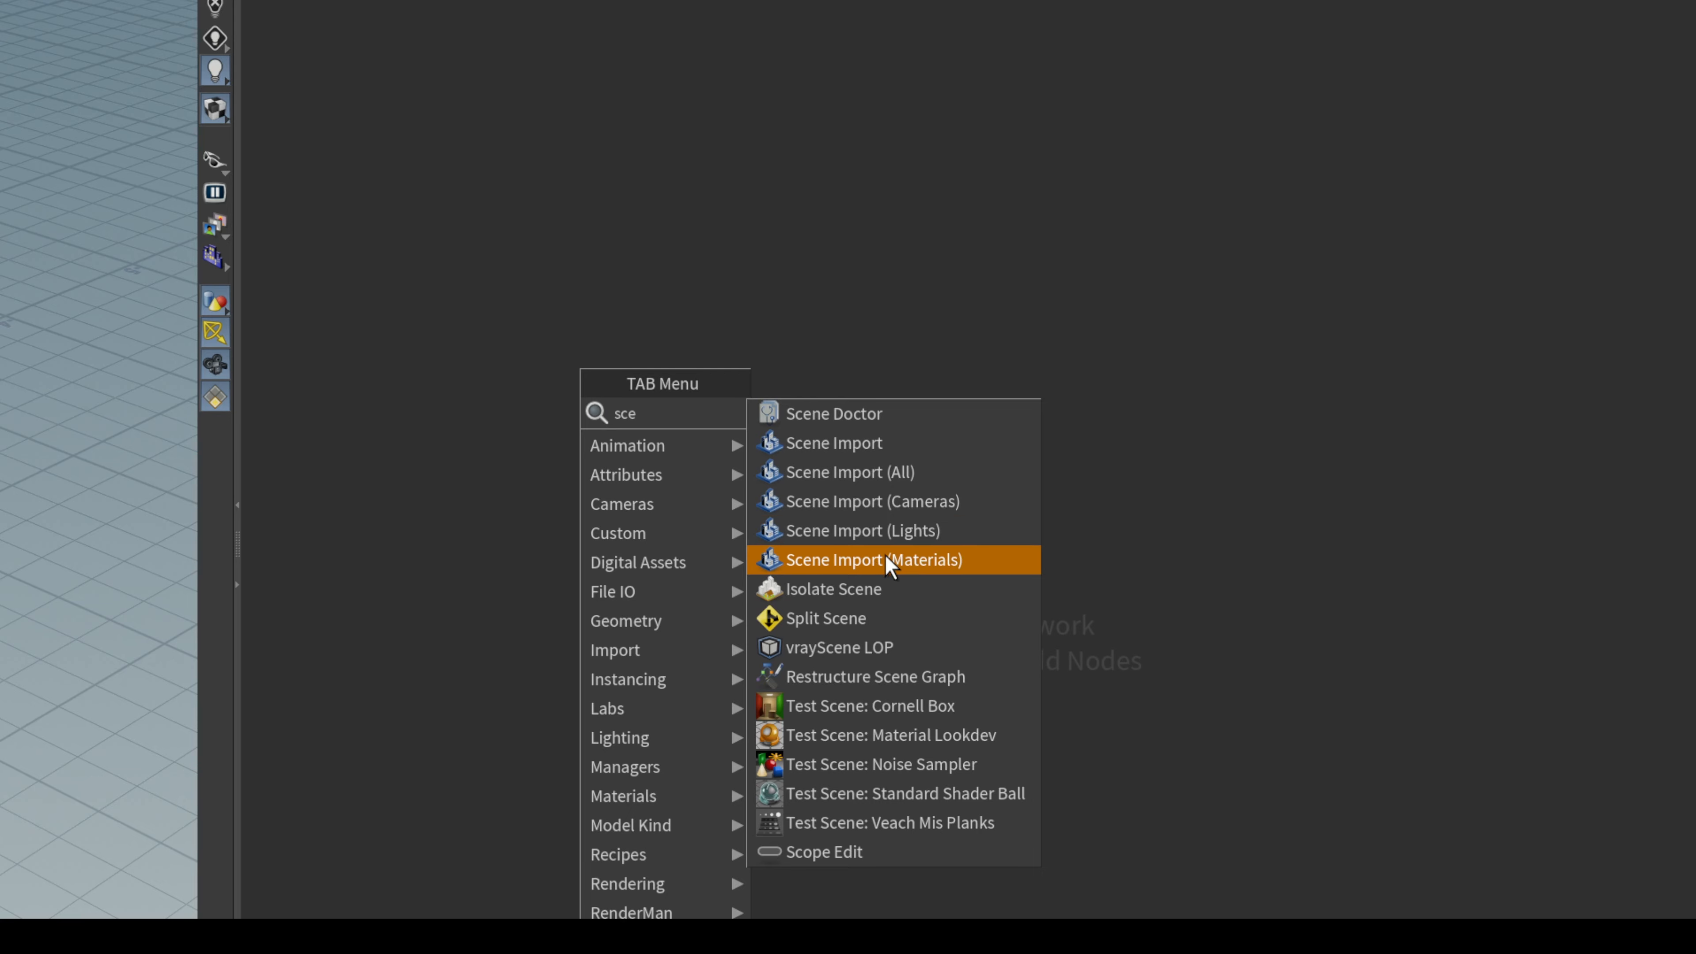
{"action": "left_click", "coordinate": [835, 470]}
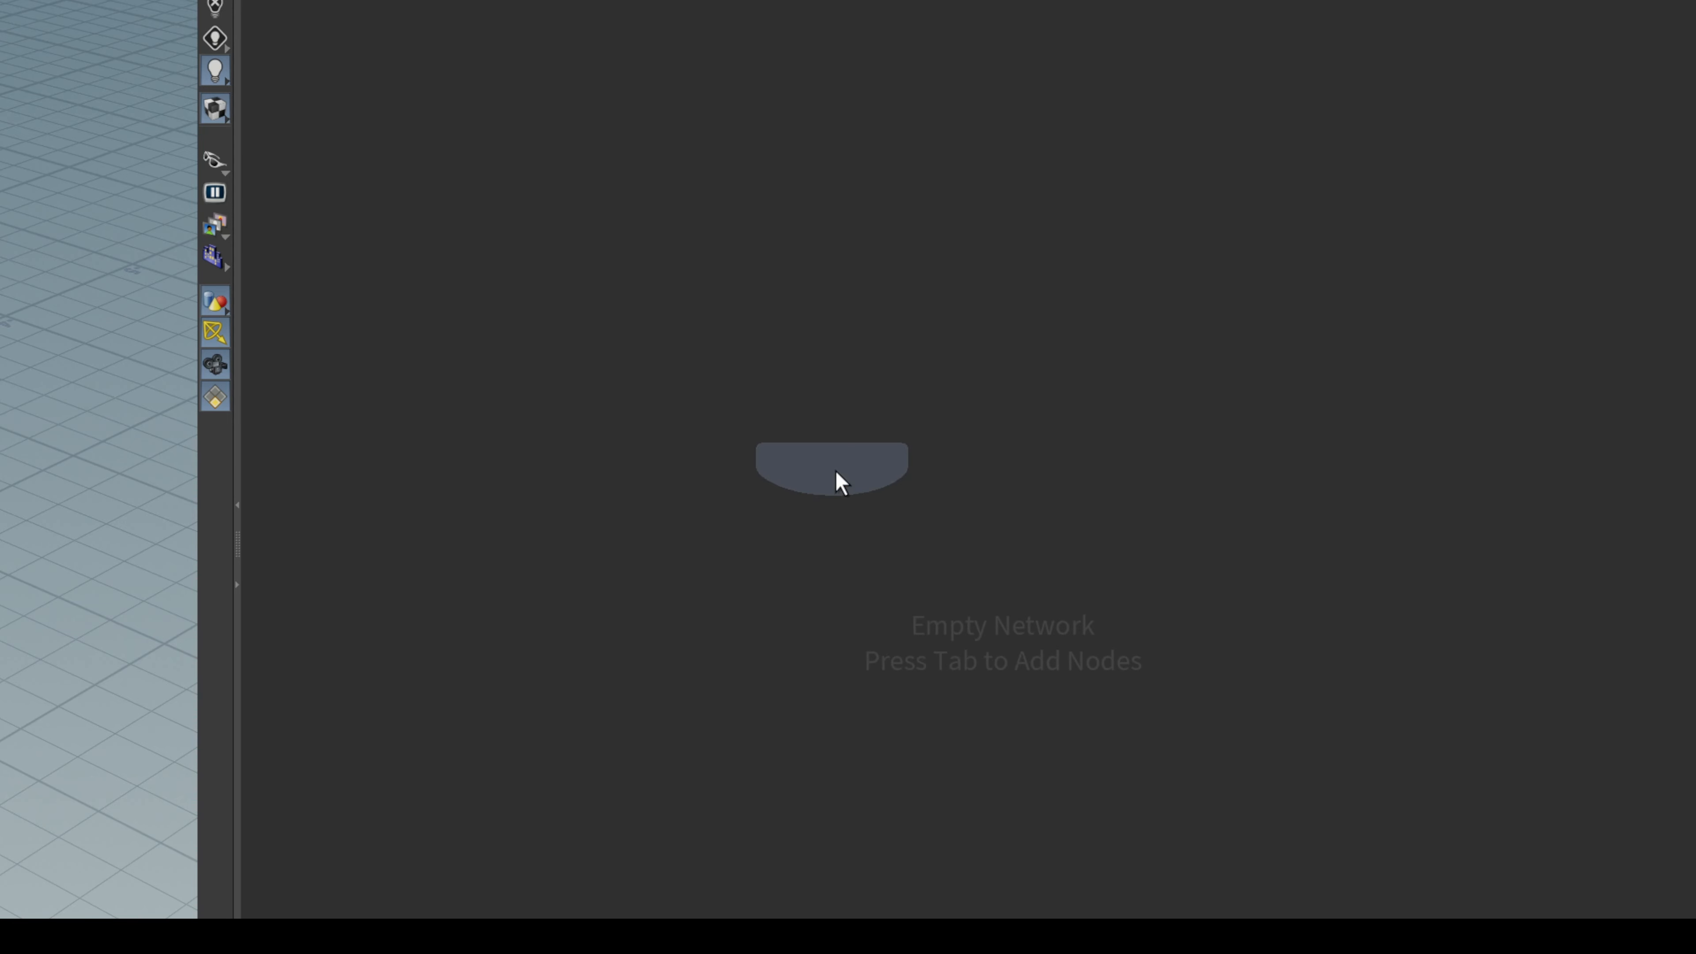
{"action": "left_click", "coordinate": [834, 472]}
{"action": "left_click_drag", "start_coordinate": [1107, 297], "coordinate": [1200, 286]}
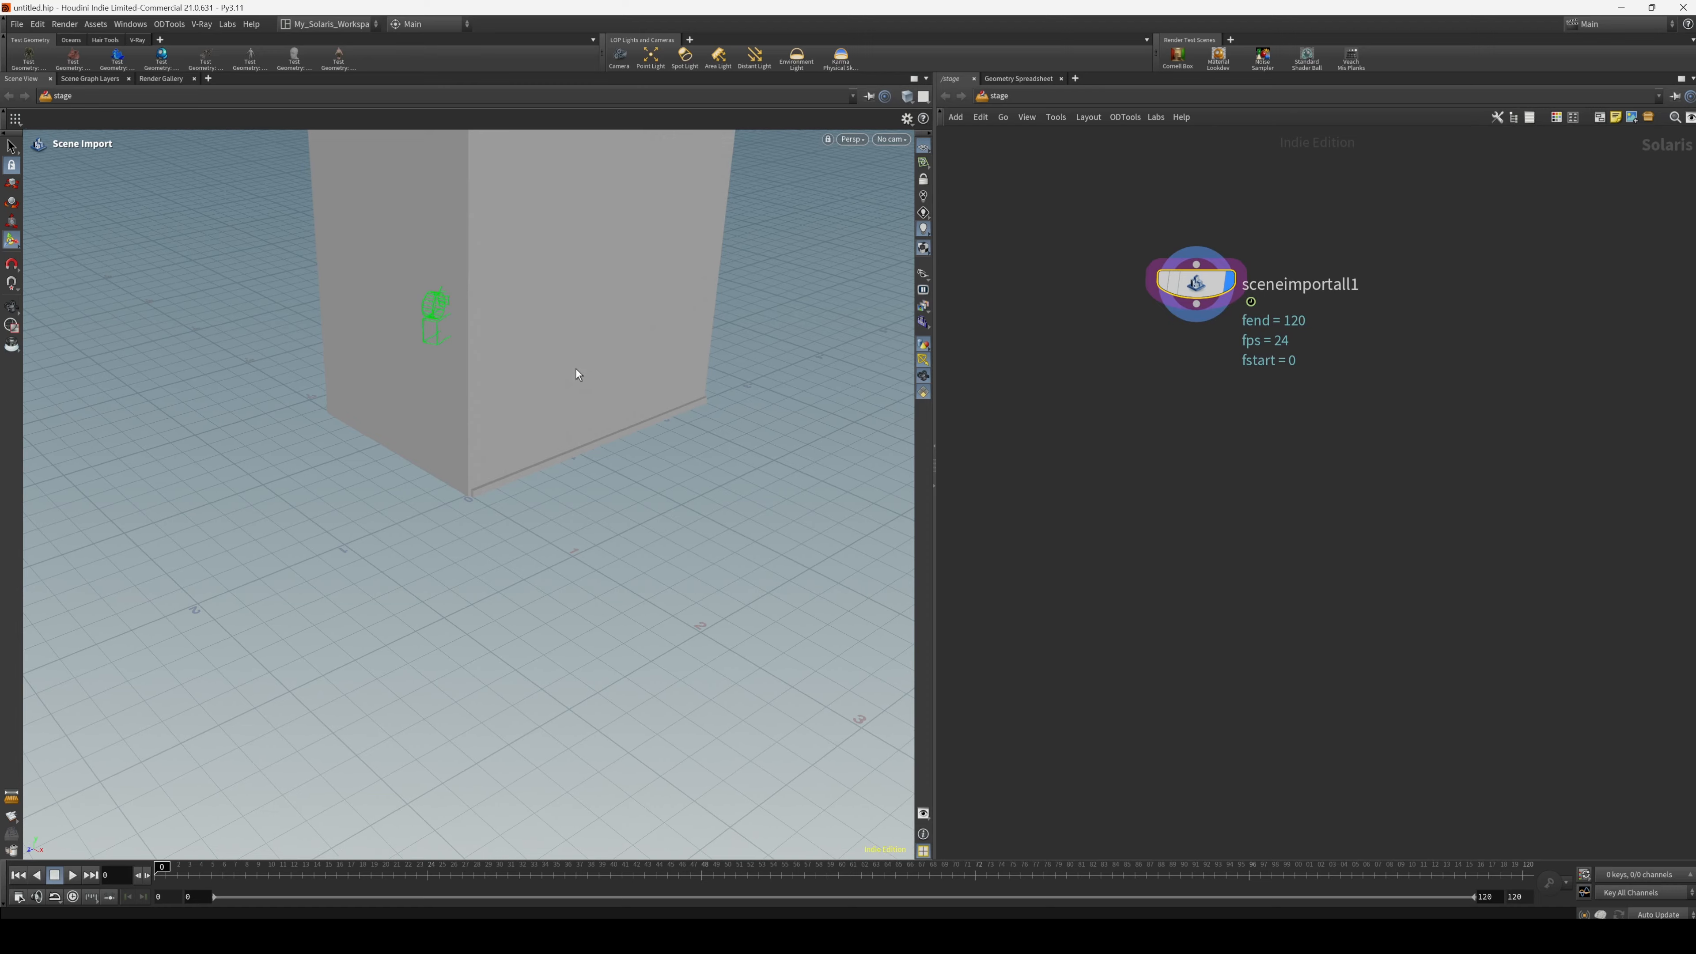
Rename the scene import node to Scene_from_LW and move it higher in the stage network.
{"action": "left_click_drag", "start_coordinate": [575, 369], "coordinate": [564, 369], "text": "alt"}
{"action": "double_click", "coordinate": [1313, 285]}
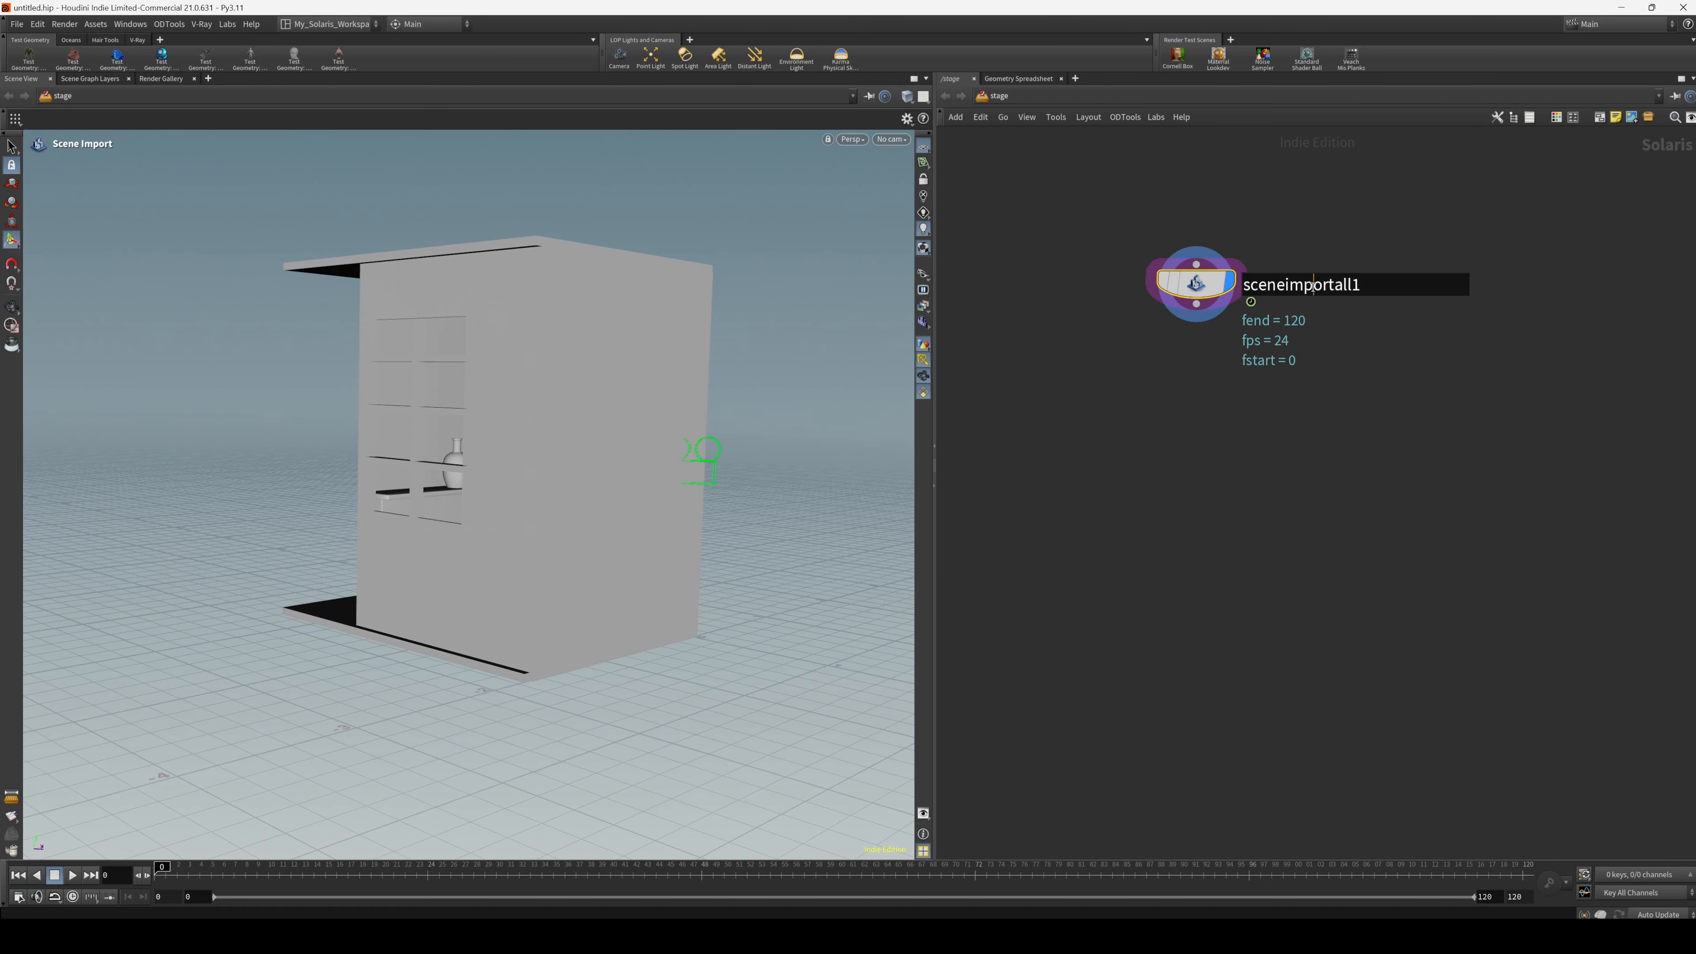
{"action": "type", "text": "Scene_from_LW"}
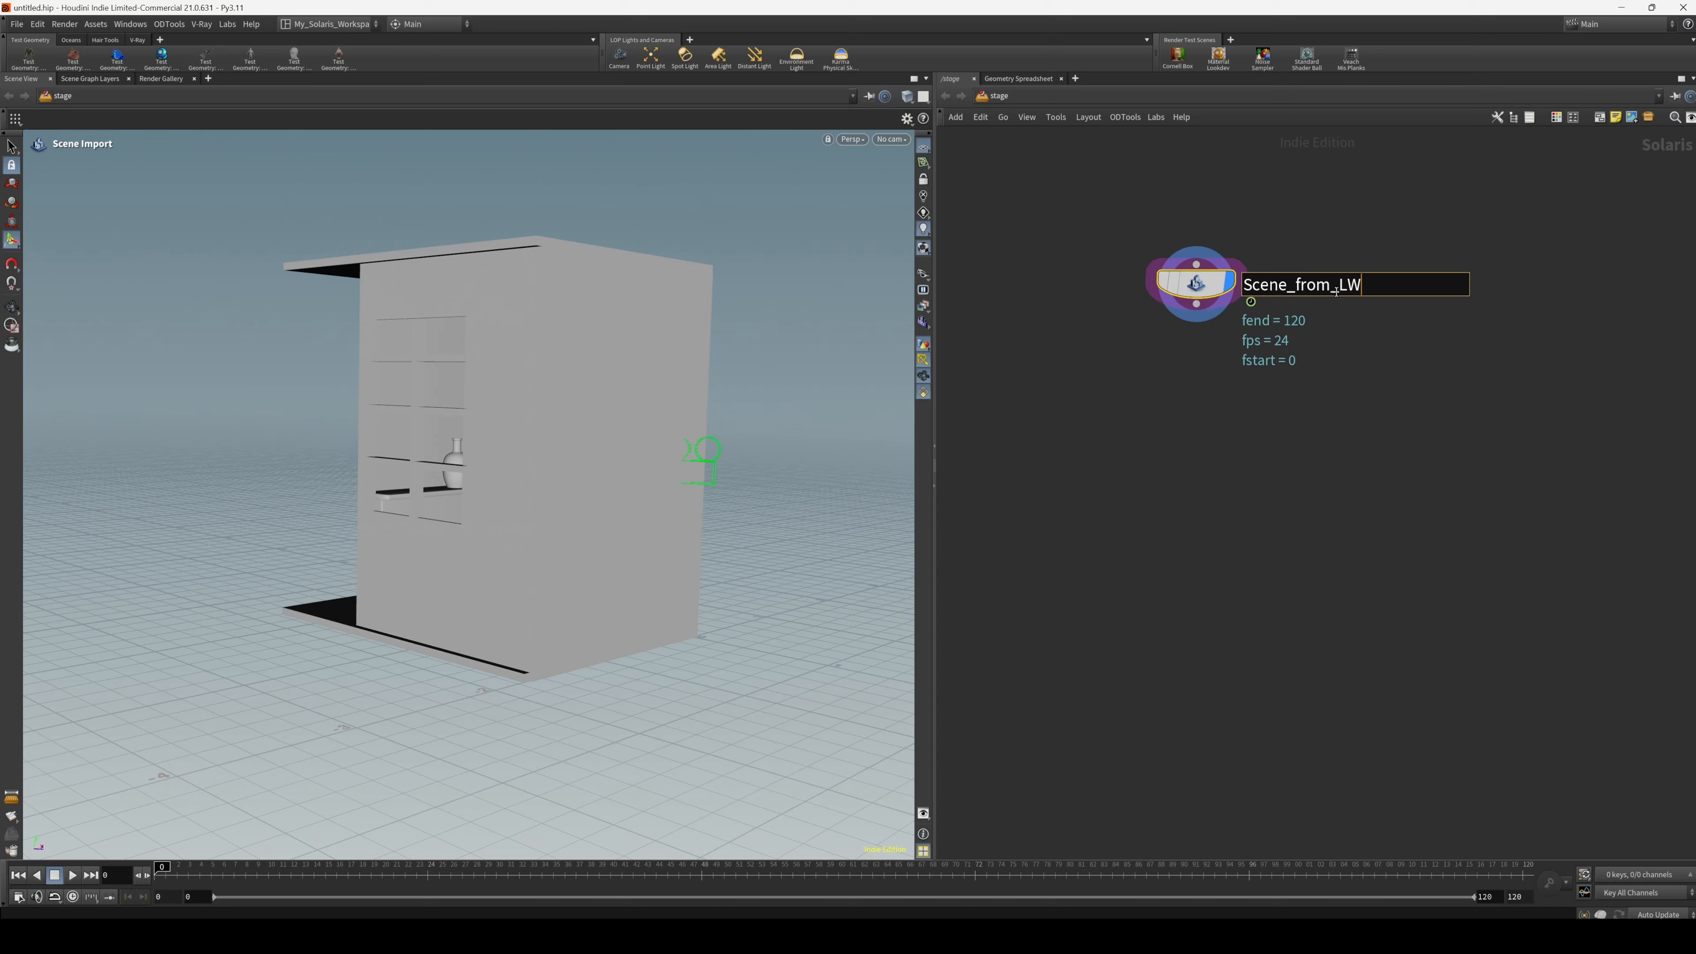
{"action": "key", "text": "Return"}
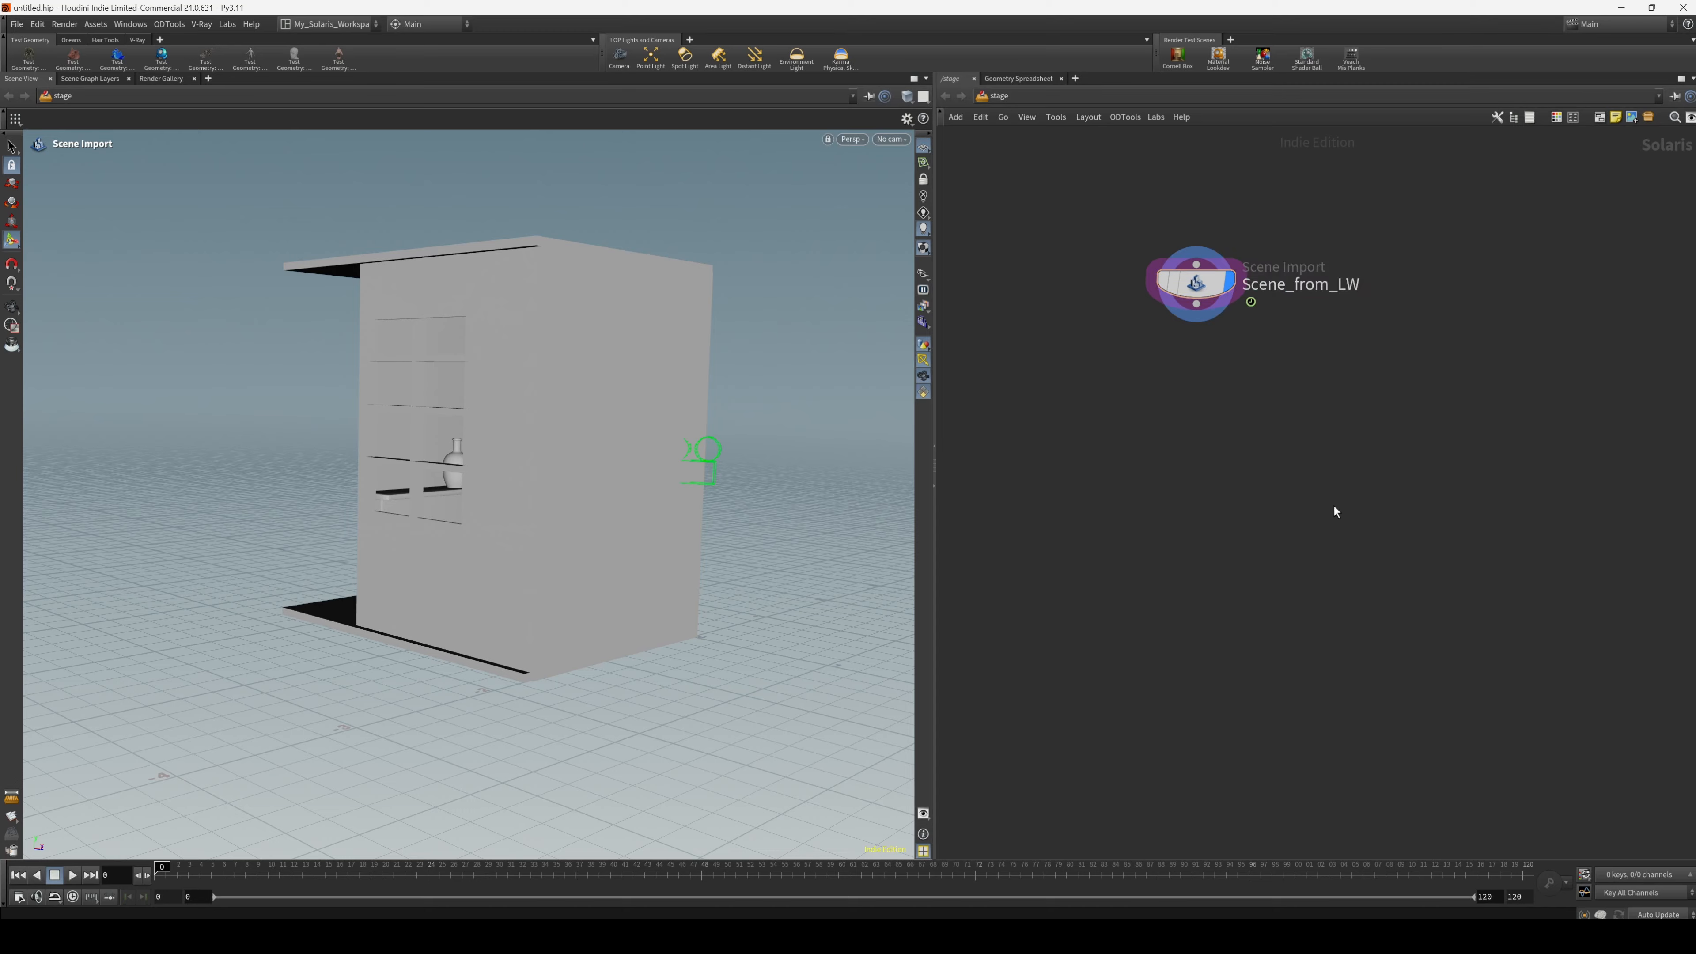
{"action": "left_click_drag", "start_coordinate": [1197, 282], "coordinate": [1119, 225]}
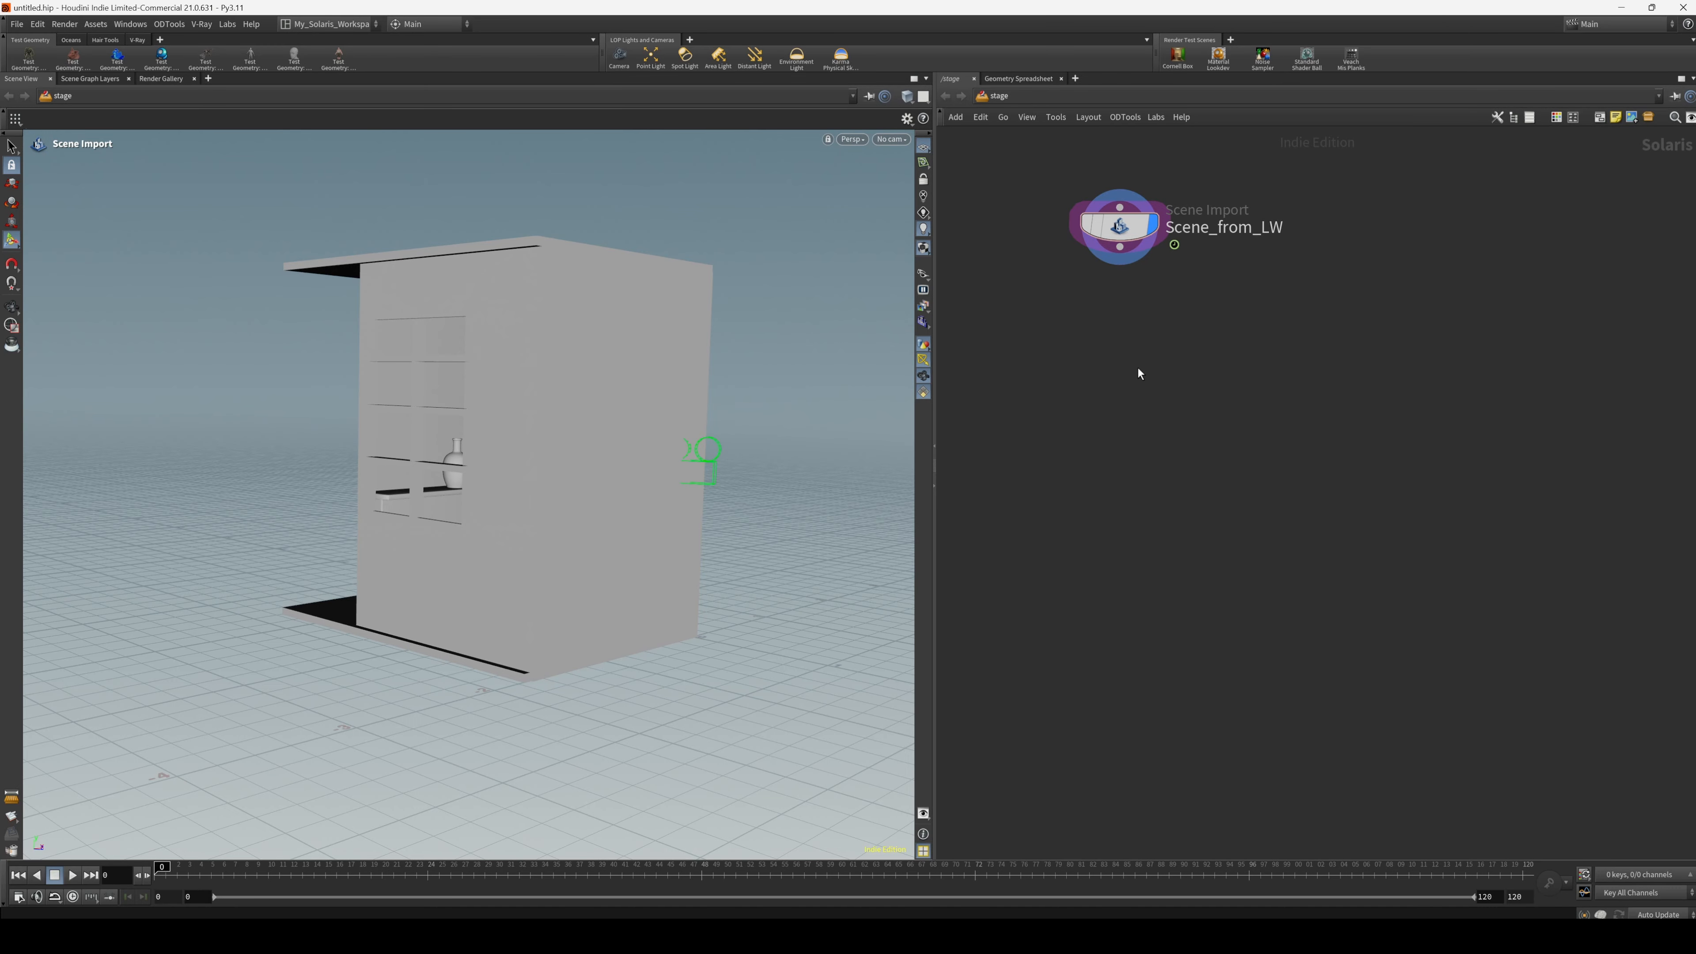
Add the Karma_Rendersetup recipe below Scene_from_LW and delete its SCENE_CAM camera node.
{"action": "key", "text": "Tab"}
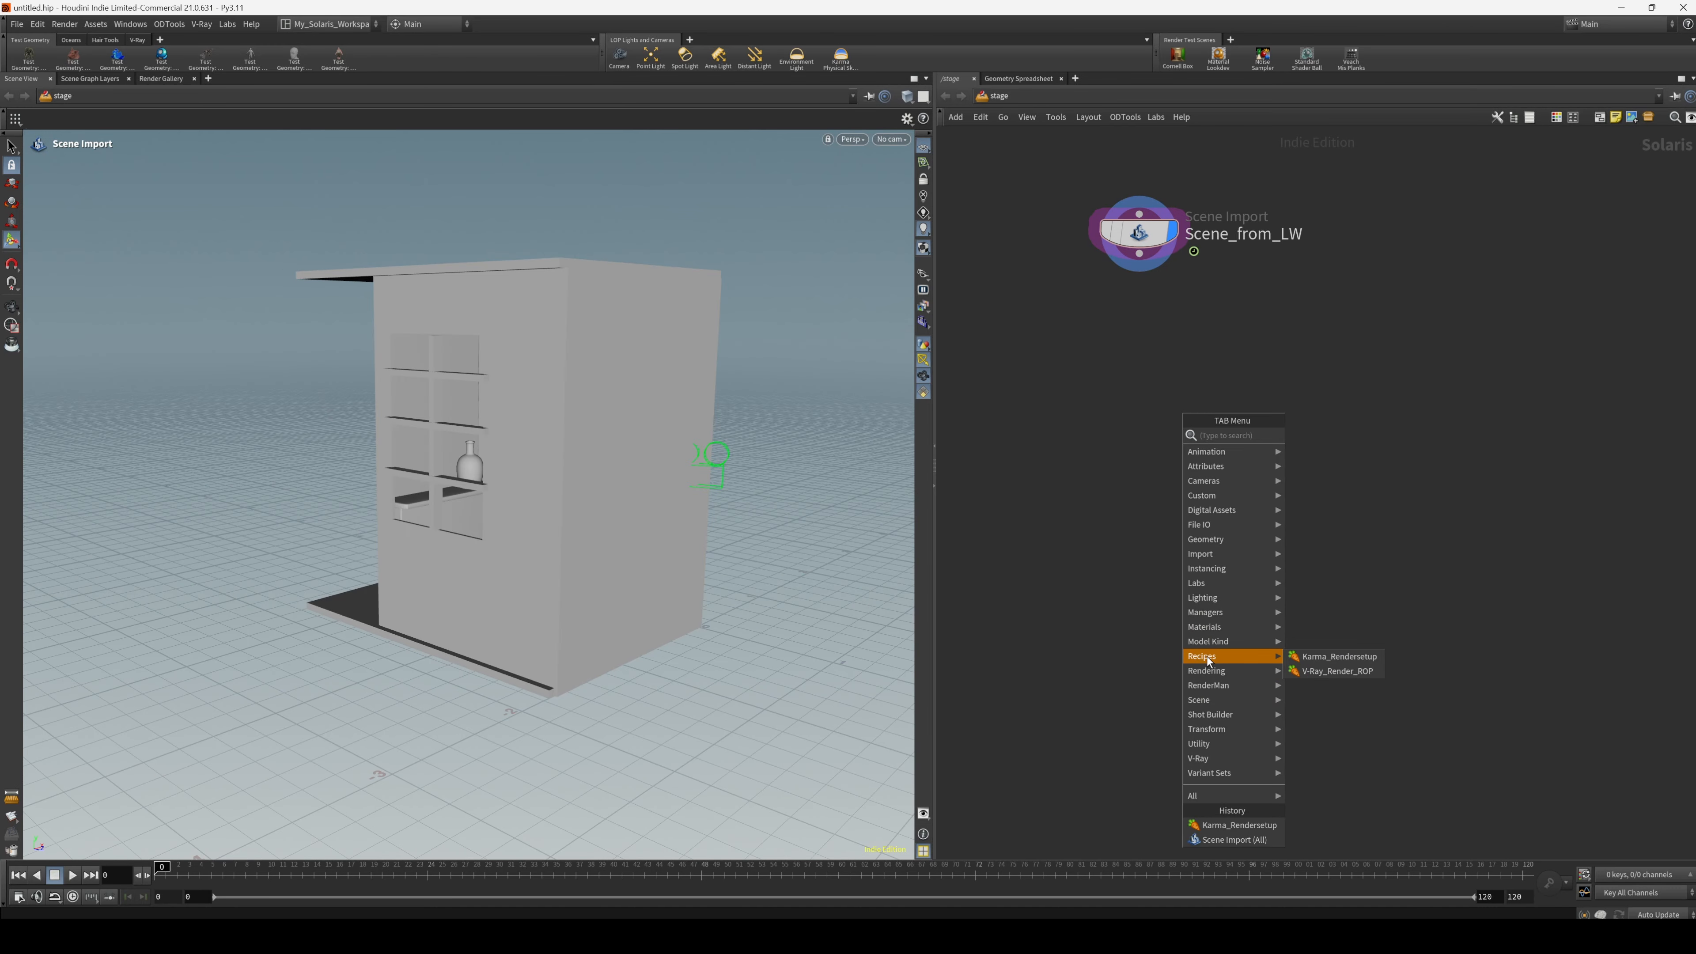
{"action": "left_click", "coordinate": [1323, 662]}
{"action": "left_click", "coordinate": [1146, 375]}
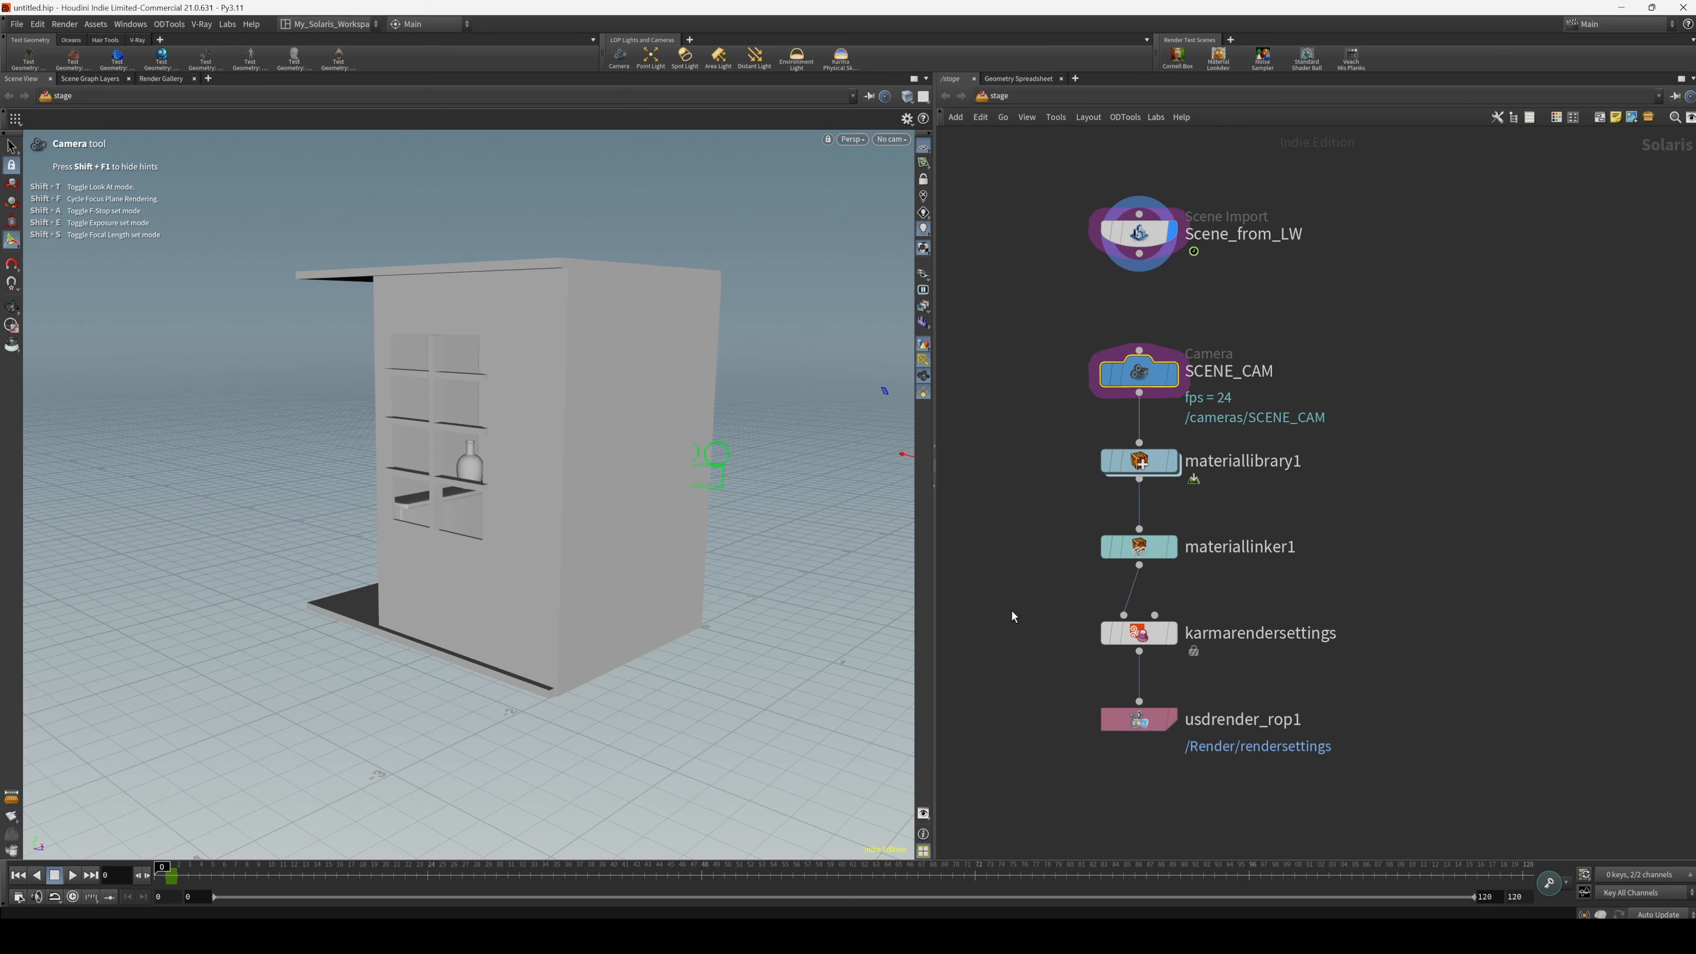
{"action": "key", "text": "Delete"}
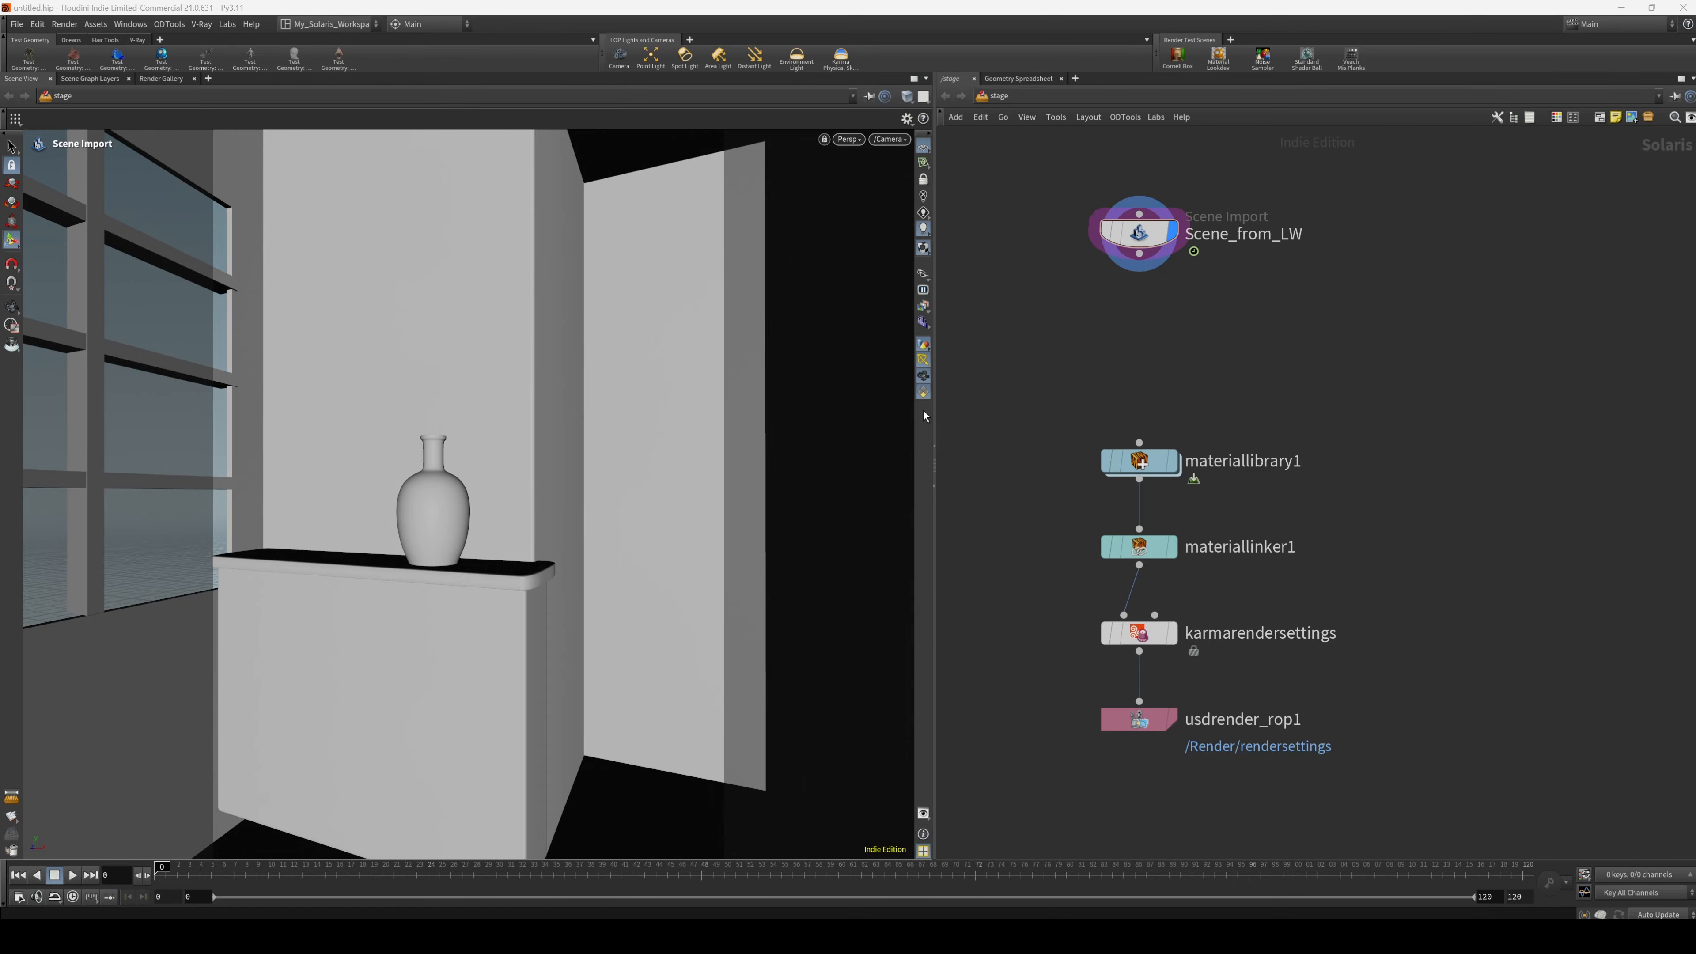
Set the stage viewport to look through the imported /Camera.
{"action": "mouse_move", "coordinate": [1129, 637]}
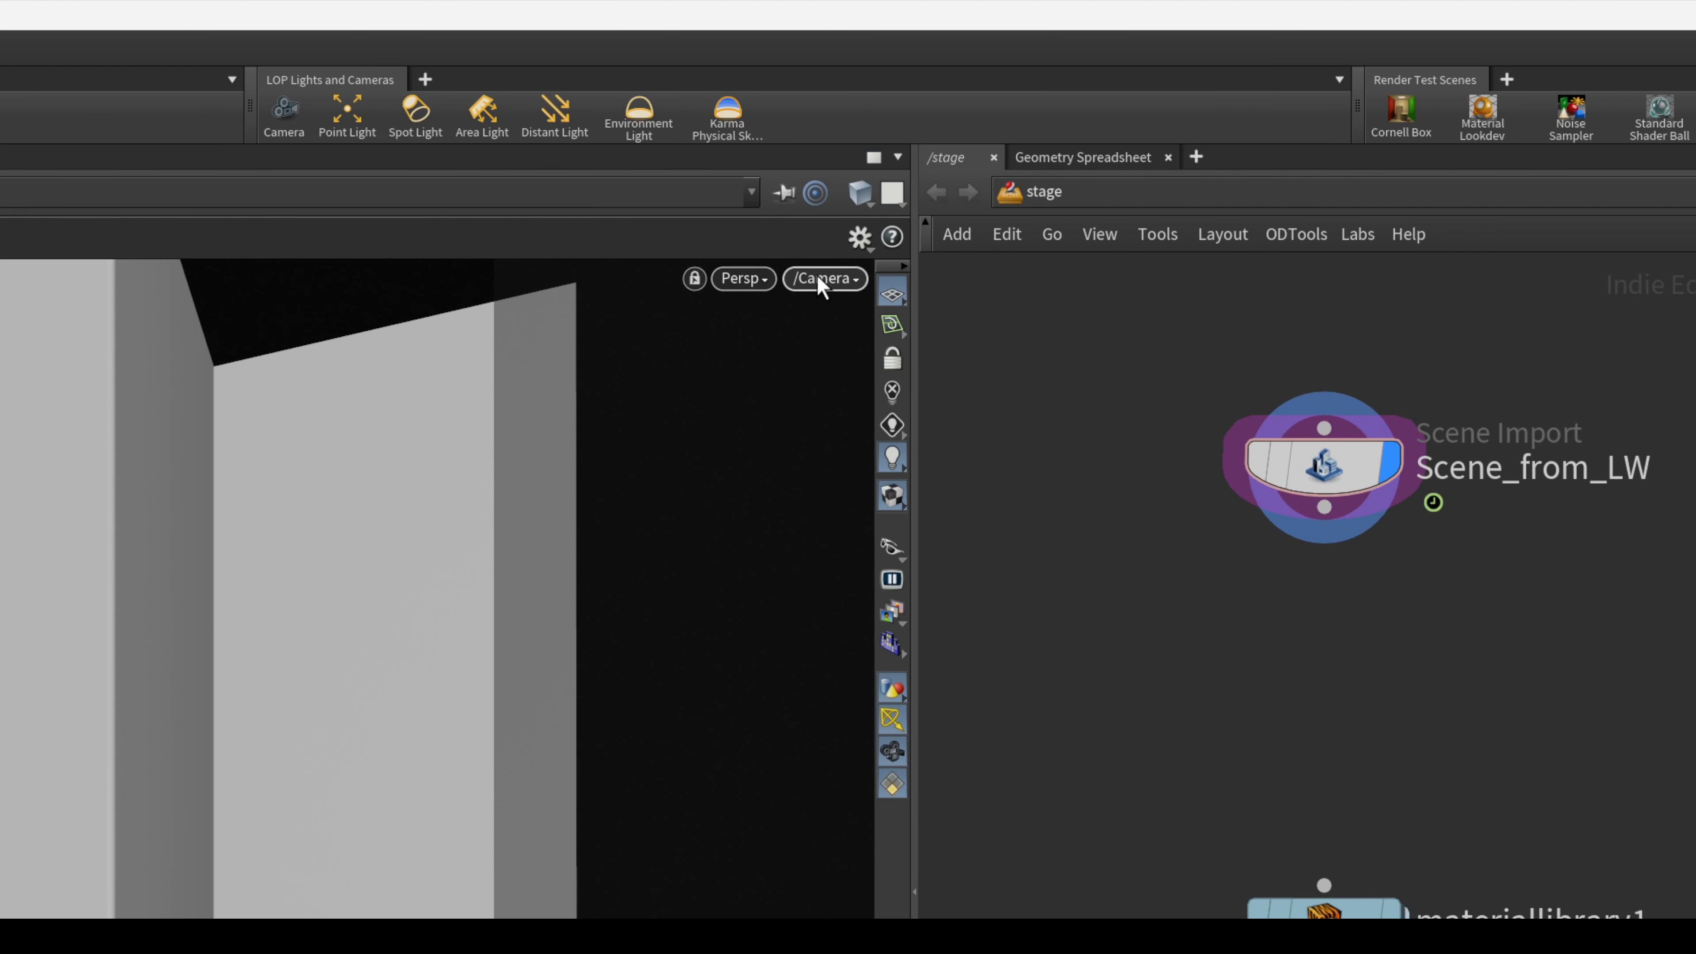
{"action": "left_click", "coordinate": [888, 139]}
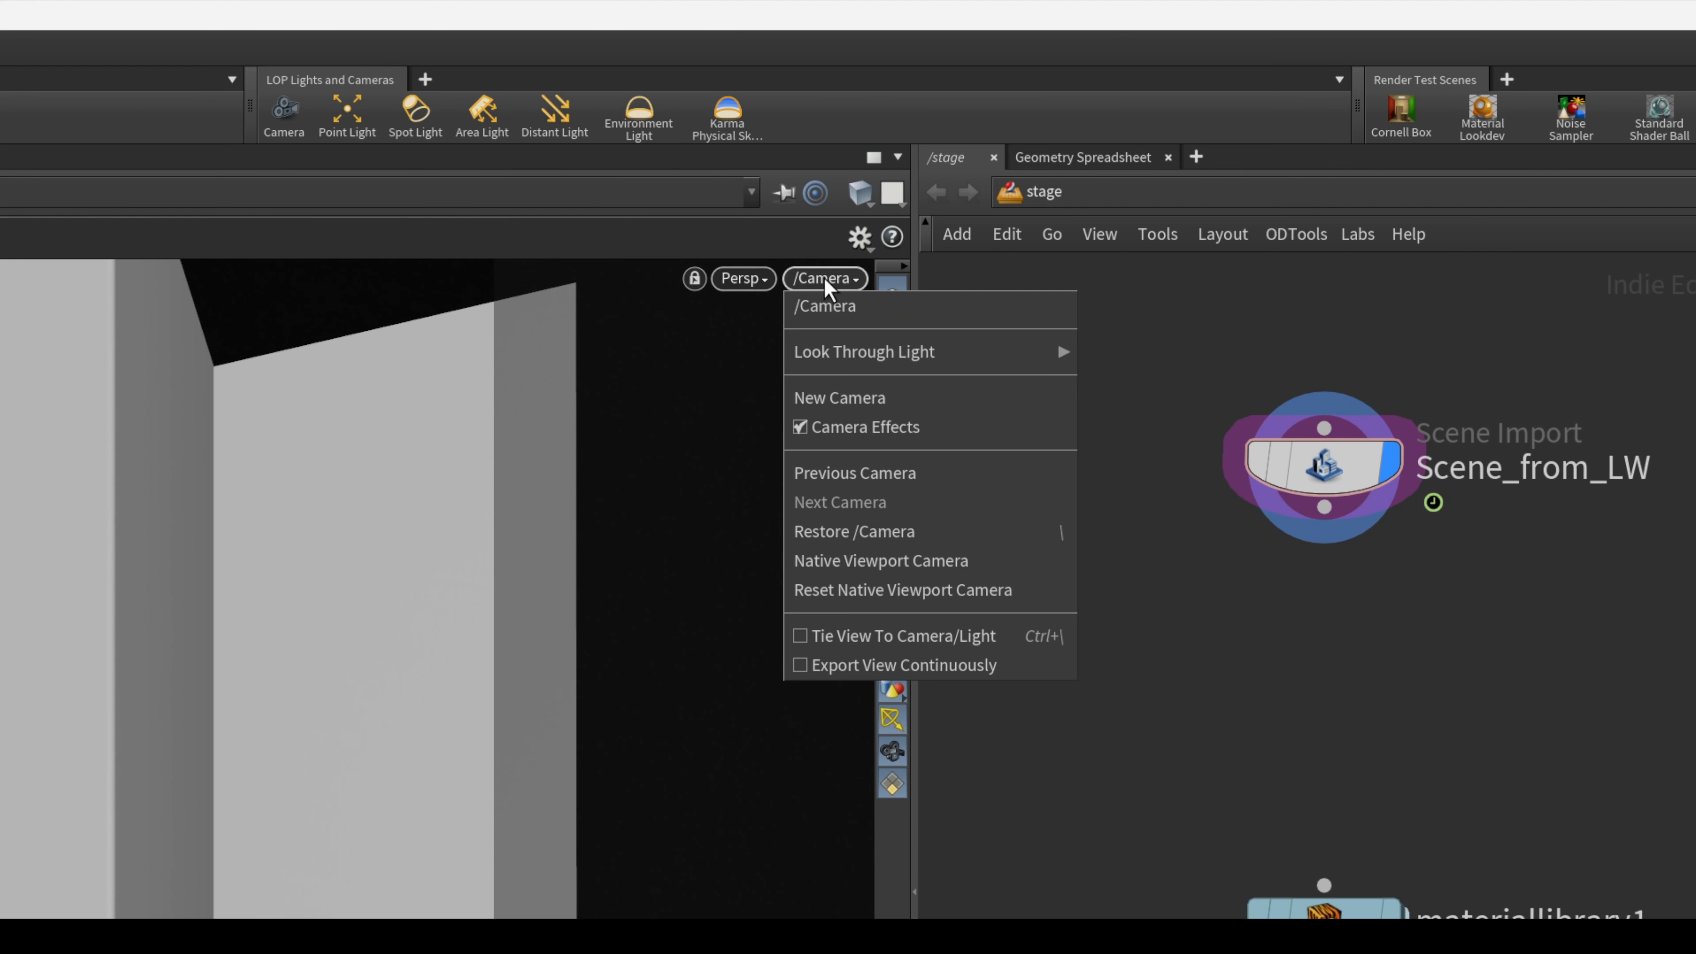
{"action": "left_click", "coordinate": [843, 314]}
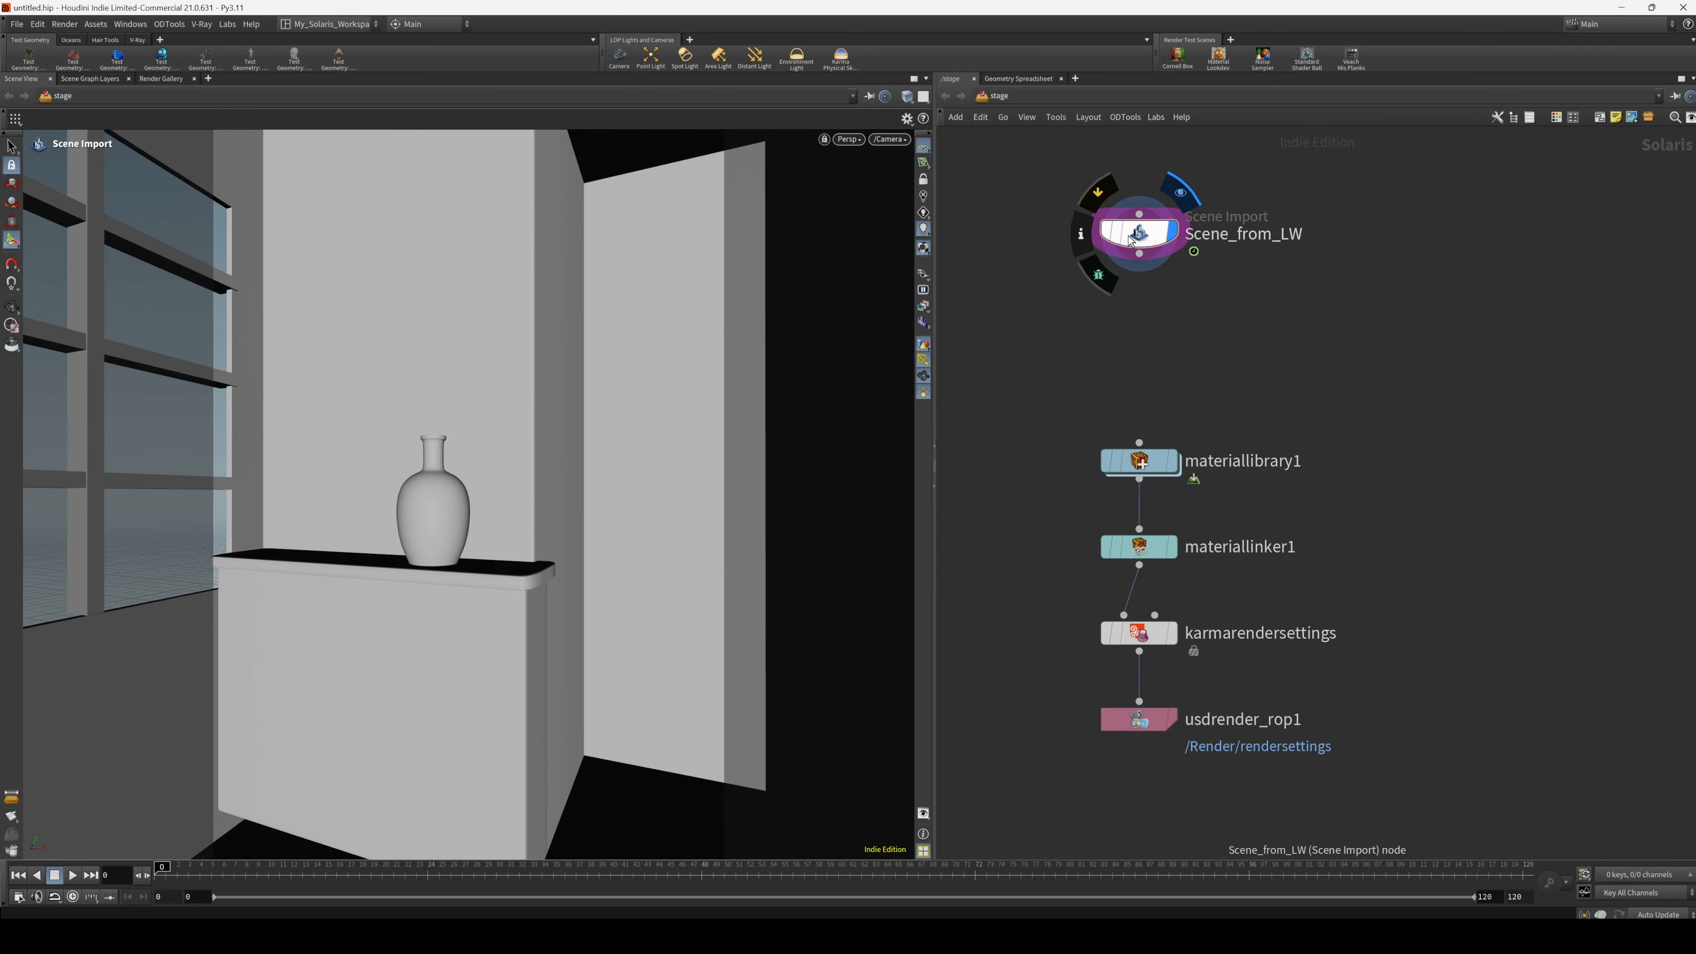
Create a camera from the current view after Scene_from_LW and connect its output to materiallibrary1.
{"action": "left_click", "coordinate": [620, 61]}
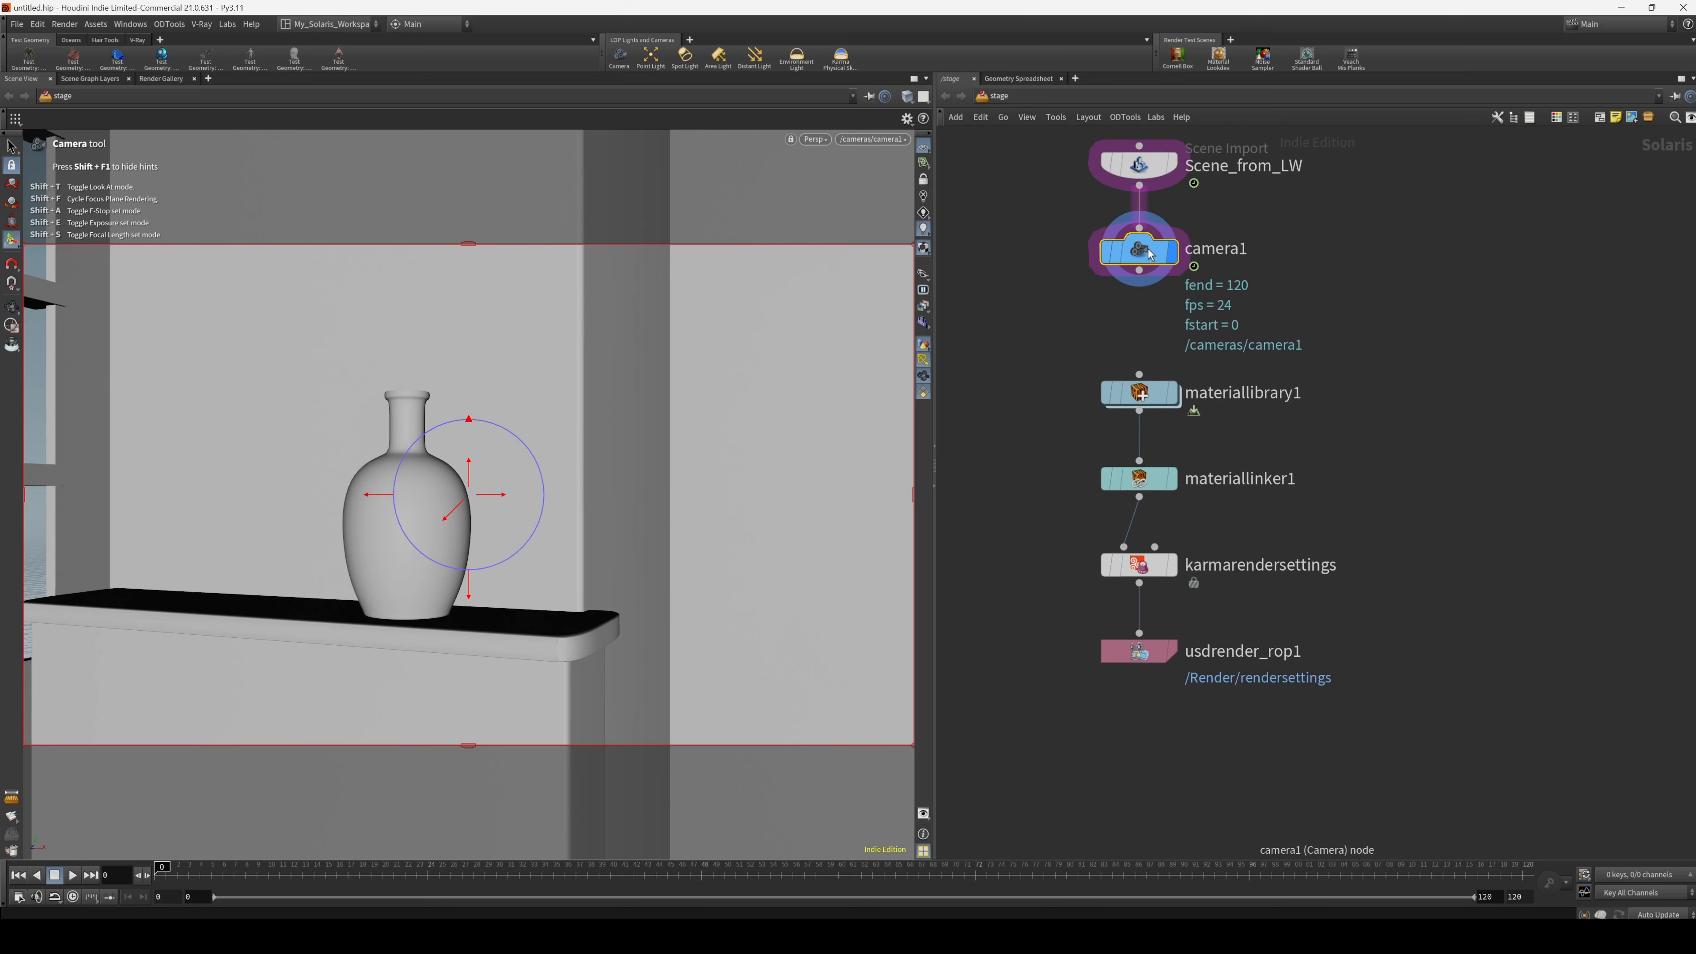
{"action": "mouse_move", "coordinate": [1143, 256]}
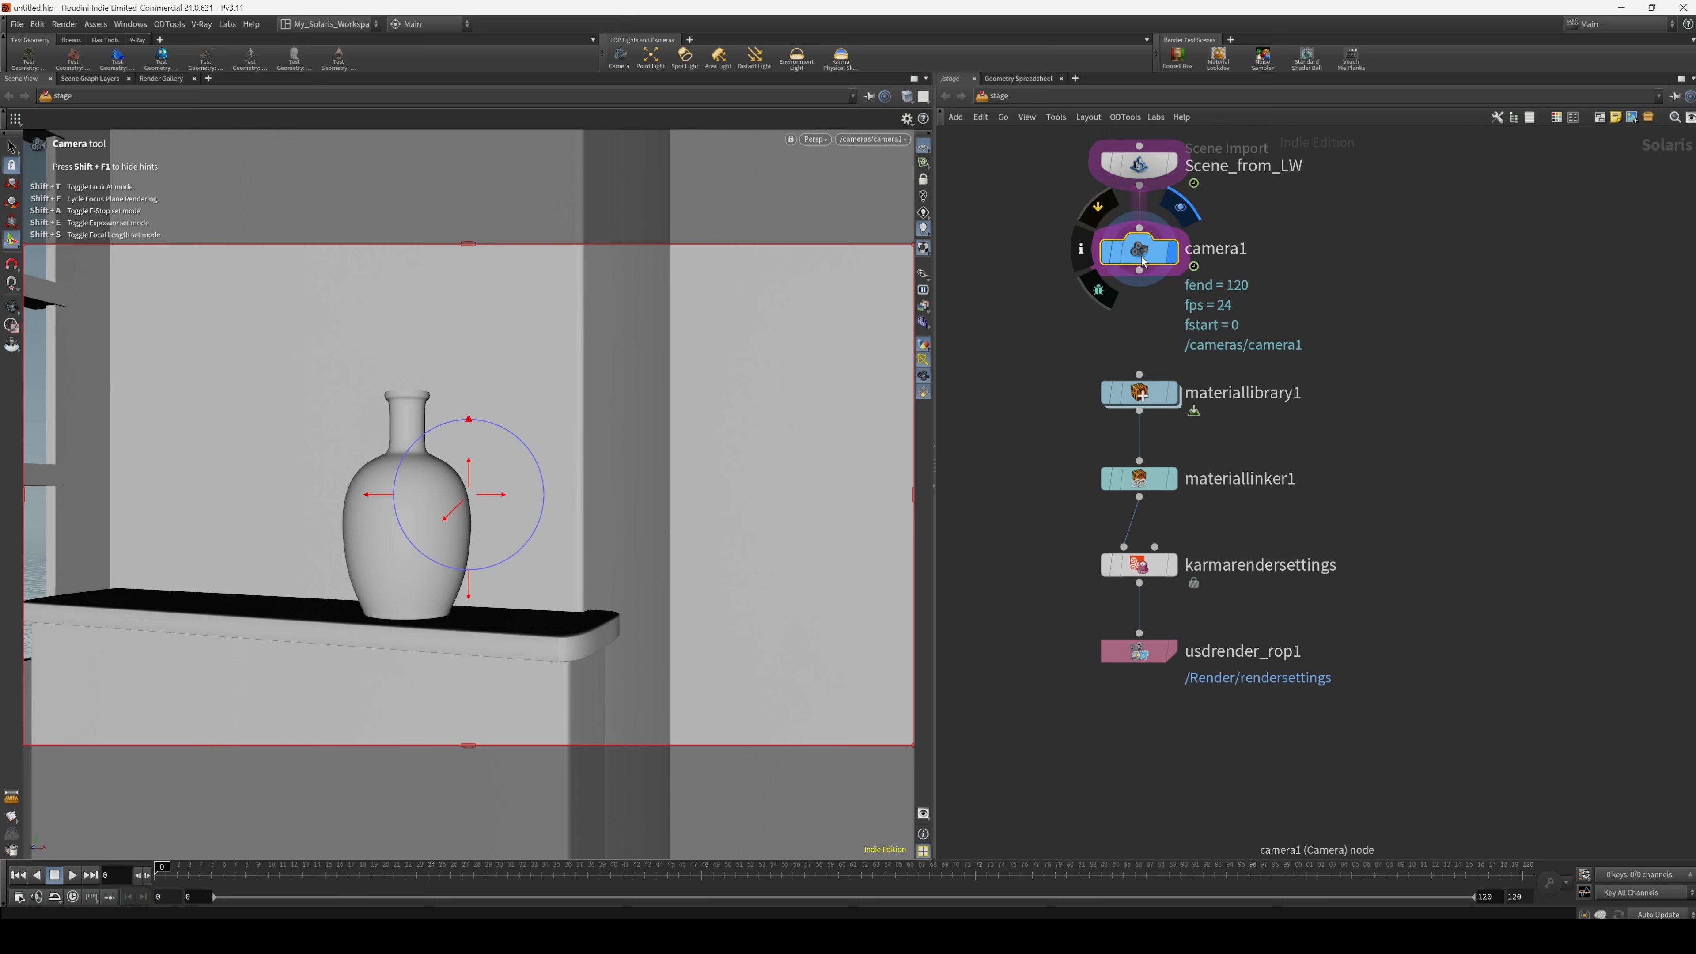
{"action": "left_click_drag", "start_coordinate": [1139, 270], "coordinate": [1143, 355]}
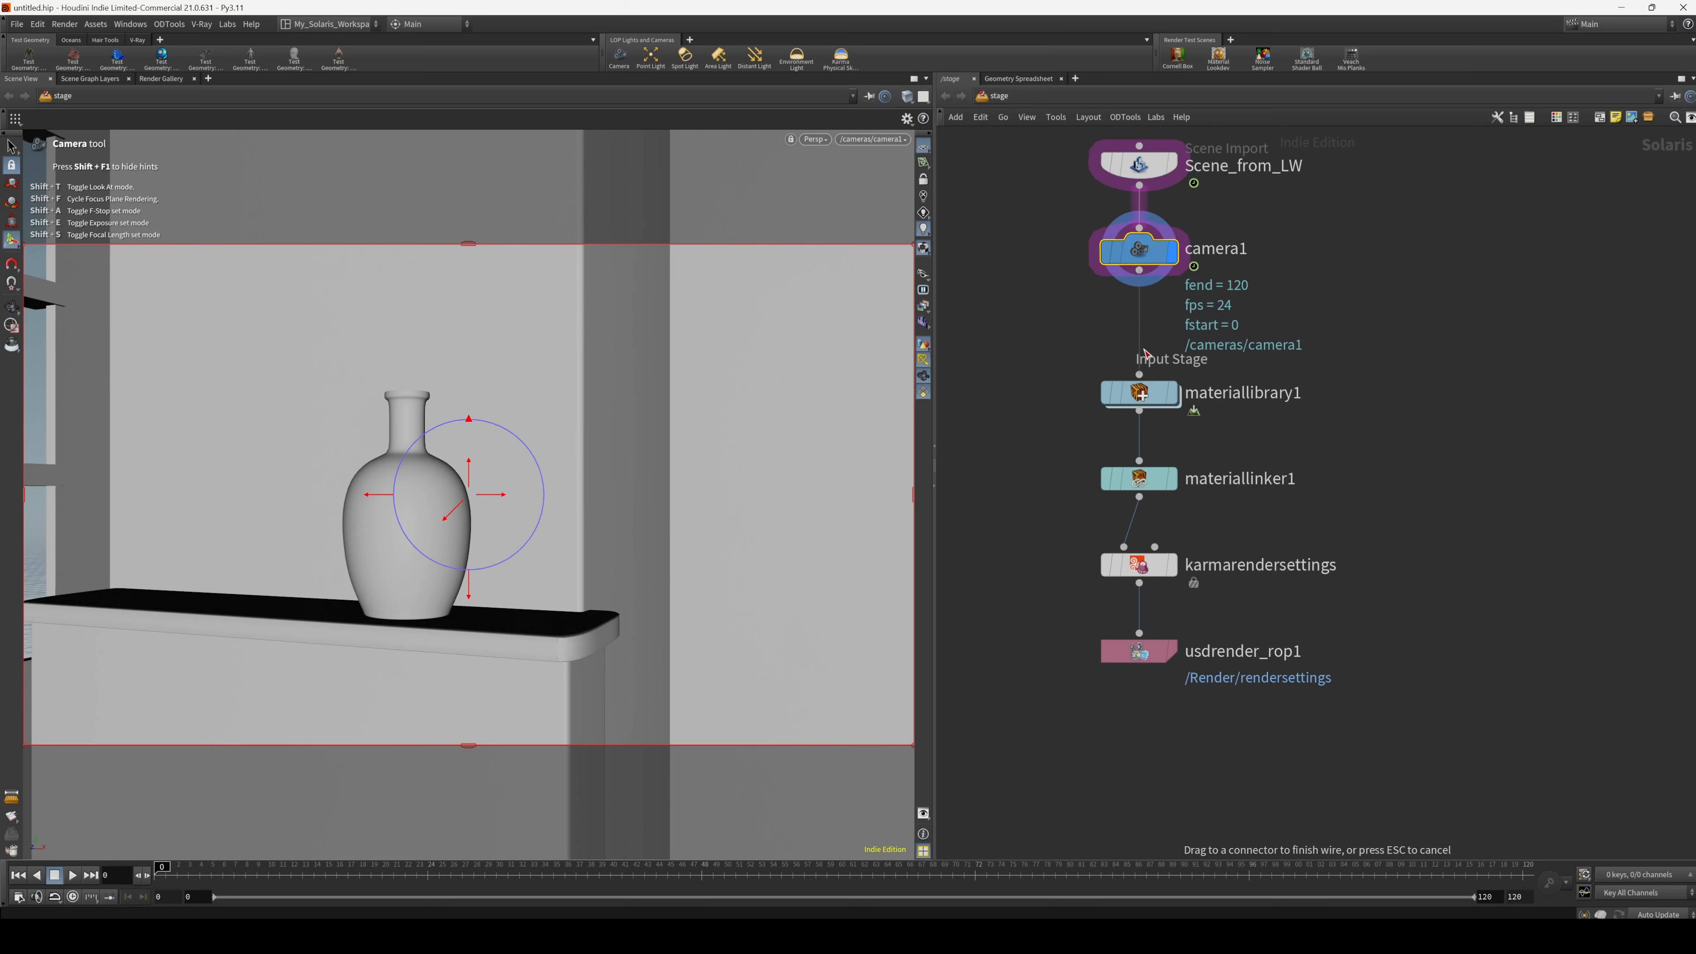
Display the karmarendersettings node and set its resolution mode to Manual at 700 by 1000.
{"action": "left_click", "coordinate": [1139, 568]}
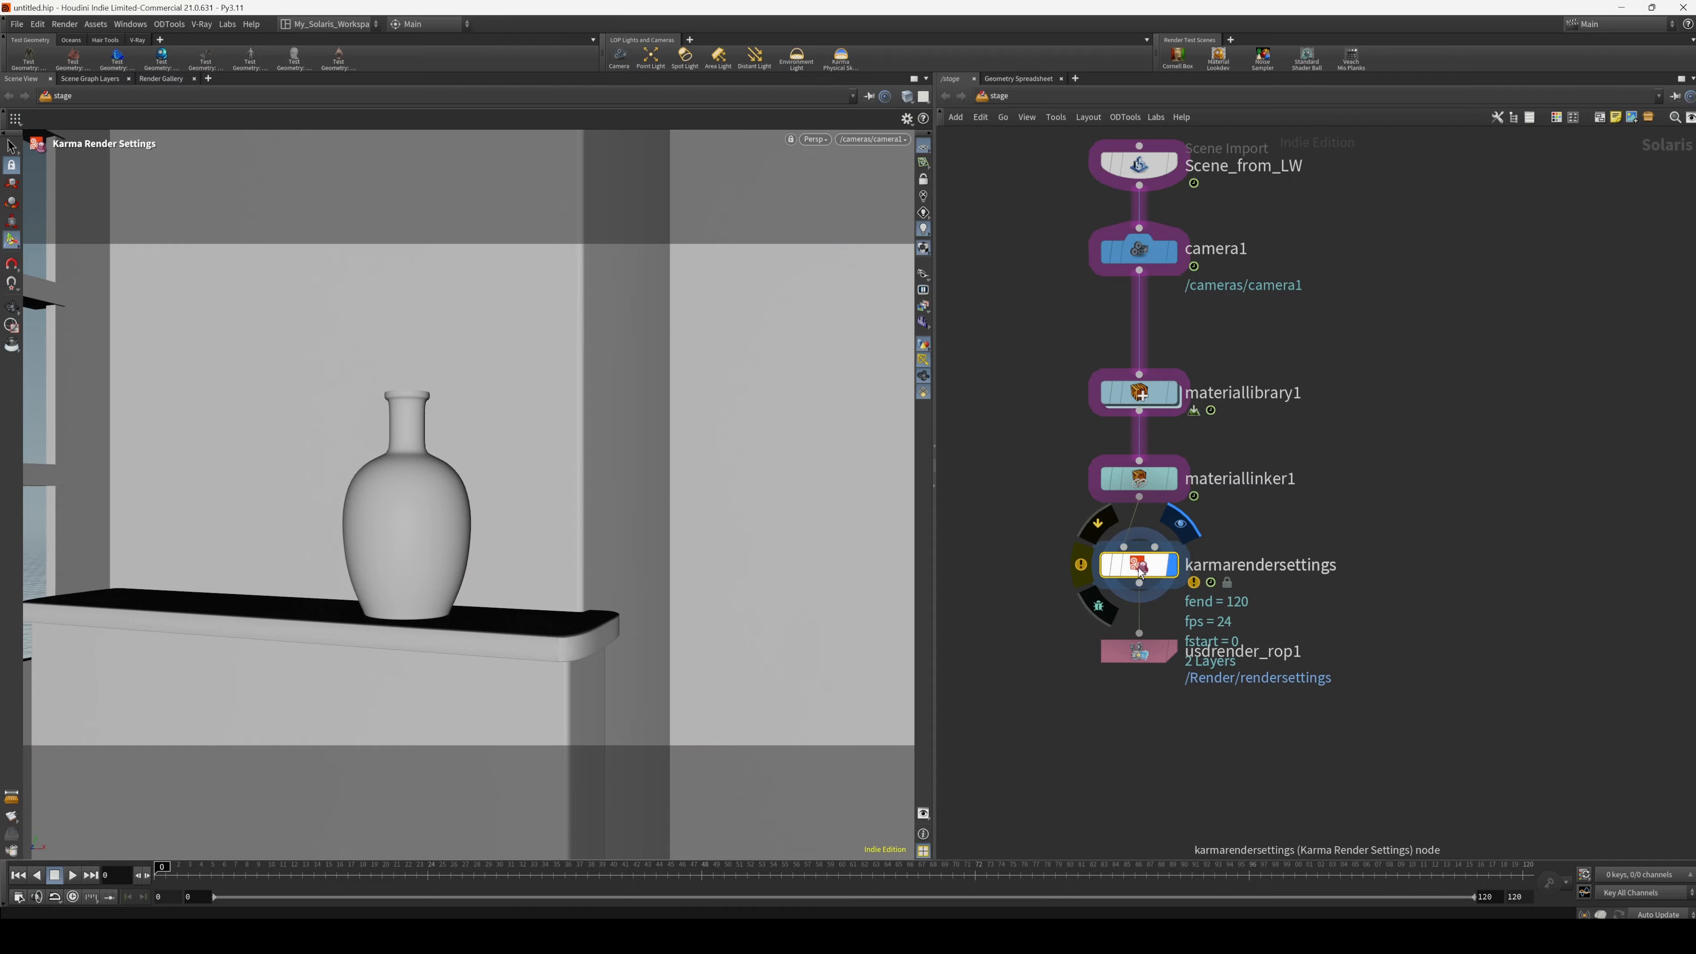
{"action": "key", "text": "p"}
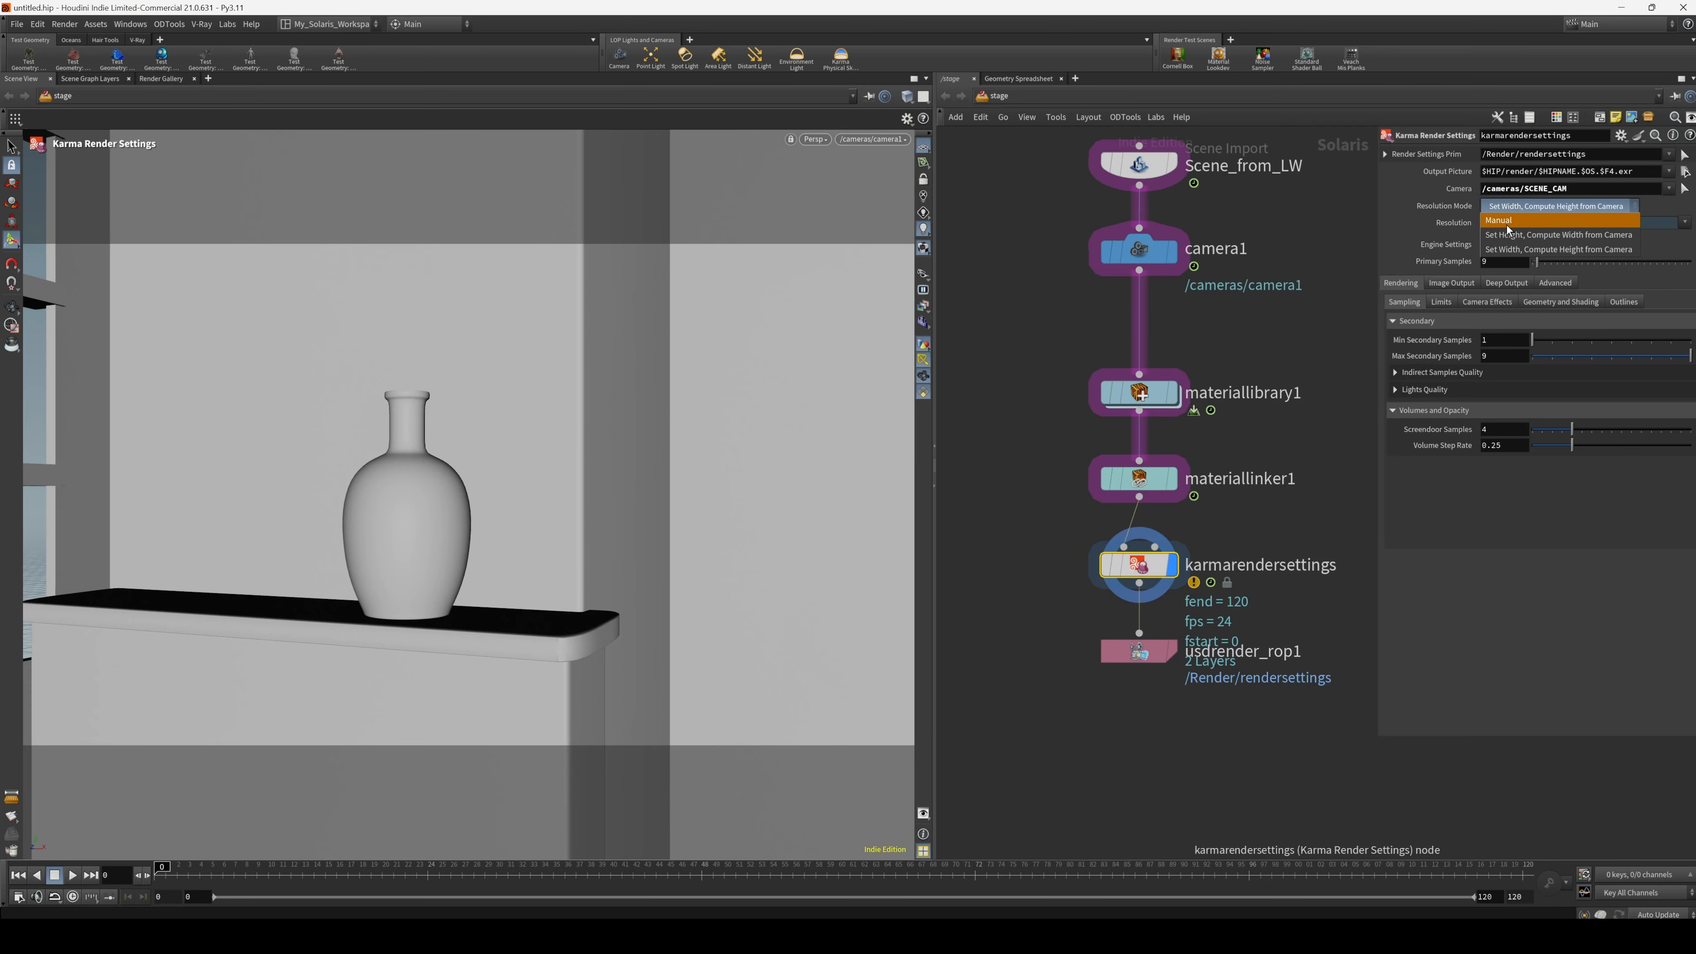
{"action": "double_click", "coordinate": [1489, 226]}
{"action": "type", "text": "7"}
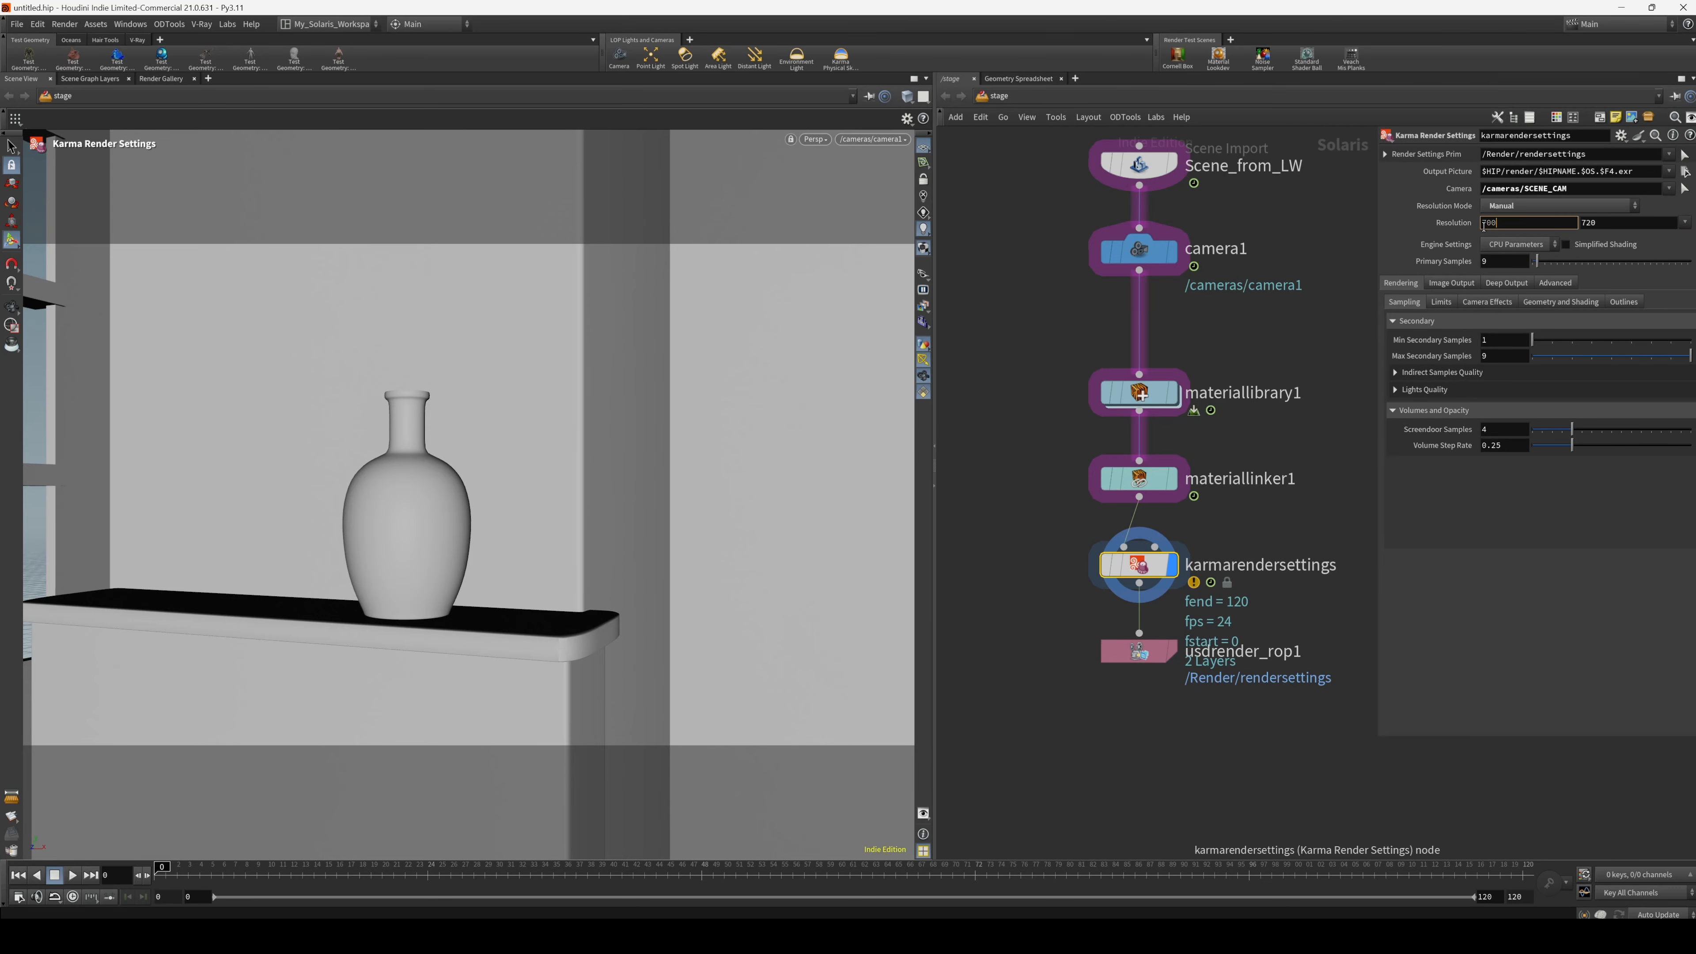
{"action": "type", "text": "00"}
{"action": "key", "text": "Tab"}
{"action": "type", "text": "1000"}
{"action": "key", "text": "Return"}
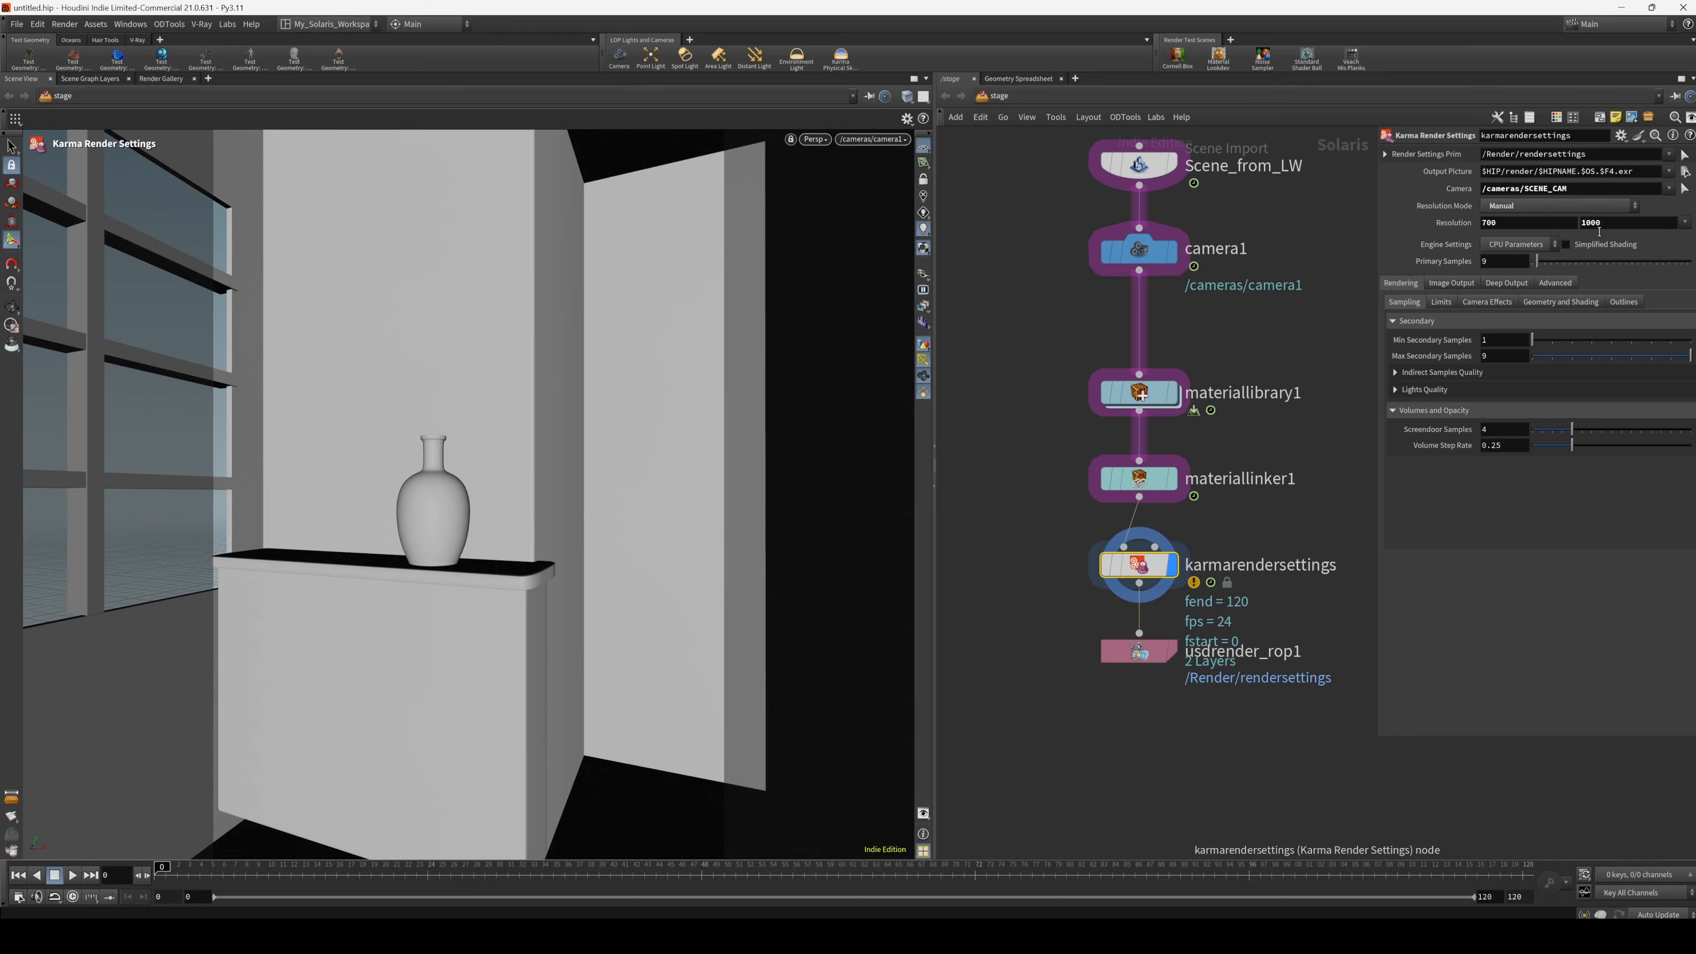
Switch the Karma engine settings to XPU Parameters and set the image denoiser to Intel OIDN.
{"action": "left_click", "coordinate": [1520, 245]}
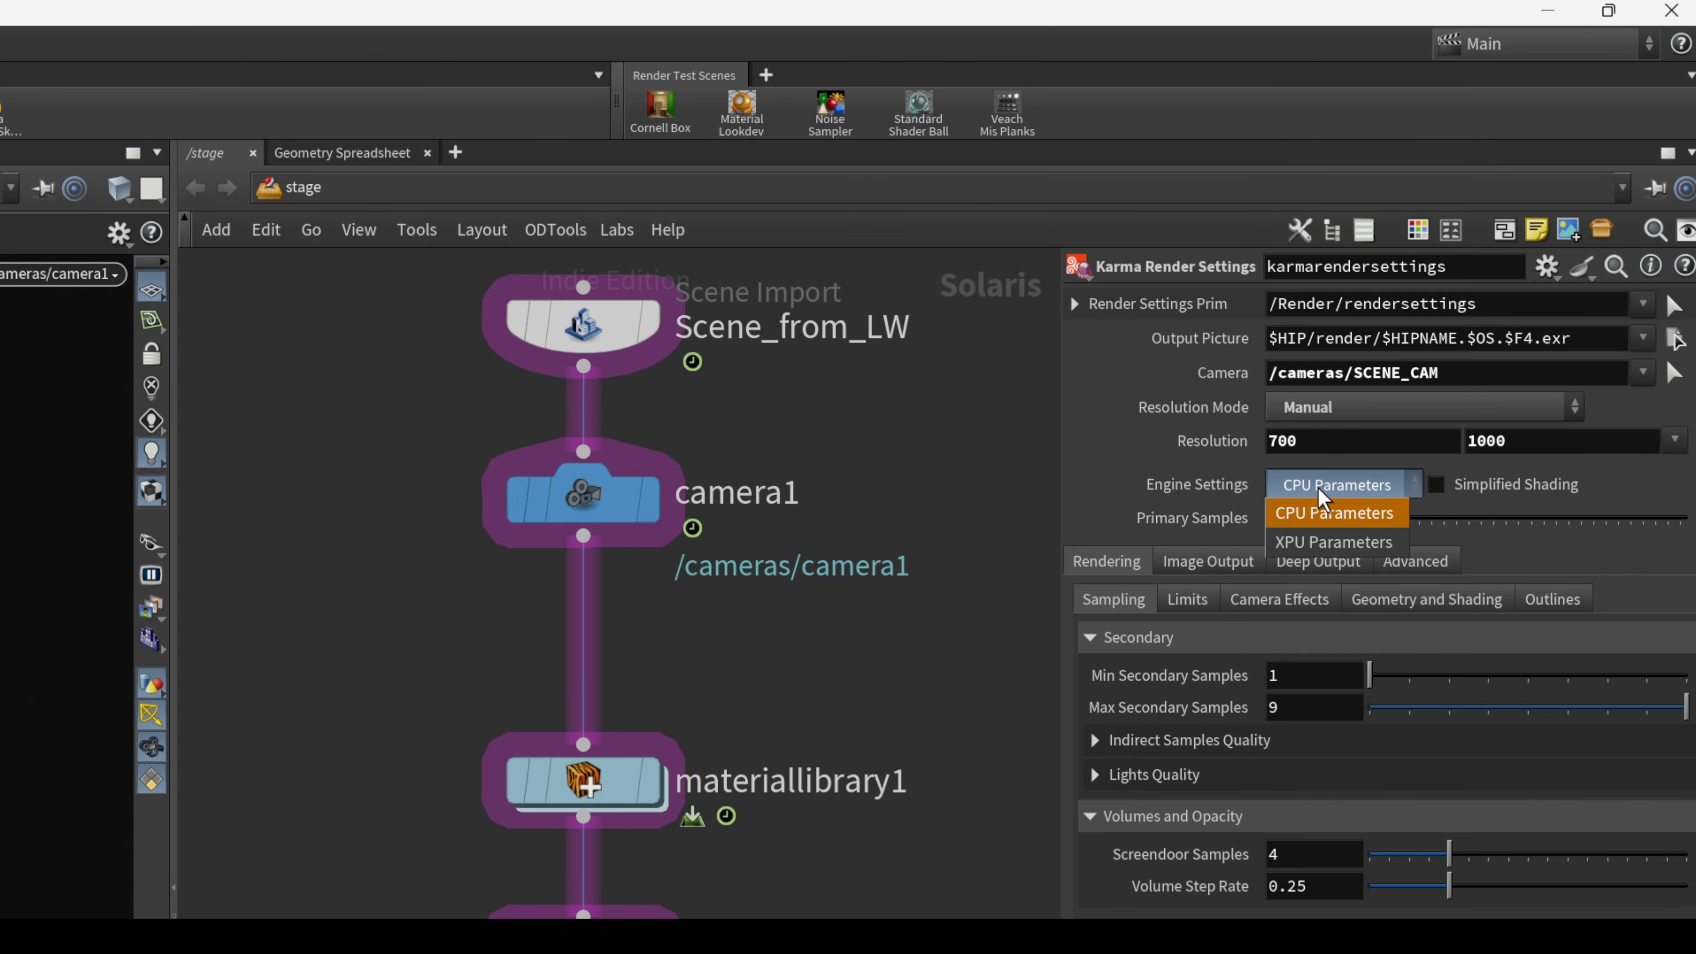
{"action": "left_click", "coordinate": [1306, 546]}
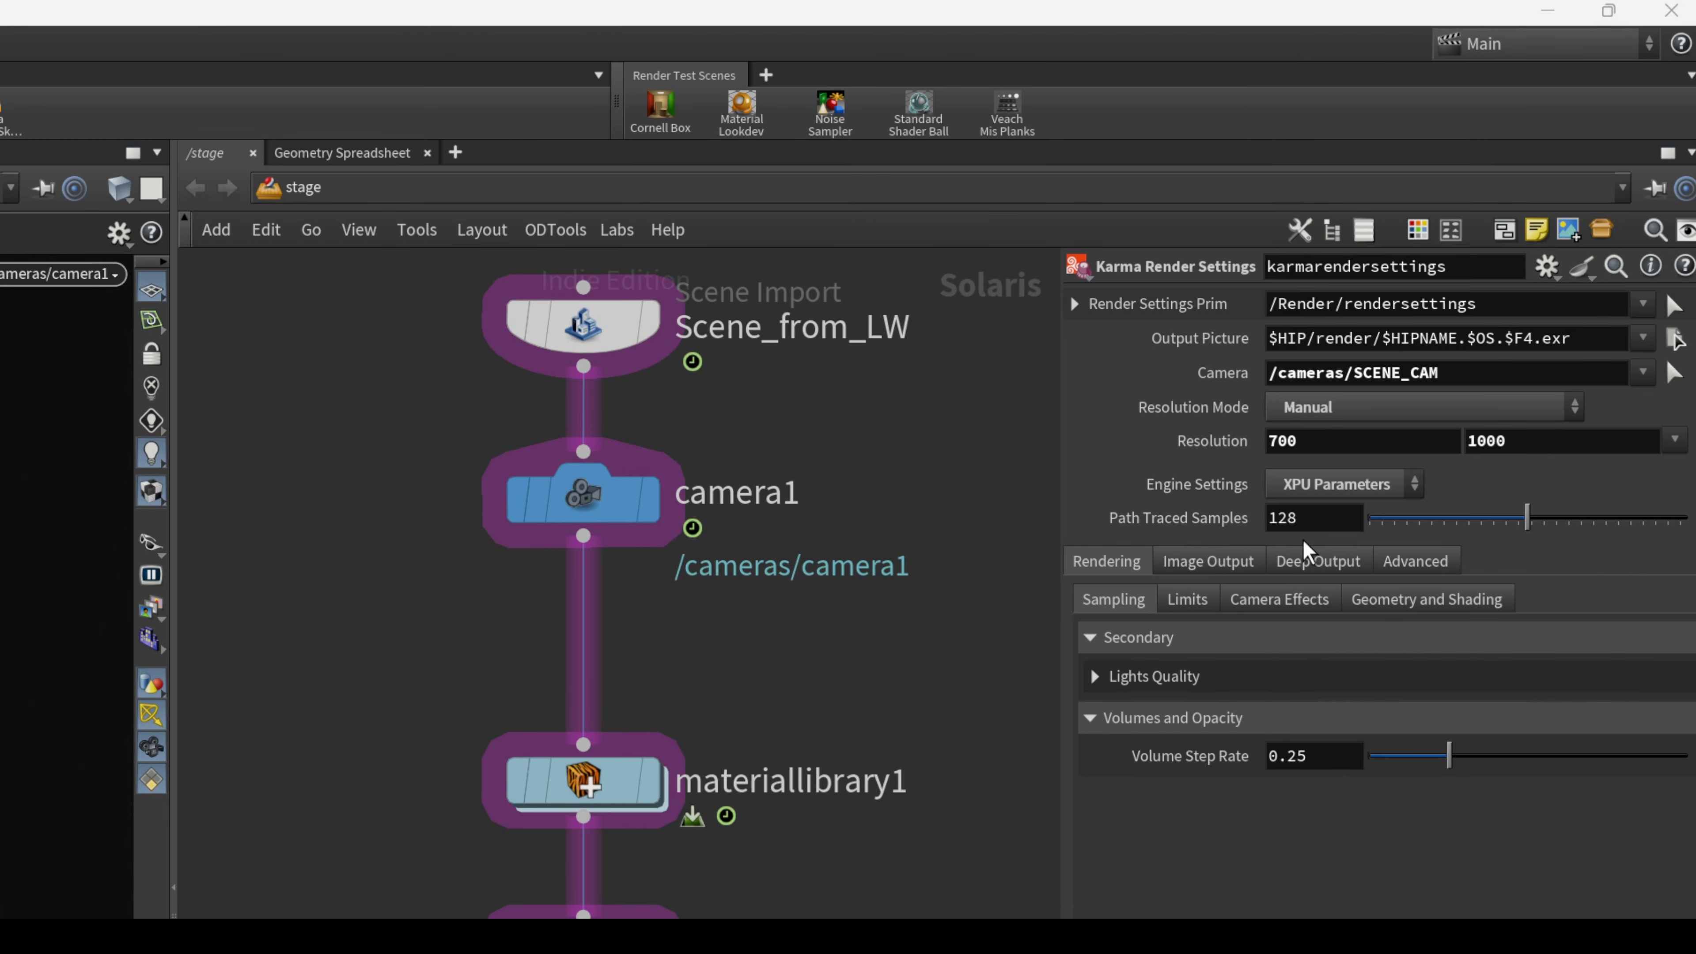
{"action": "left_click", "coordinate": [1208, 564]}
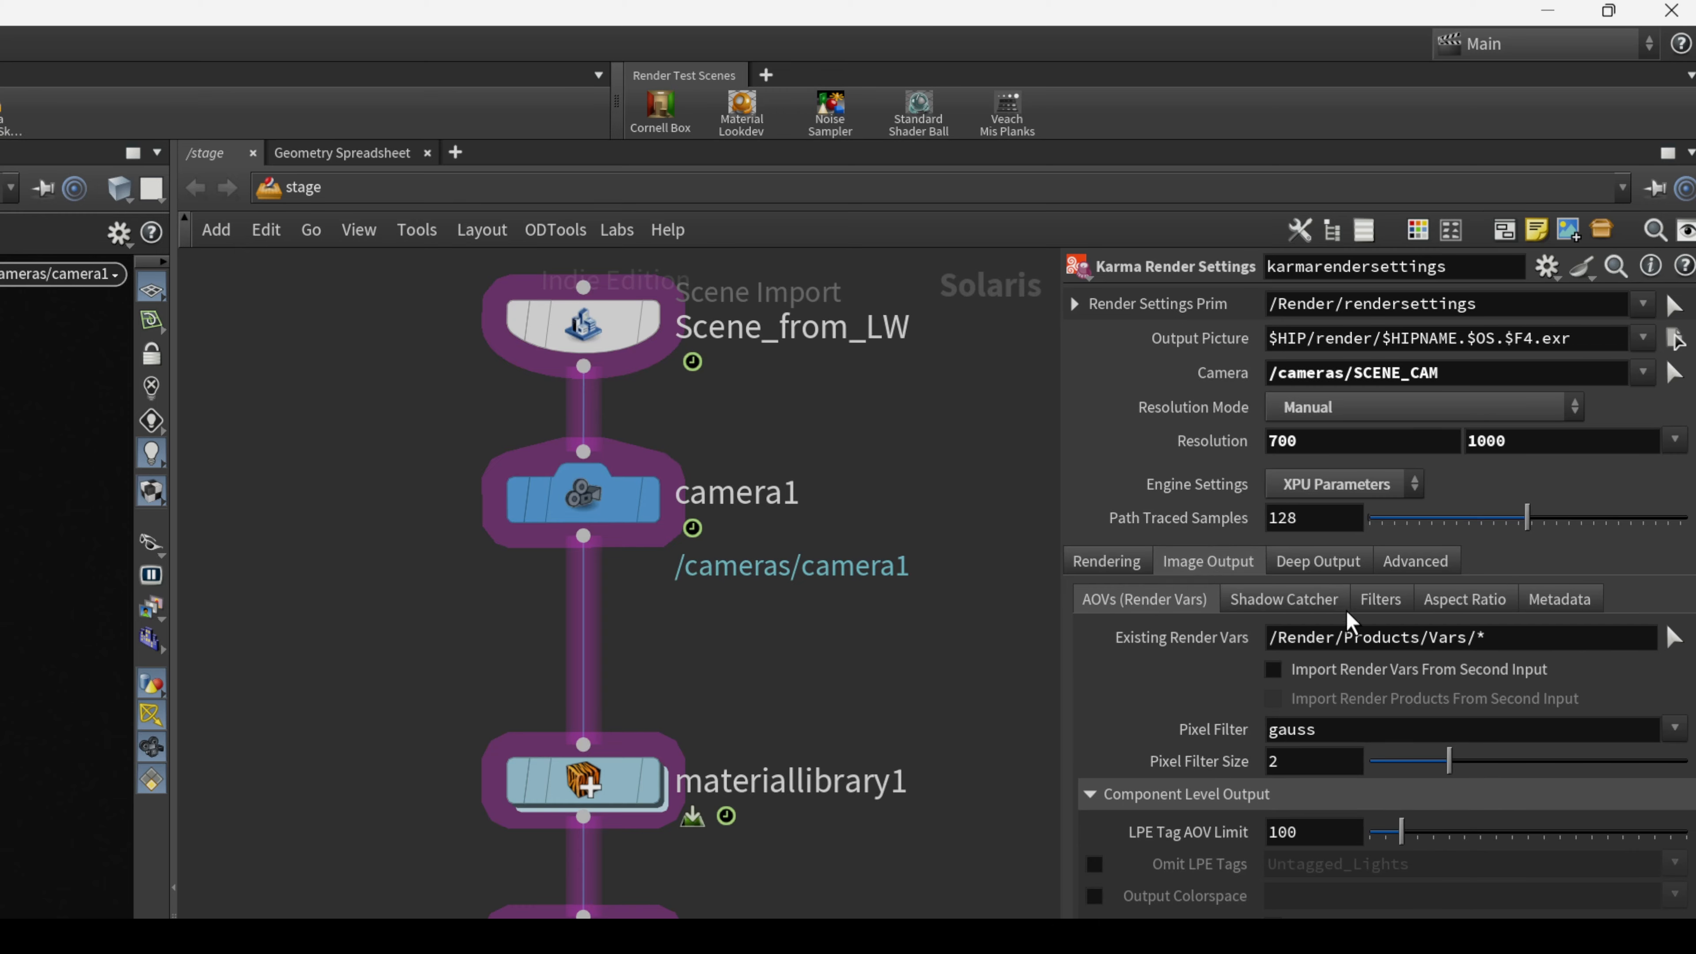
{"action": "left_click", "coordinate": [1379, 600]}
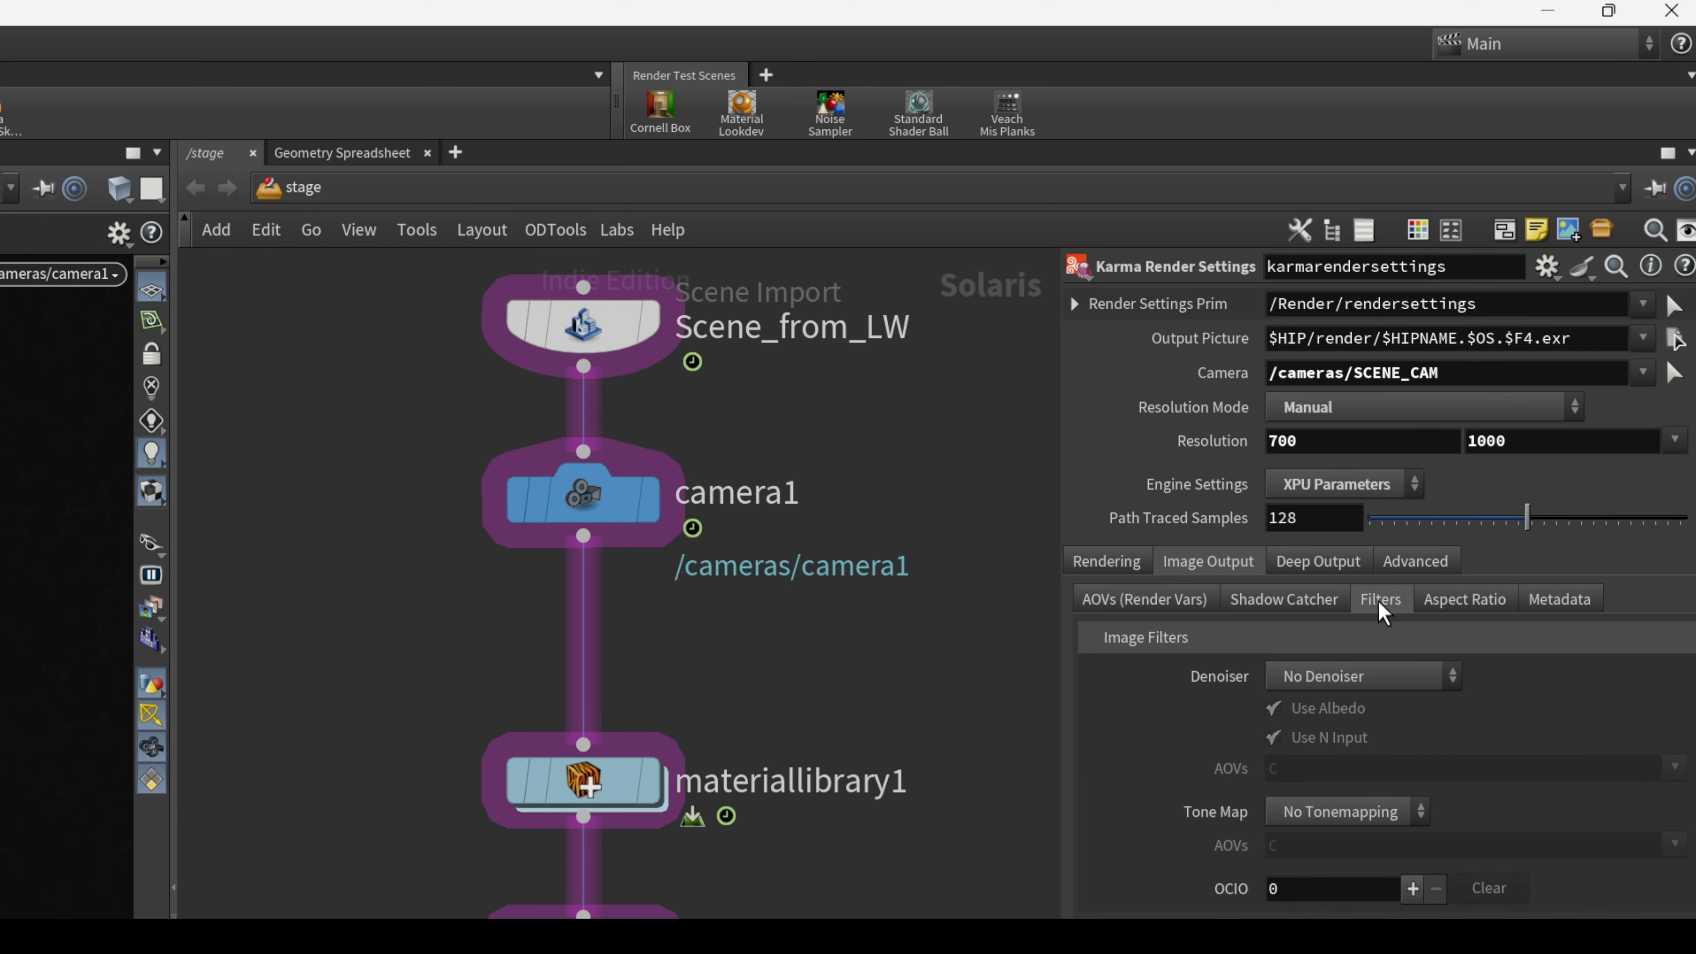
{"action": "left_click", "coordinate": [1329, 676]}
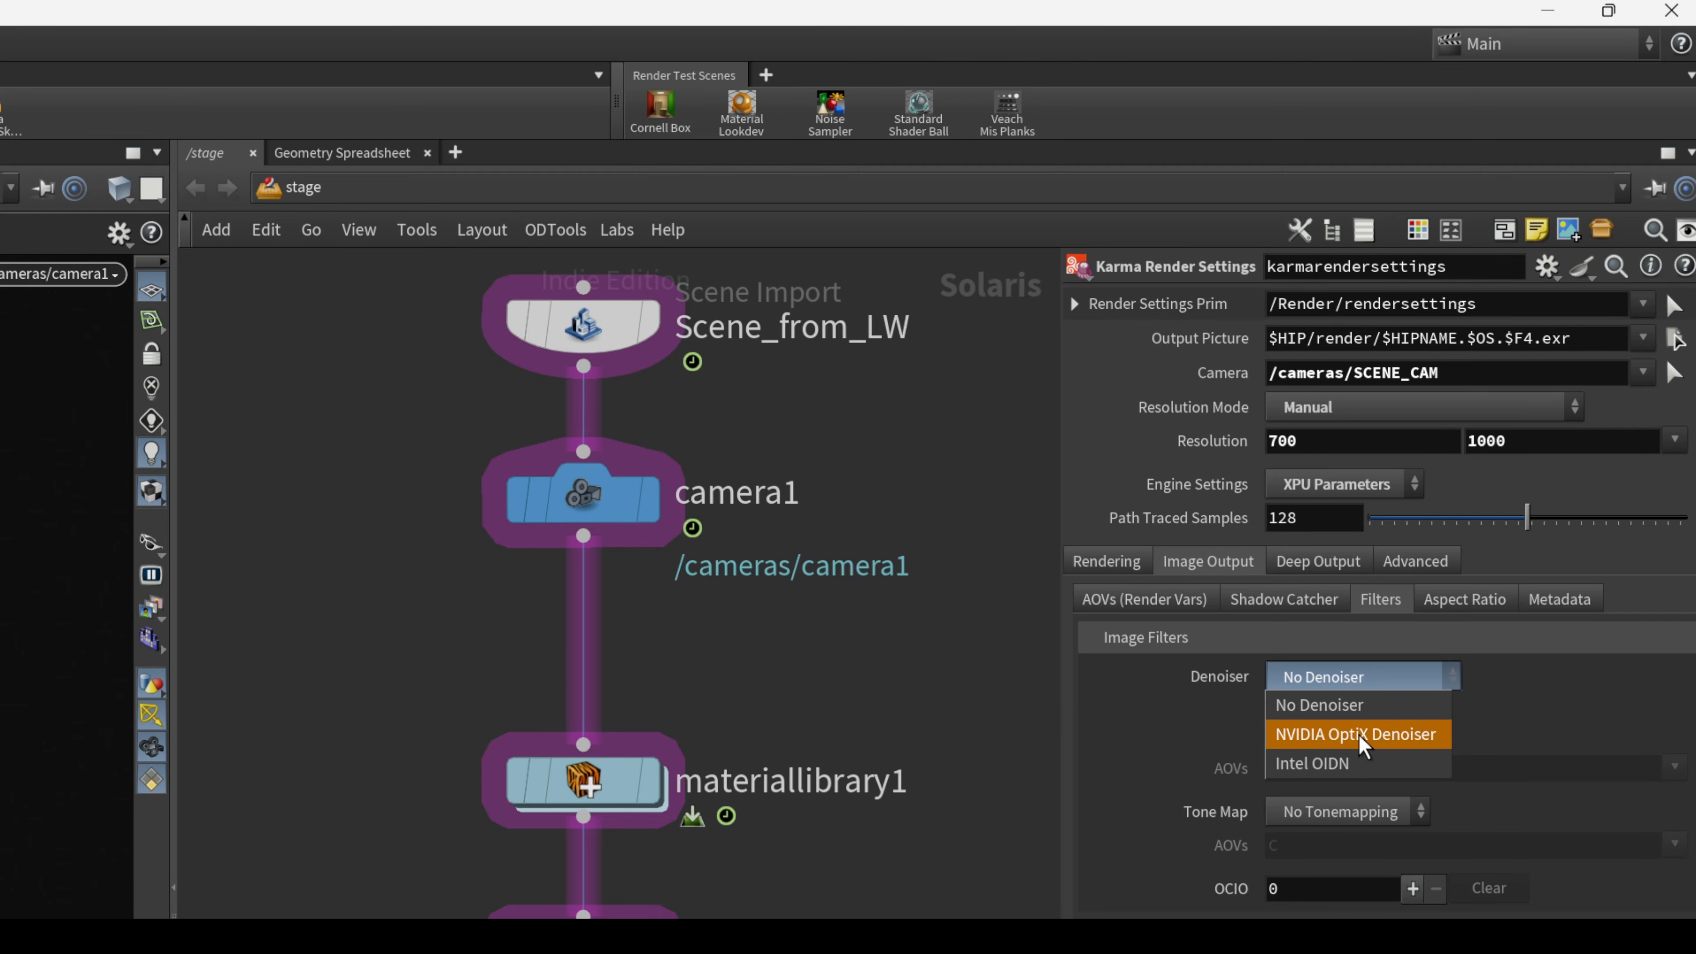
{"action": "left_click", "coordinate": [1301, 763]}
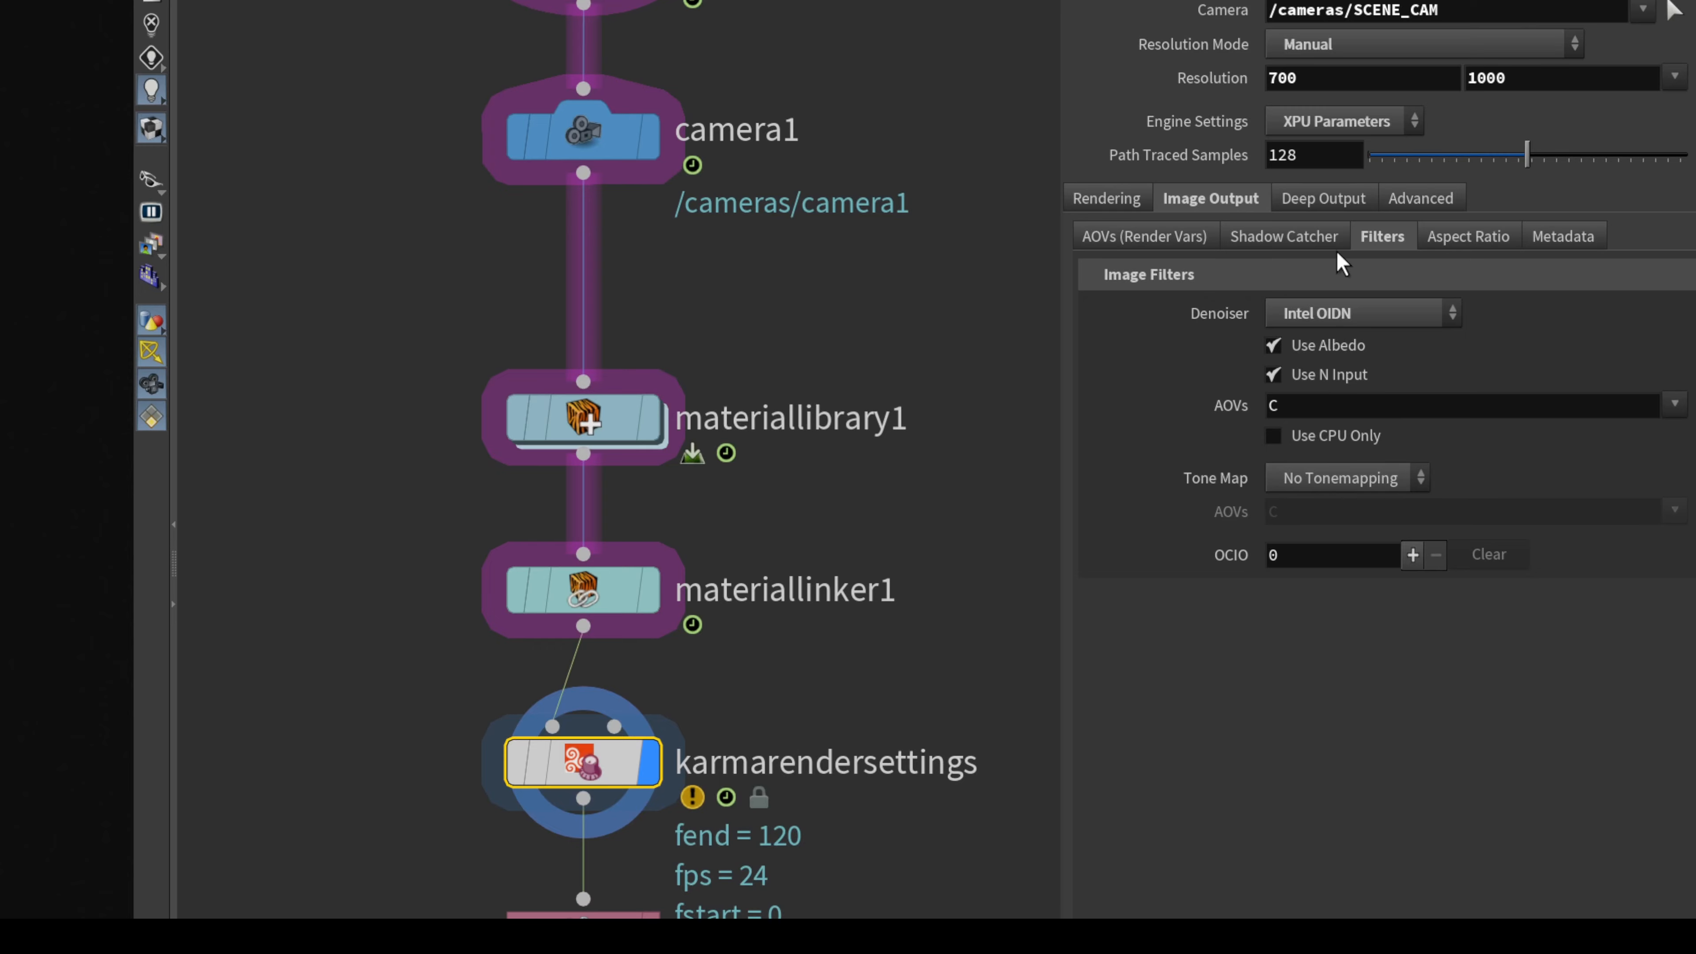
Set the render settings' Camera to reference the camera1 node instead of /cameras/SCENE_CAM.
{"action": "left_click", "coordinate": [1105, 196]}
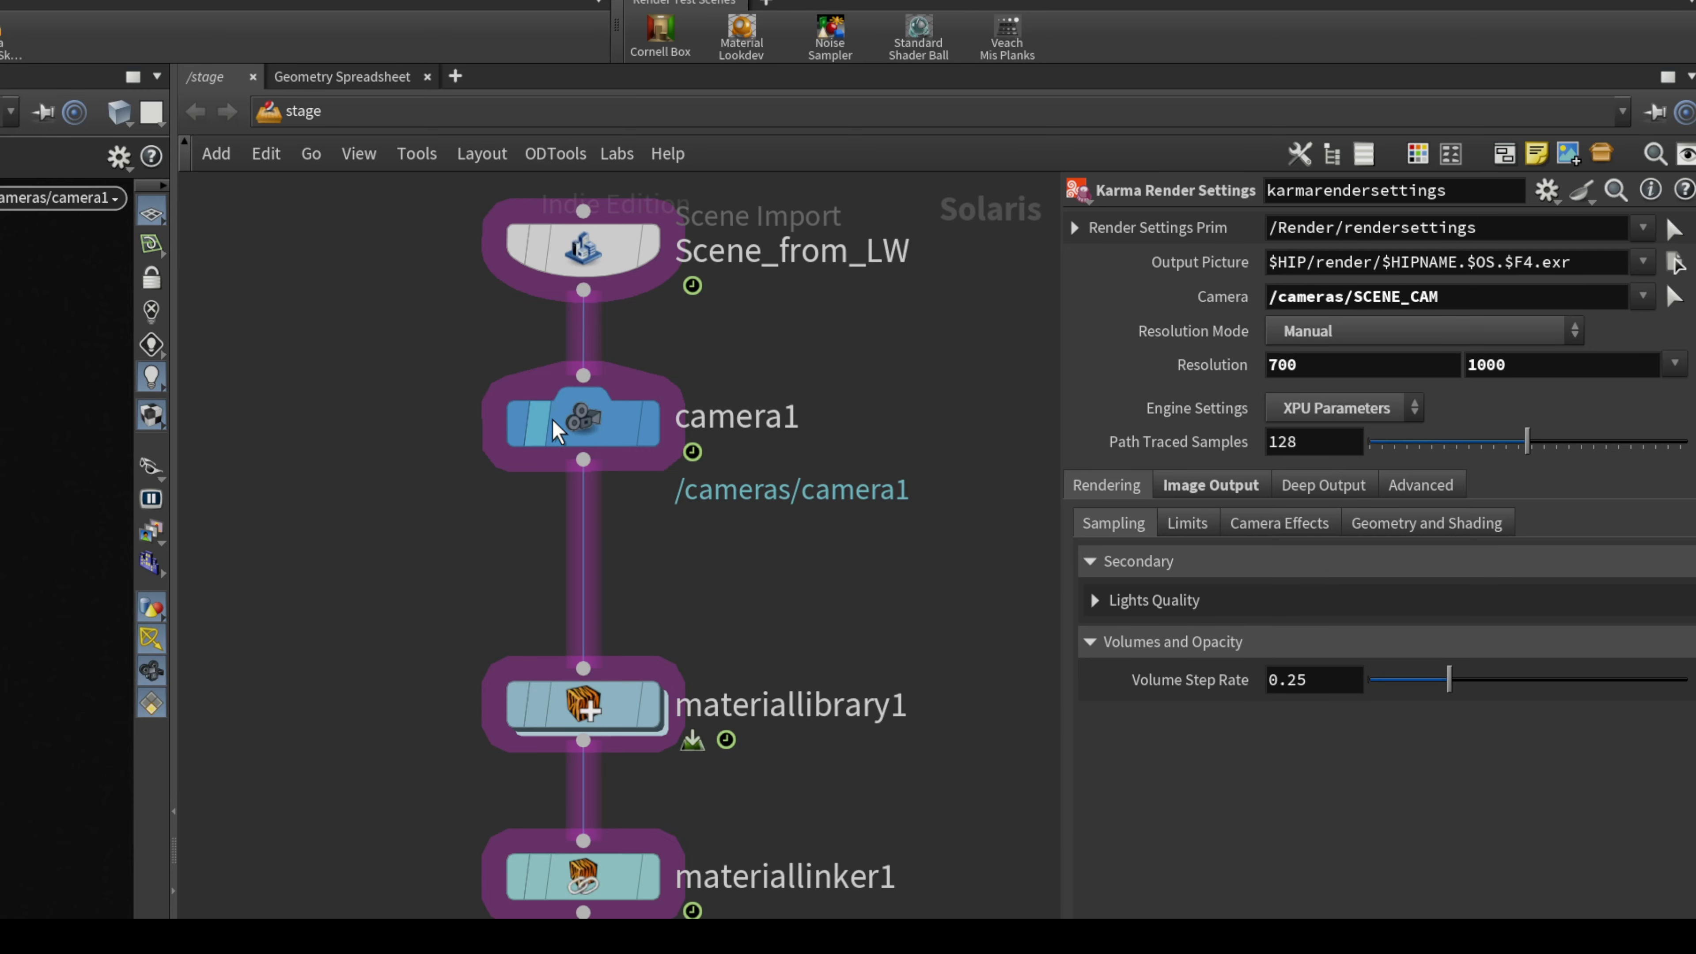
{"action": "mouse_move", "coordinate": [574, 427]}
{"action": "left_click_drag", "start_coordinate": [1349, 320], "coordinate": [1377, 294]}
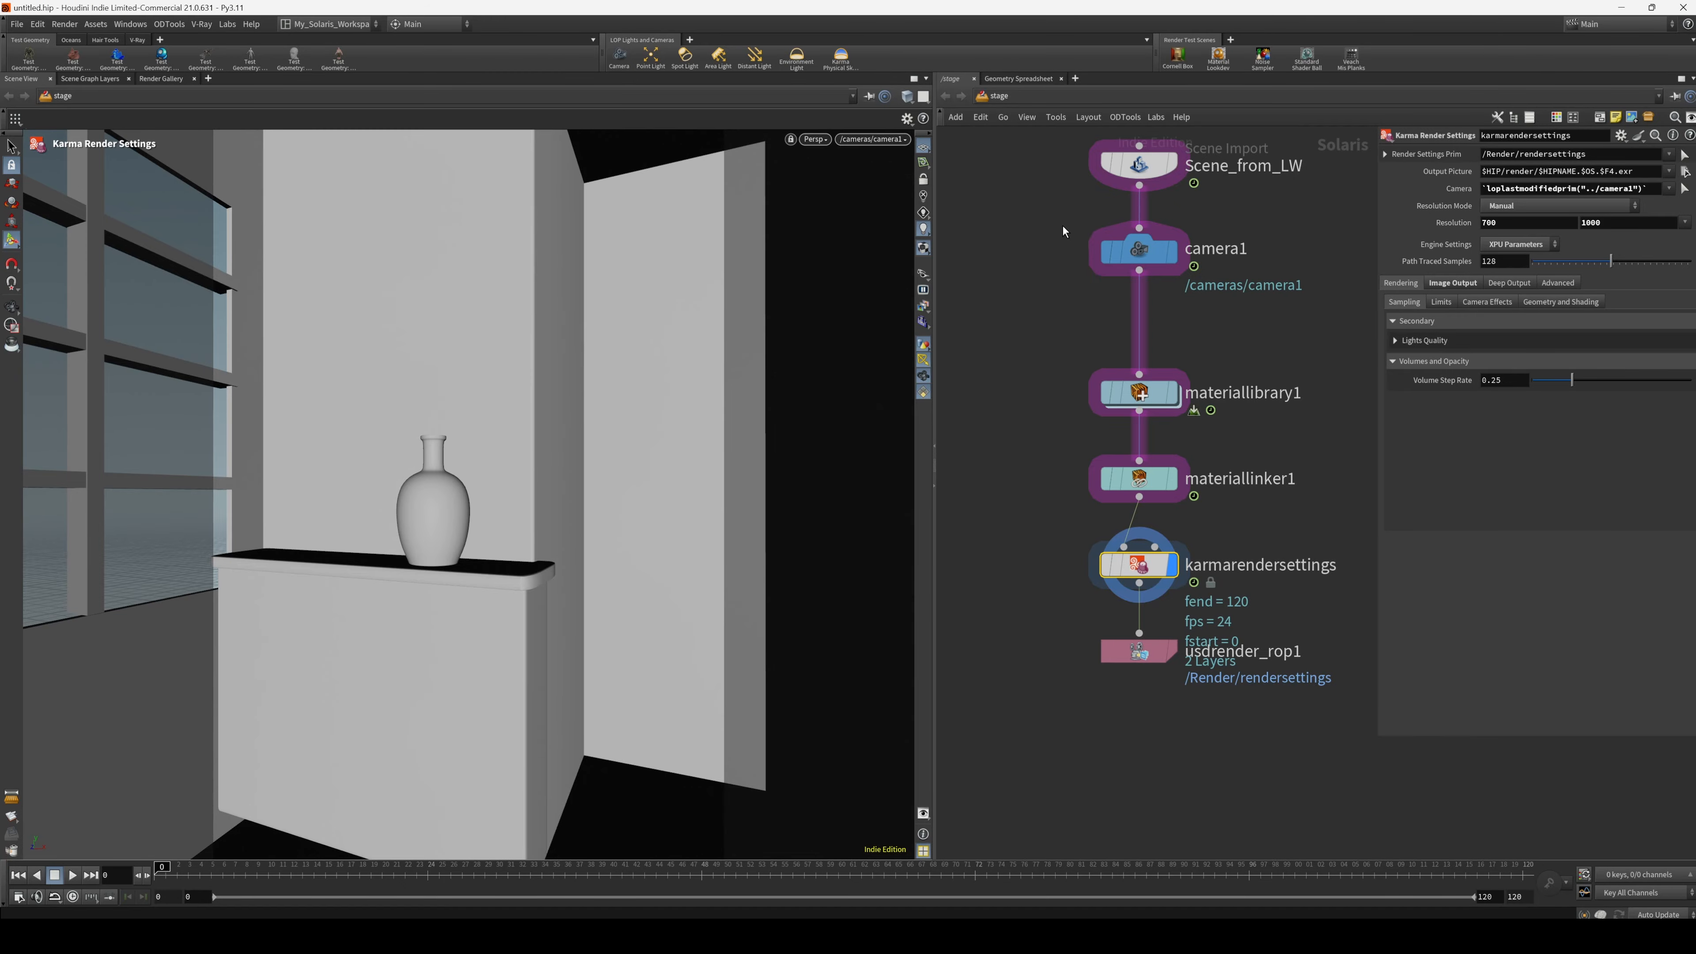
Go to the obj network, move to frame 2, and copy the Translate parameter of the animated Camera object.
{"action": "left_click", "coordinate": [1135, 250]}
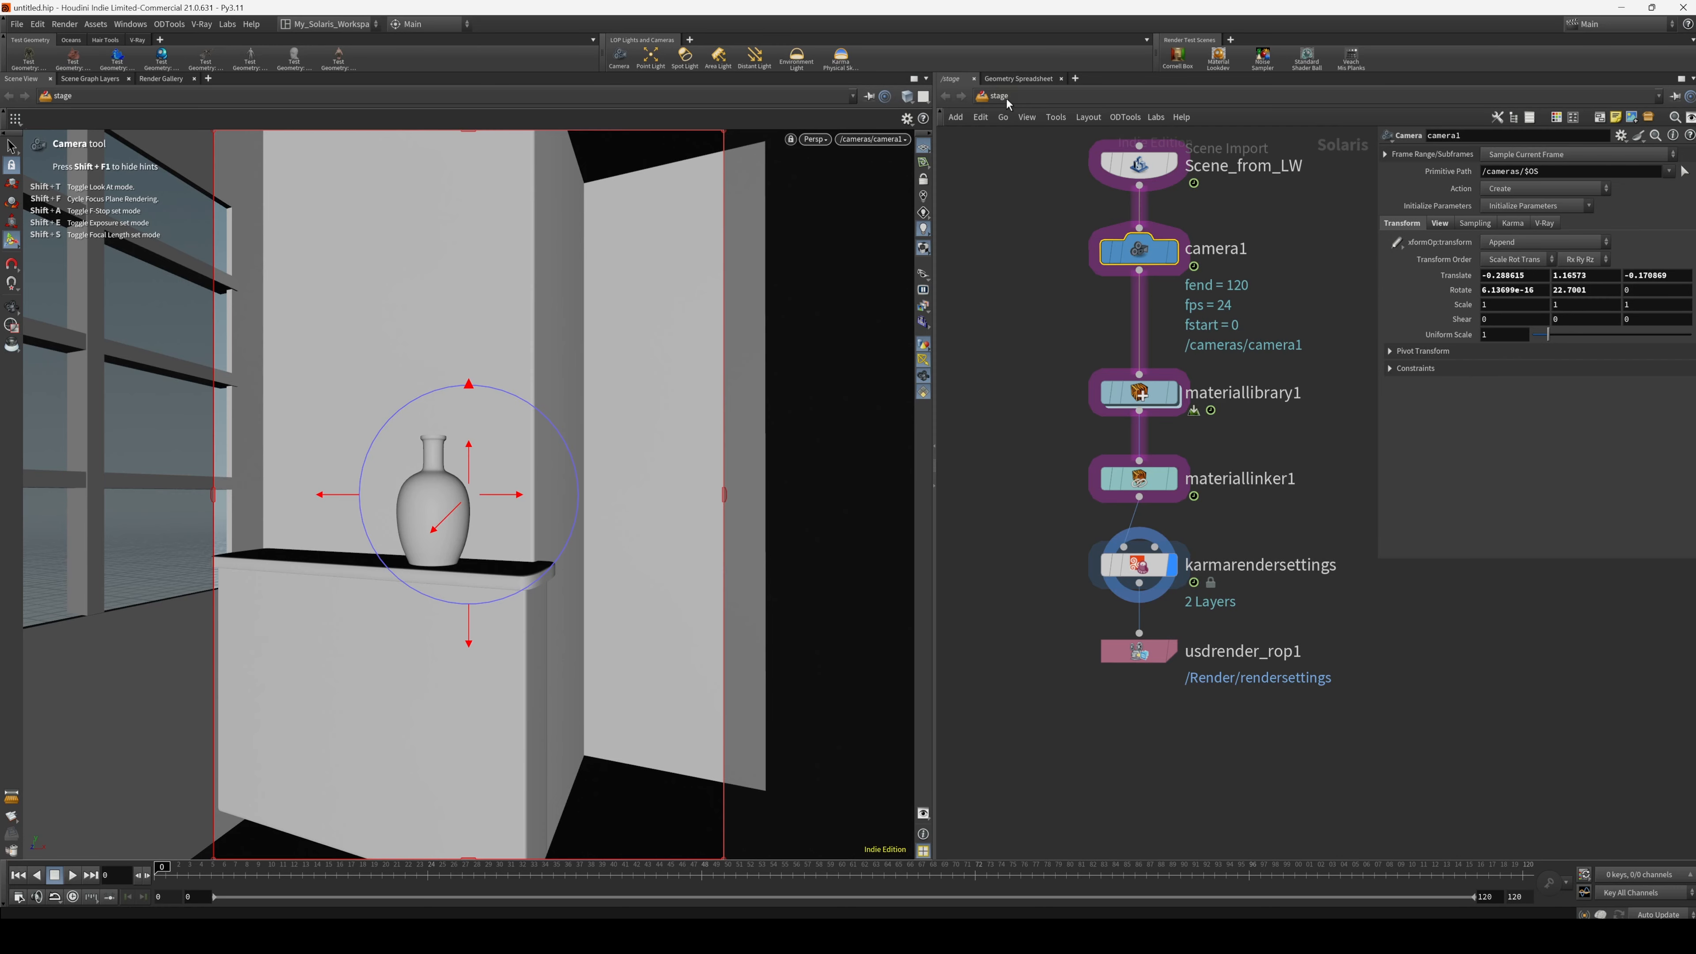
{"action": "left_click", "coordinate": [1001, 117]}
{"action": "left_click", "coordinate": [1025, 169]}
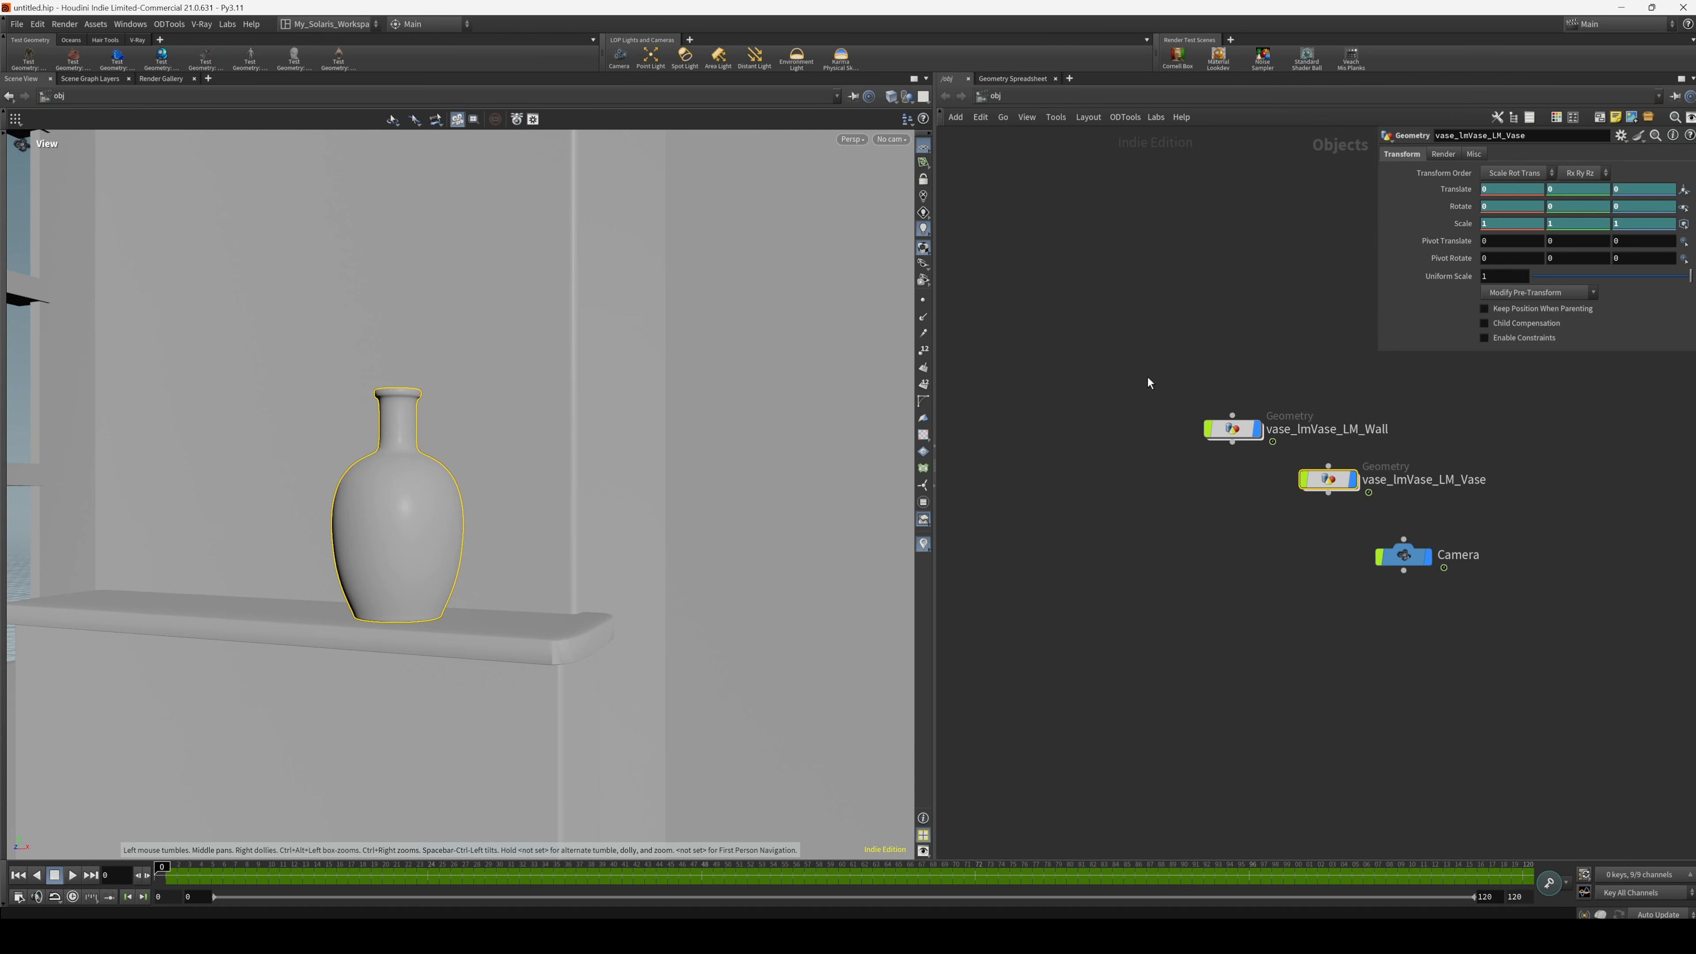
{"action": "left_click_drag", "start_coordinate": [1505, 624], "coordinate": [1306, 532]}
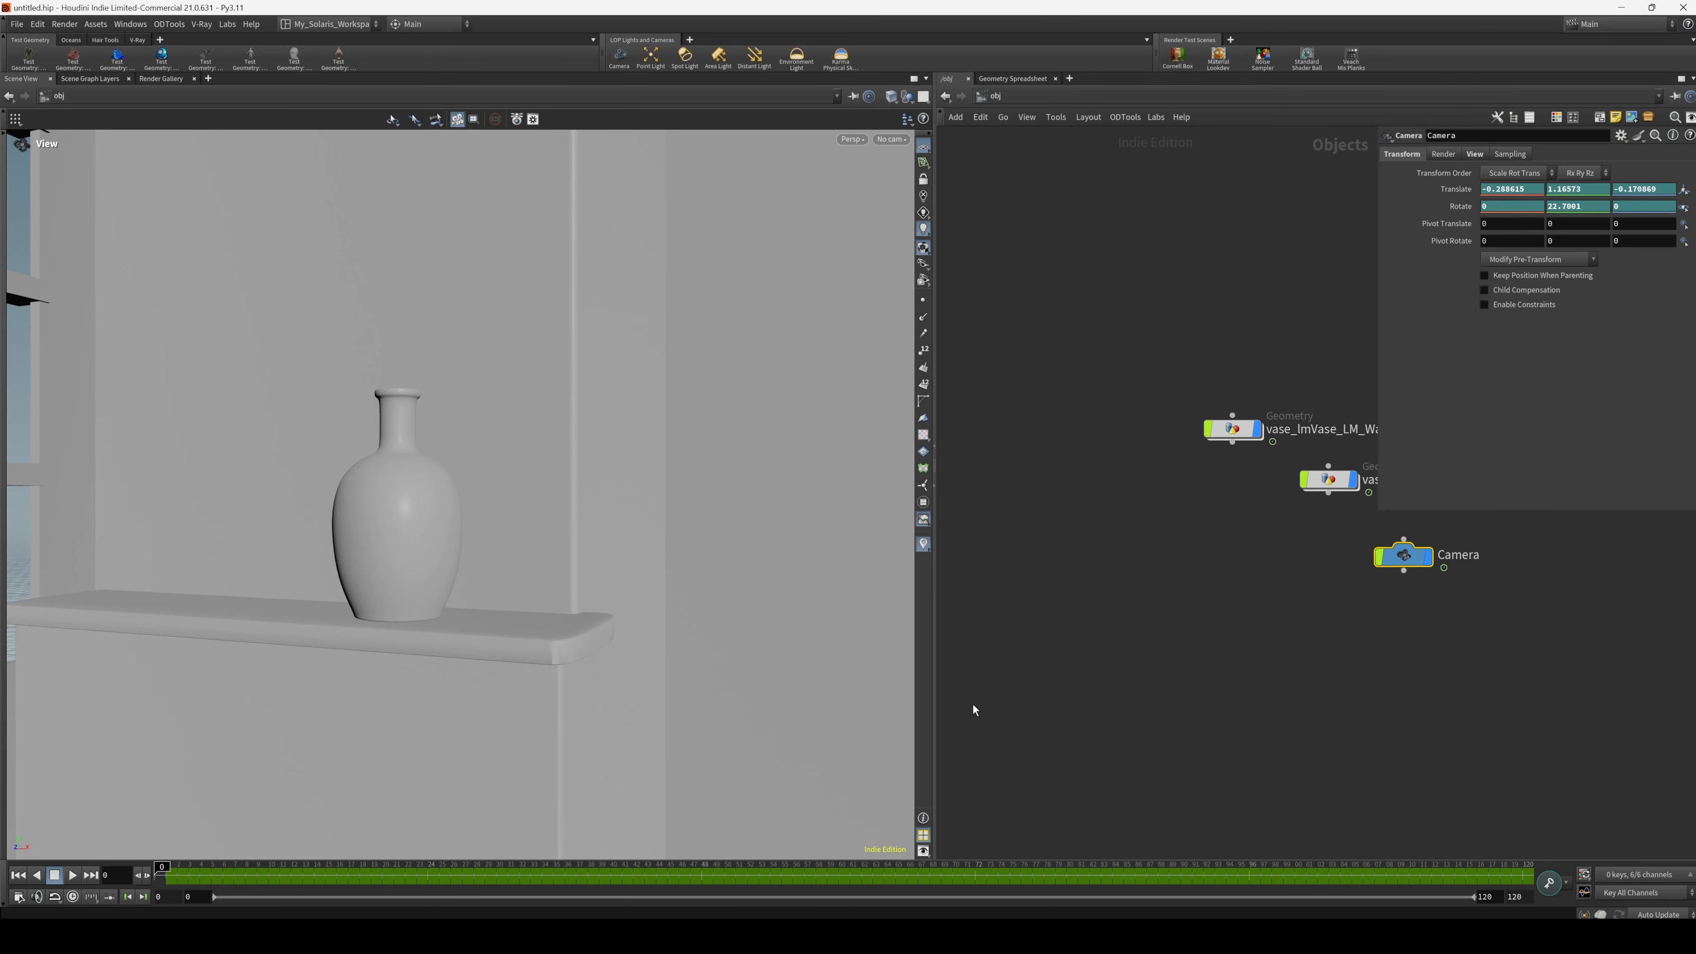
{"action": "left_click", "coordinate": [178, 869]}
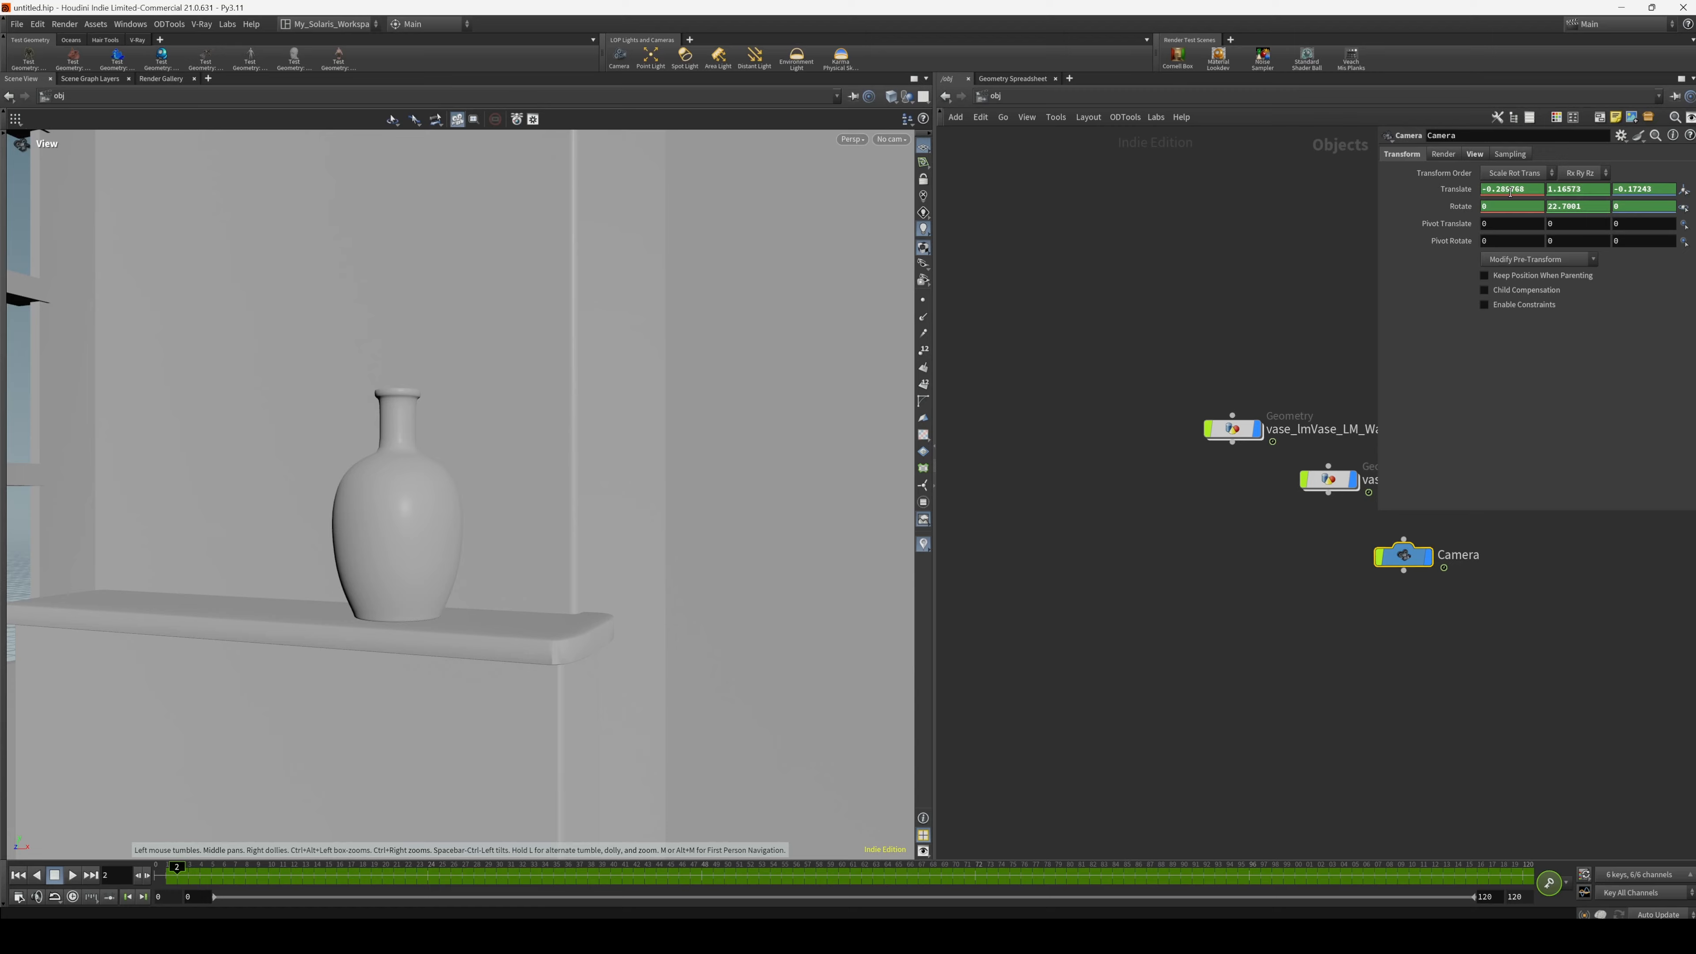
{"action": "right_click", "coordinate": [1456, 193]}
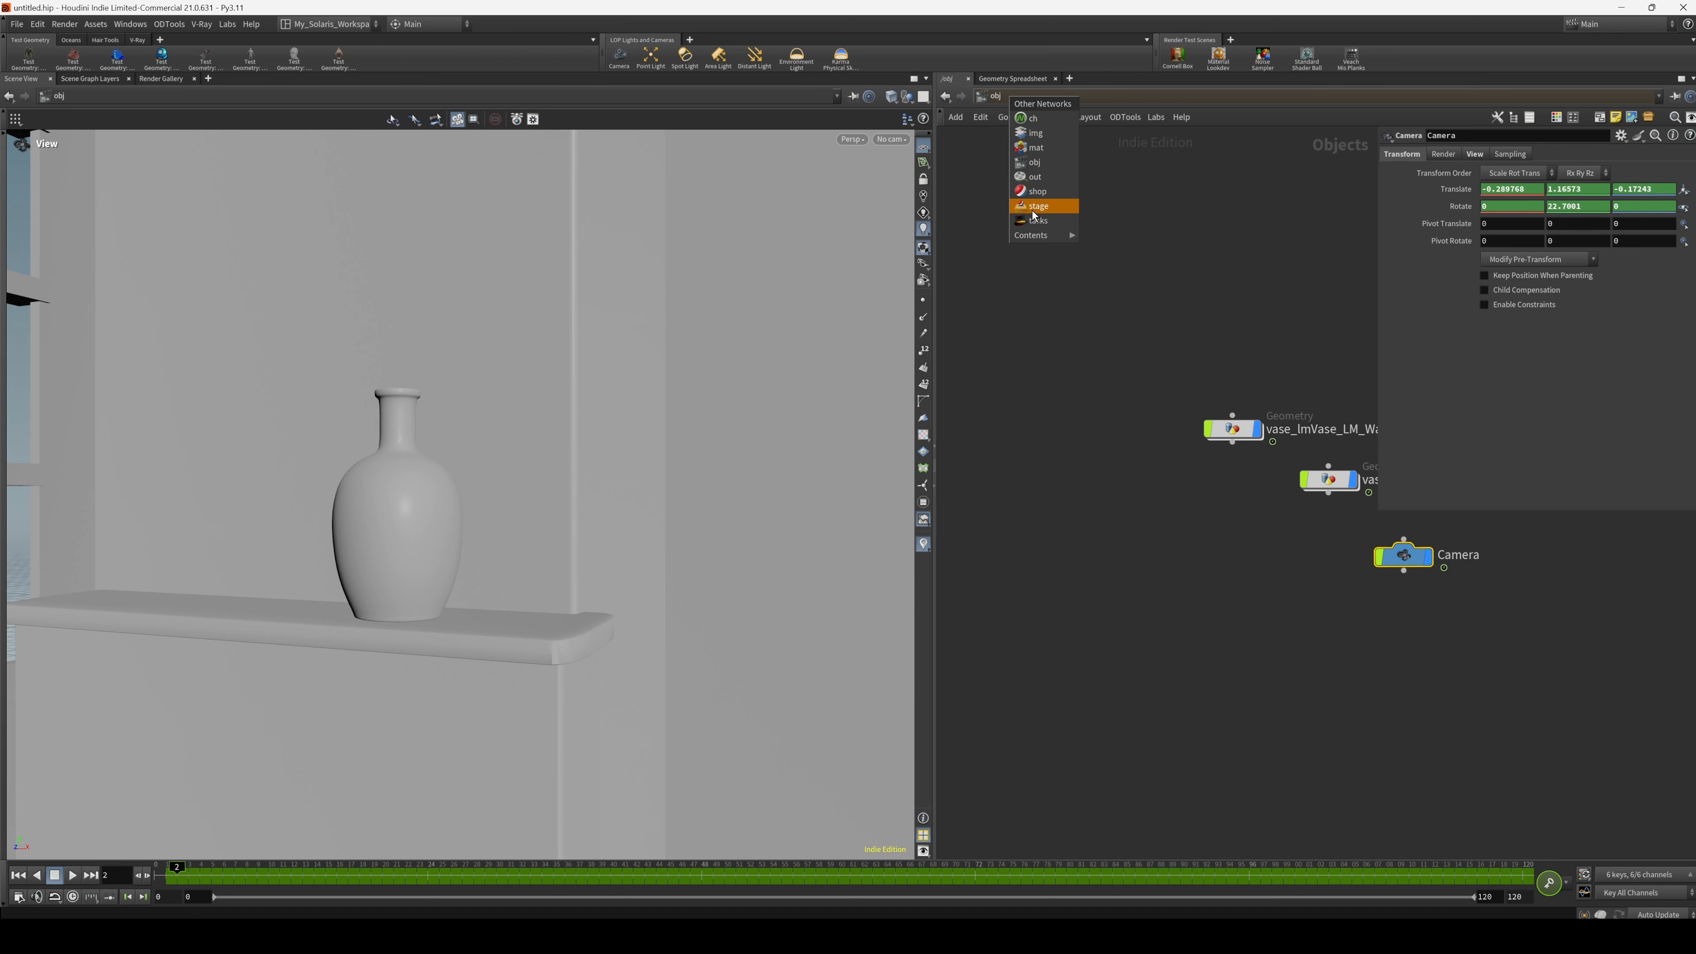
Return to the stage network and paste the copied channels as relative references into camera1's Translate.
{"action": "left_click", "coordinate": [1032, 210]}
{"action": "left_click", "coordinate": [1143, 251]}
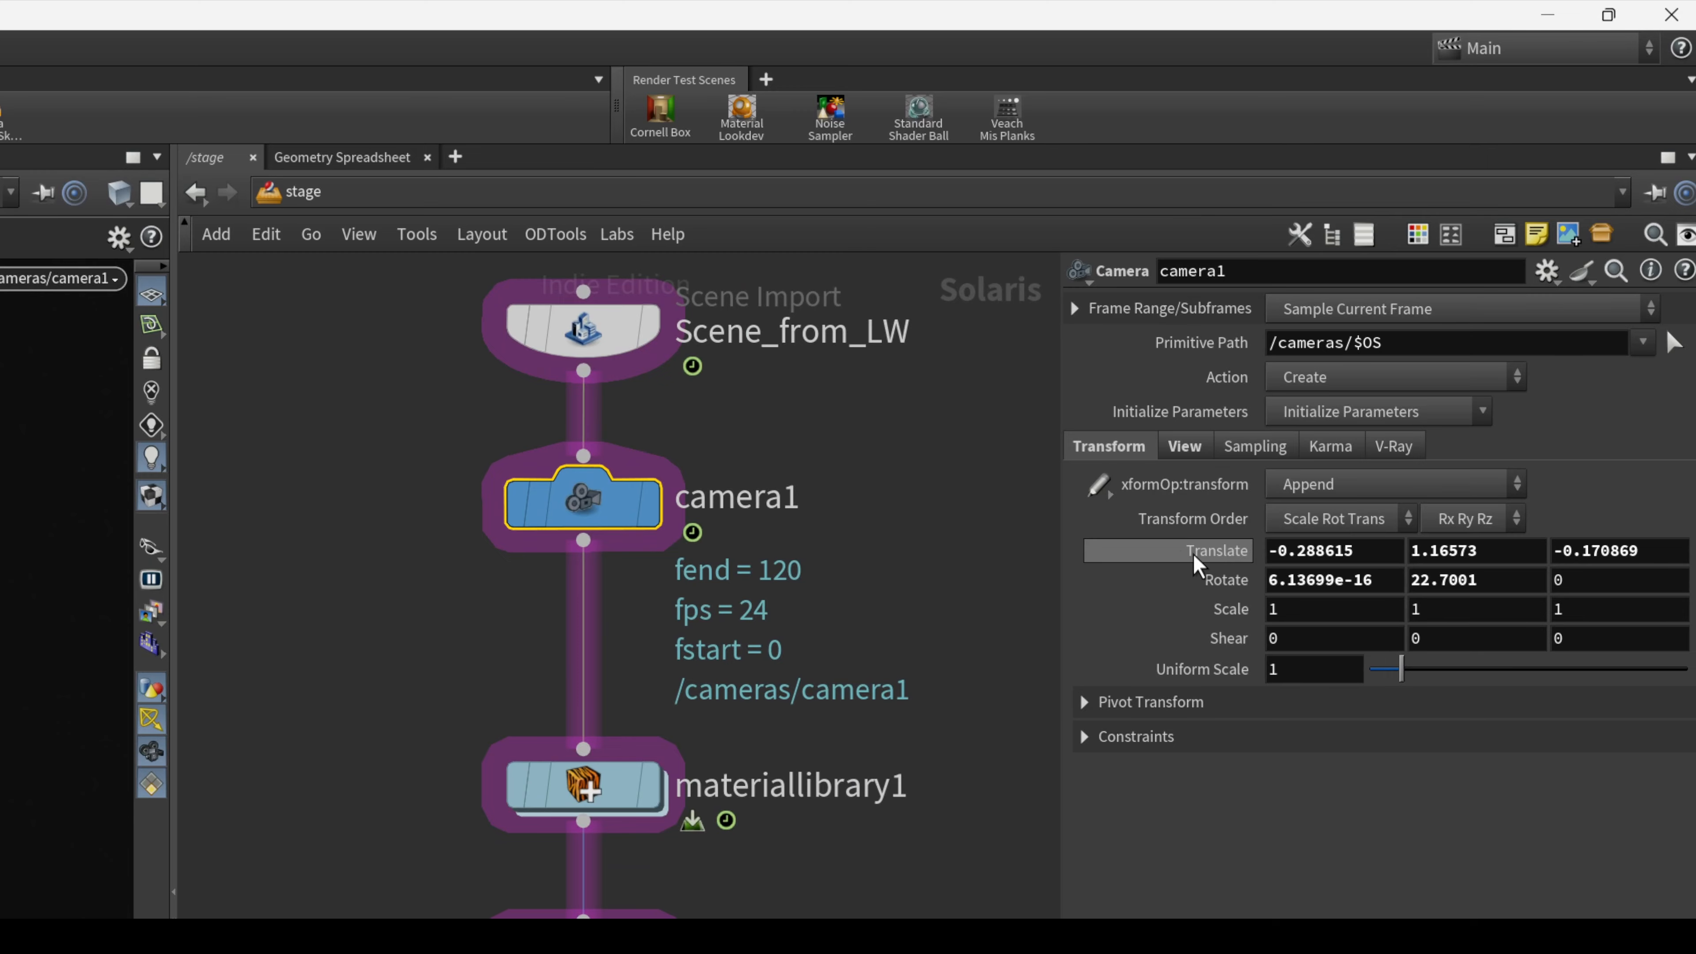
{"action": "right_click", "coordinate": [1207, 564]}
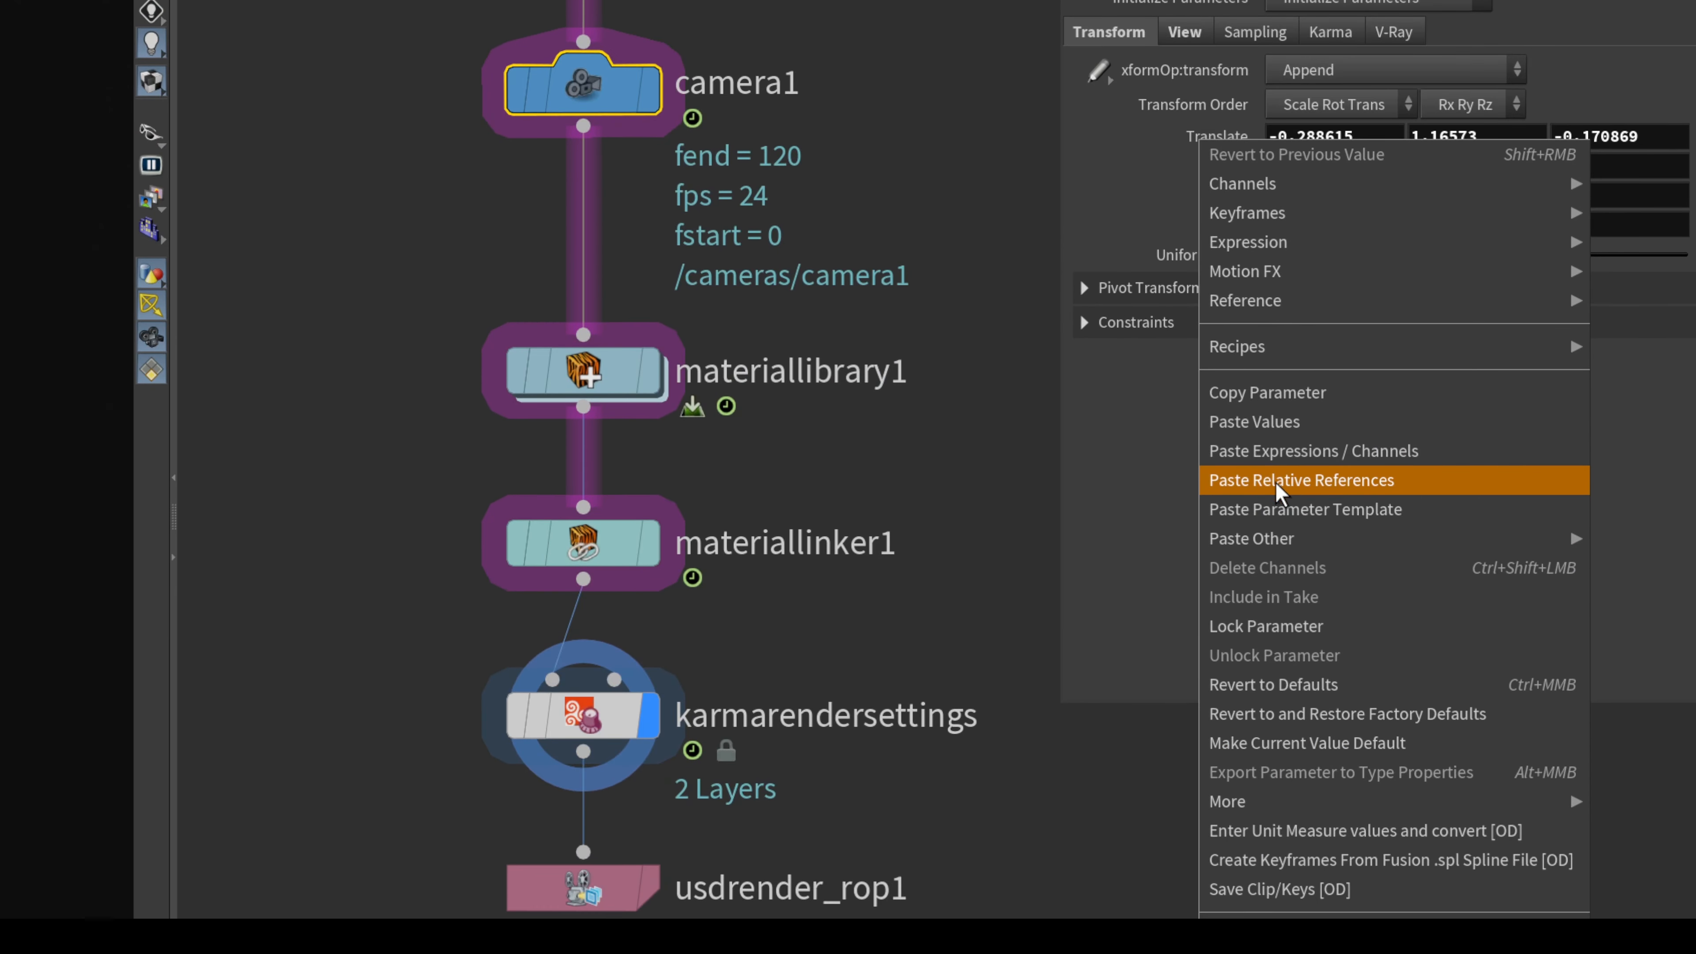
{"action": "left_click", "coordinate": [1275, 488]}
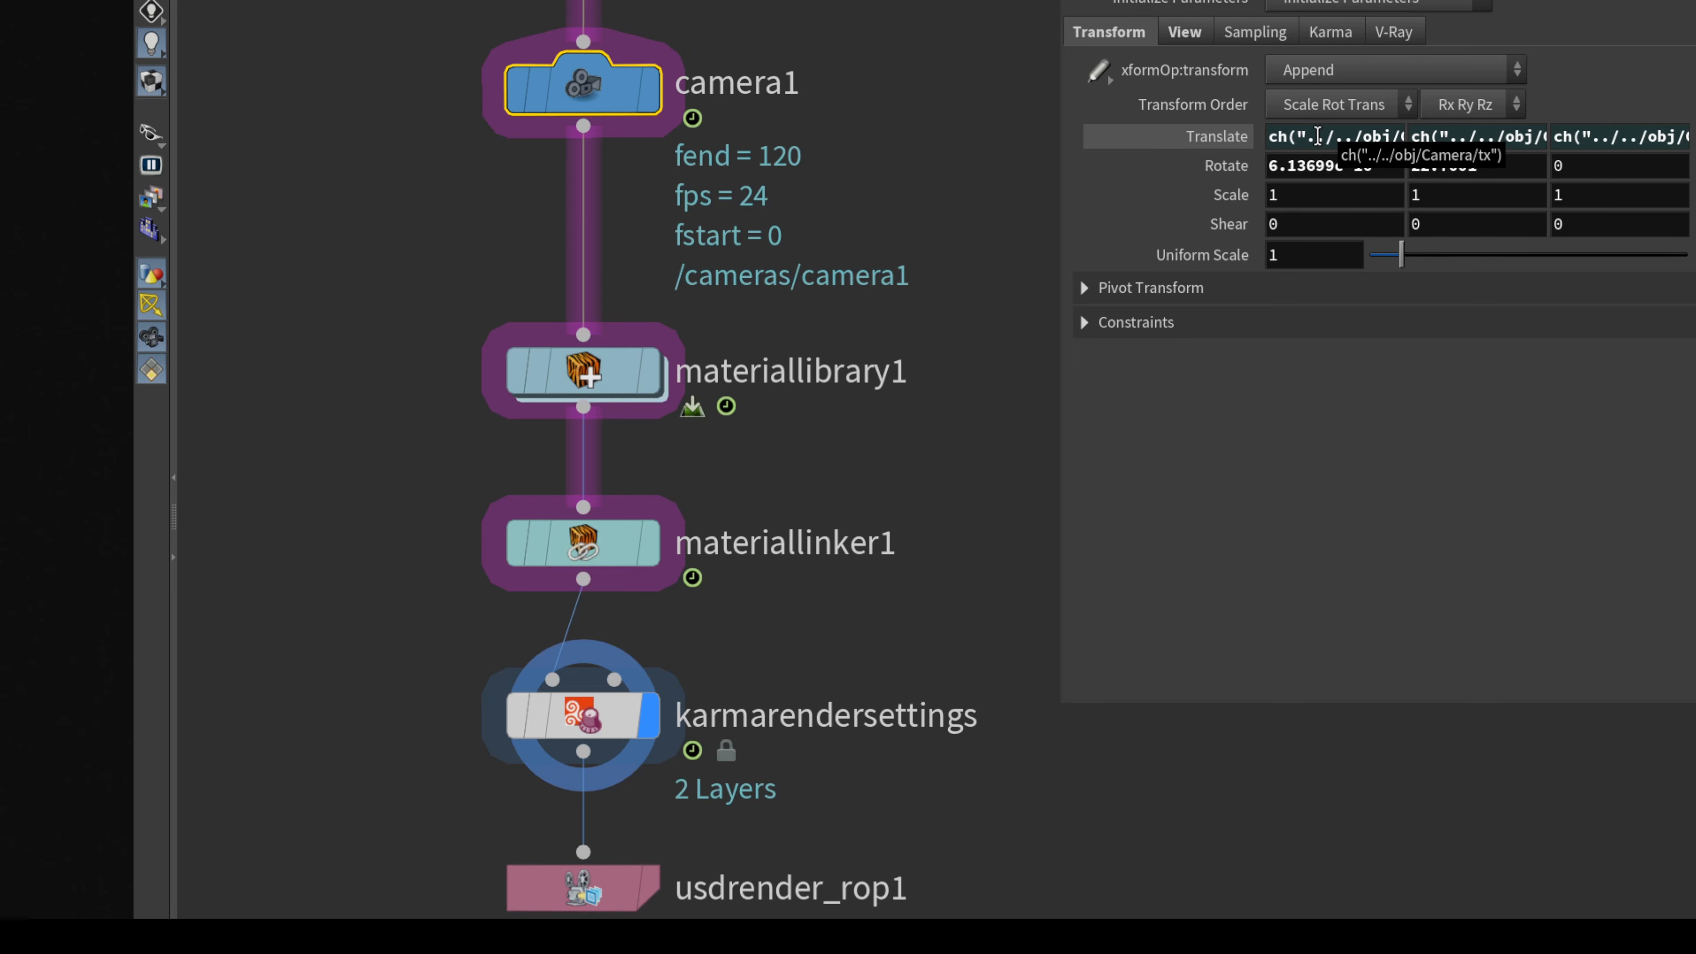
Set camera1's X rotation to 0 and scrub the timeline to check the camera motion, ending at frame 0.
{"action": "mouse_move", "coordinate": [595, 85]}
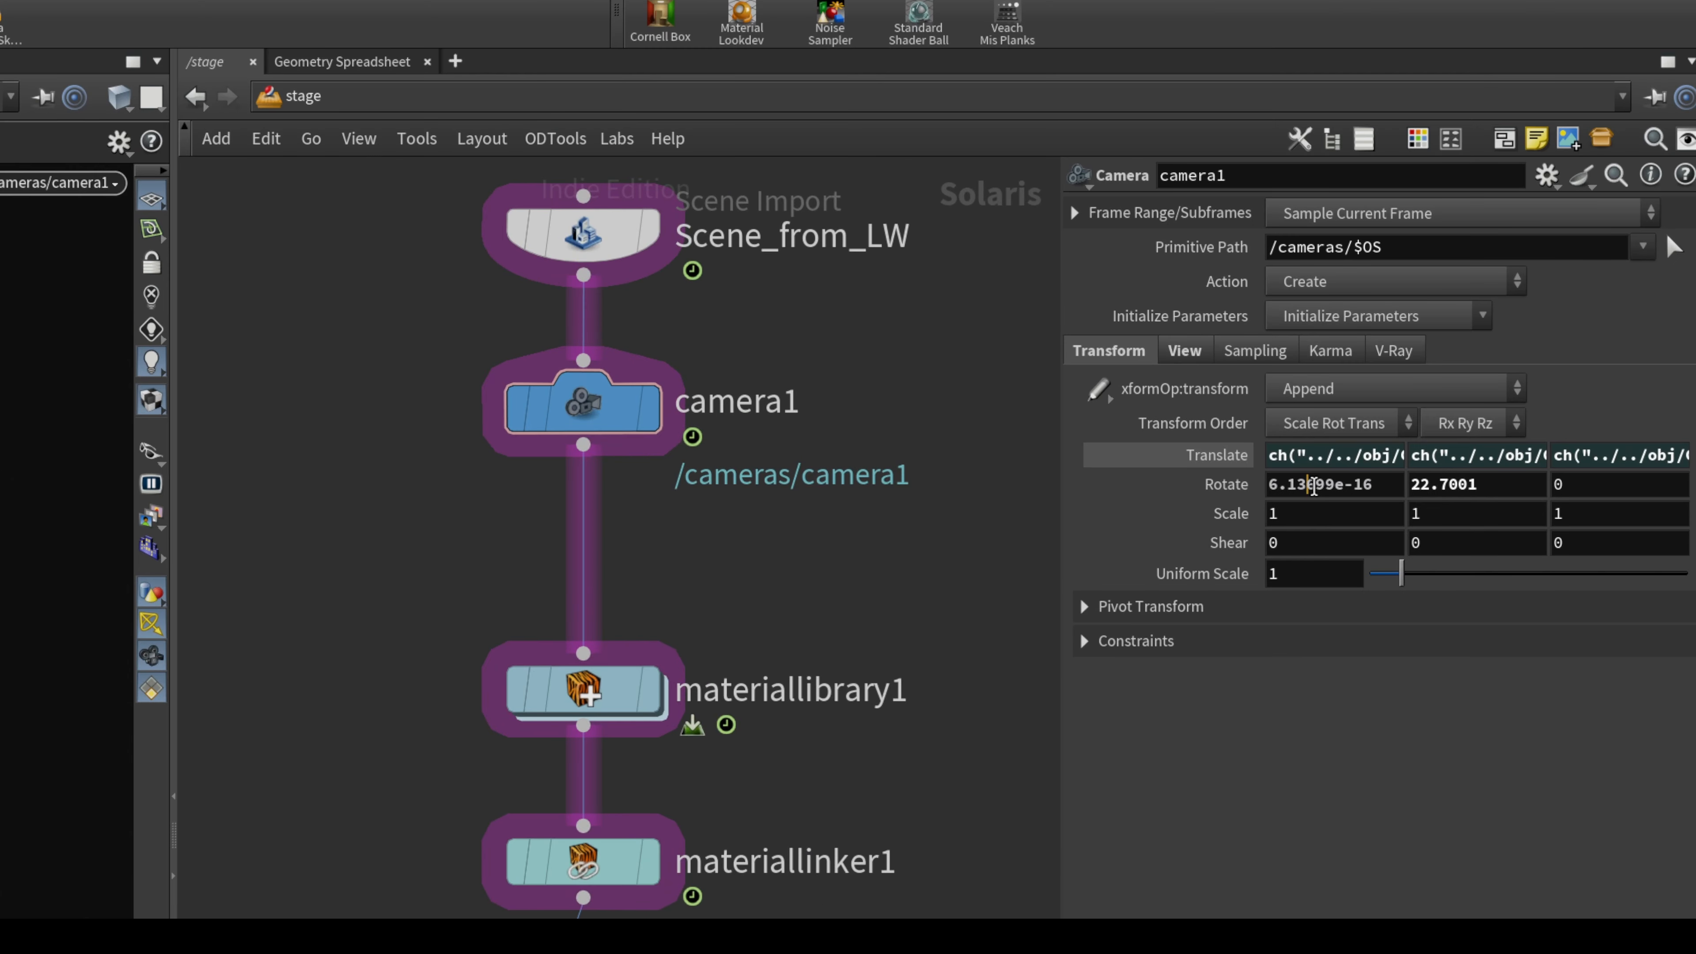
{"action": "left_click", "coordinate": [1314, 167]}
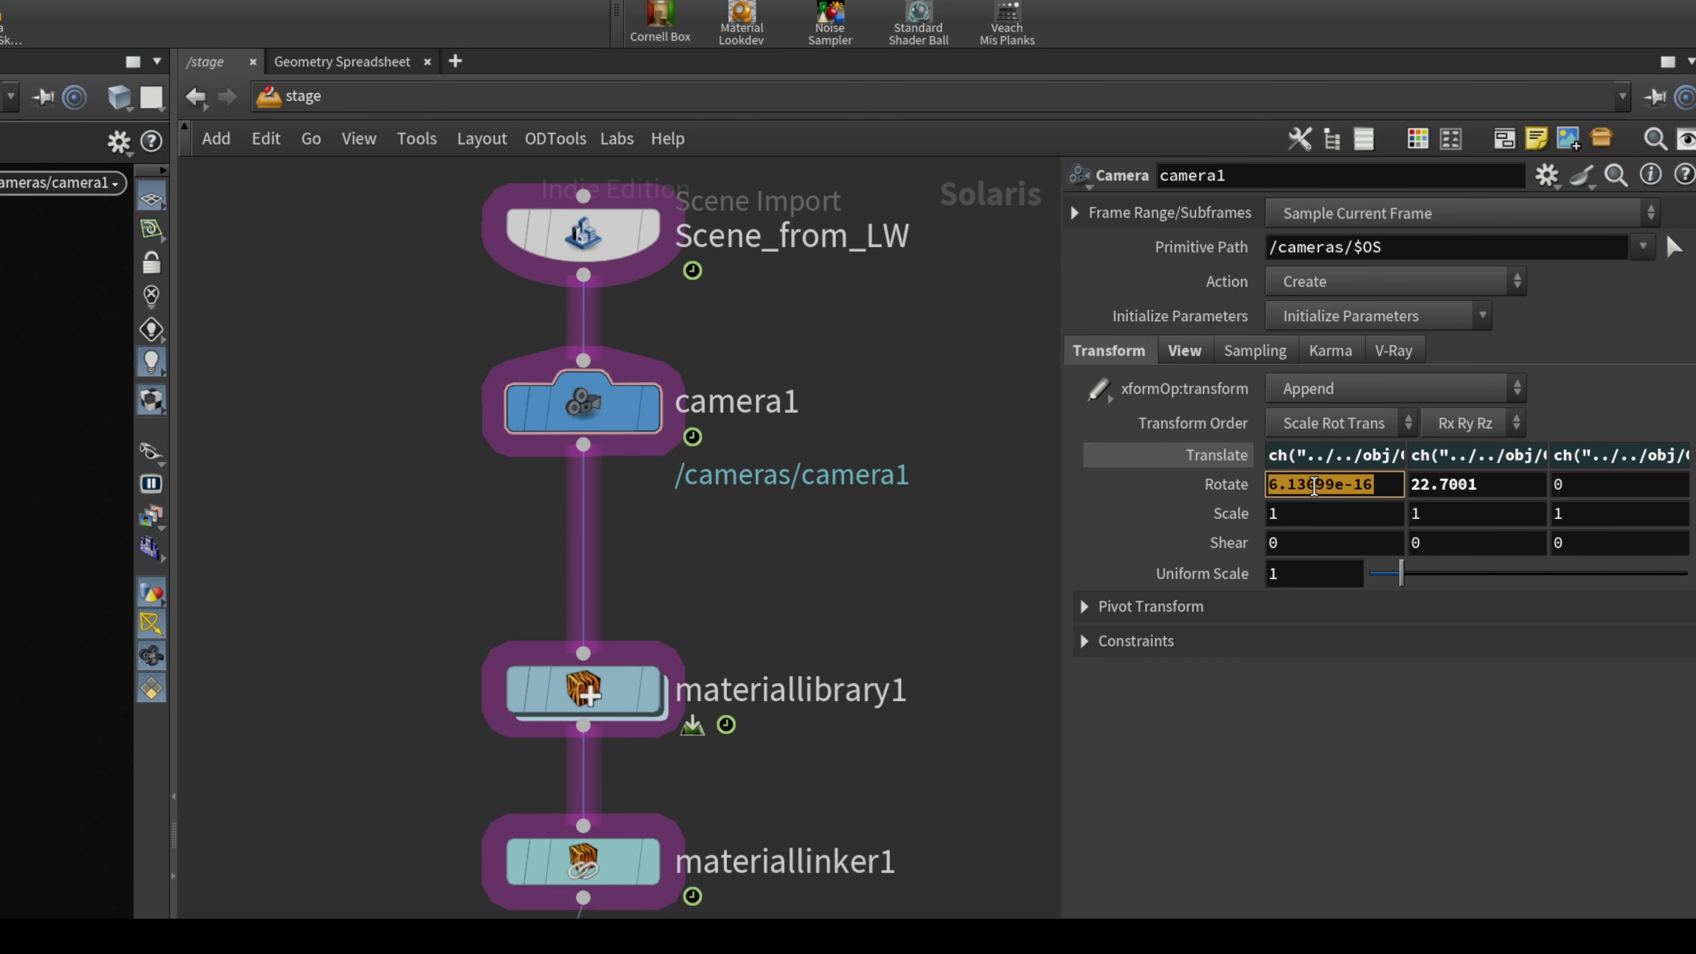
{"action": "type", "text": "0"}
{"action": "key", "text": "Return"}
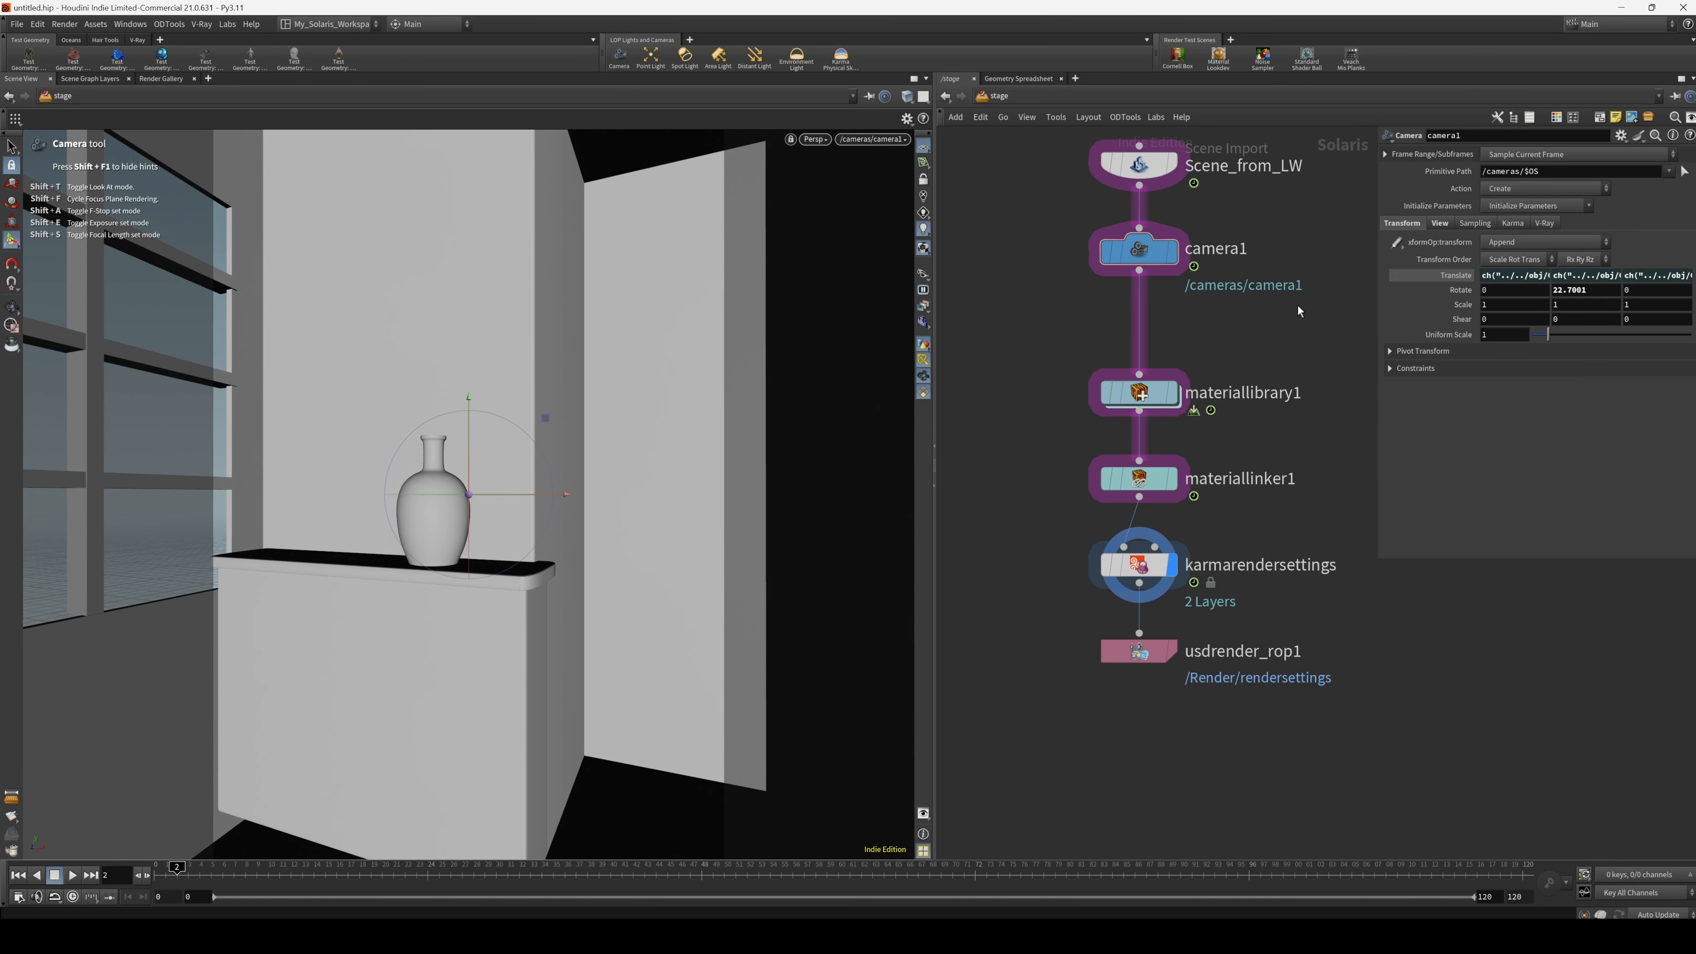
{"action": "mouse_move", "coordinate": [1128, 259]}
{"action": "left_click_drag", "start_coordinate": [186, 865], "coordinate": [281, 879]}
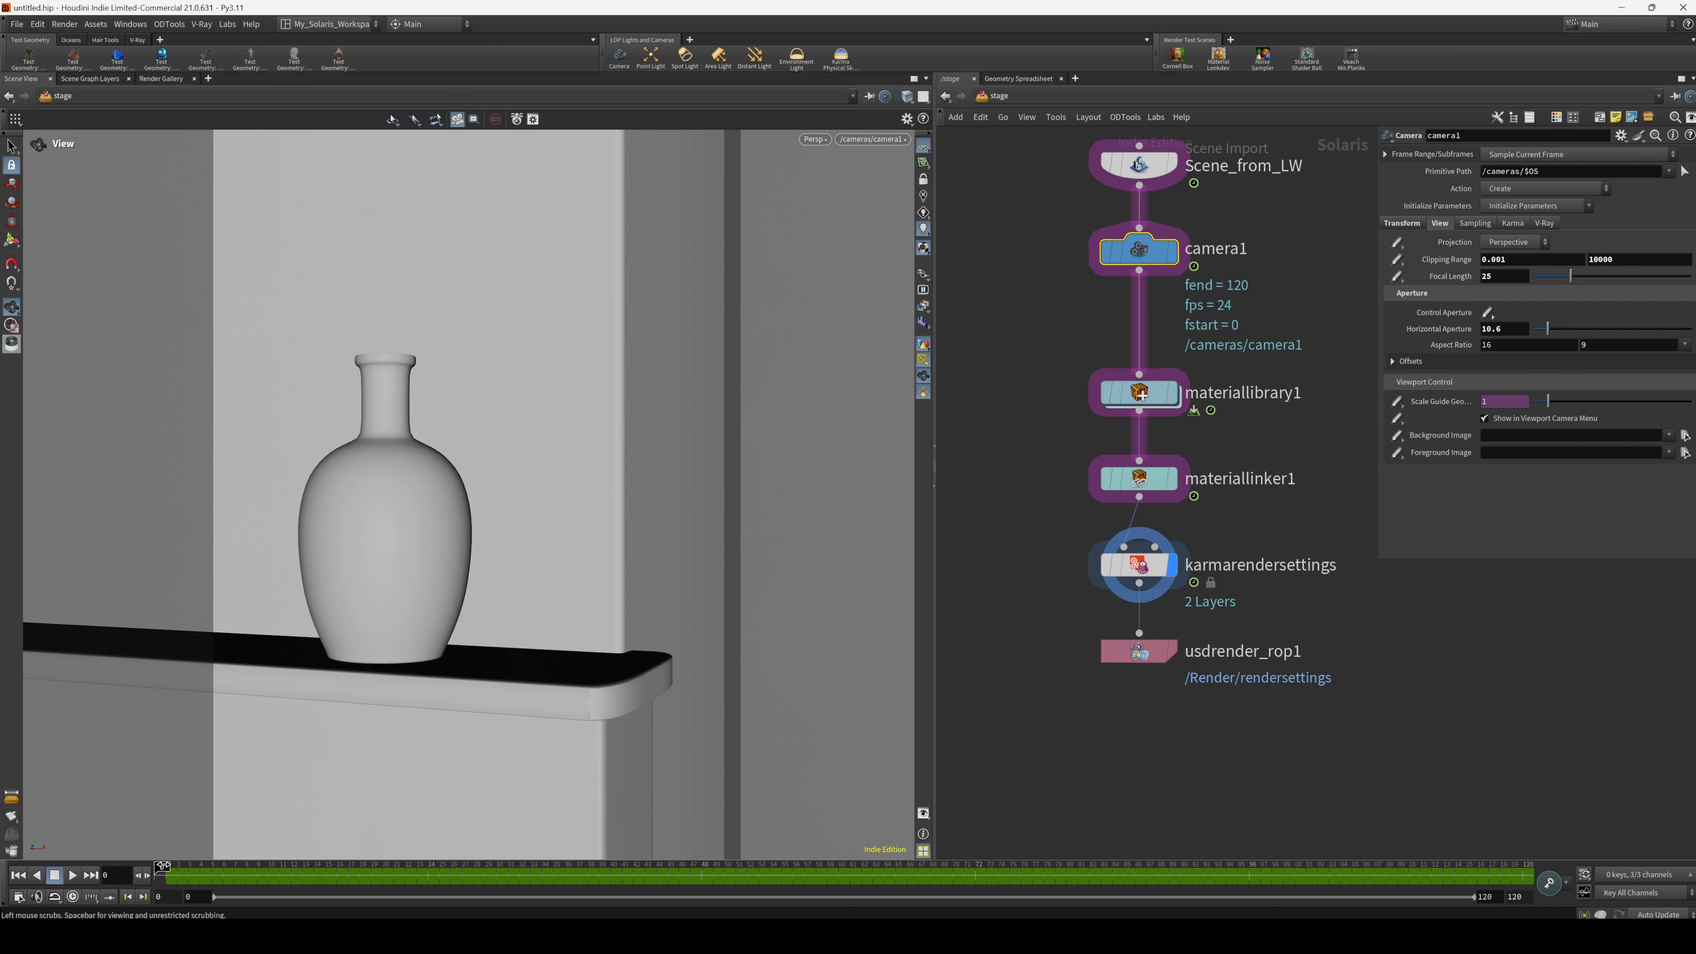
{"action": "mouse_move", "coordinate": [162, 872]}
{"action": "left_mouse_down"}
{"action": "mouse_move", "coordinate": [1519, 869]}
{"action": "mouse_move", "coordinate": [162, 870]}
{"action": "left_mouse_up"}
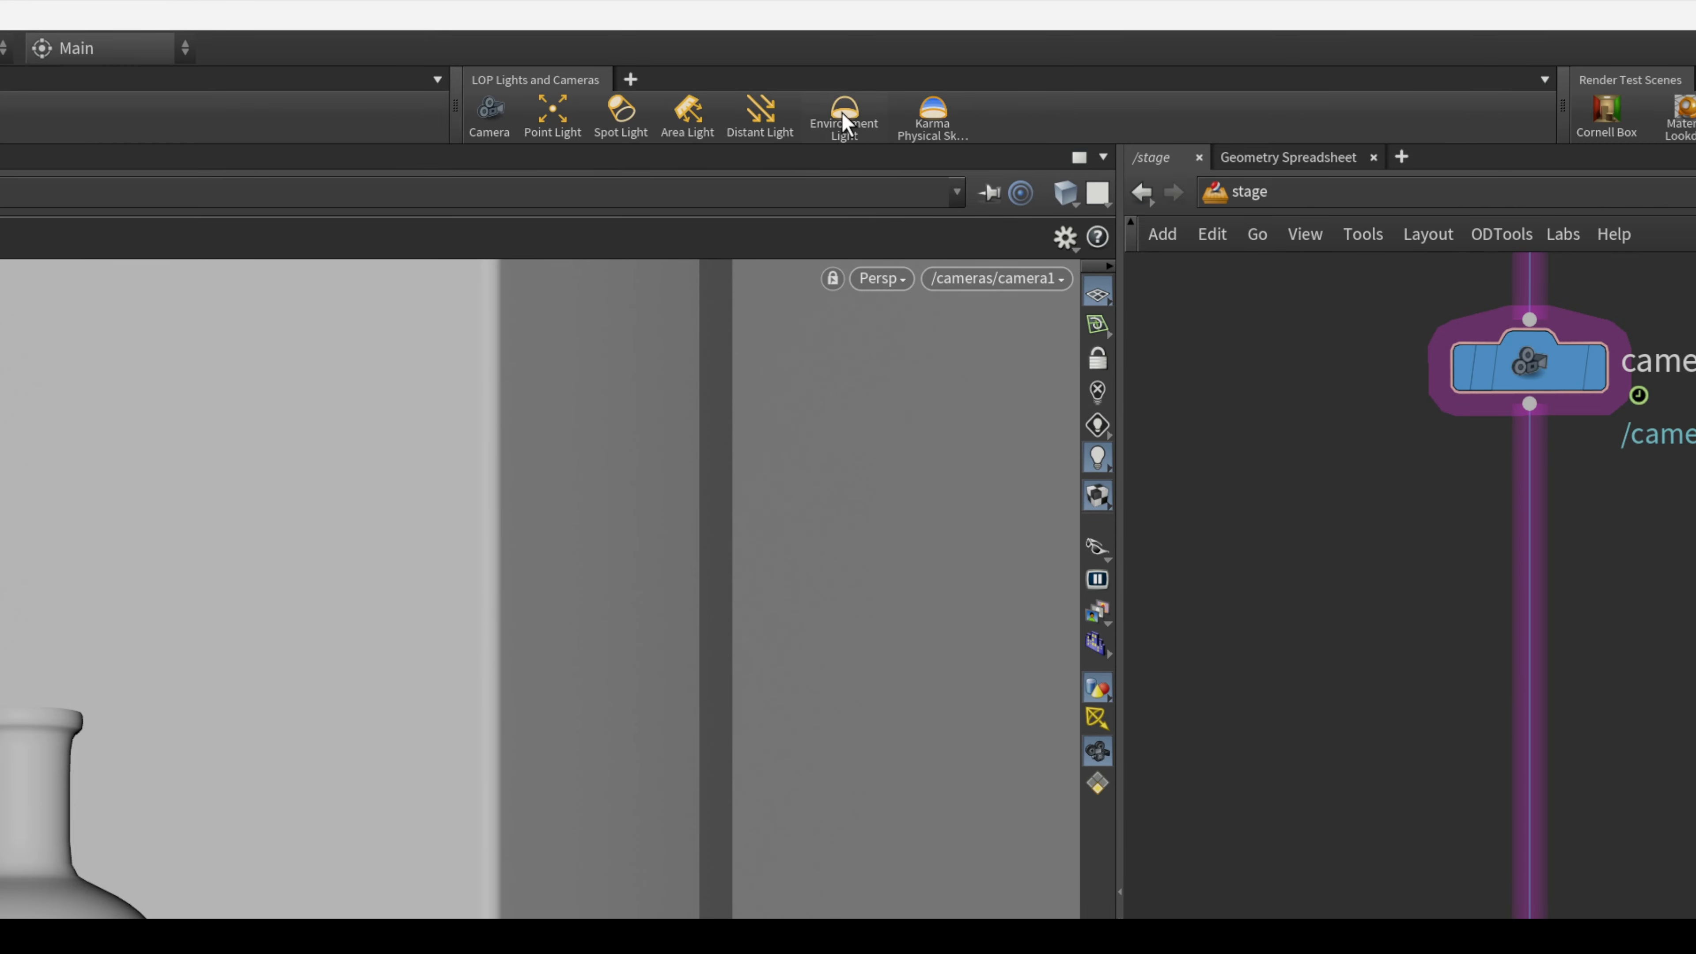
Add a dome light and insert it between camera1 and materiallibrary1.
{"action": "left_click", "coordinate": [841, 115]}
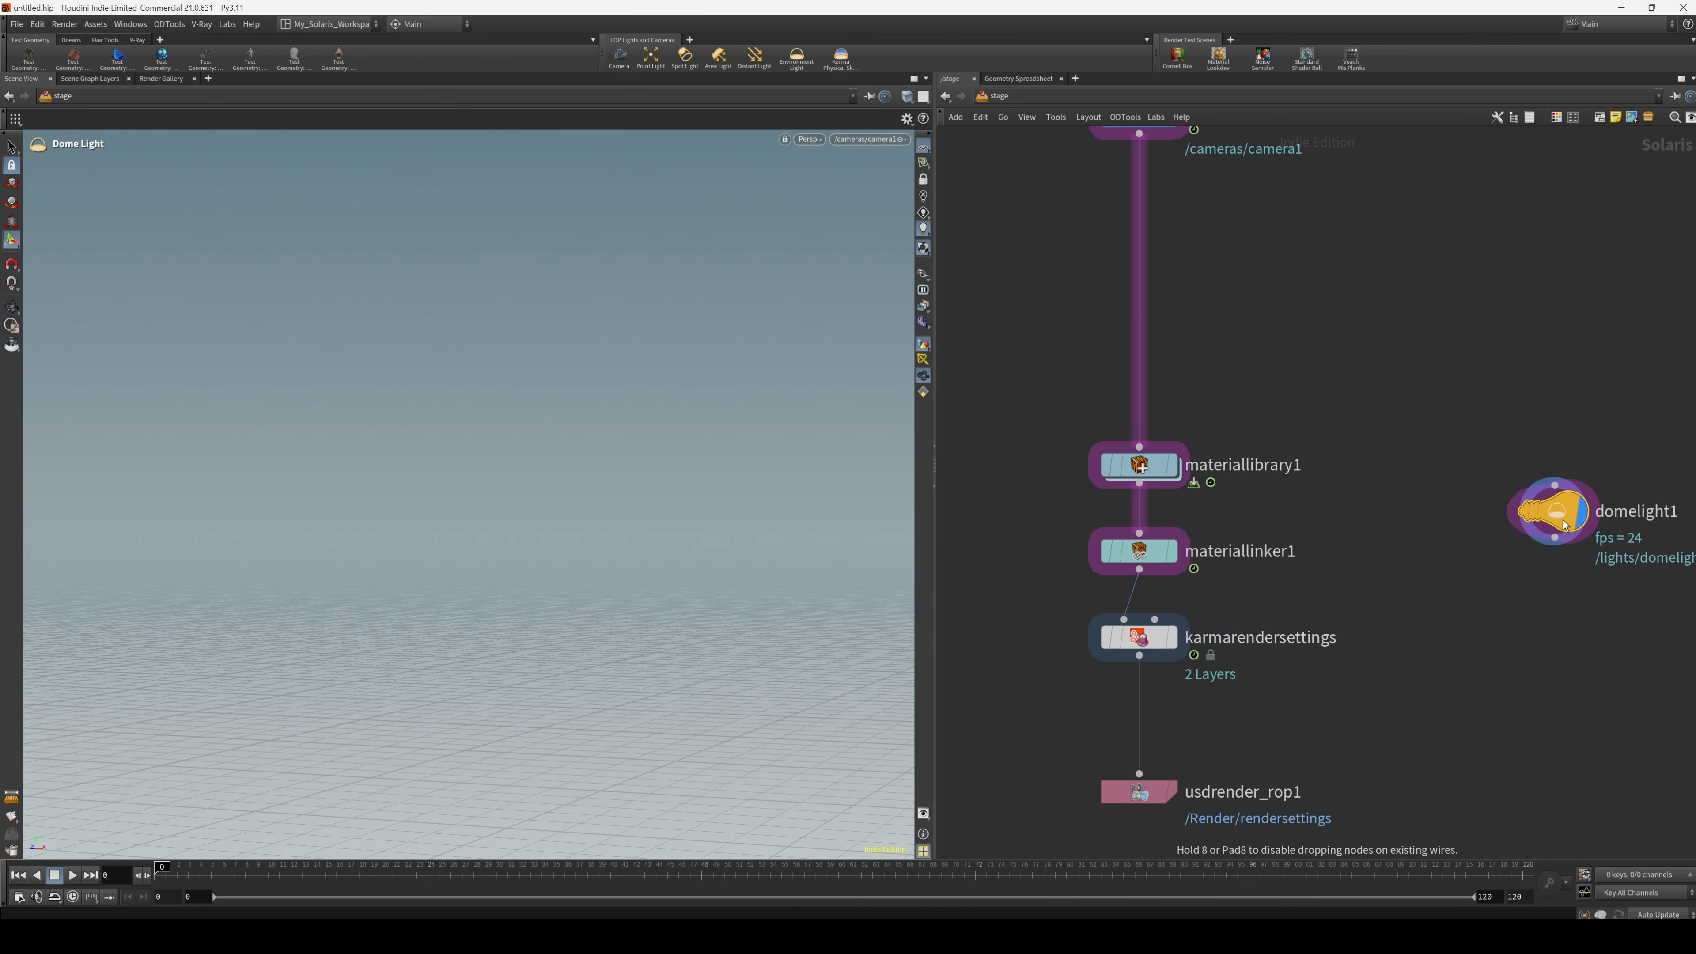
{"action": "left_click_drag", "start_coordinate": [1566, 521], "coordinate": [1156, 263]}
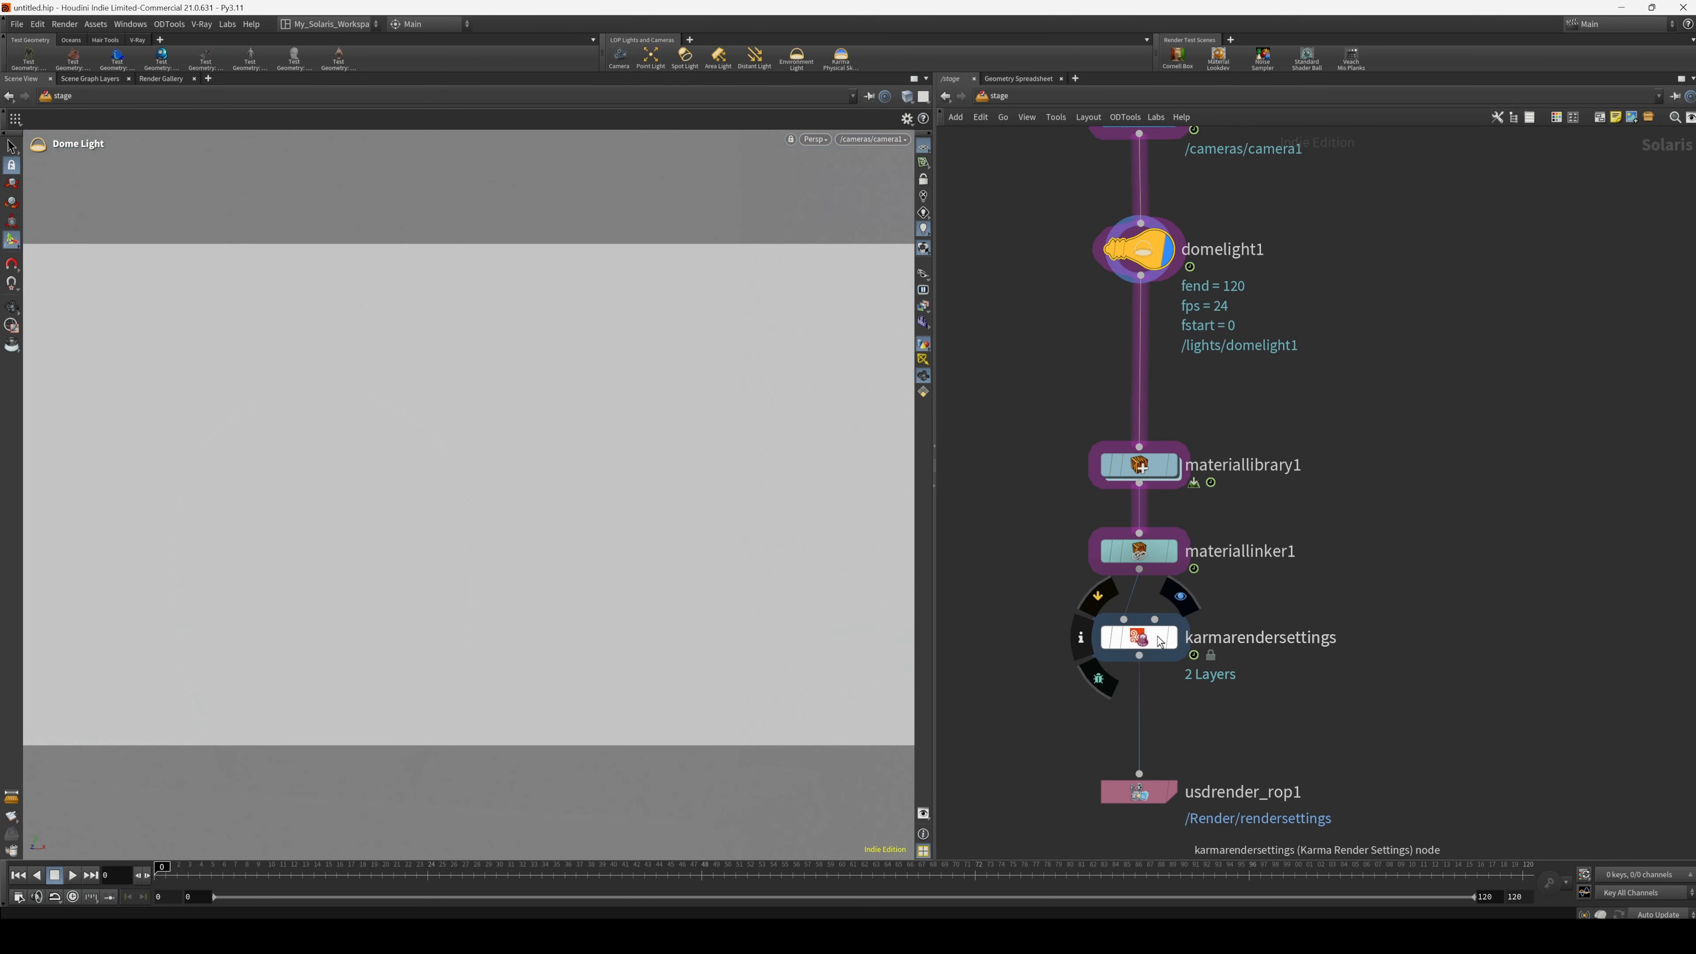
Display the karmarendersettings node and render the viewport with Karma XPU.
{"action": "left_click", "coordinate": [1174, 637]}
{"action": "left_click", "coordinate": [816, 140]}
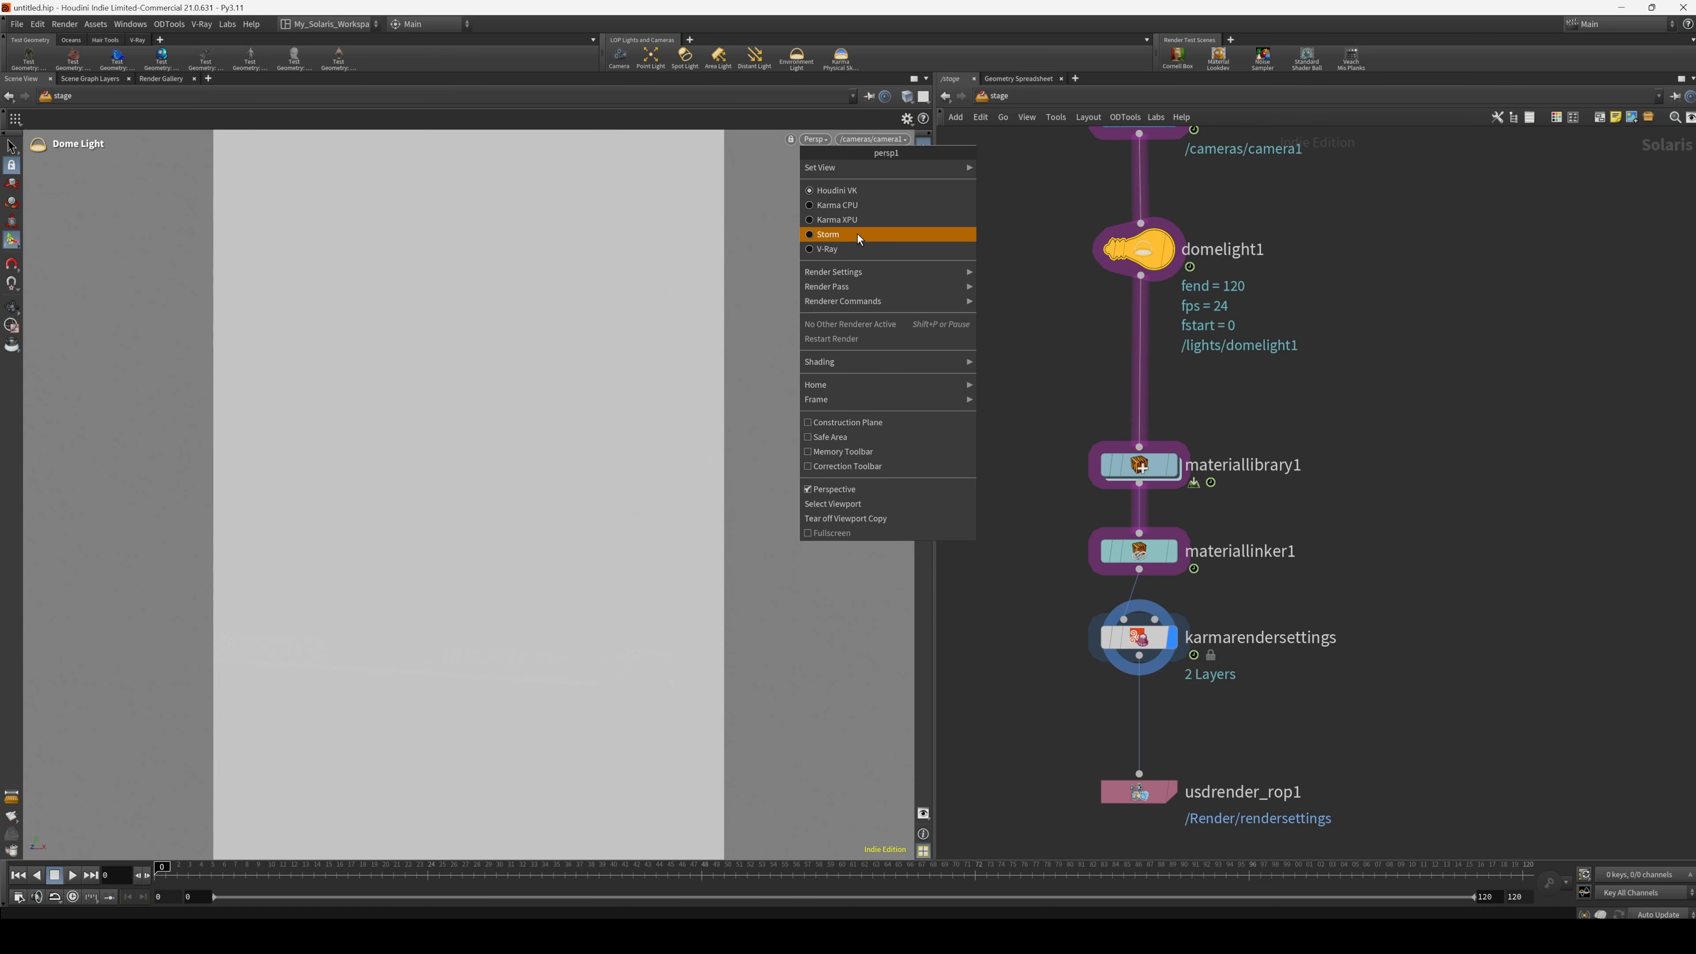
{"action": "left_click", "coordinate": [850, 221]}
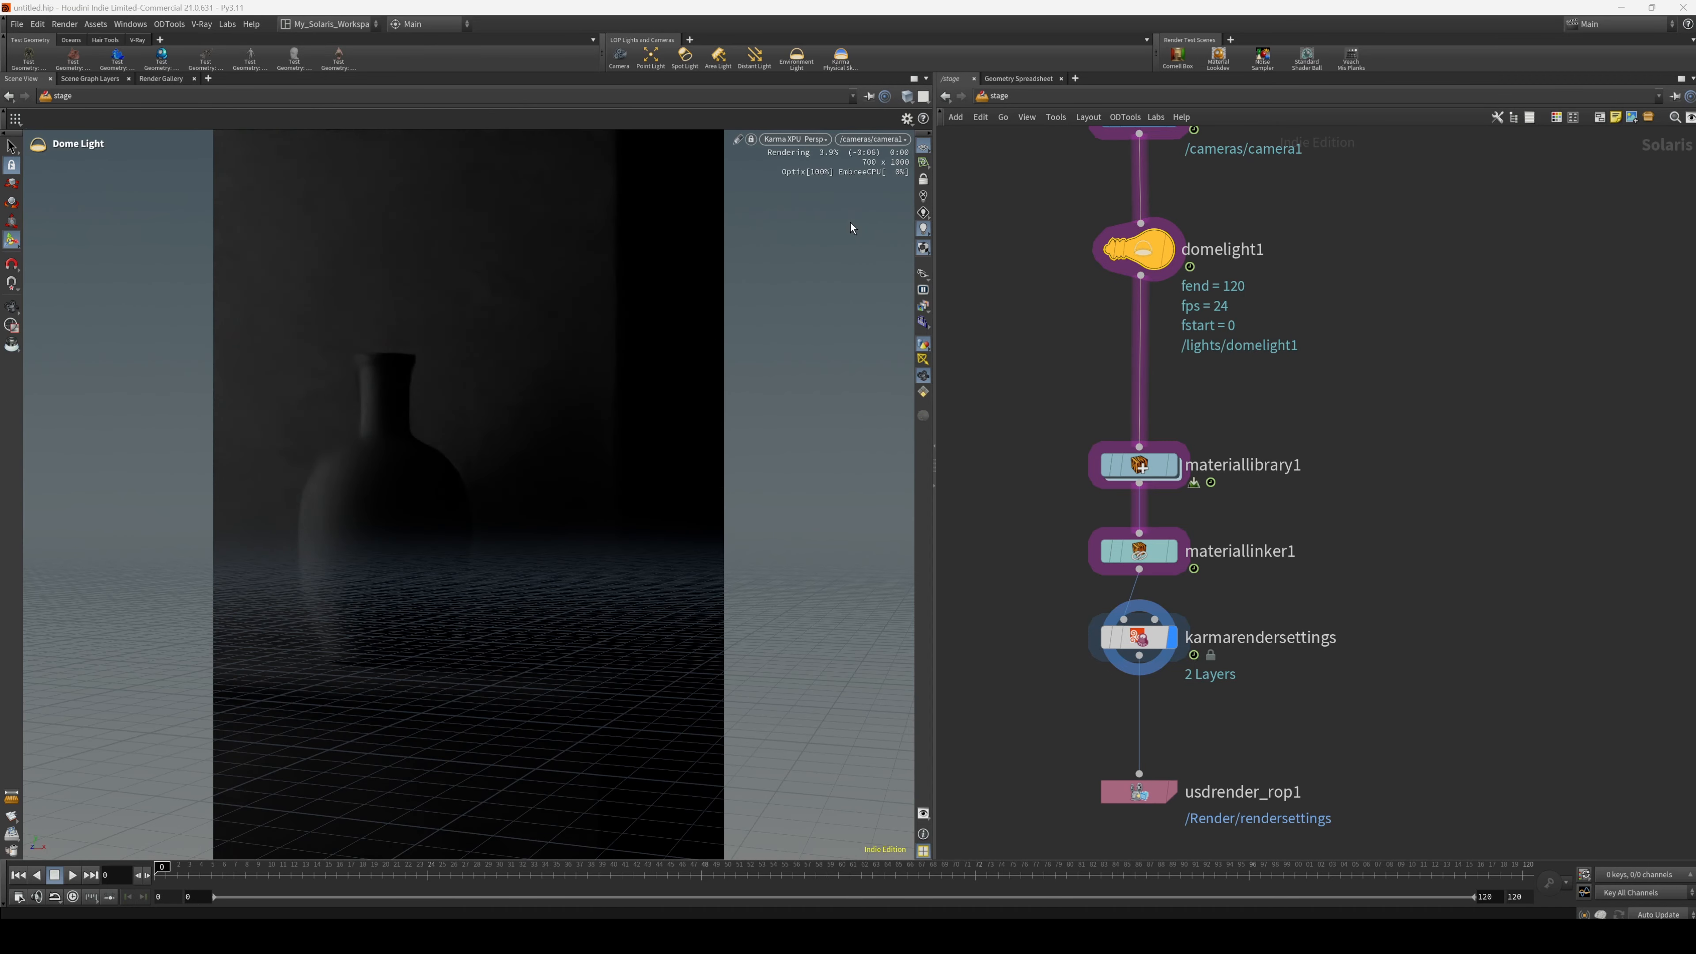
Raise the exposure of domelight1 to 4.8.
{"action": "key", "text": "p"}
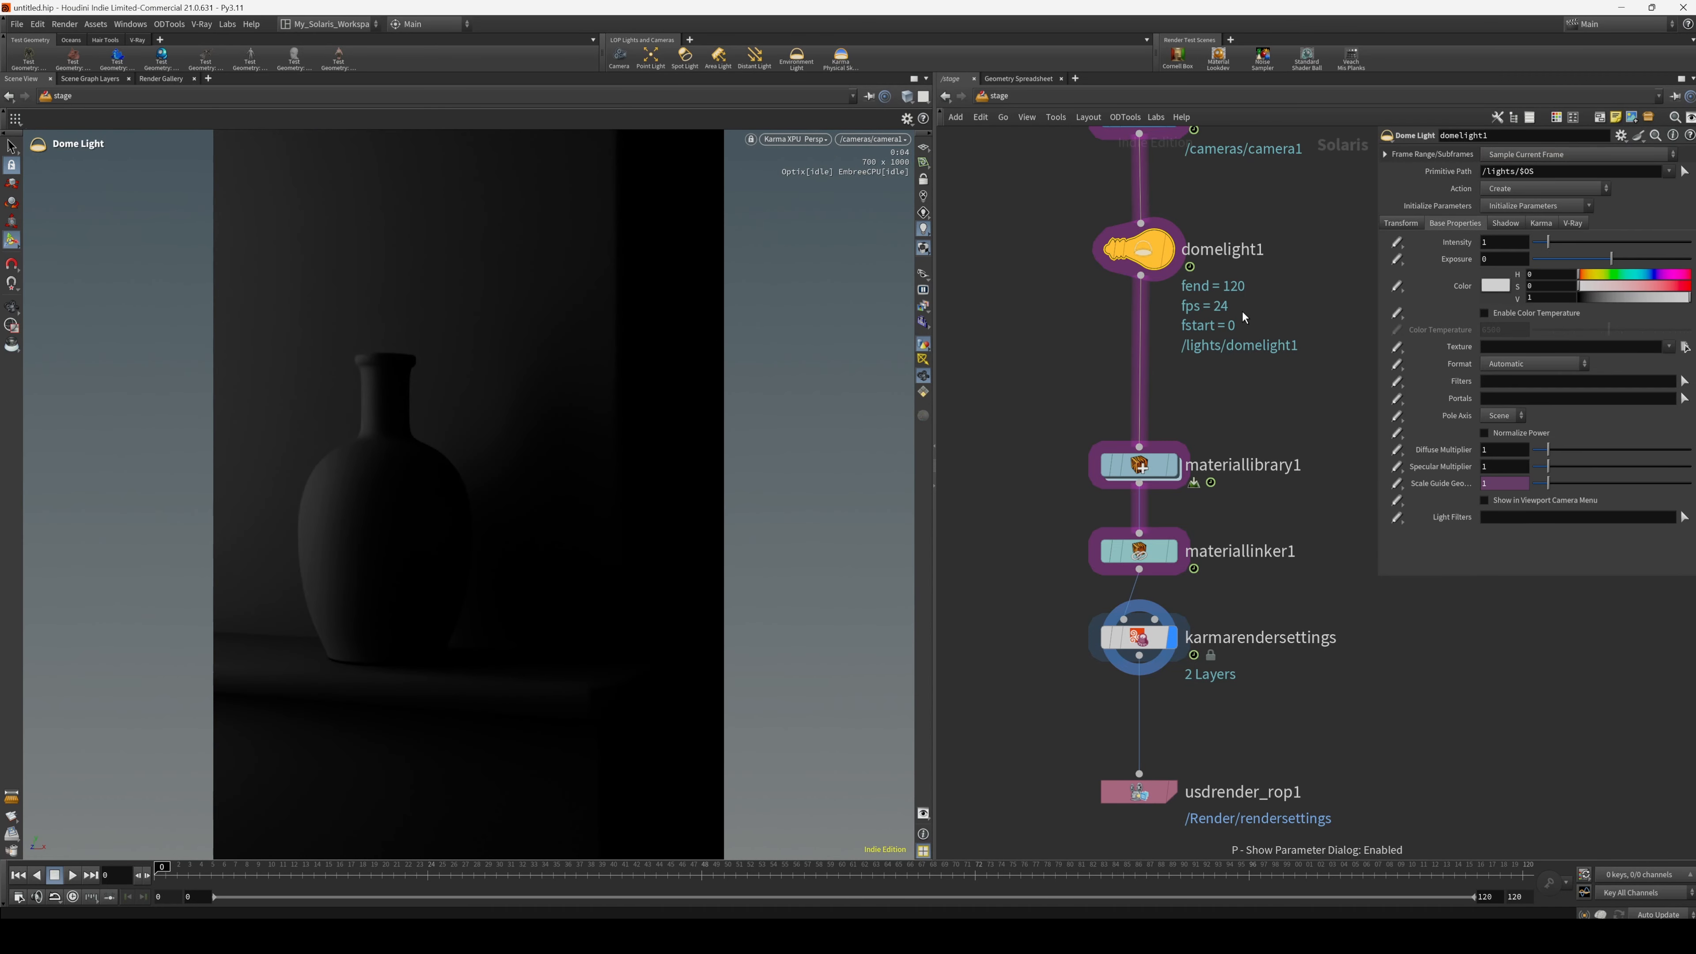
{"action": "left_click", "coordinate": [1404, 224]}
{"action": "left_click", "coordinate": [1430, 222]}
{"action": "left_click_drag", "start_coordinate": [1610, 257], "coordinate": [1652, 258]}
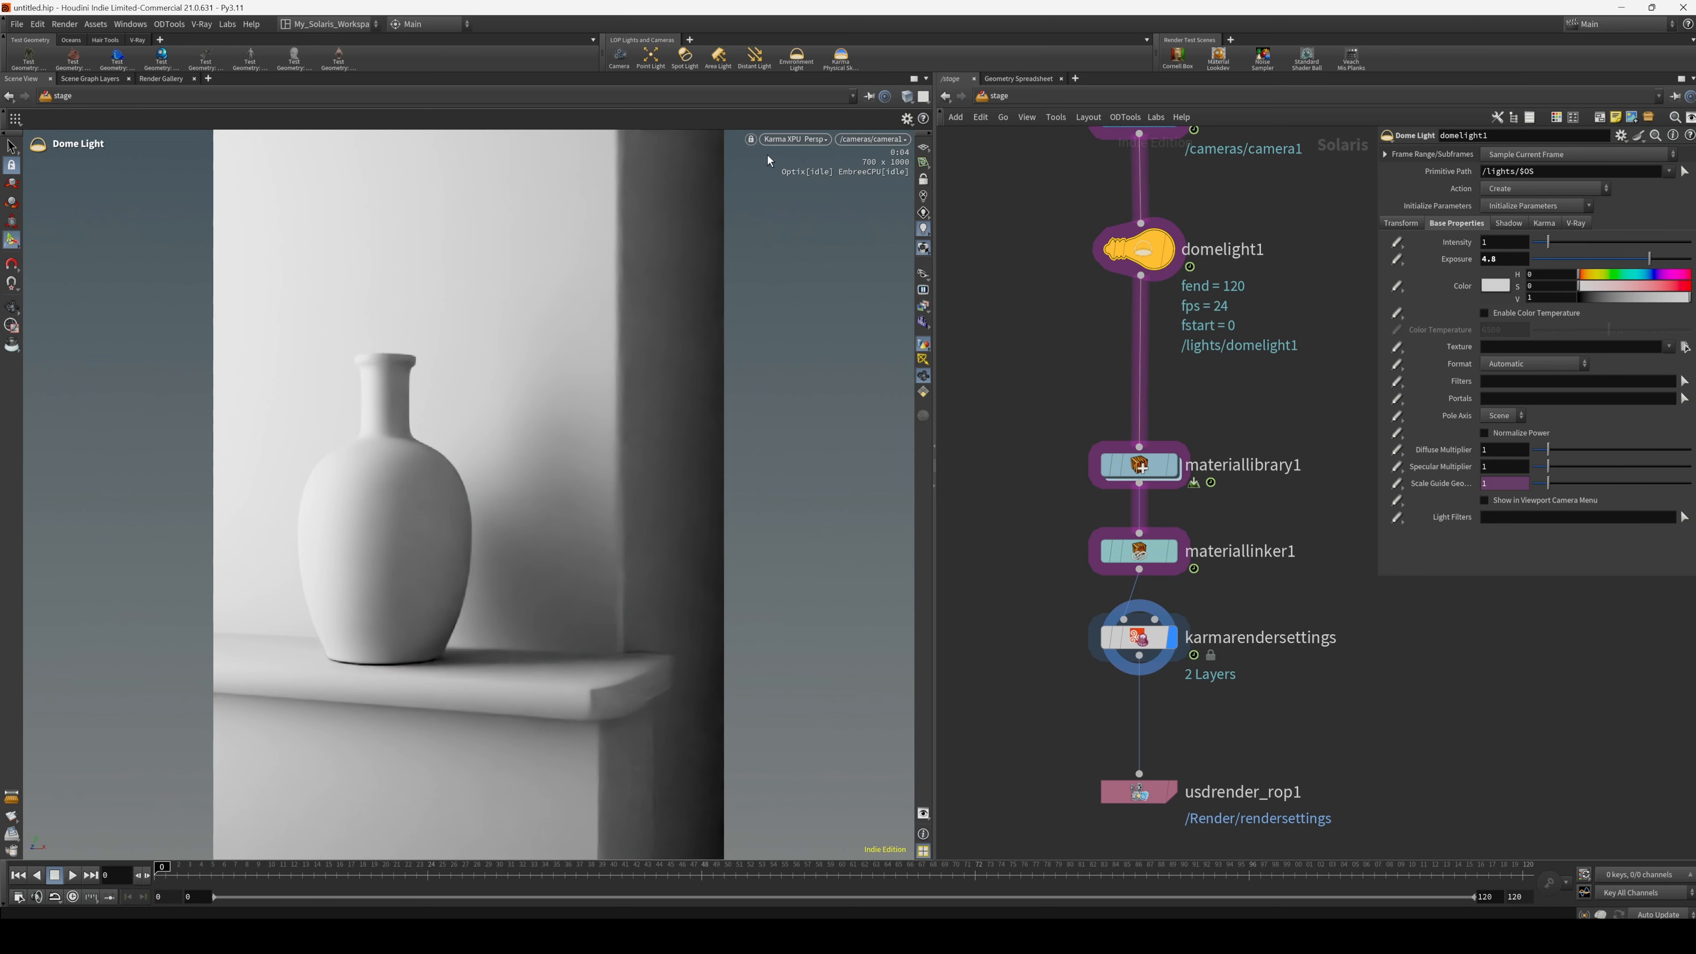
Switch the viewport renderer back to Houdini VK.
{"action": "left_click", "coordinate": [800, 140]}
{"action": "left_click", "coordinate": [838, 190]}
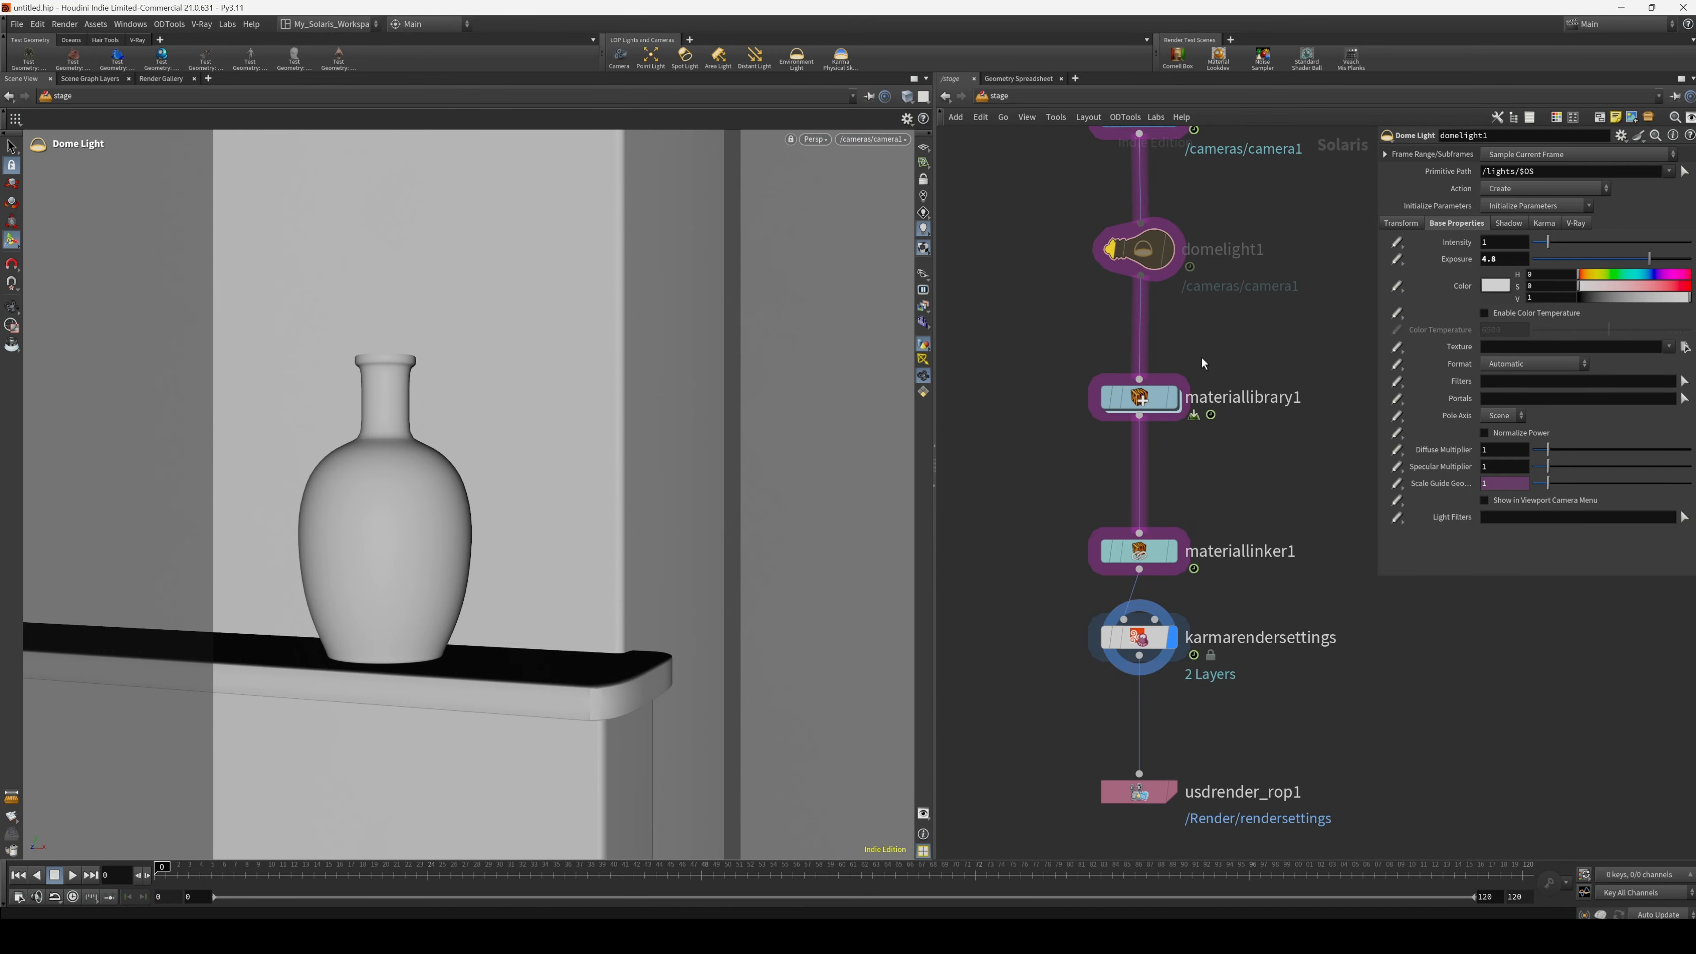
Add a USD MaterialX Builder inside materiallibrary1 and rename it Vase.
{"action": "double_click", "coordinate": [1171, 402]}
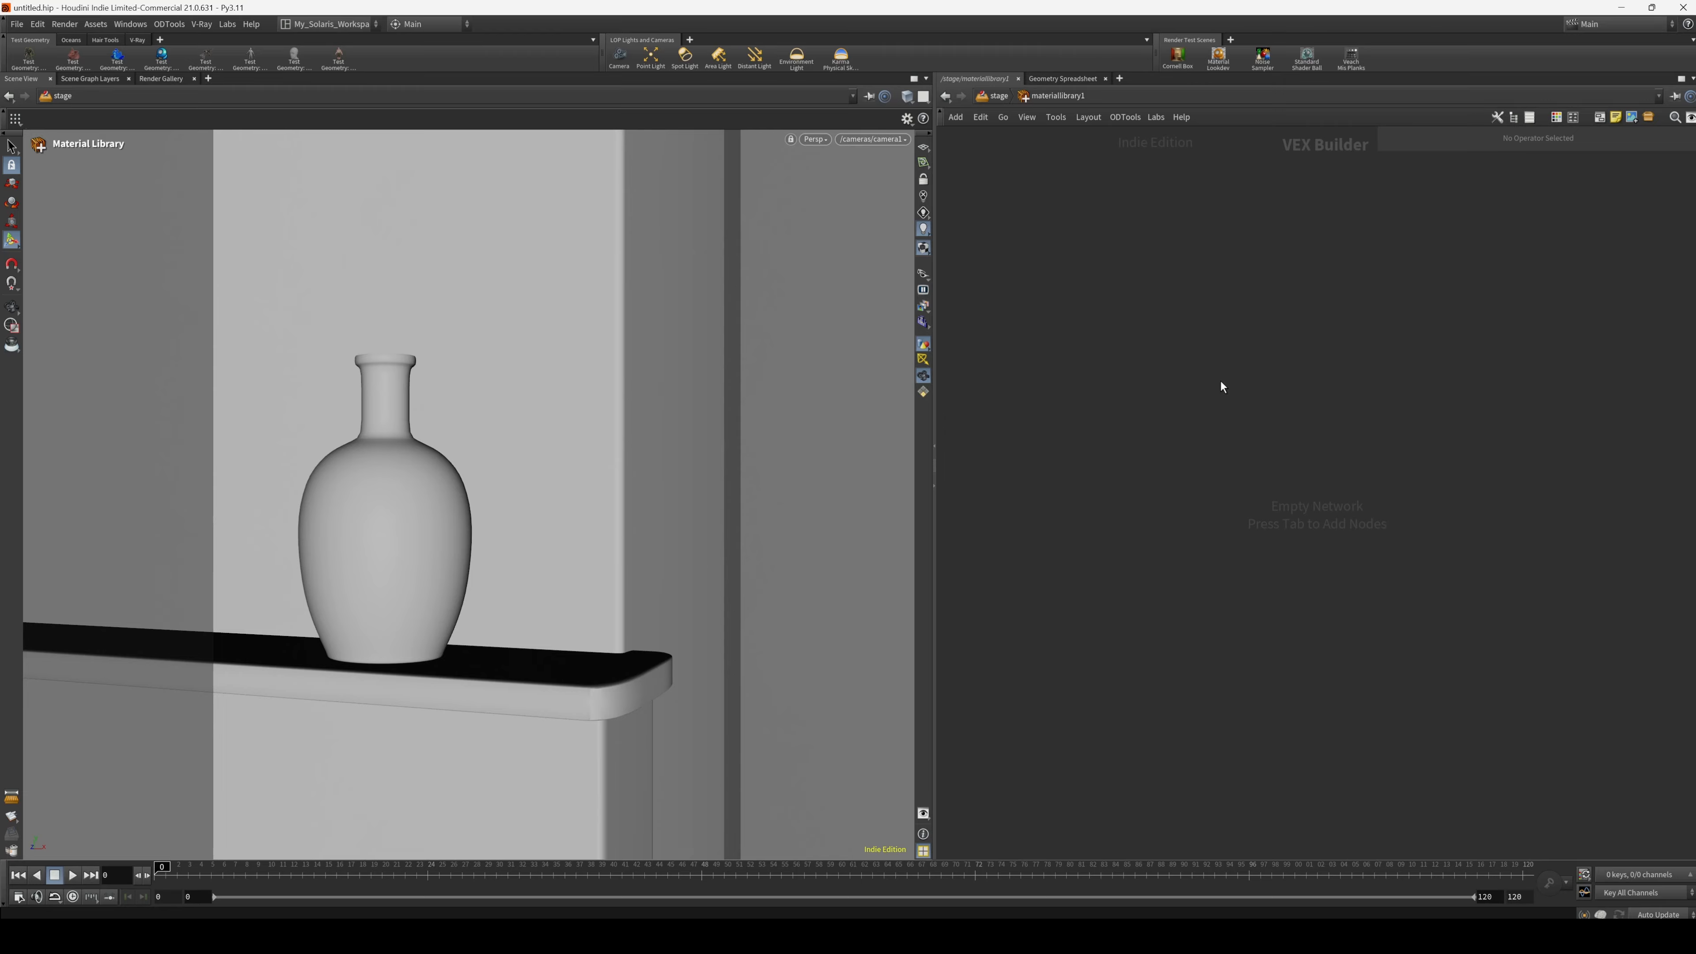
{"action": "key", "text": "Tab"}
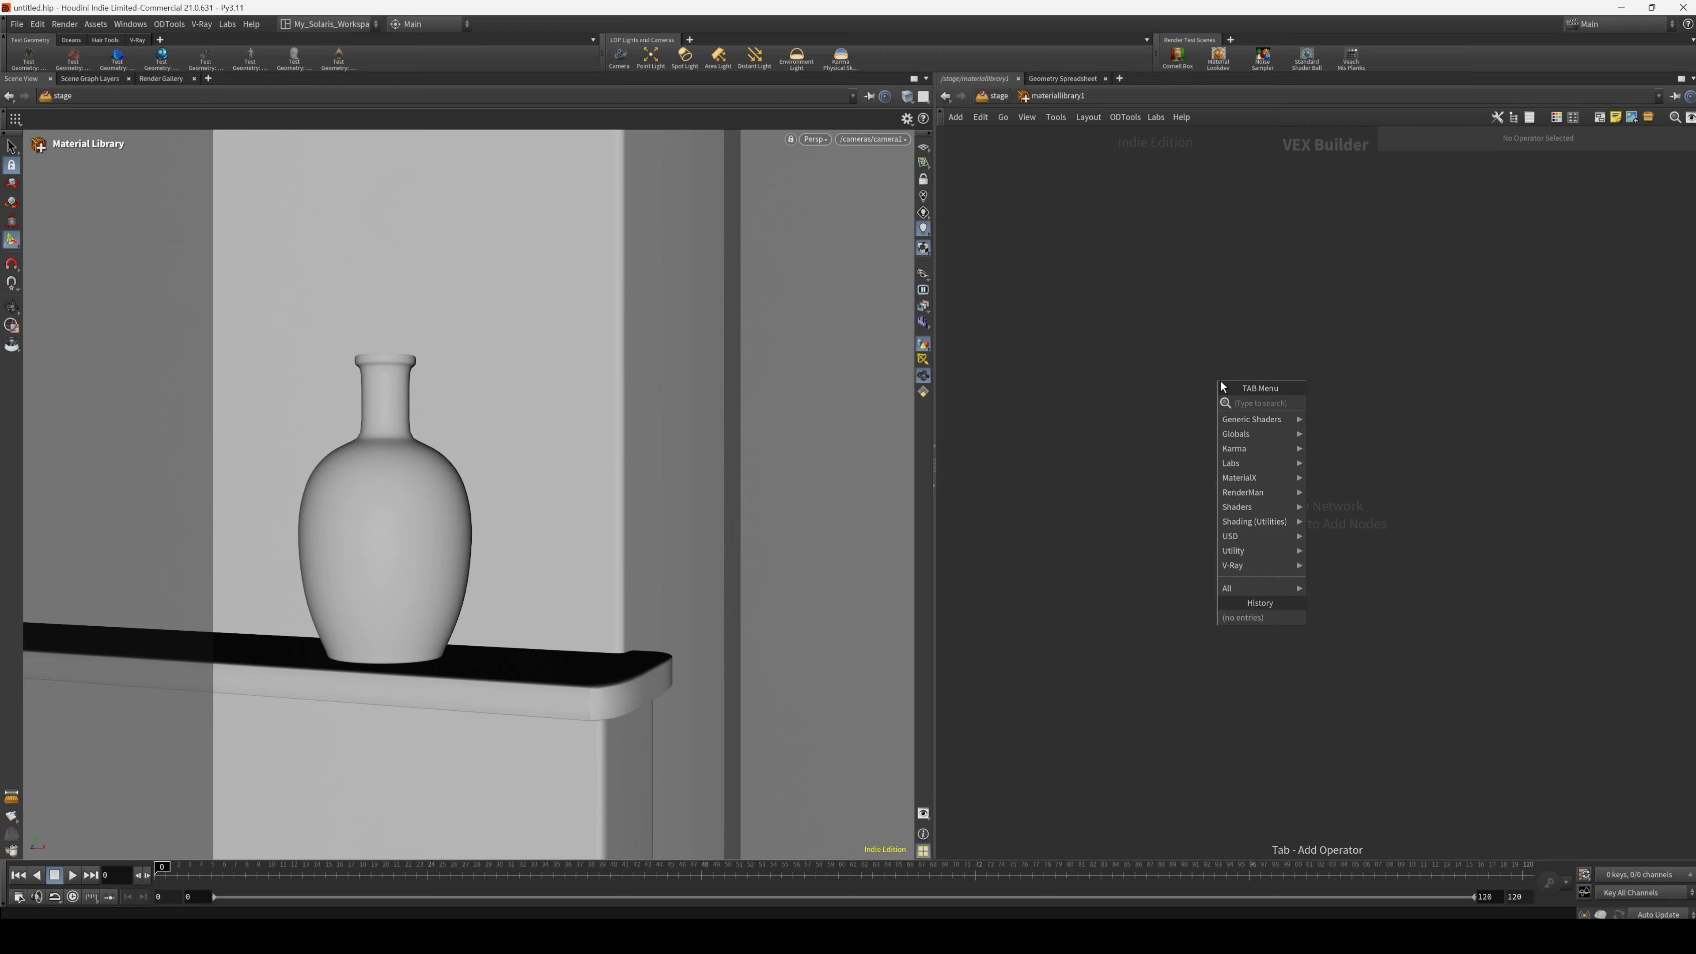
{"action": "type", "text": "usd"}
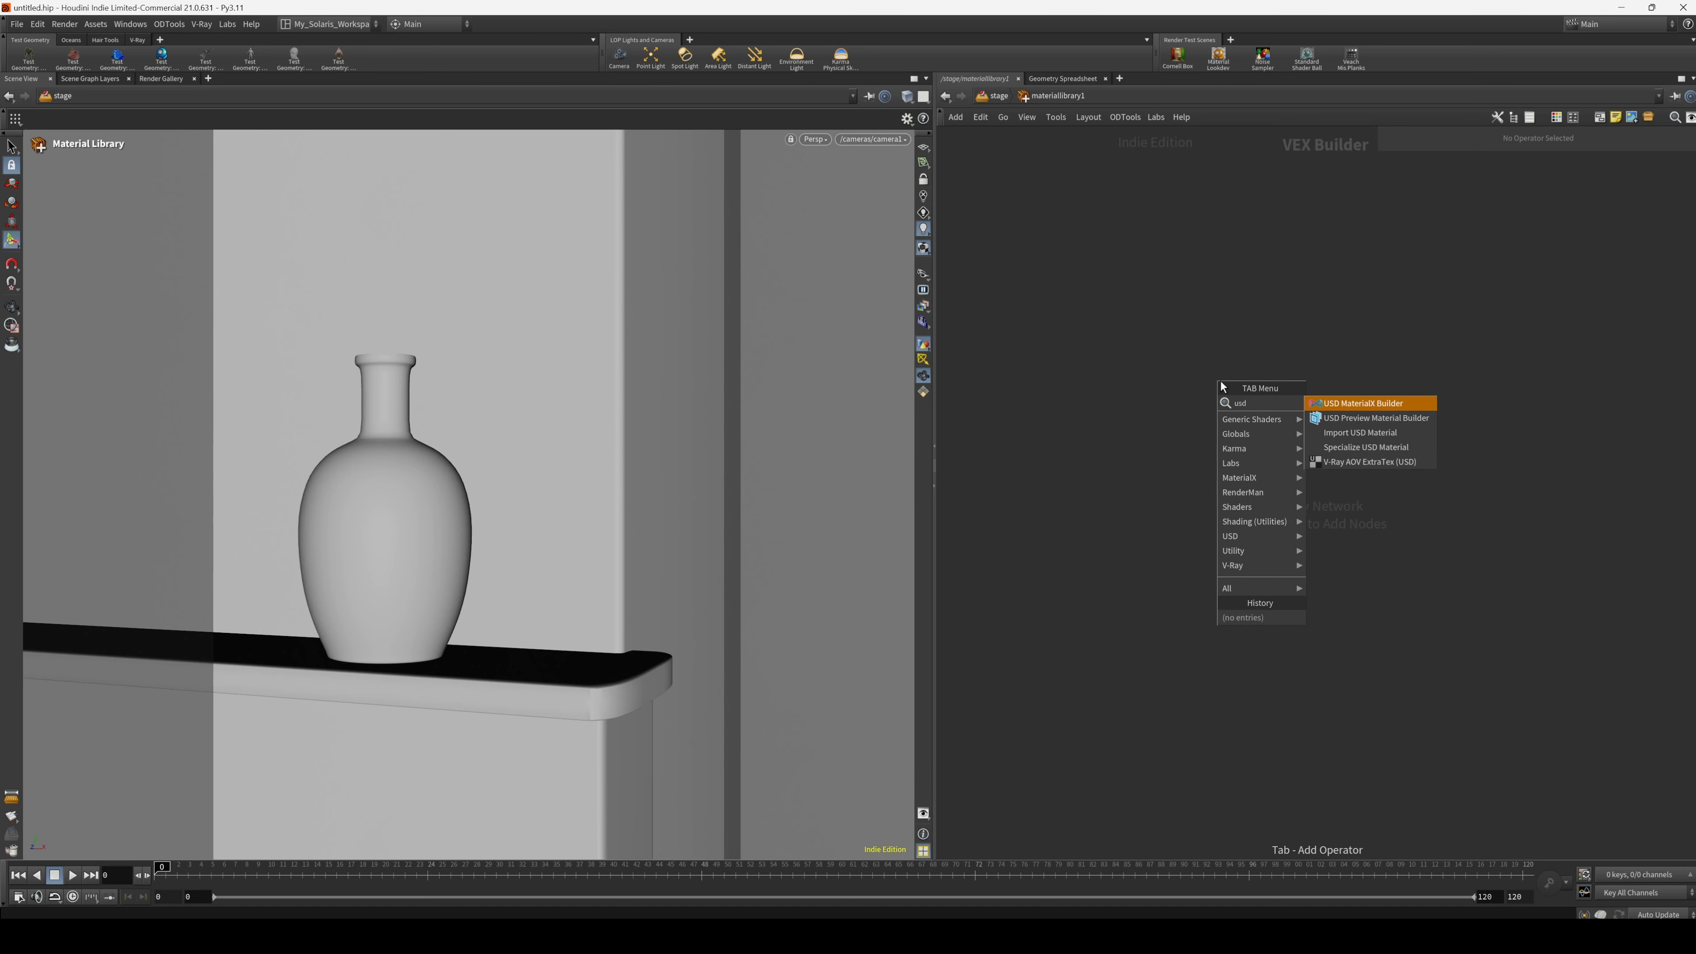
{"action": "left_click", "coordinate": [1360, 402]}
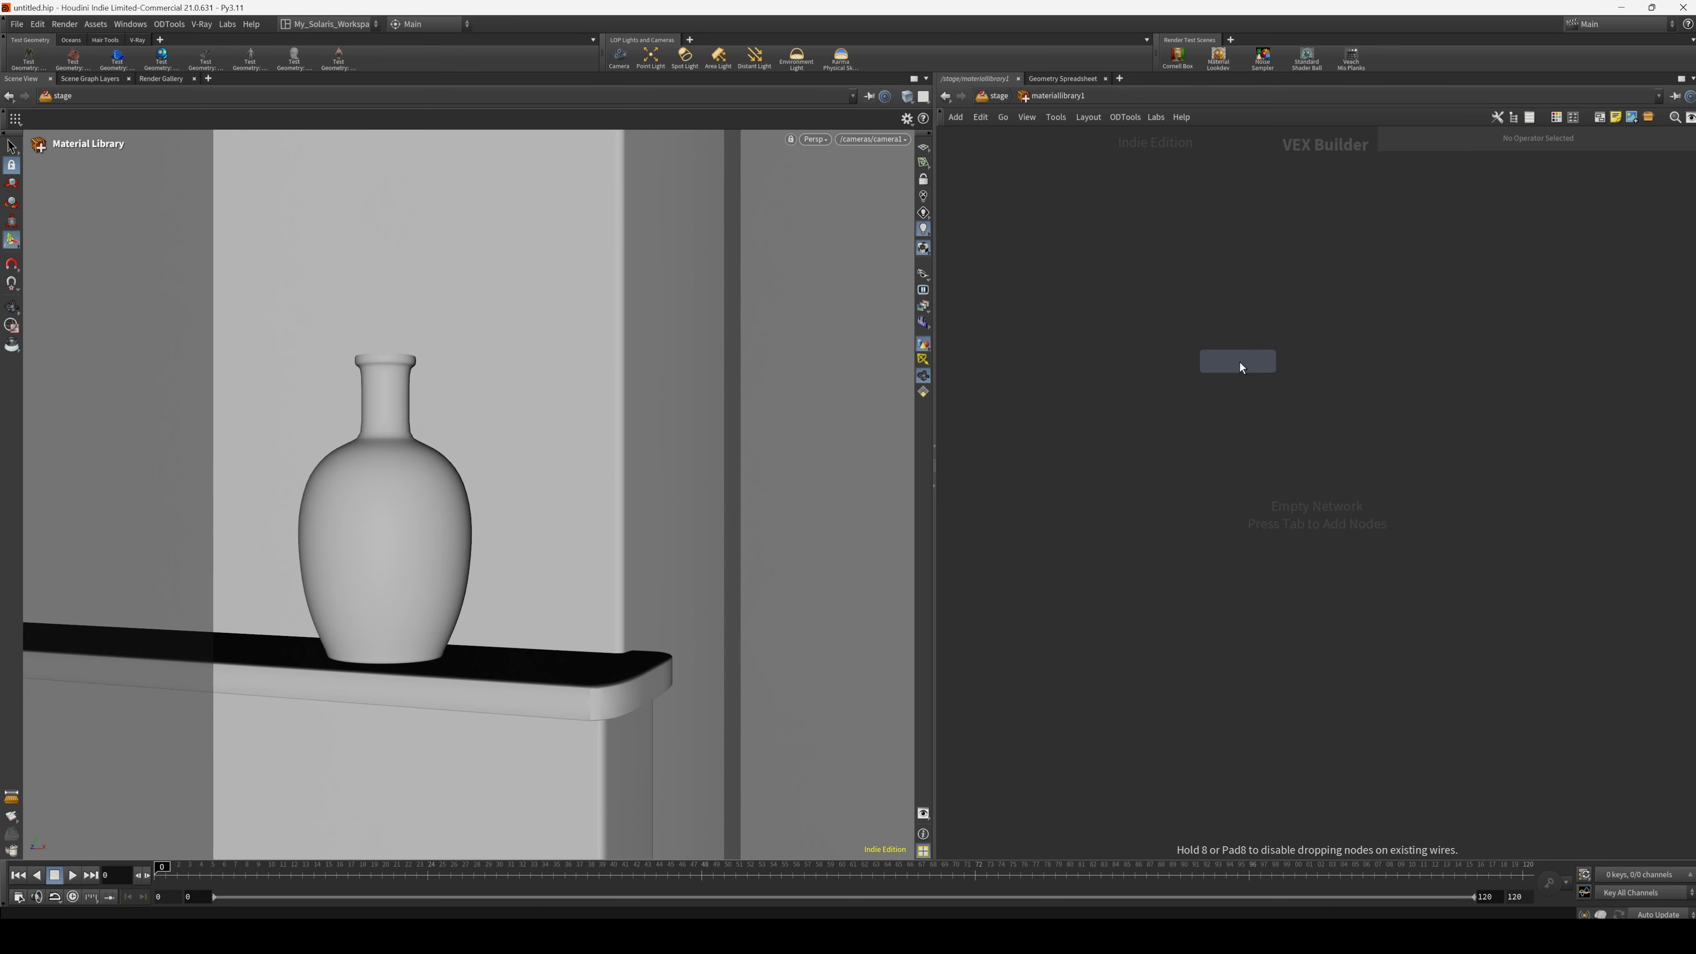
{"action": "left_click", "coordinate": [1239, 362]}
{"action": "double_click", "coordinate": [1232, 338]}
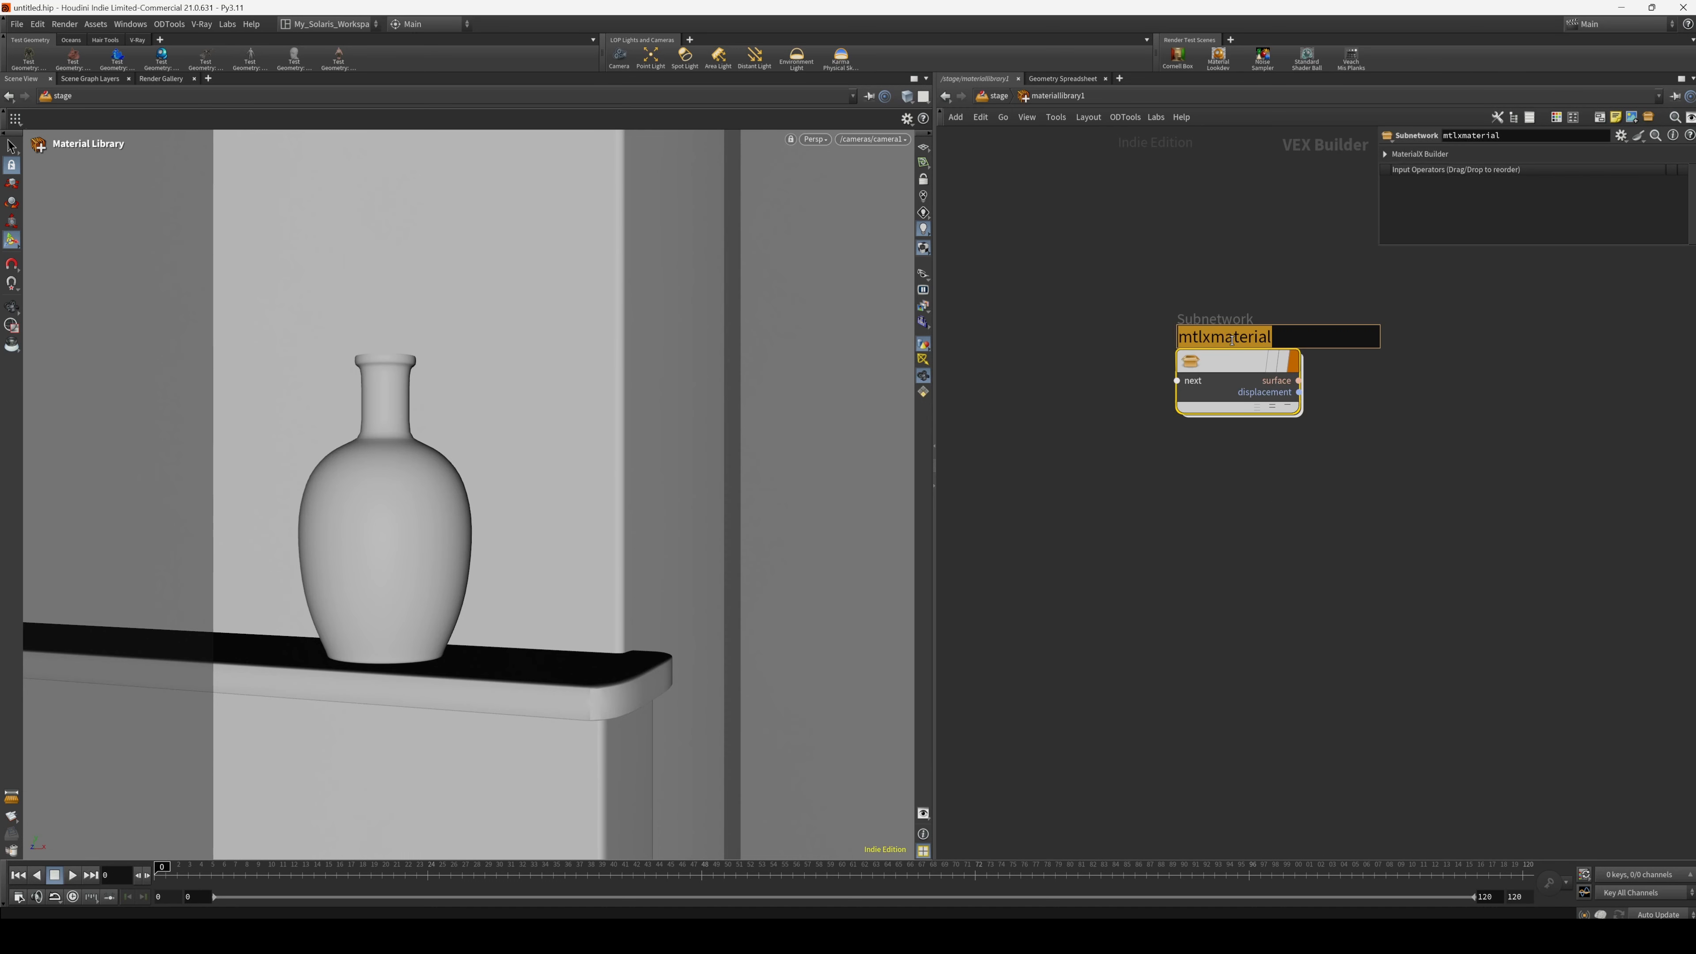
{"action": "type", "text": "V"}
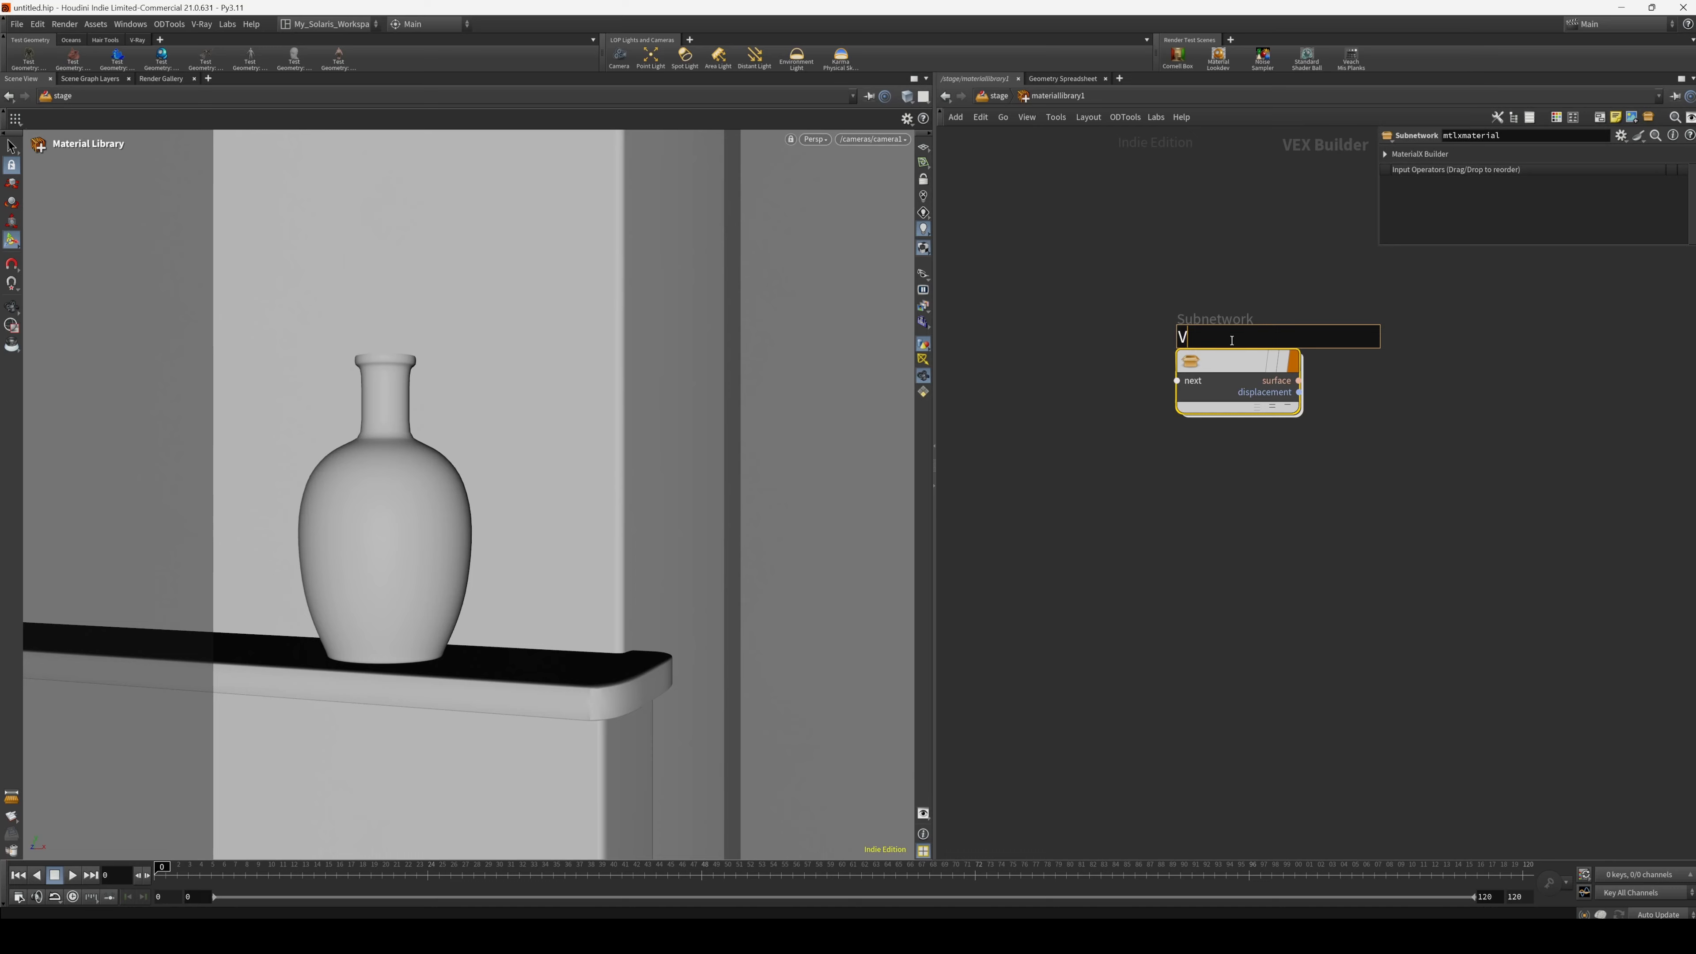
{"action": "type", "text": "ase"}
{"action": "key", "text": "Return"}
Inside the Vase material, replace the mtlxstandard_surface node with an OpenPBR Surface node.
{"action": "double_click", "coordinate": [1242, 368]}
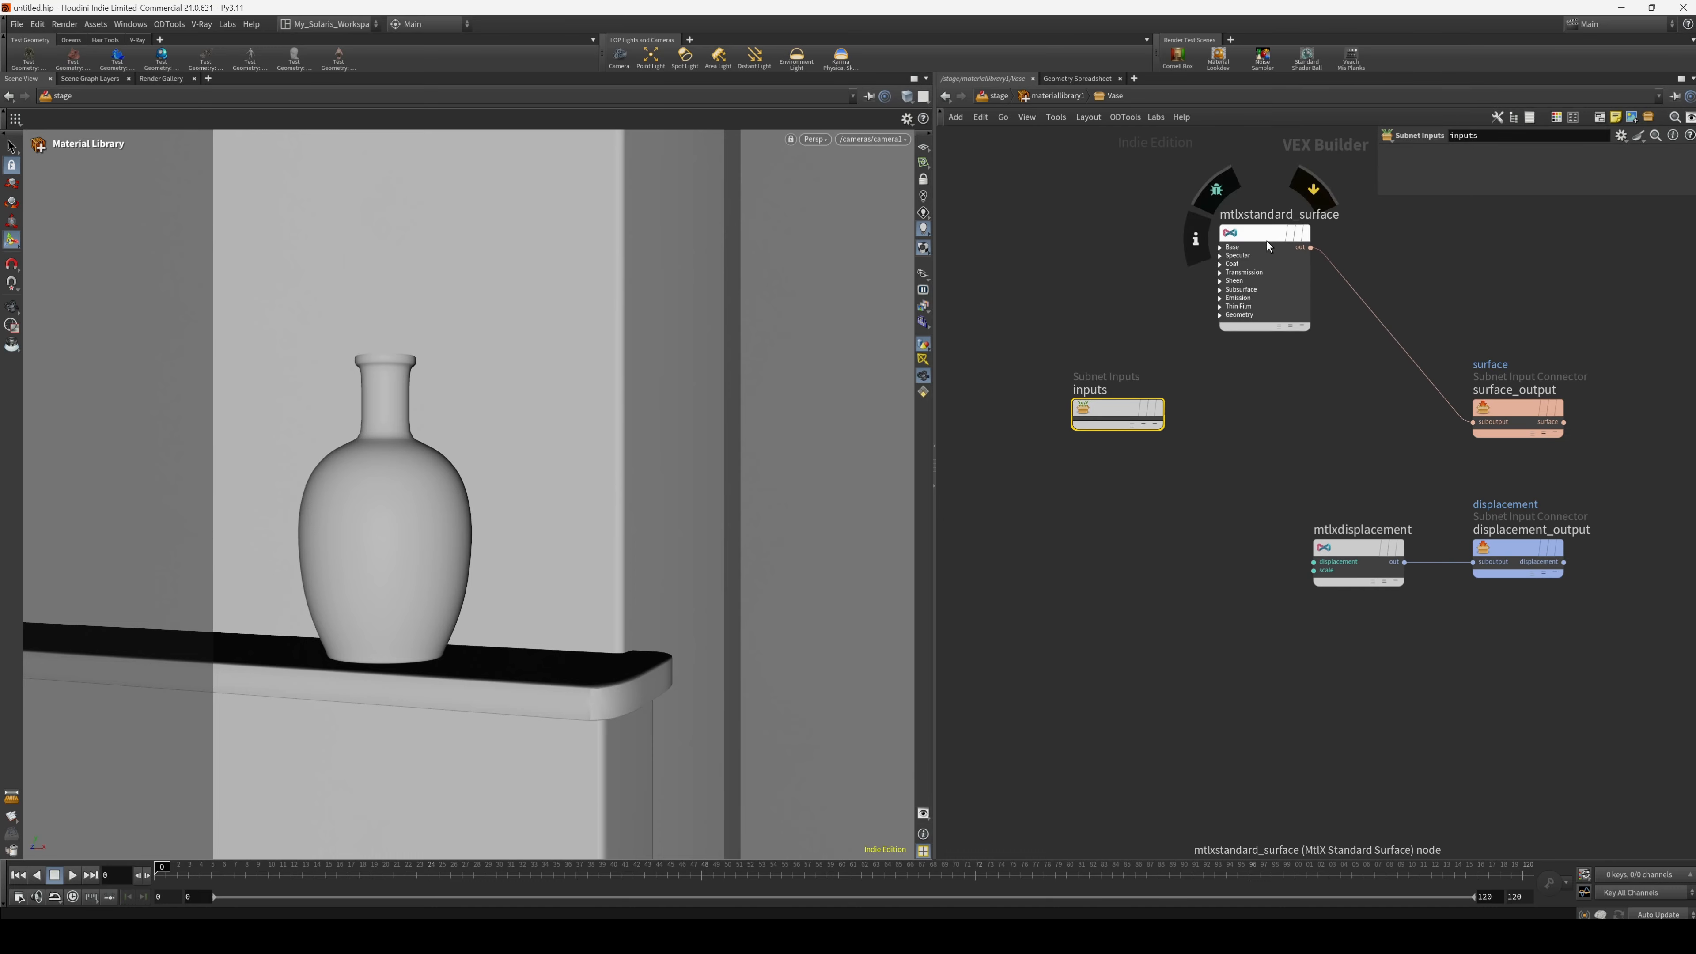
{"action": "left_click", "coordinate": [1267, 241]}
{"action": "key", "text": "Delete"}
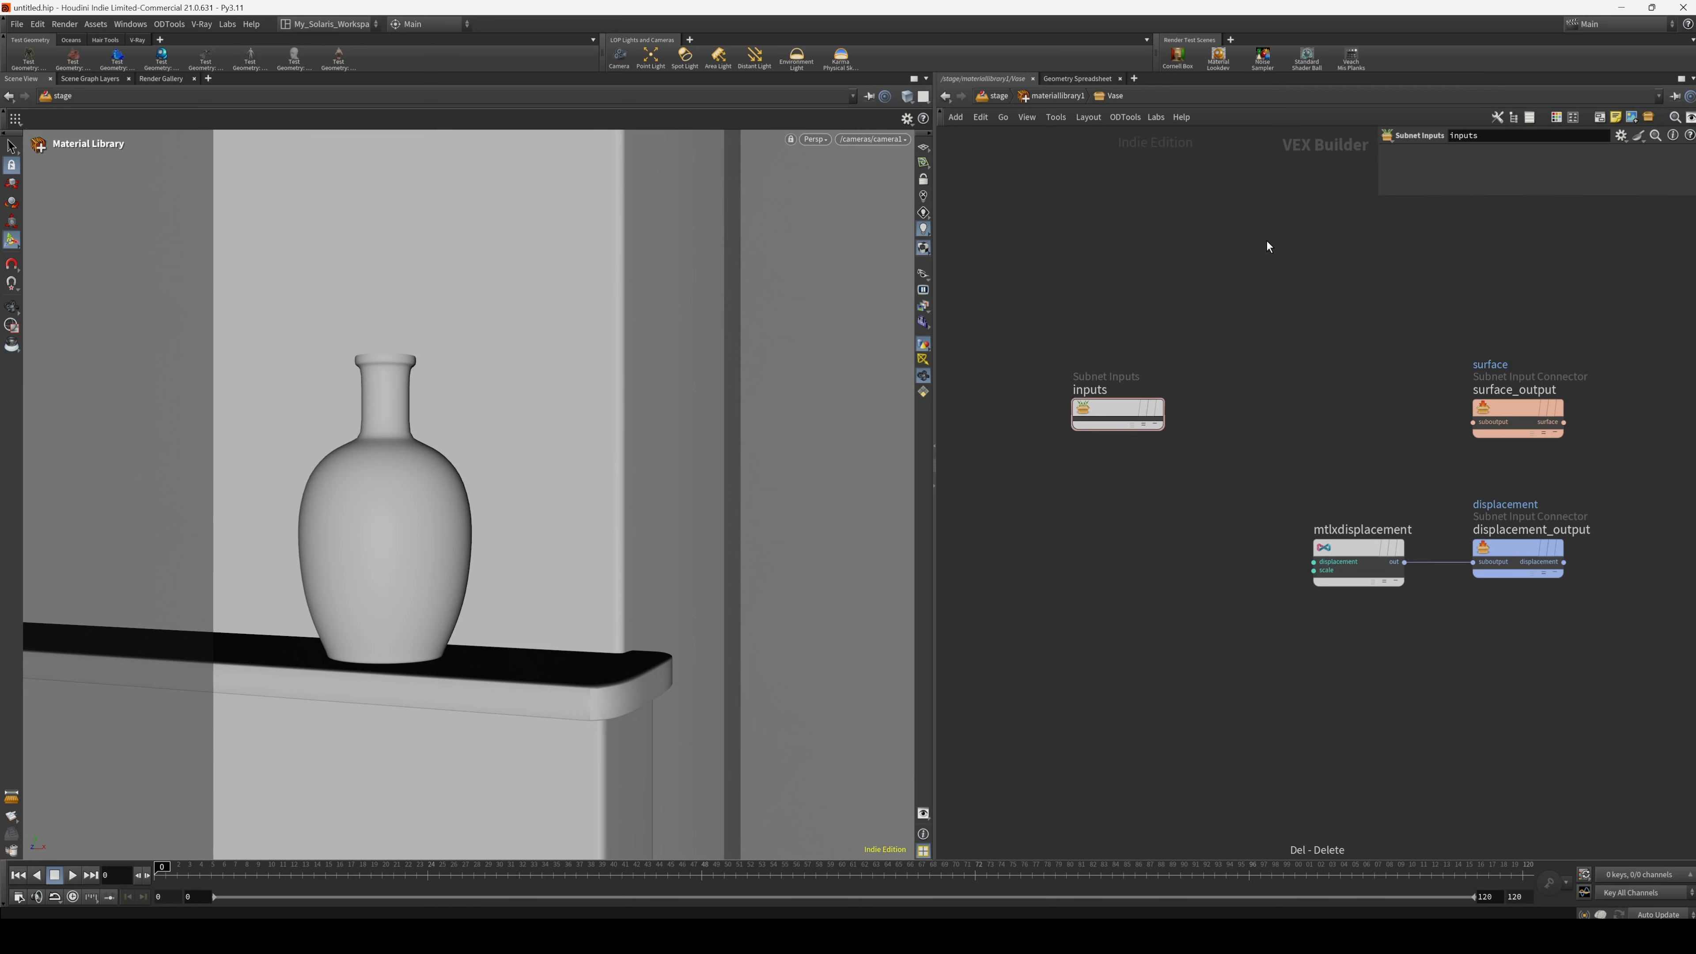
{"action": "key", "text": "Tab"}
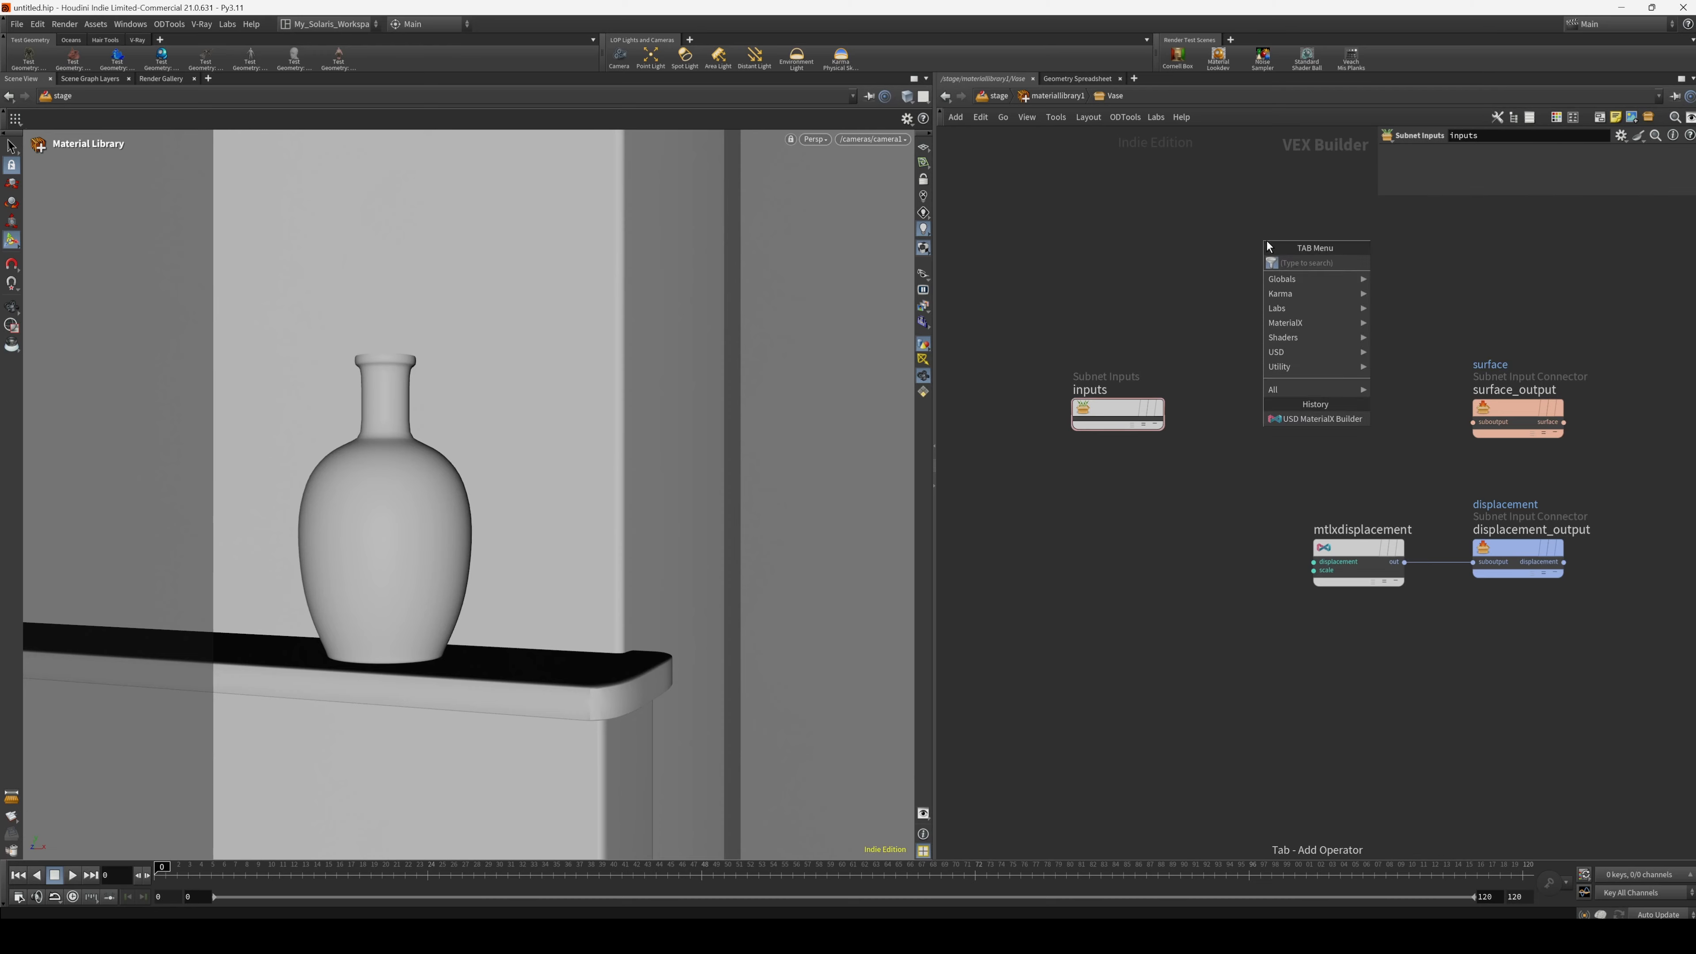
{"action": "type", "text": "open"}
{"action": "left_click", "coordinate": [1446, 266]}
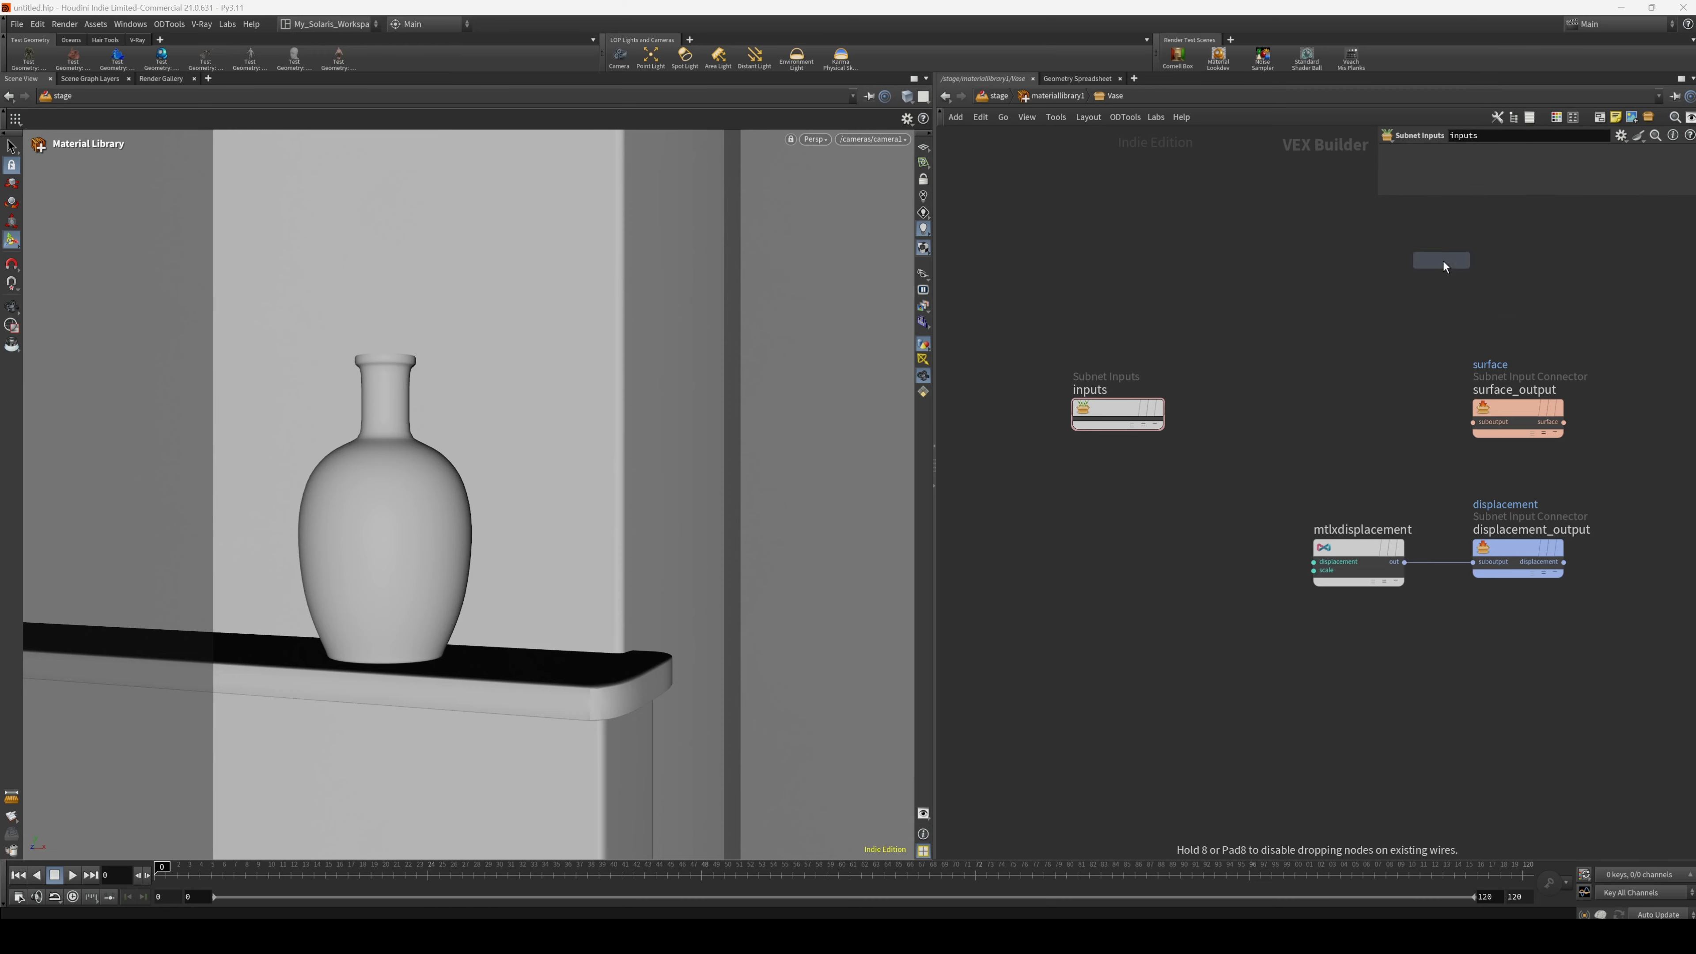
{"action": "left_click", "coordinate": [1255, 419]}
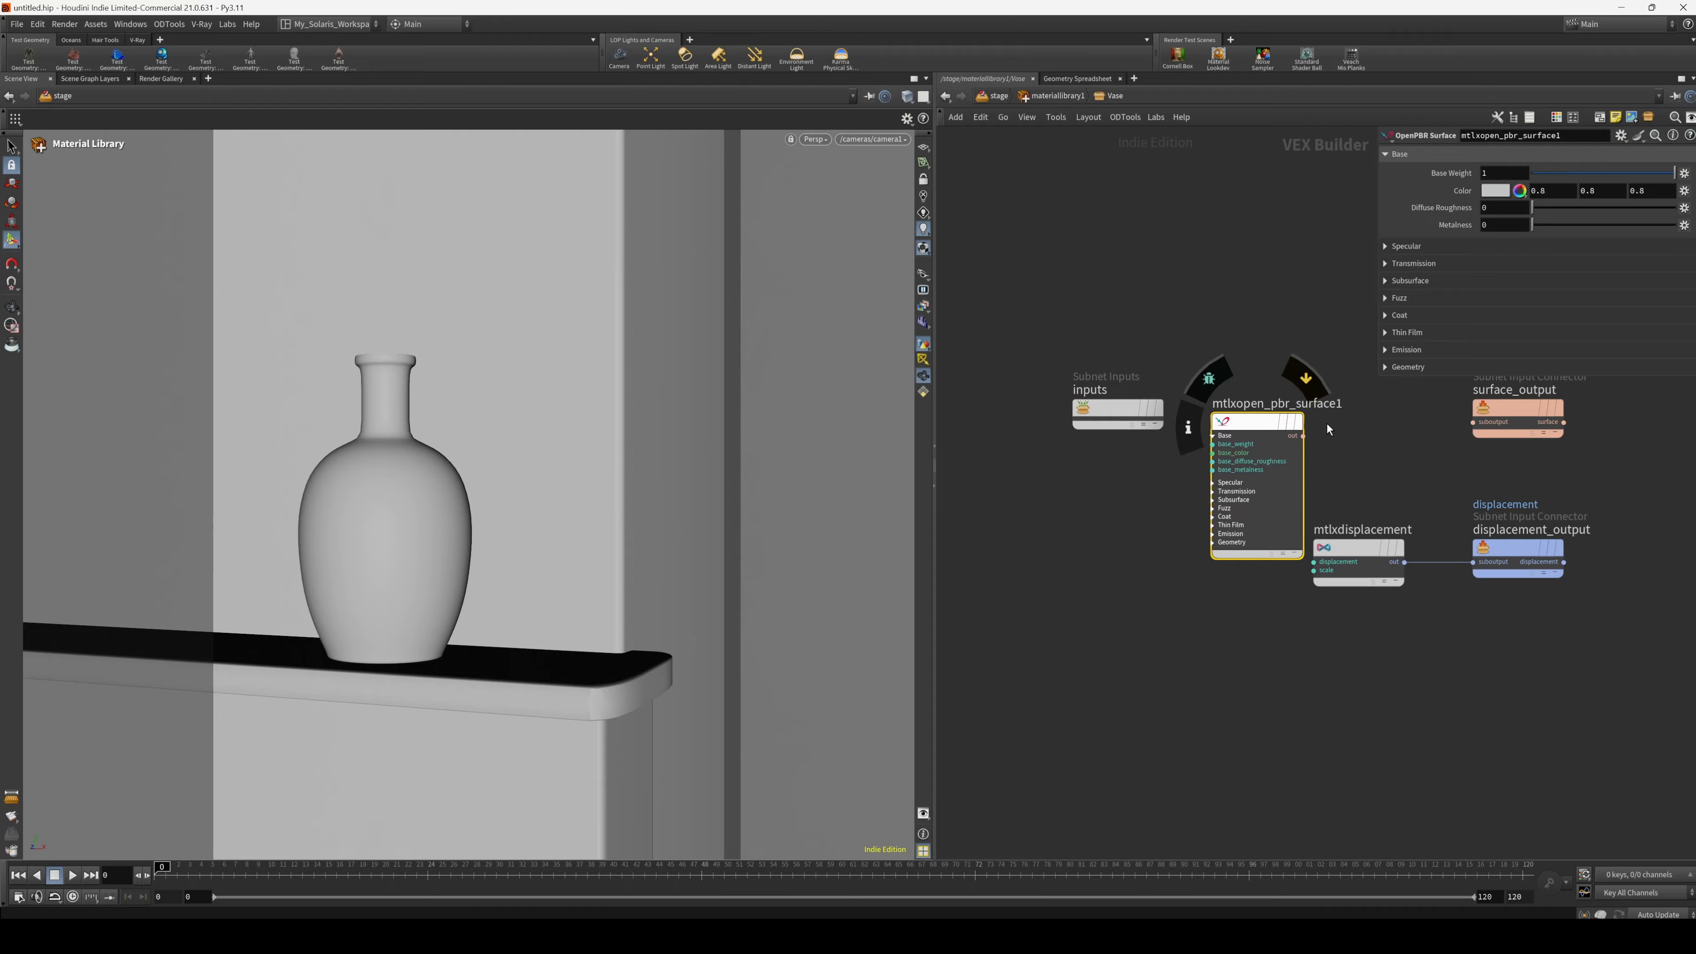
Connect the OpenPBR surface's output to surface_output and rearrange the surface and inputs nodes to free space for textures.
{"action": "key", "text": "p"}
{"action": "left_click_drag", "start_coordinate": [1288, 451], "coordinate": [1472, 422]}
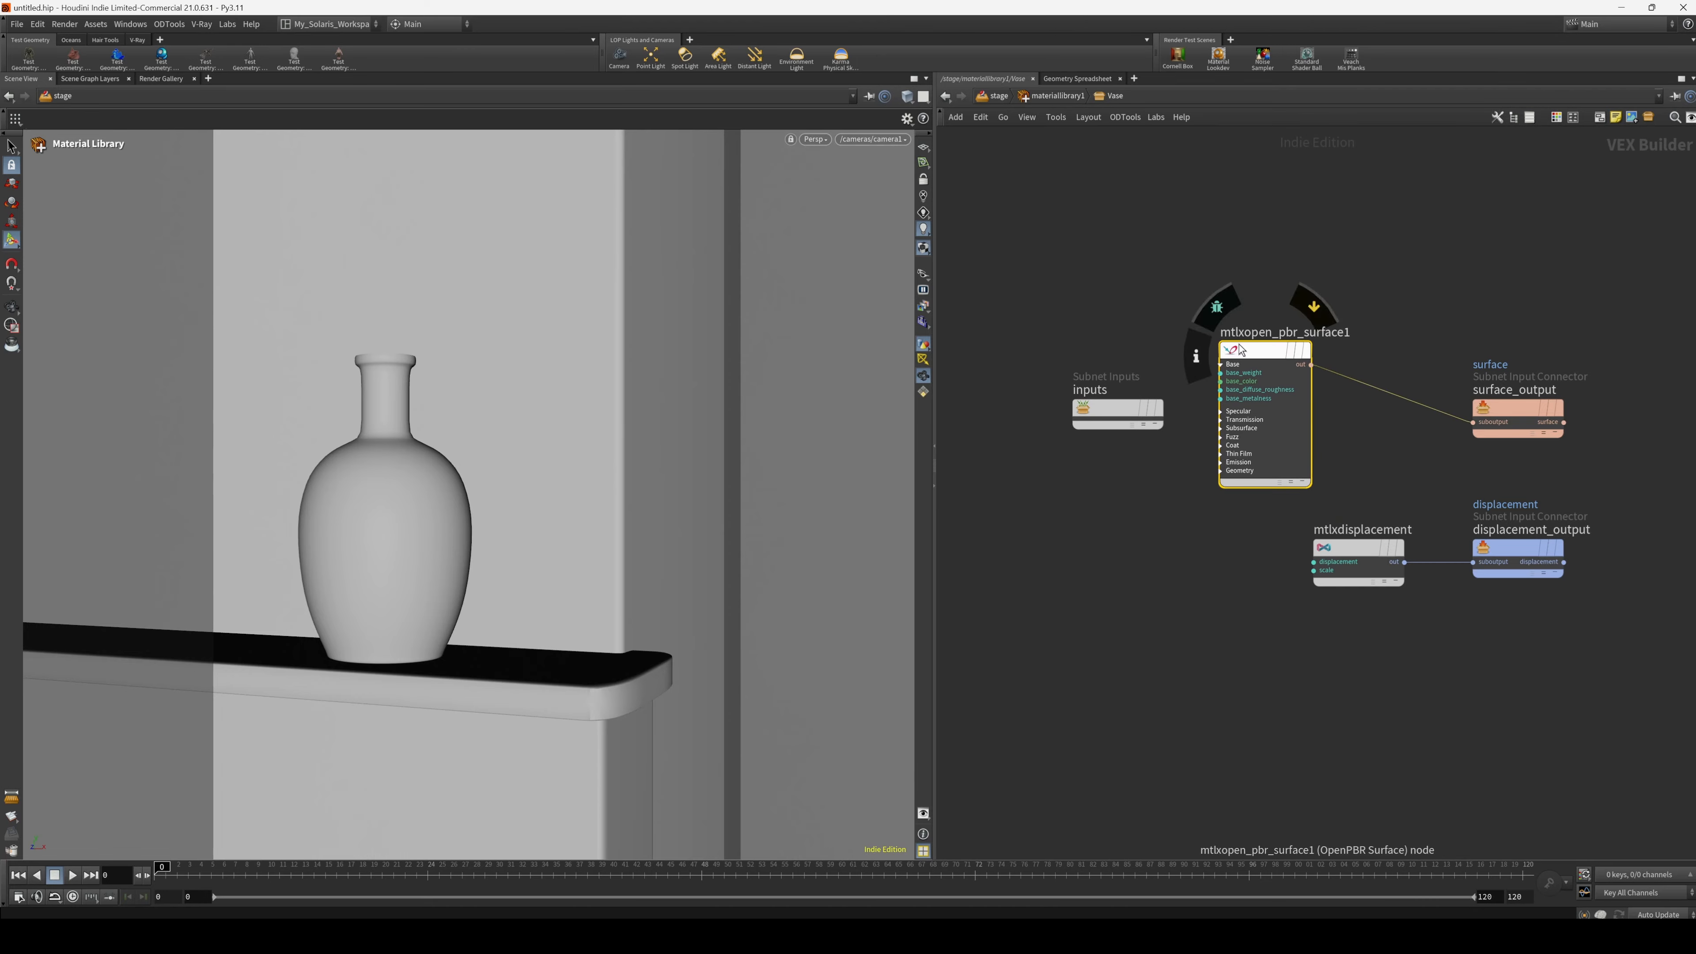
{"action": "left_click_drag", "start_coordinate": [1259, 355], "coordinate": [1275, 359]}
{"action": "left_click_drag", "start_coordinate": [1106, 411], "coordinate": [1118, 279]}
{"action": "left_click_drag", "start_coordinate": [1278, 349], "coordinate": [1242, 383]}
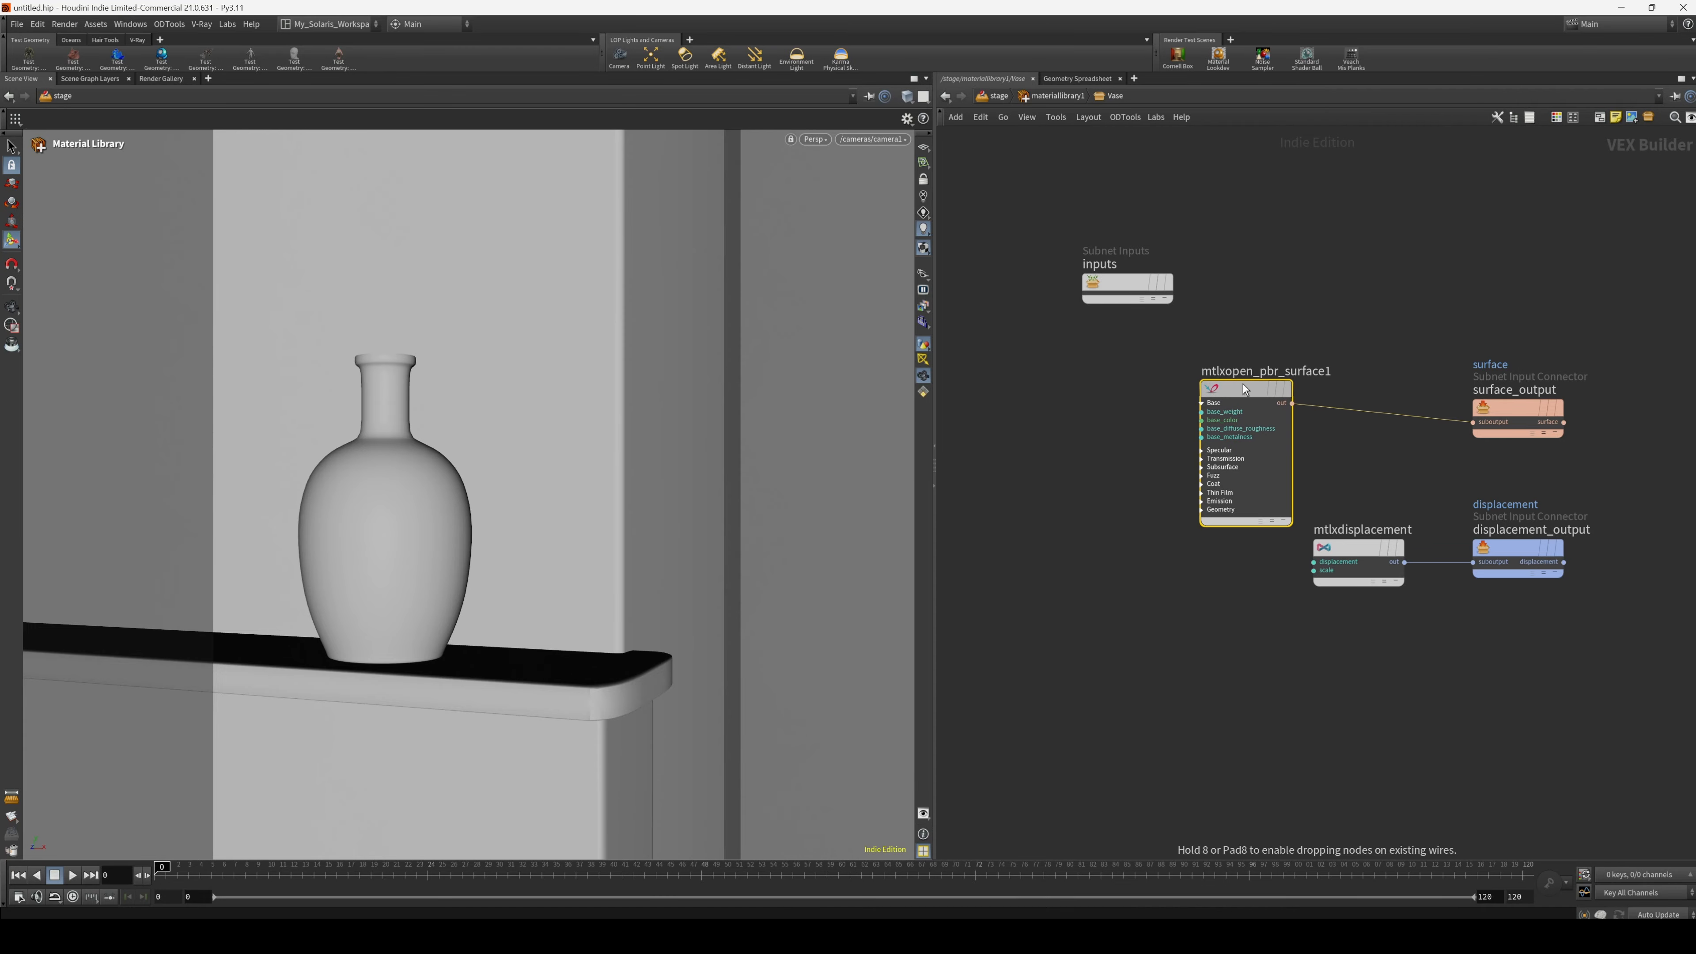
Add an MtlX Image node and connect its output to base_color on the OpenPBR surface.
{"action": "left_click", "coordinate": [1124, 423]}
{"action": "key", "text": "Tab"}
{"action": "mouse_move", "coordinate": [1175, 440]}
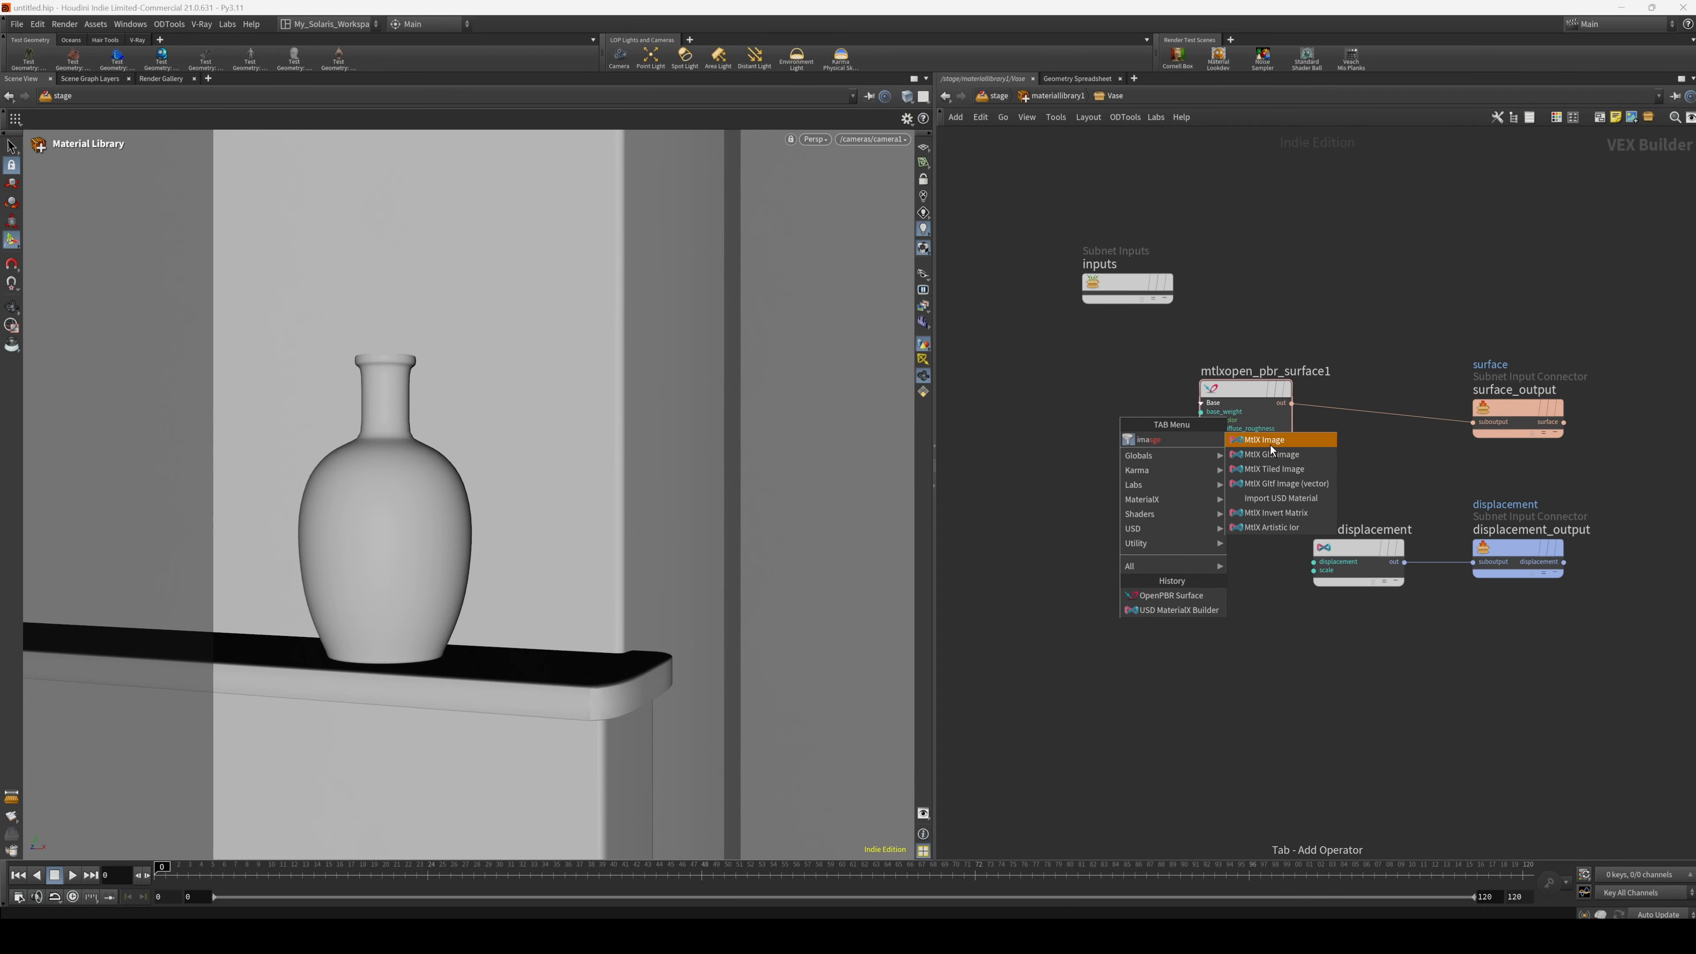
{"action": "left_click", "coordinate": [1255, 439]}
{"action": "left_click", "coordinate": [1028, 427]}
{"action": "left_click_drag", "start_coordinate": [1030, 403], "coordinate": [1201, 420]}
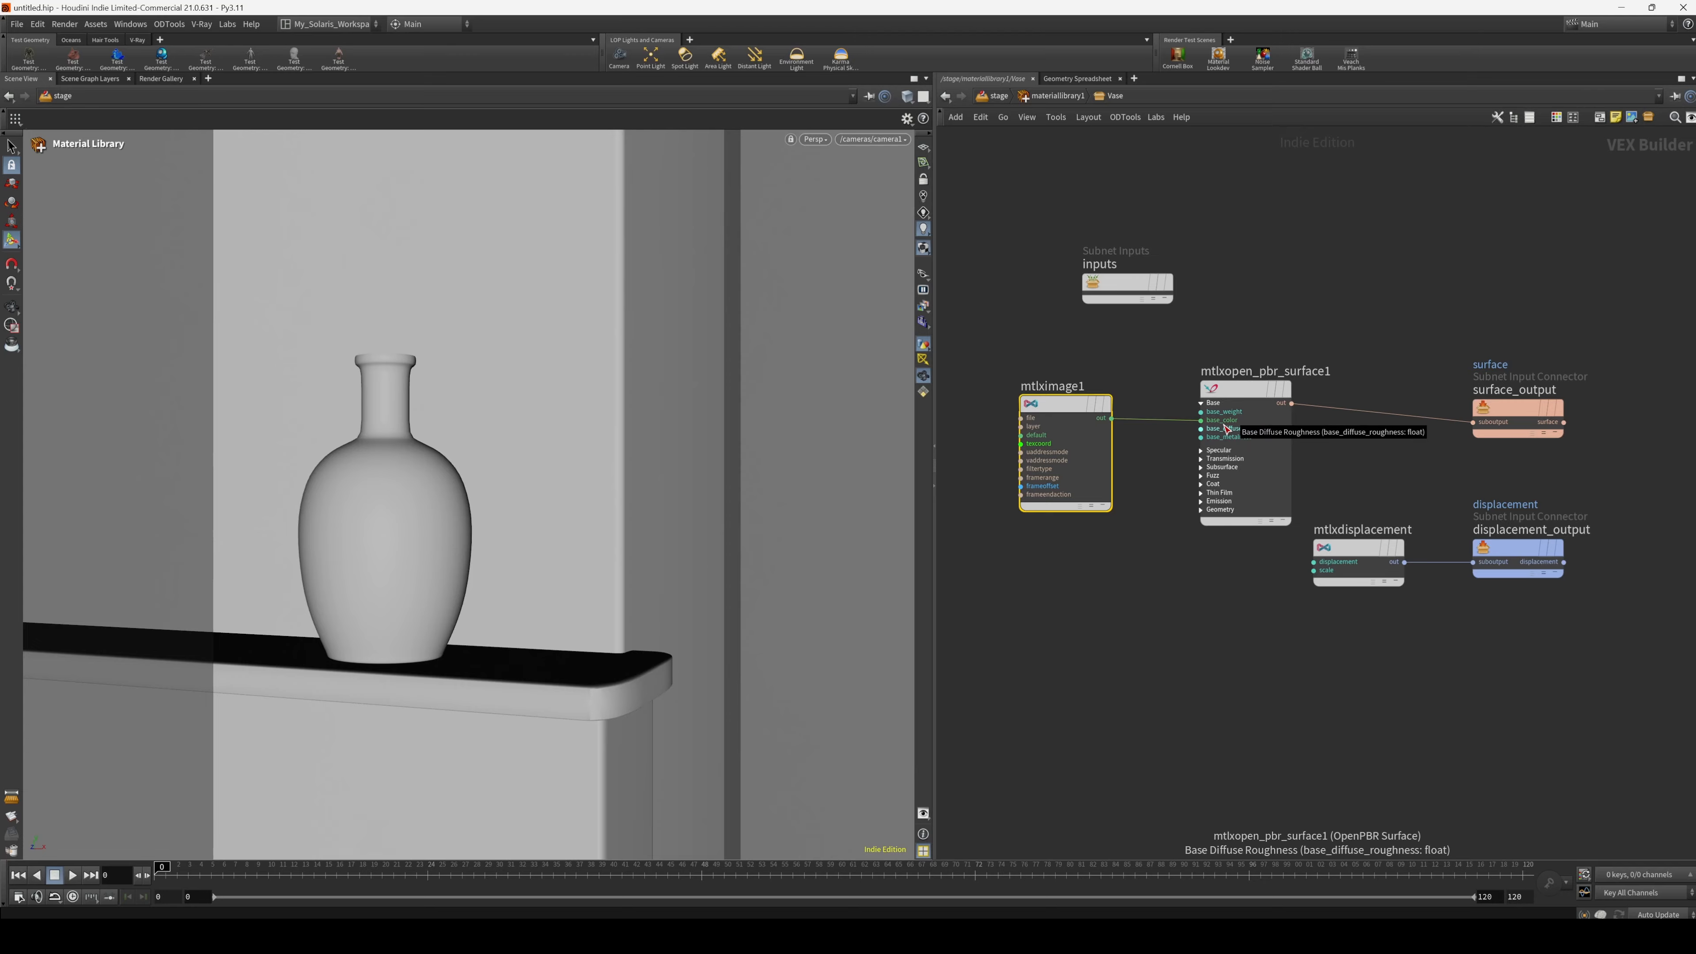
Load VasesCol02Rustic001_COL_6K.jpg into the image node and set its file color space to sRGB - Texture.
{"action": "scroll", "coordinate": [1186, 443], "scroll_direction": "up", "scroll_amount": 1}
{"action": "key", "text": "p"}
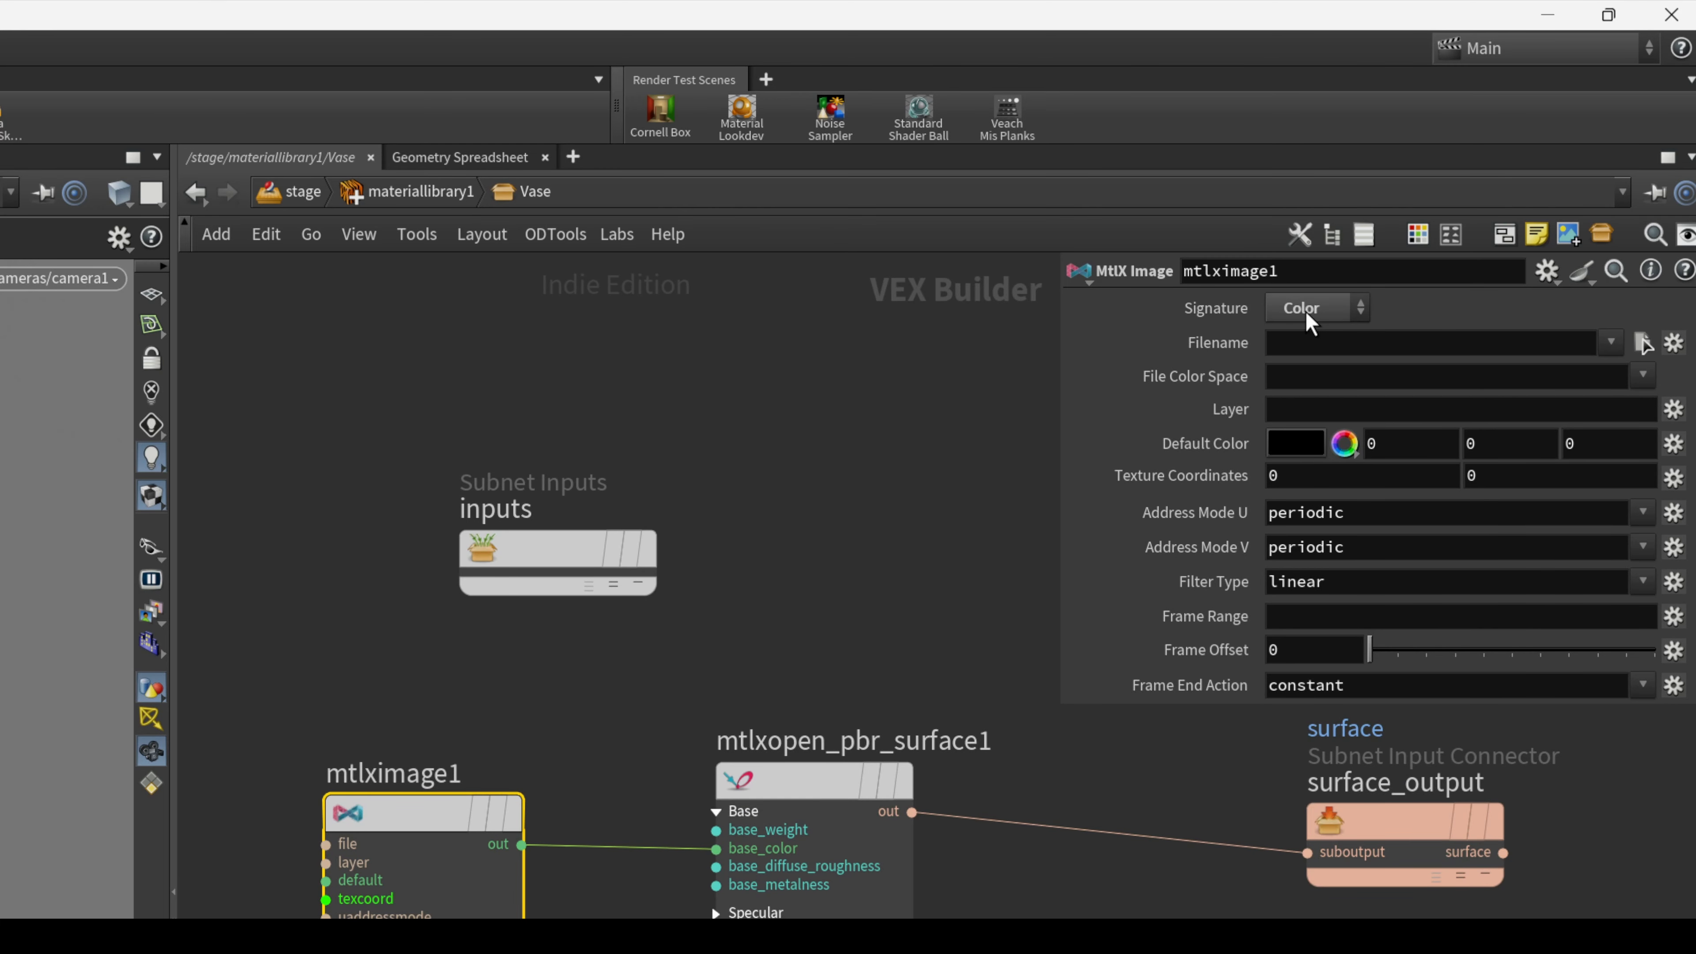
{"action": "left_click", "coordinate": [1643, 343]}
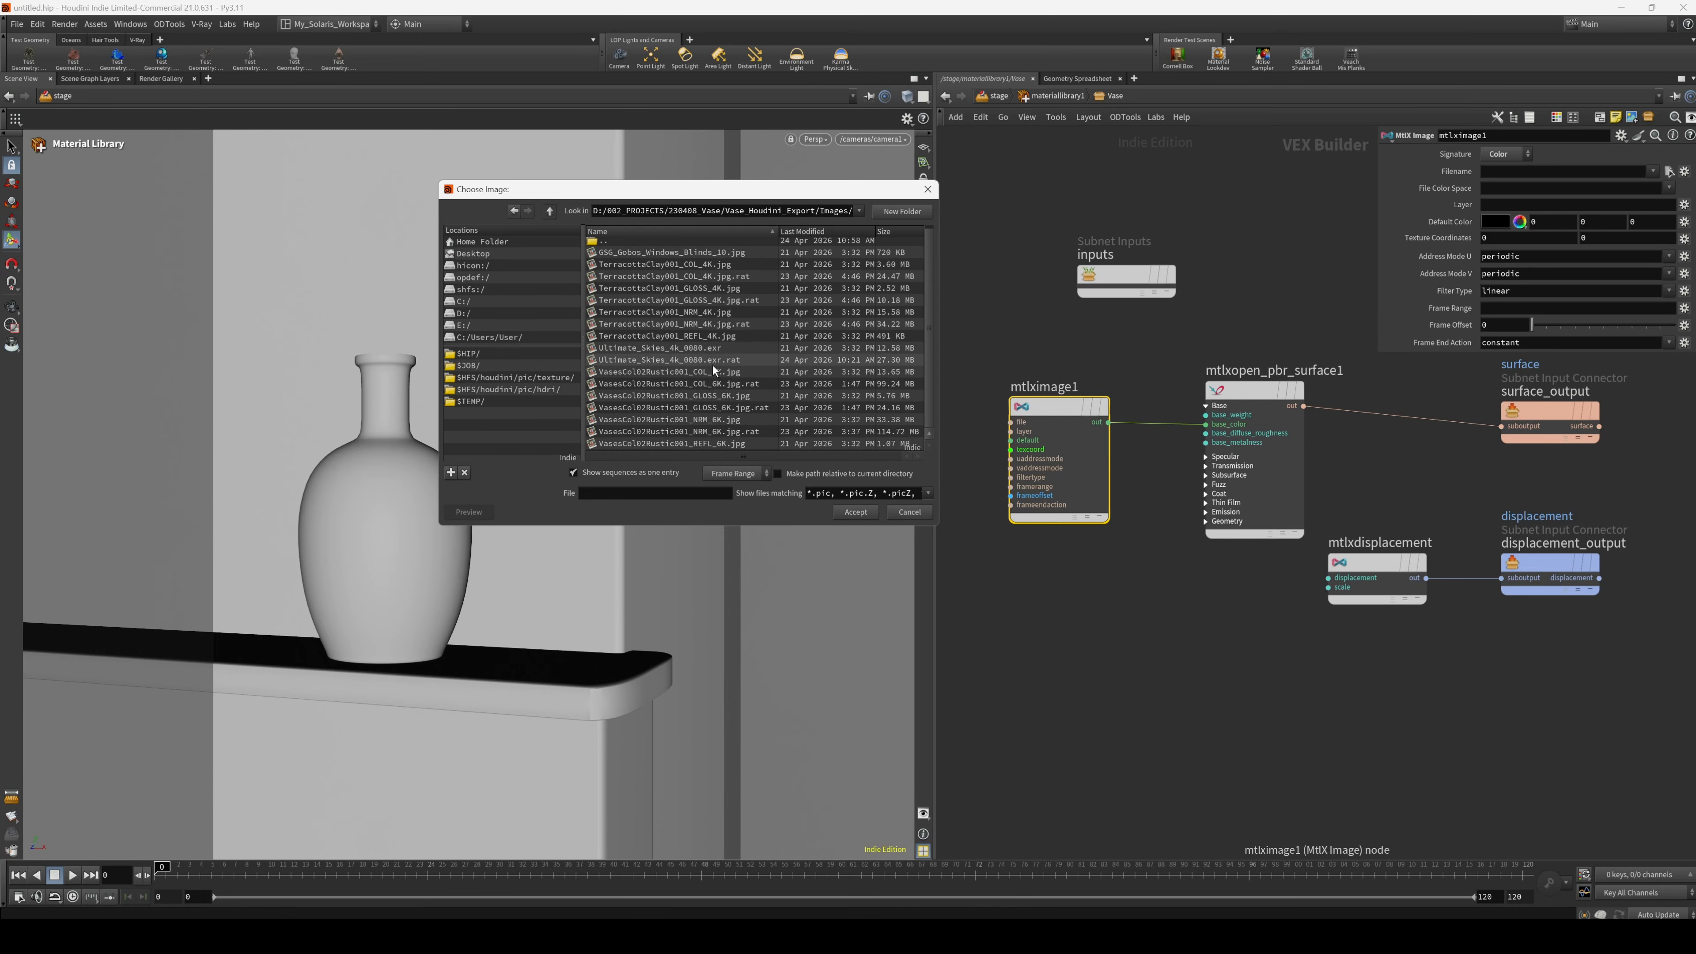
{"action": "left_click", "coordinate": [710, 374]}
{"action": "left_click", "coordinate": [858, 513]}
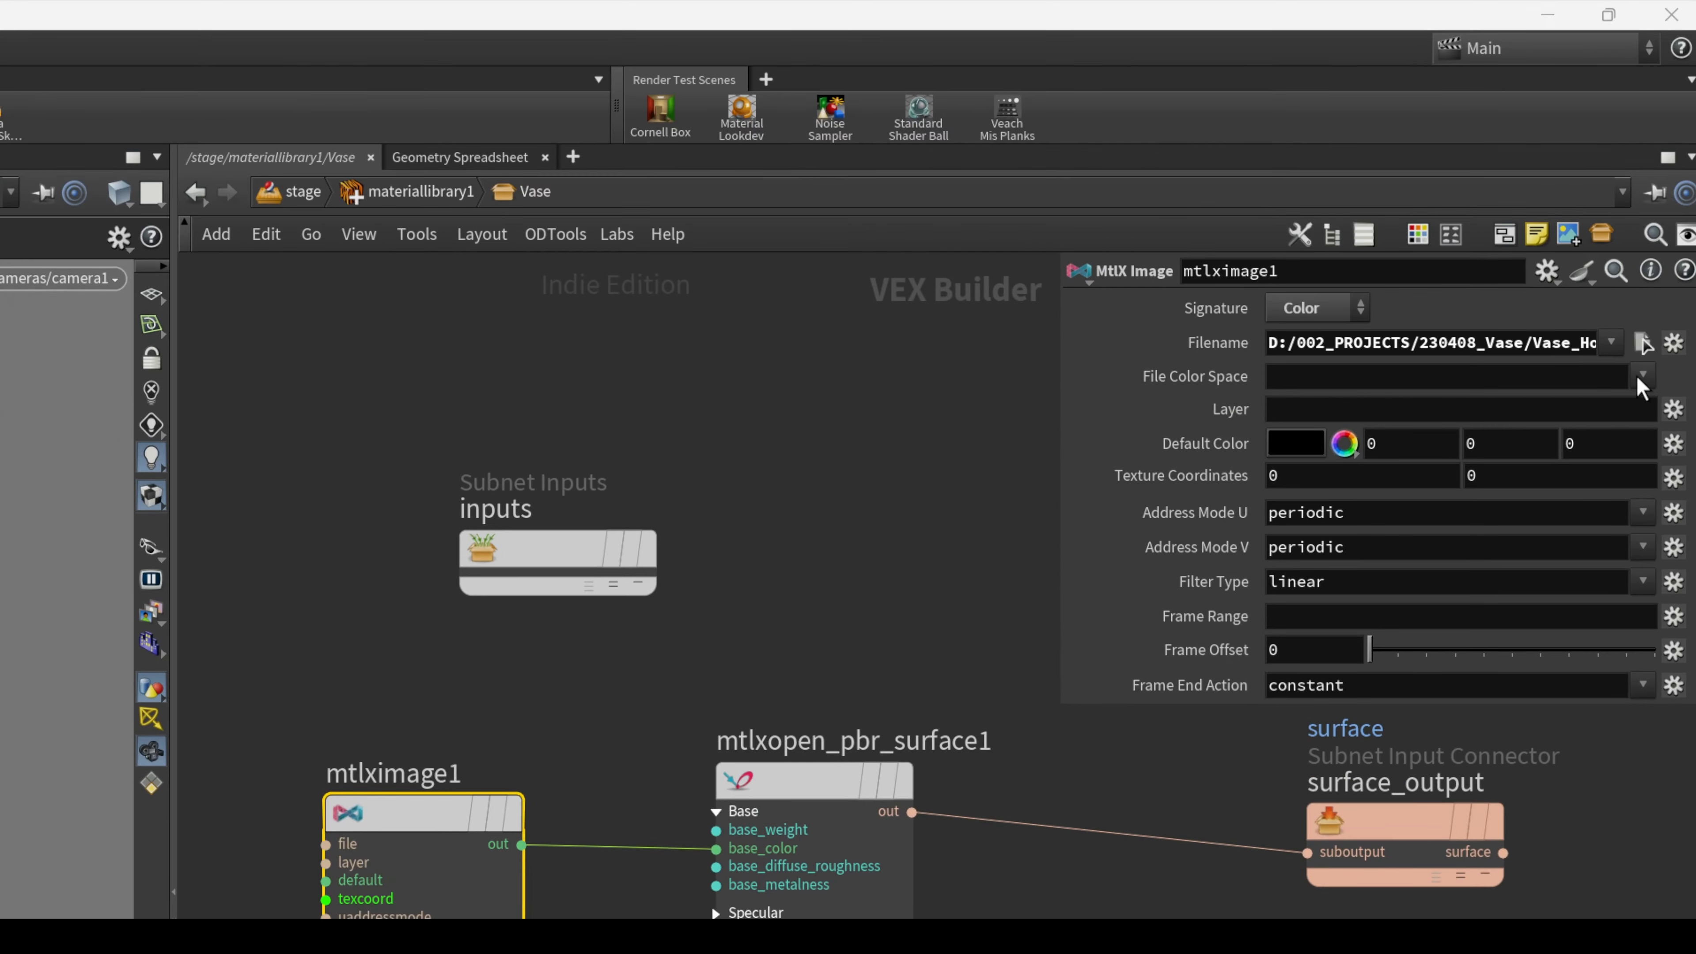
{"action": "left_click", "coordinate": [1644, 378]}
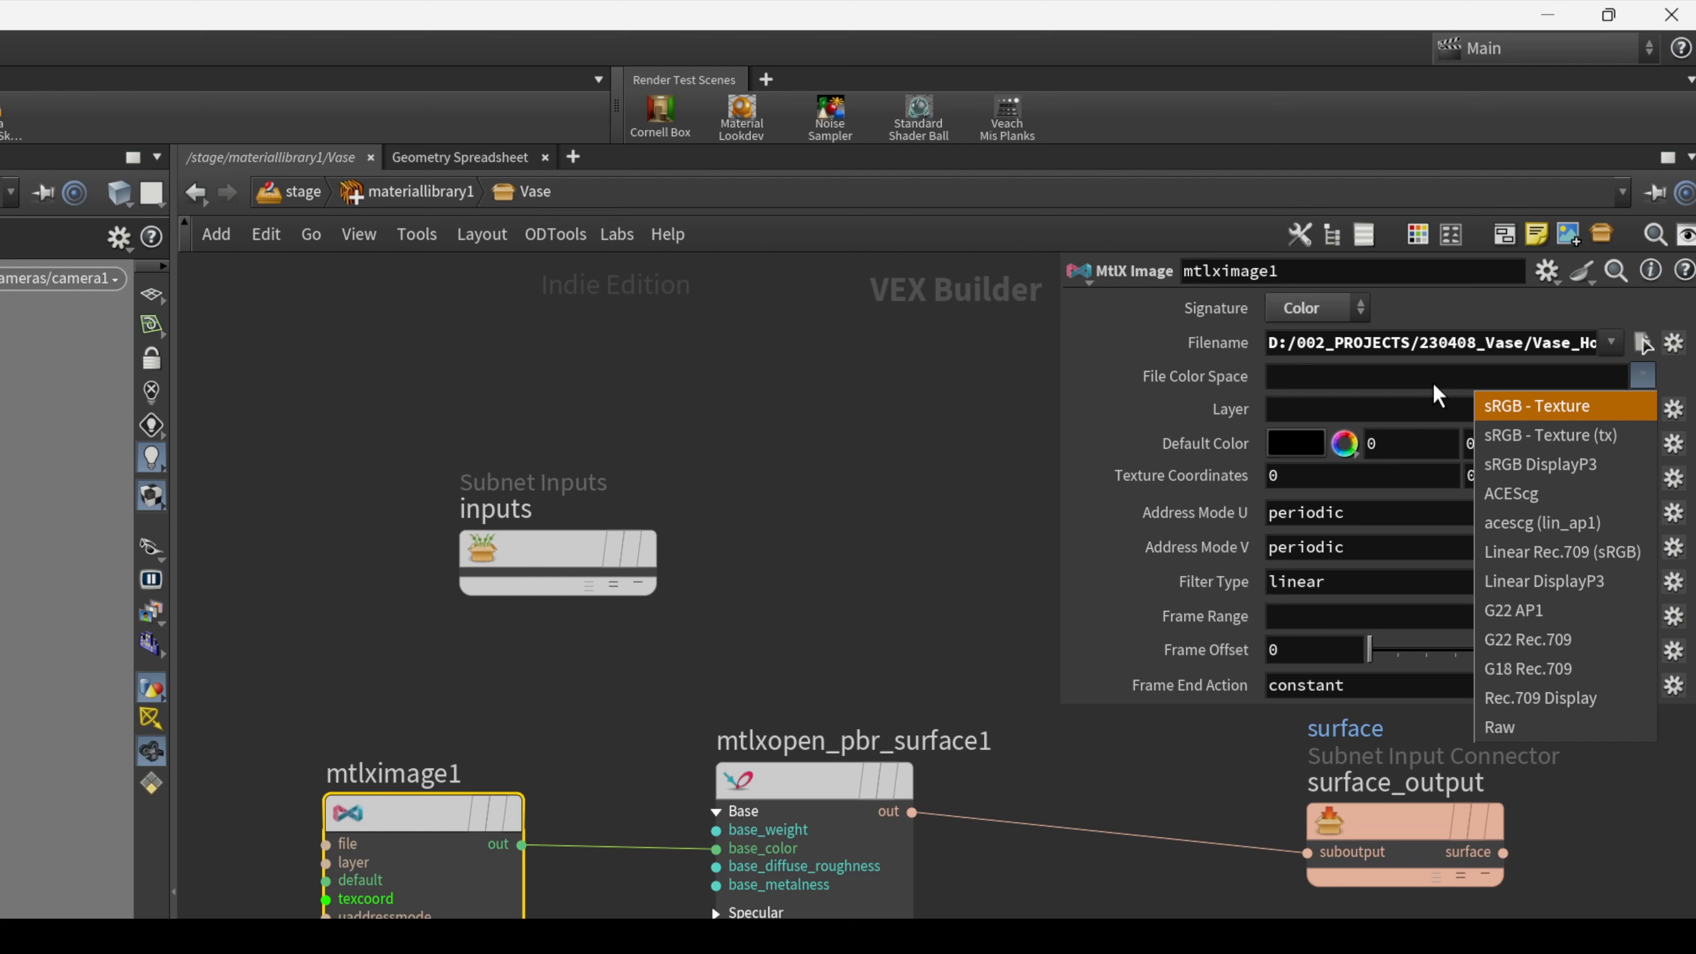
{"action": "left_click", "coordinate": [1536, 408]}
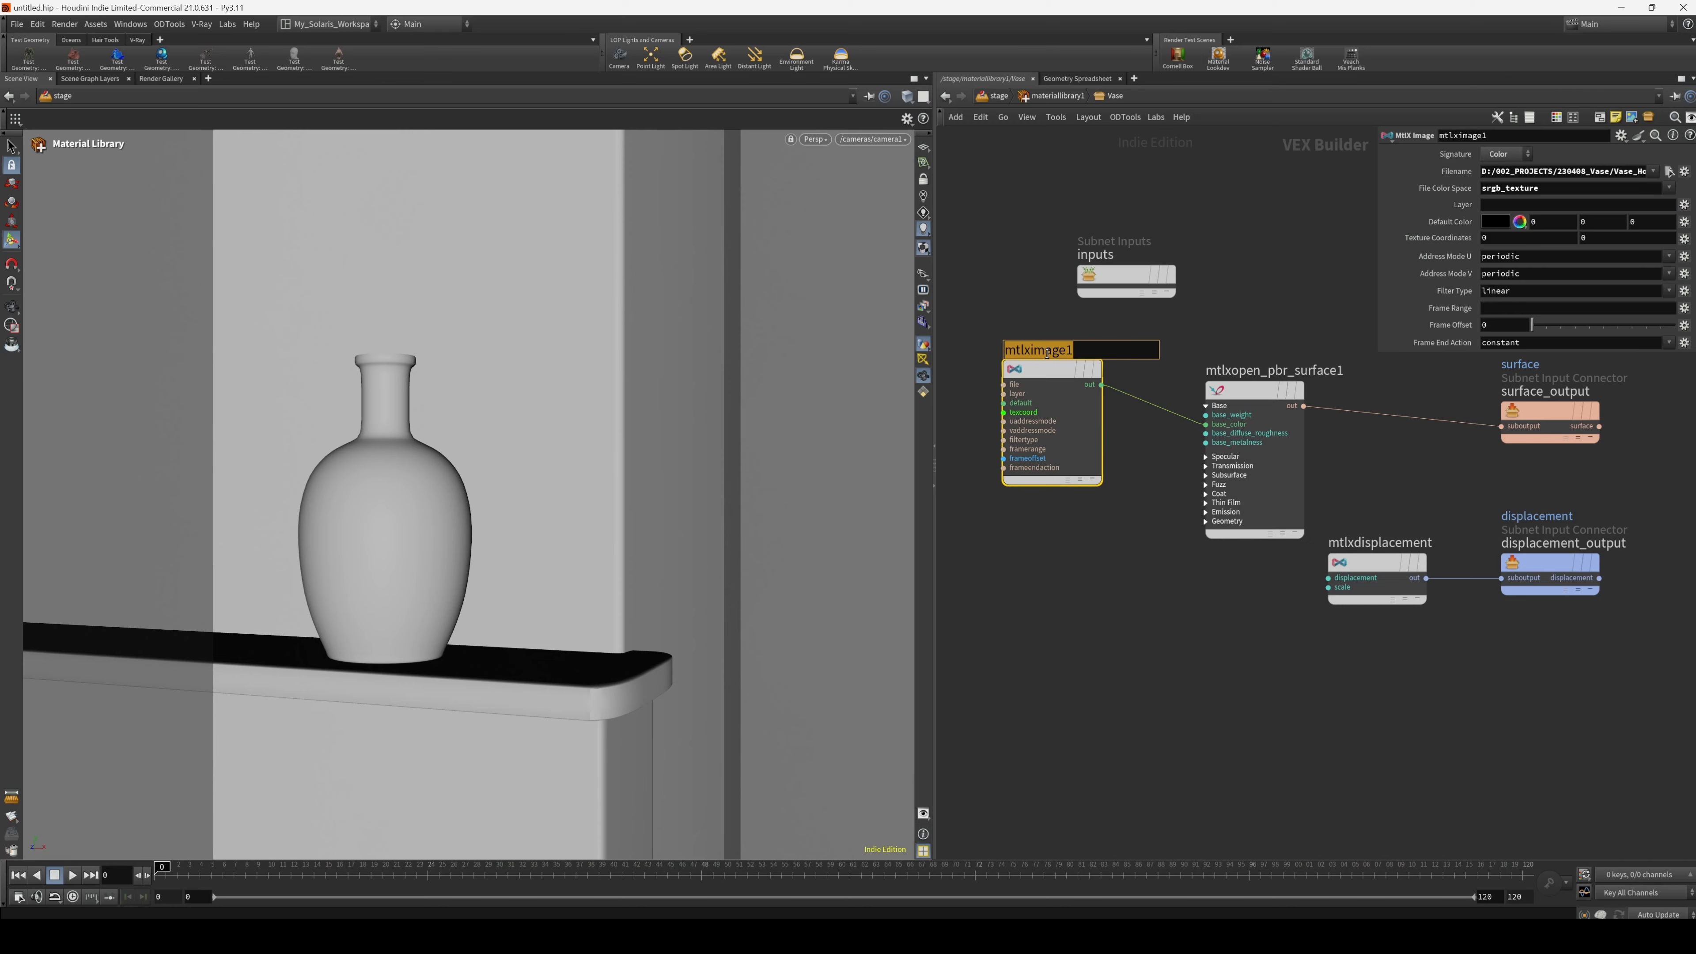
Rename the image node Color, and place a duplicate below it named Roughness.
{"action": "type", "text": "Color"}
{"action": "key", "text": "Return"}
{"action": "left_click_drag", "start_coordinate": [1052, 375], "coordinate": [1051, 546], "text": "alt"}
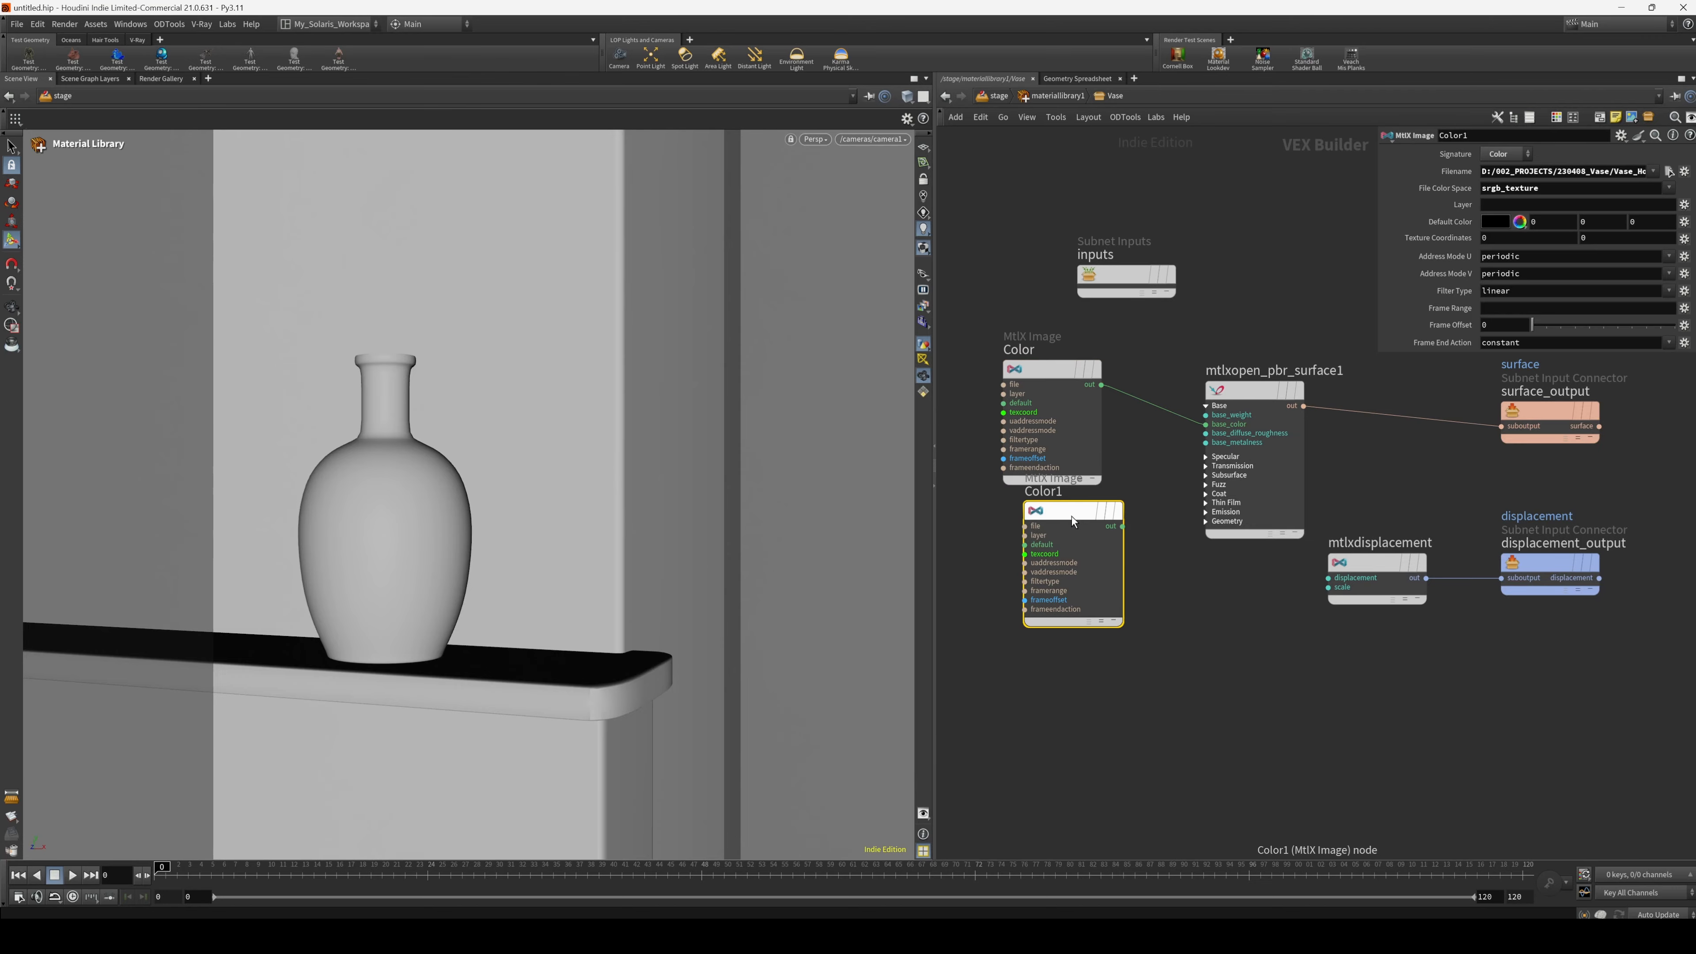
{"action": "double_click", "coordinate": [1031, 518]}
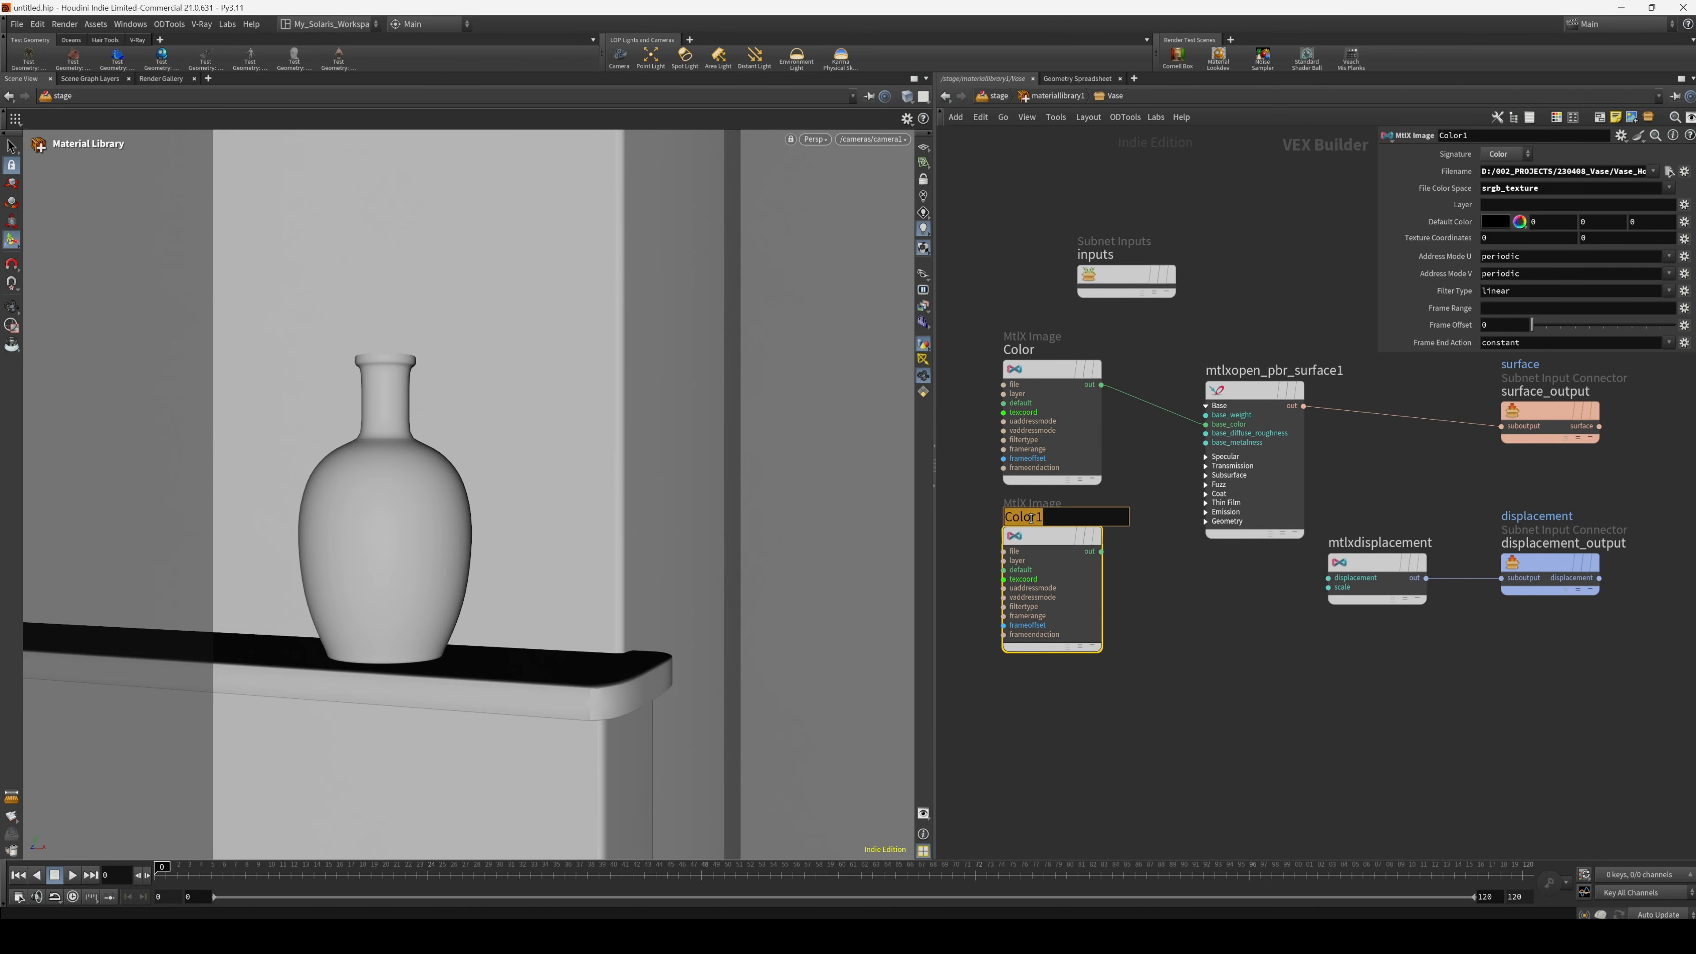
{"action": "type", "text": "Roughness"}
{"action": "key", "text": "Return"}
Duplicate the Roughness image node below itself and name the copy Normal.
{"action": "mouse_move", "coordinate": [1056, 541]}
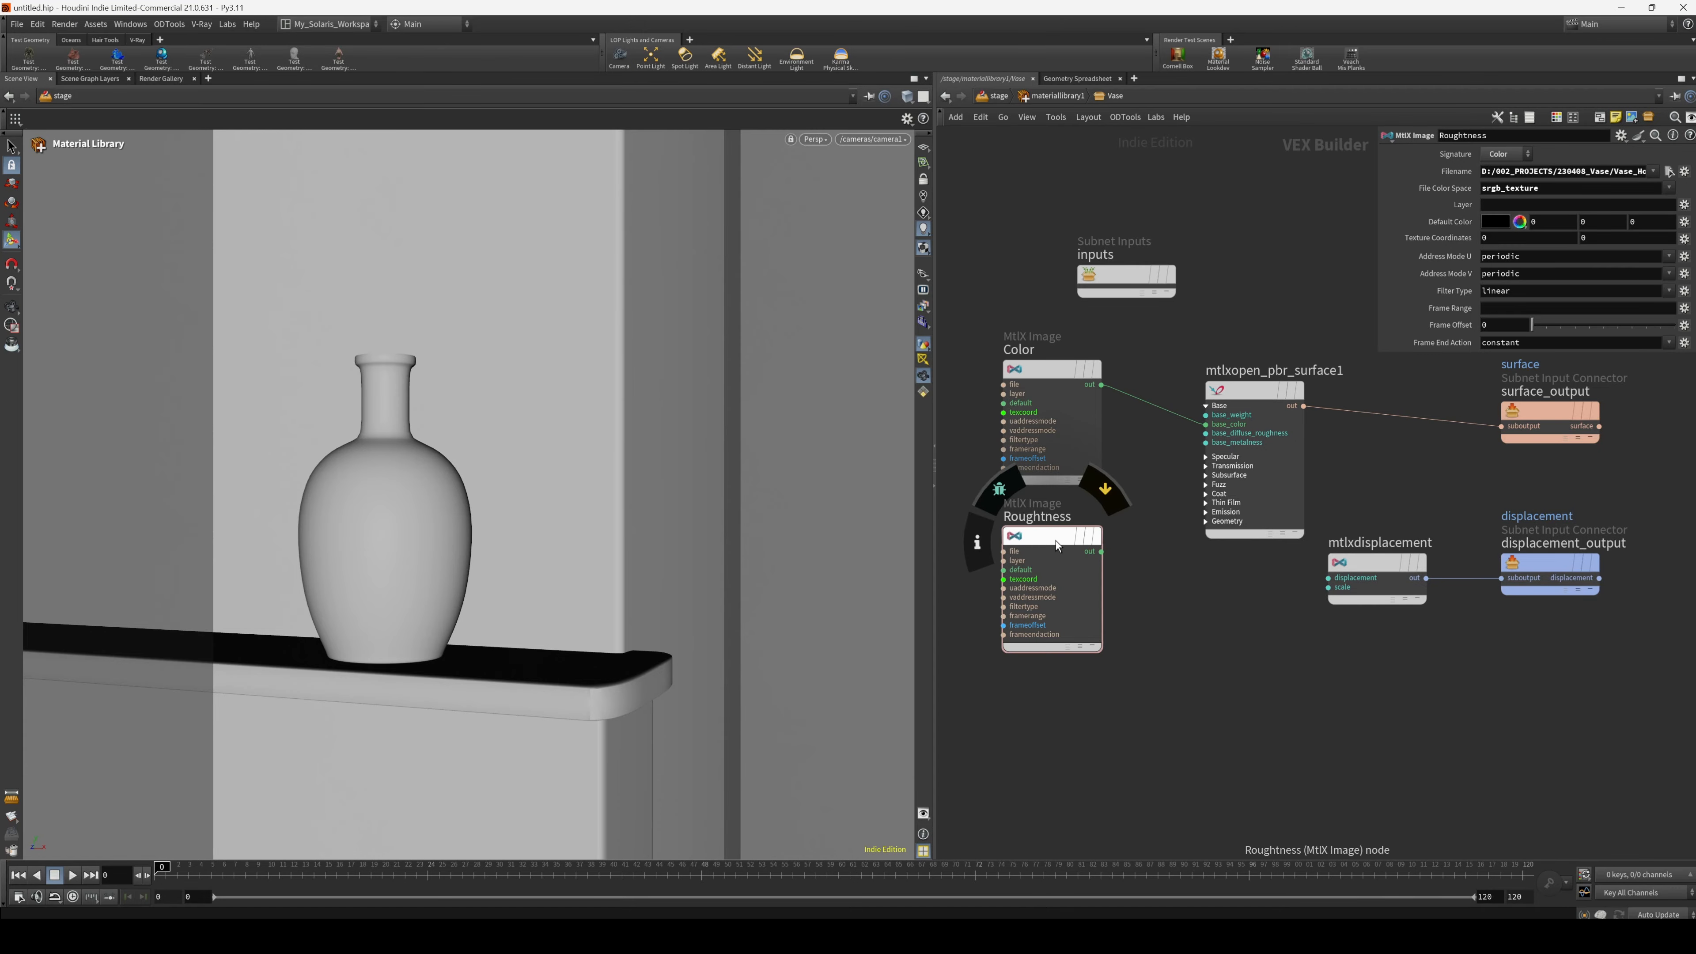
{"action": "left_click_drag", "start_coordinate": [1057, 541], "coordinate": [1061, 703], "text": "alt"}
{"action": "double_click", "coordinate": [1065, 677]}
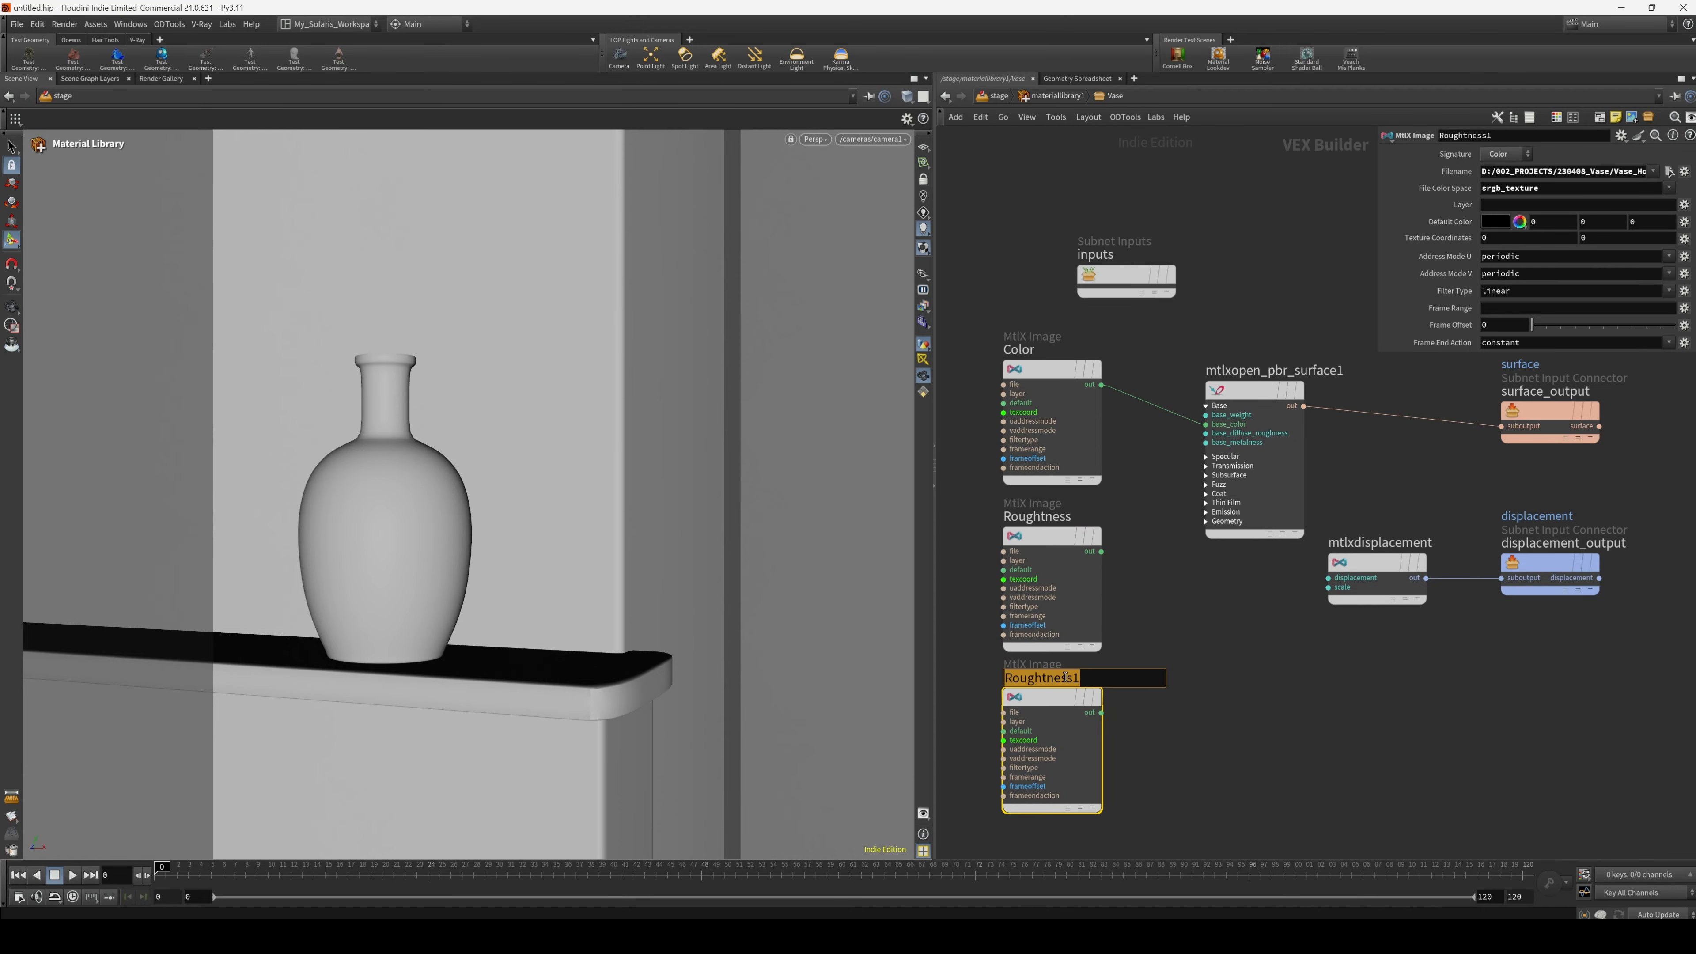
{"action": "type", "text": "Normal"}
Set the Roughness image to Float signature and Raw color space, and load VasesCol02Rustic001_GLOSS_6K.jpg into it.
{"action": "left_click", "coordinate": [1046, 541]}
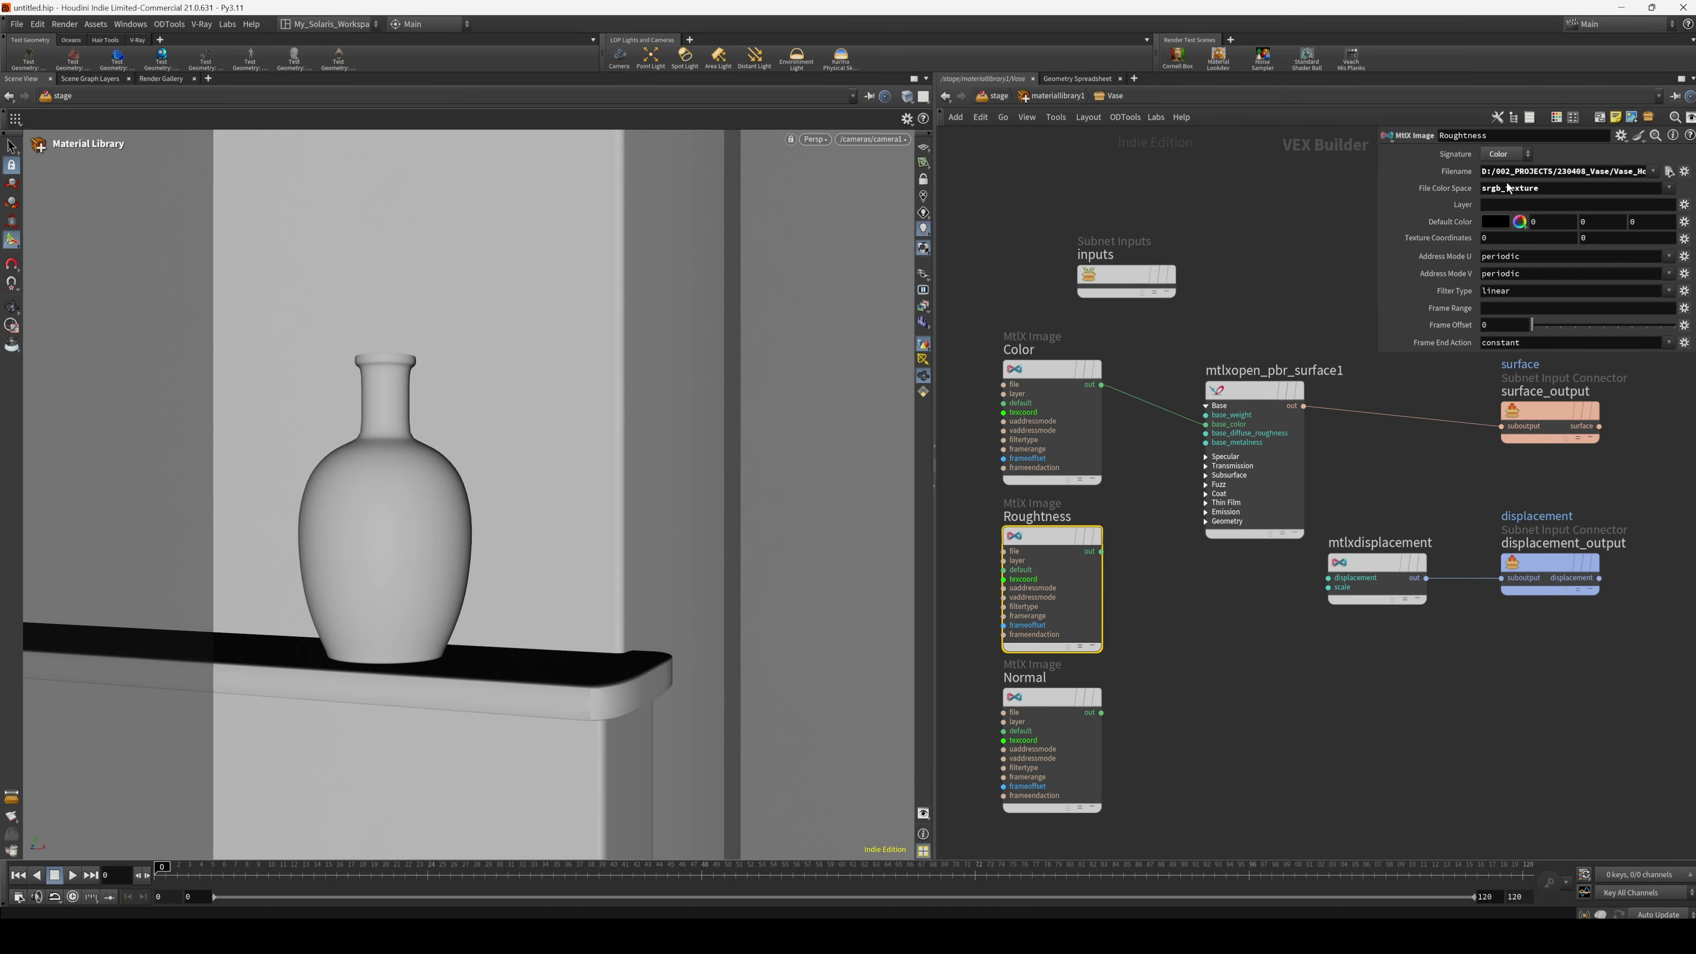
{"action": "left_click", "coordinate": [1506, 153]}
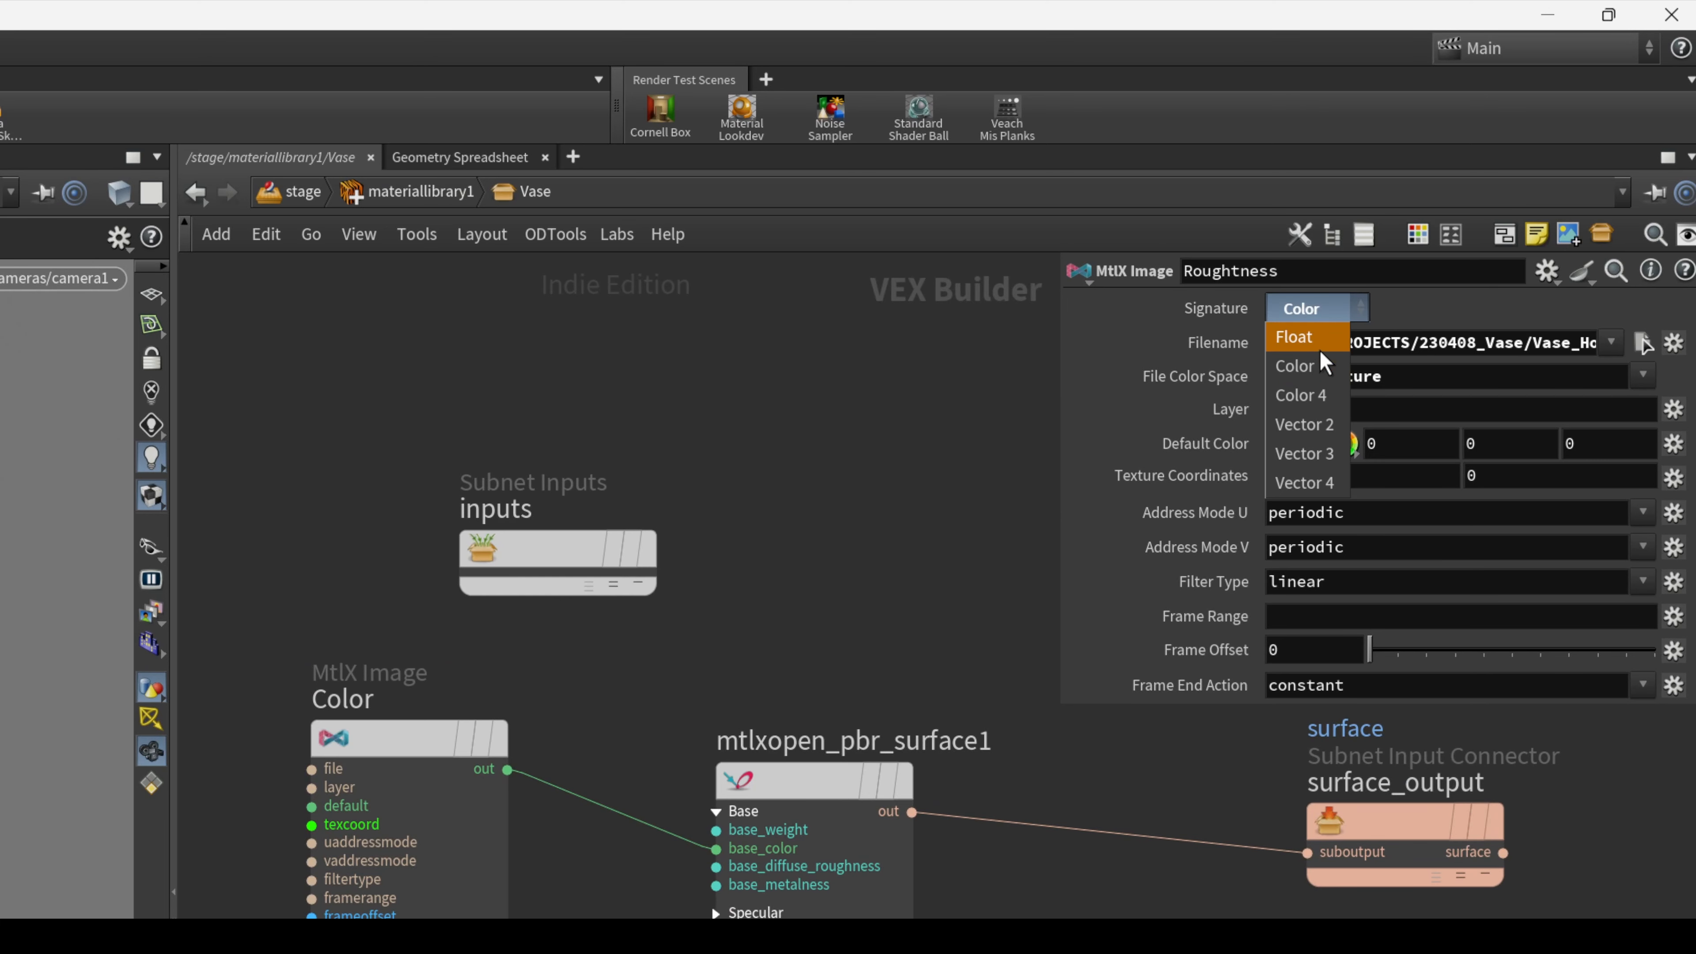
{"action": "left_click", "coordinate": [1505, 173]}
{"action": "left_click", "coordinate": [1643, 376]}
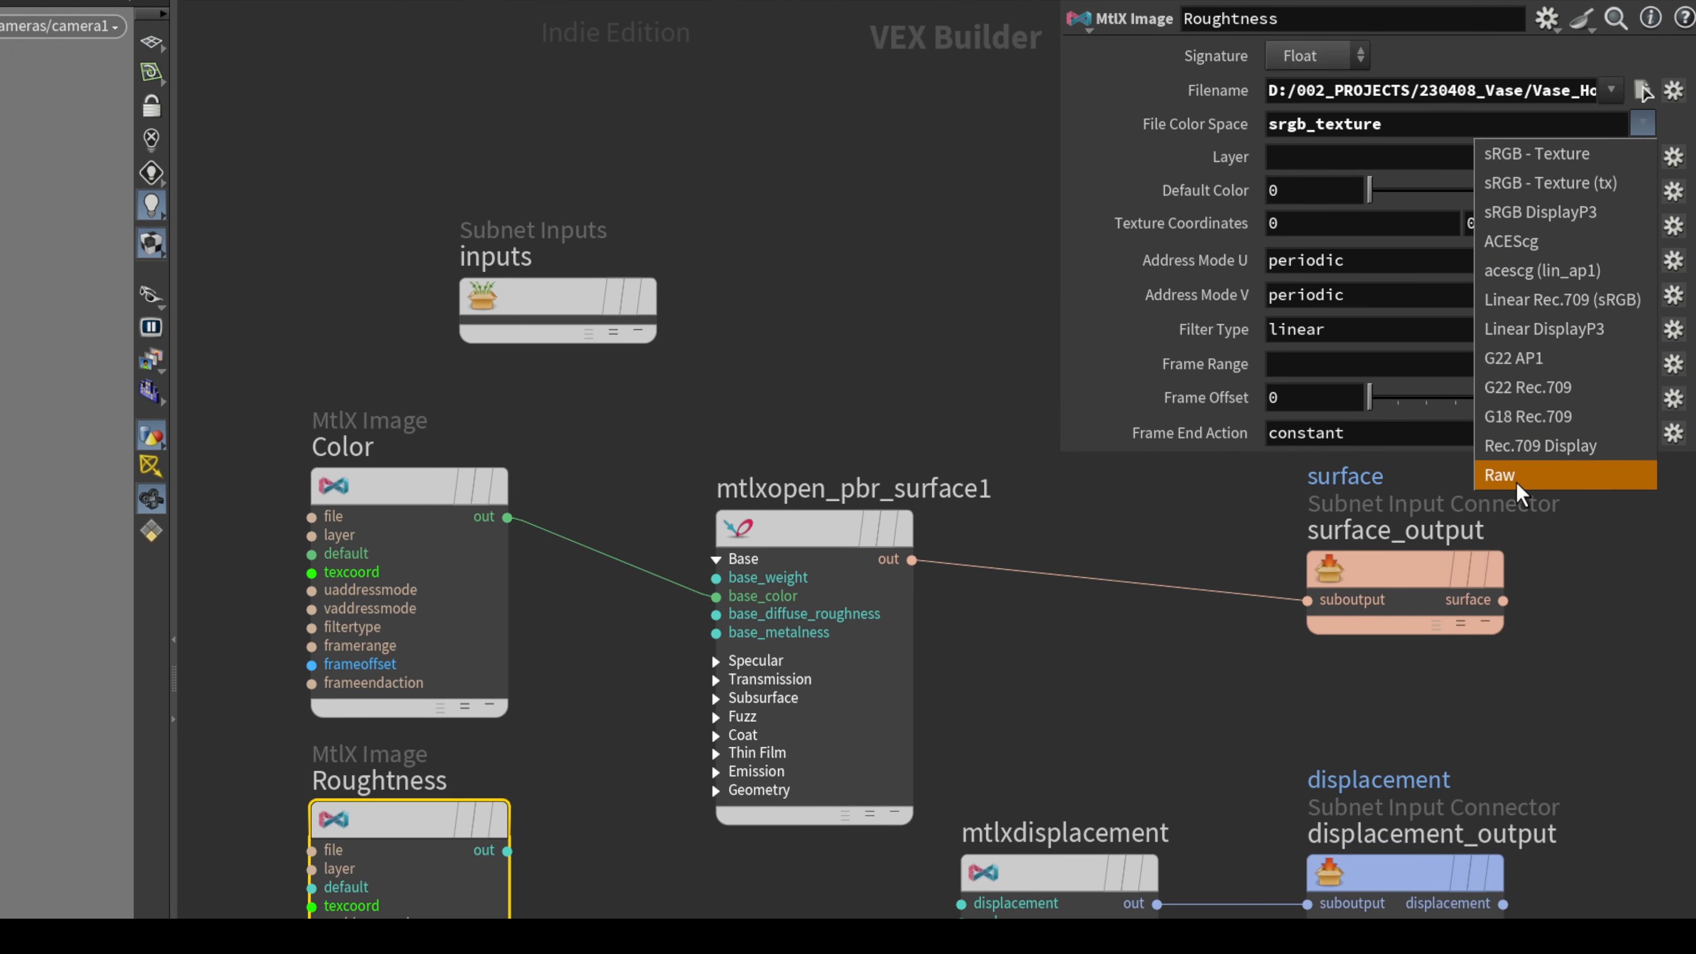
{"action": "left_click", "coordinate": [1515, 487]}
{"action": "left_click", "coordinate": [1642, 90]}
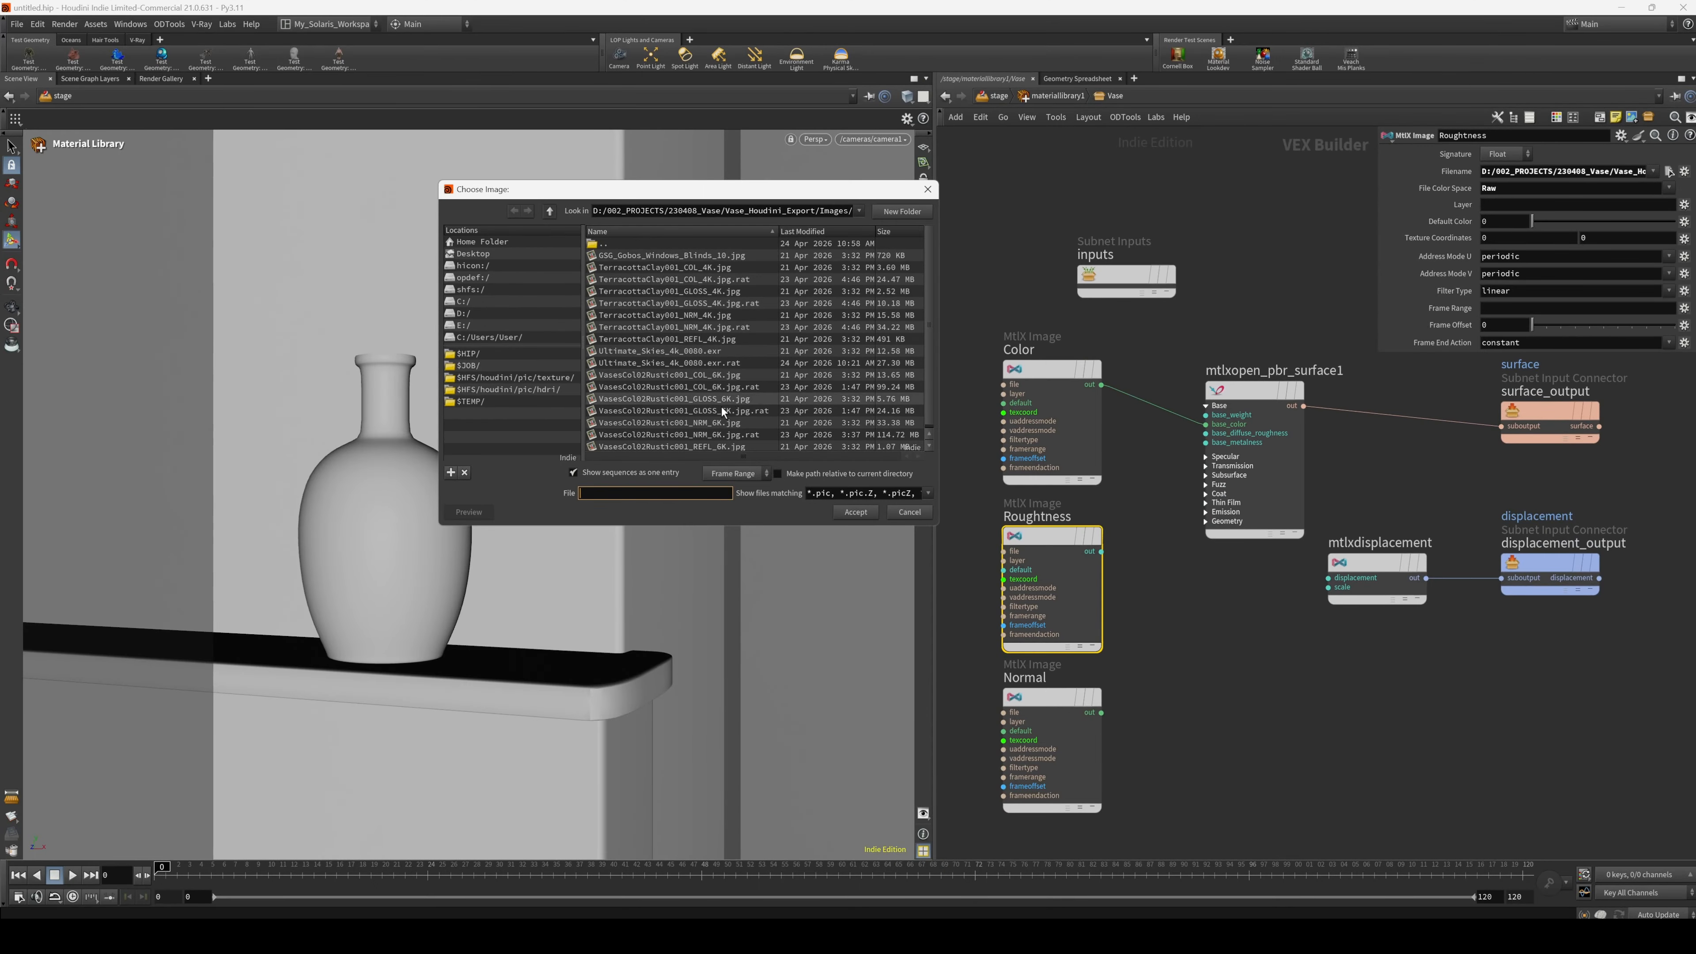
{"action": "double_click", "coordinate": [745, 403]}
Set the Normal image to Vector 3 signature and Raw color space, and load VasesCol02Rustic001_NRM_6K.jpg into it.
{"action": "left_click", "coordinate": [1045, 698]}
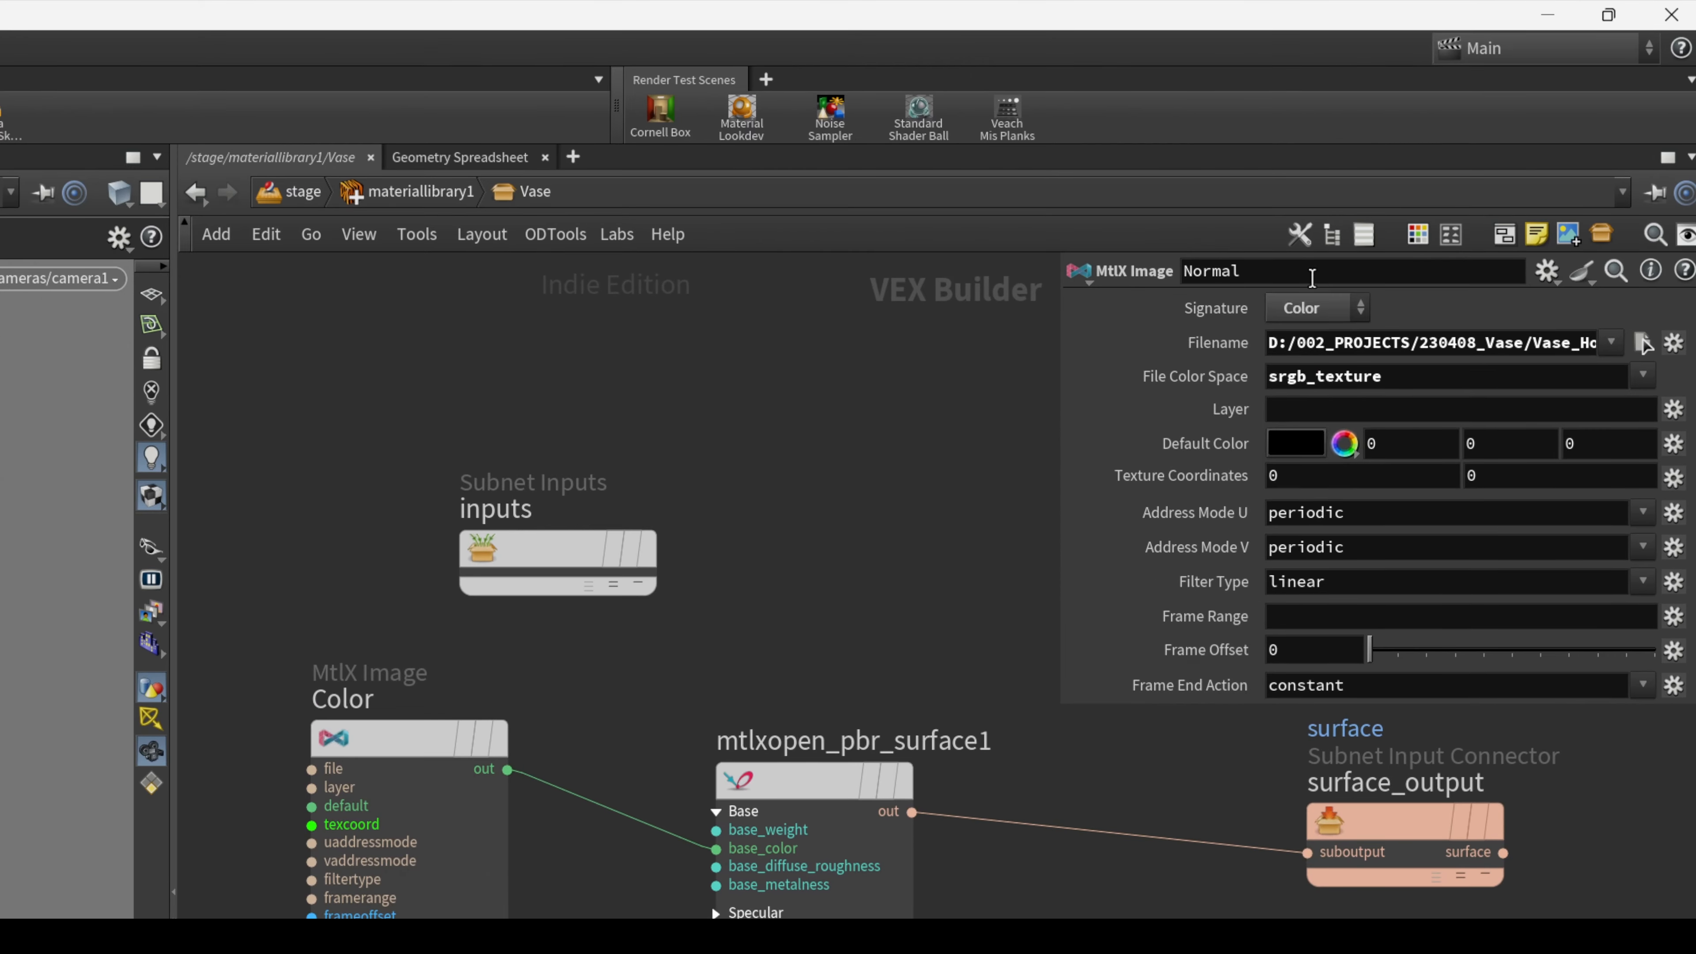
{"action": "left_click", "coordinate": [1314, 307]}
{"action": "left_click", "coordinate": [1310, 461]}
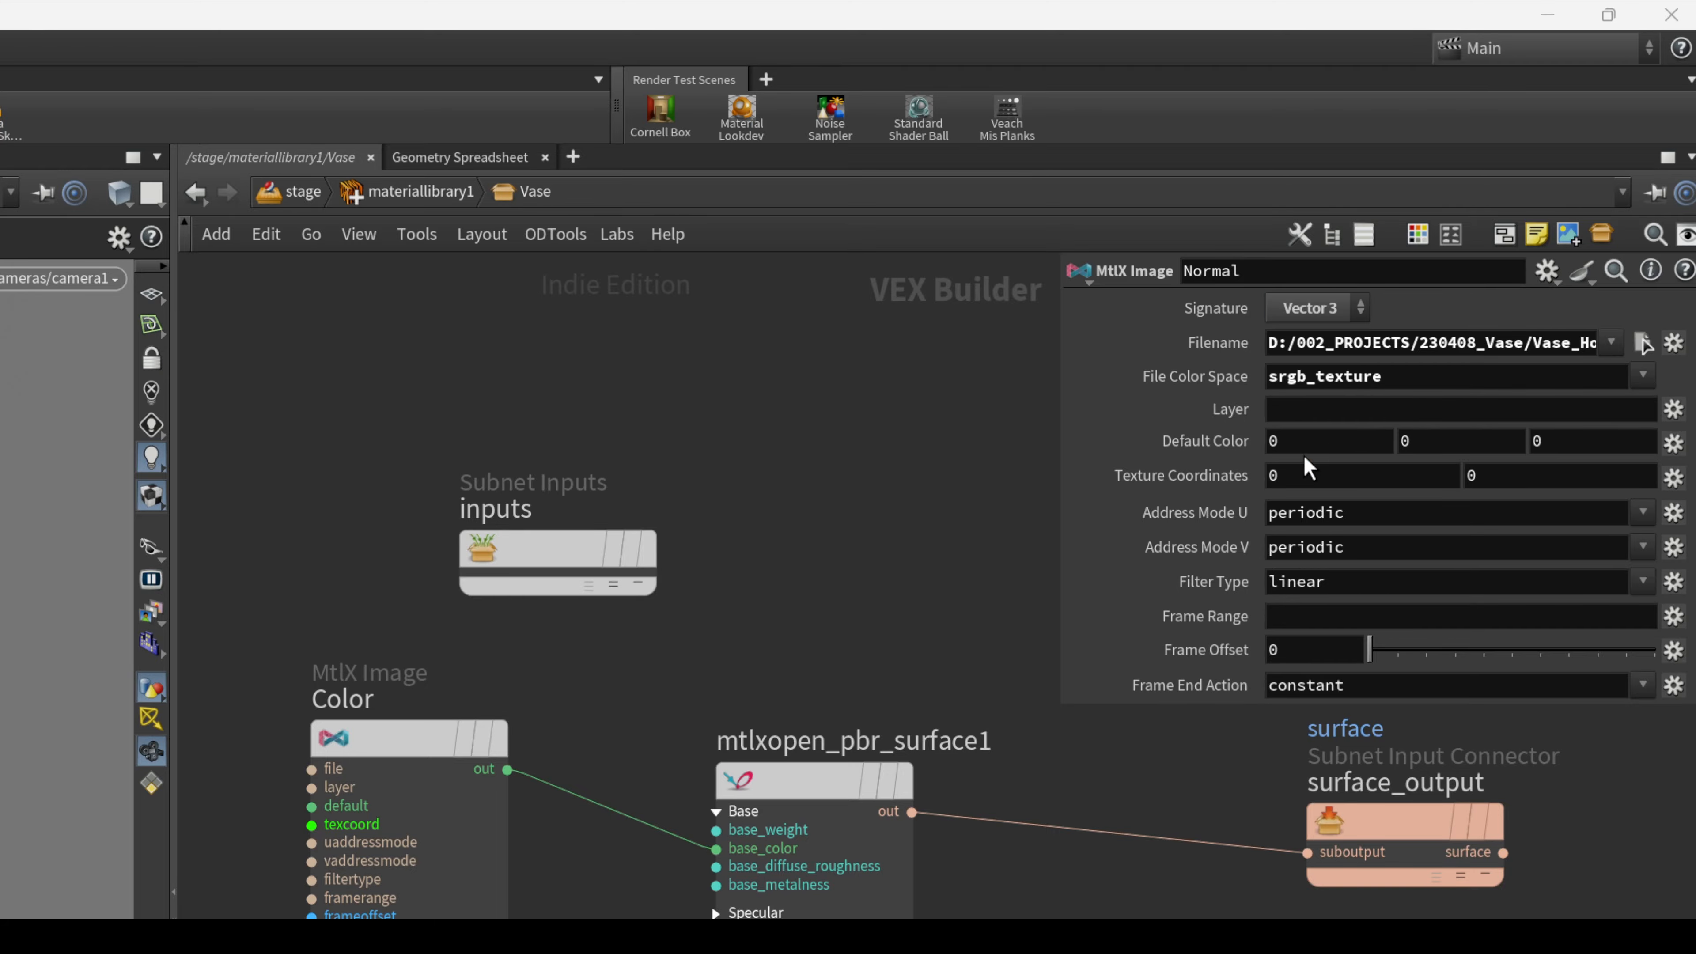
{"action": "left_click", "coordinate": [1642, 377]}
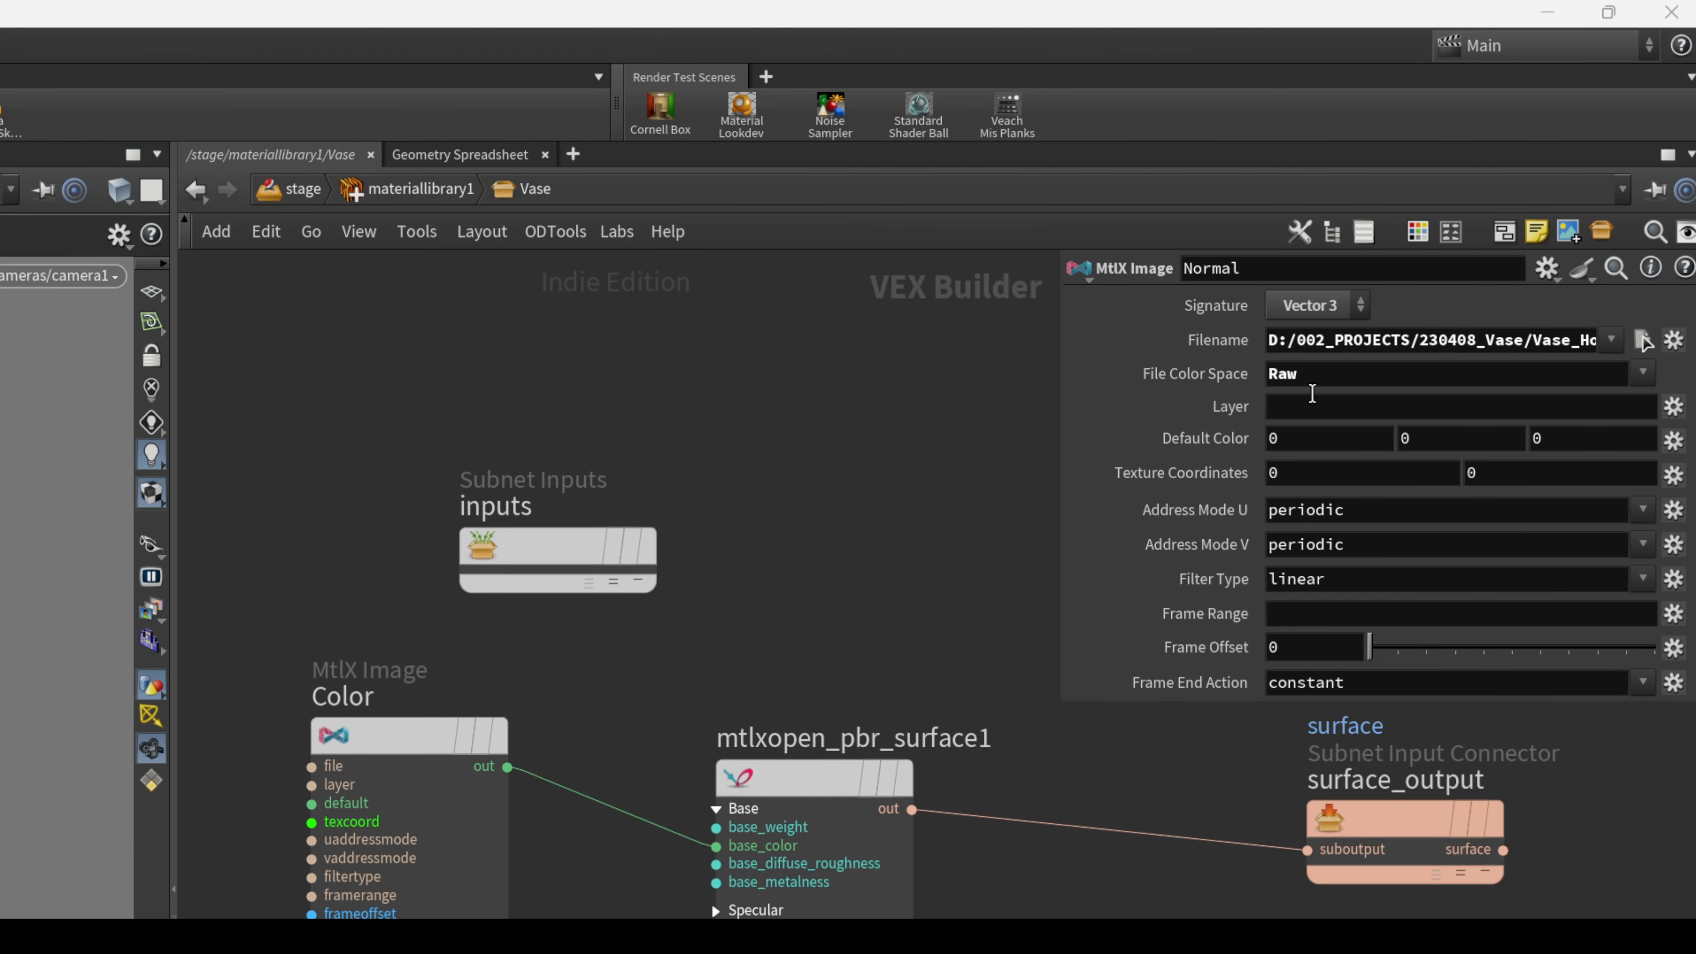
{"action": "left_click", "coordinate": [1644, 346]}
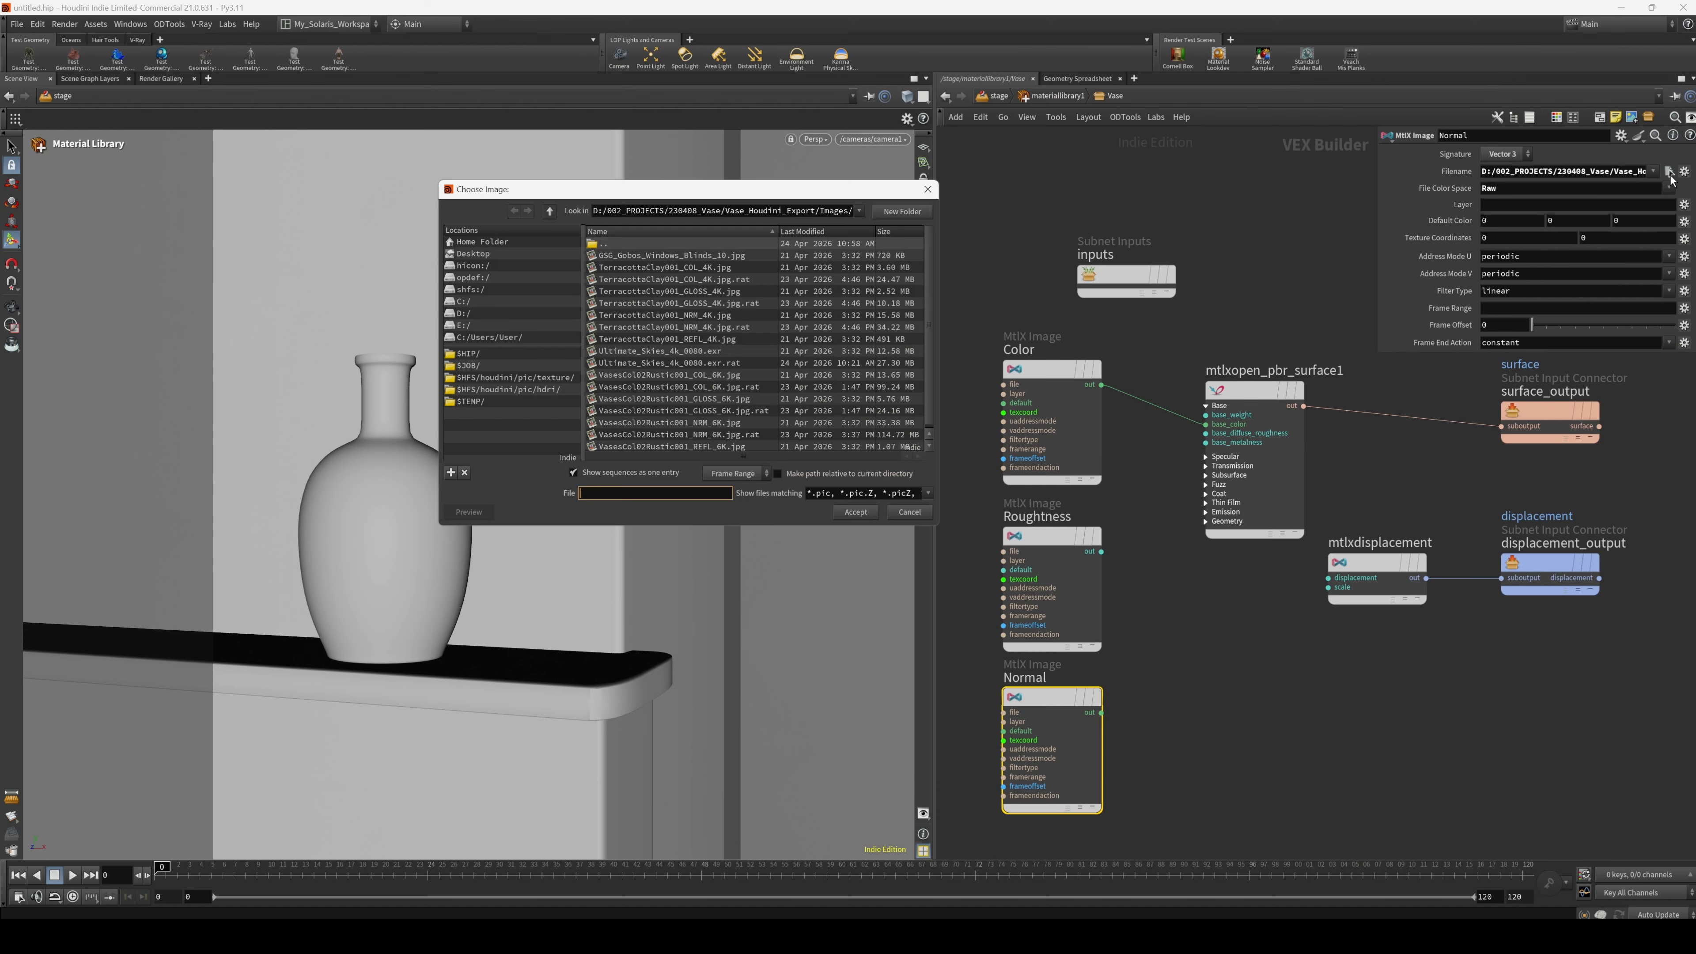
{"action": "left_click", "coordinate": [710, 423]}
{"action": "left_click", "coordinate": [856, 512]}
Add an MtlX Normal Map node after the Normal image and wire its output into the OpenPBR surface's geometry normal input.
{"action": "left_click_drag", "start_coordinate": [1101, 713], "coordinate": [1167, 700]}
{"action": "type", "text": "norm"}
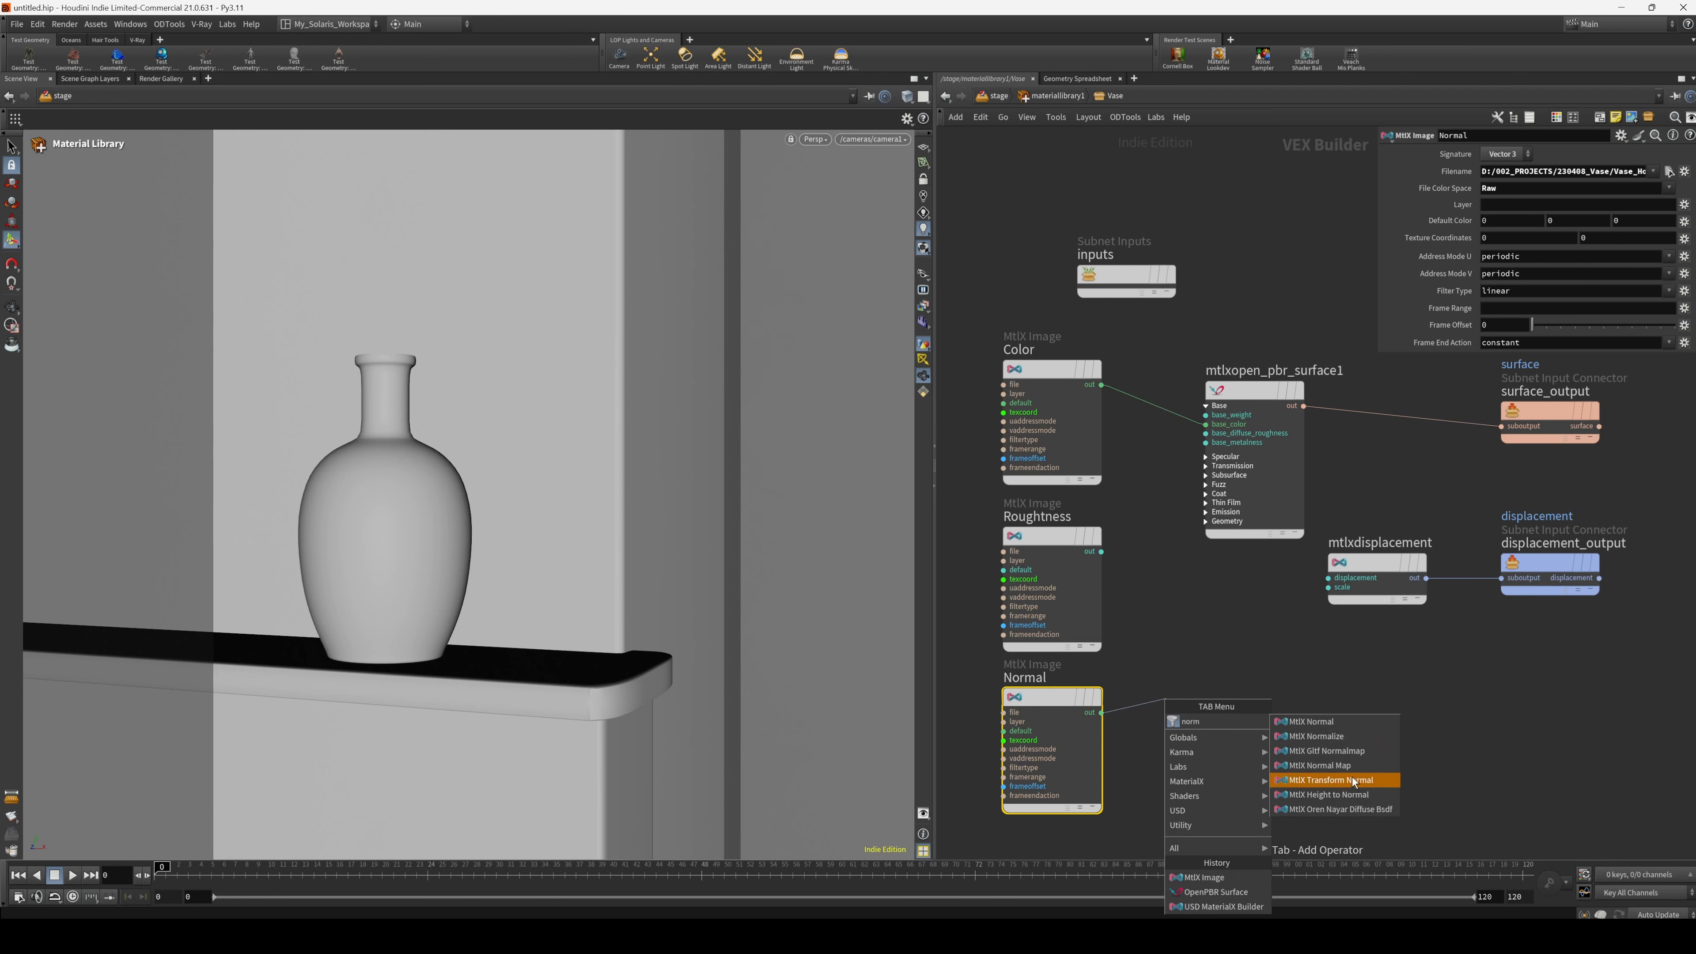
{"action": "left_click", "coordinate": [1318, 765]}
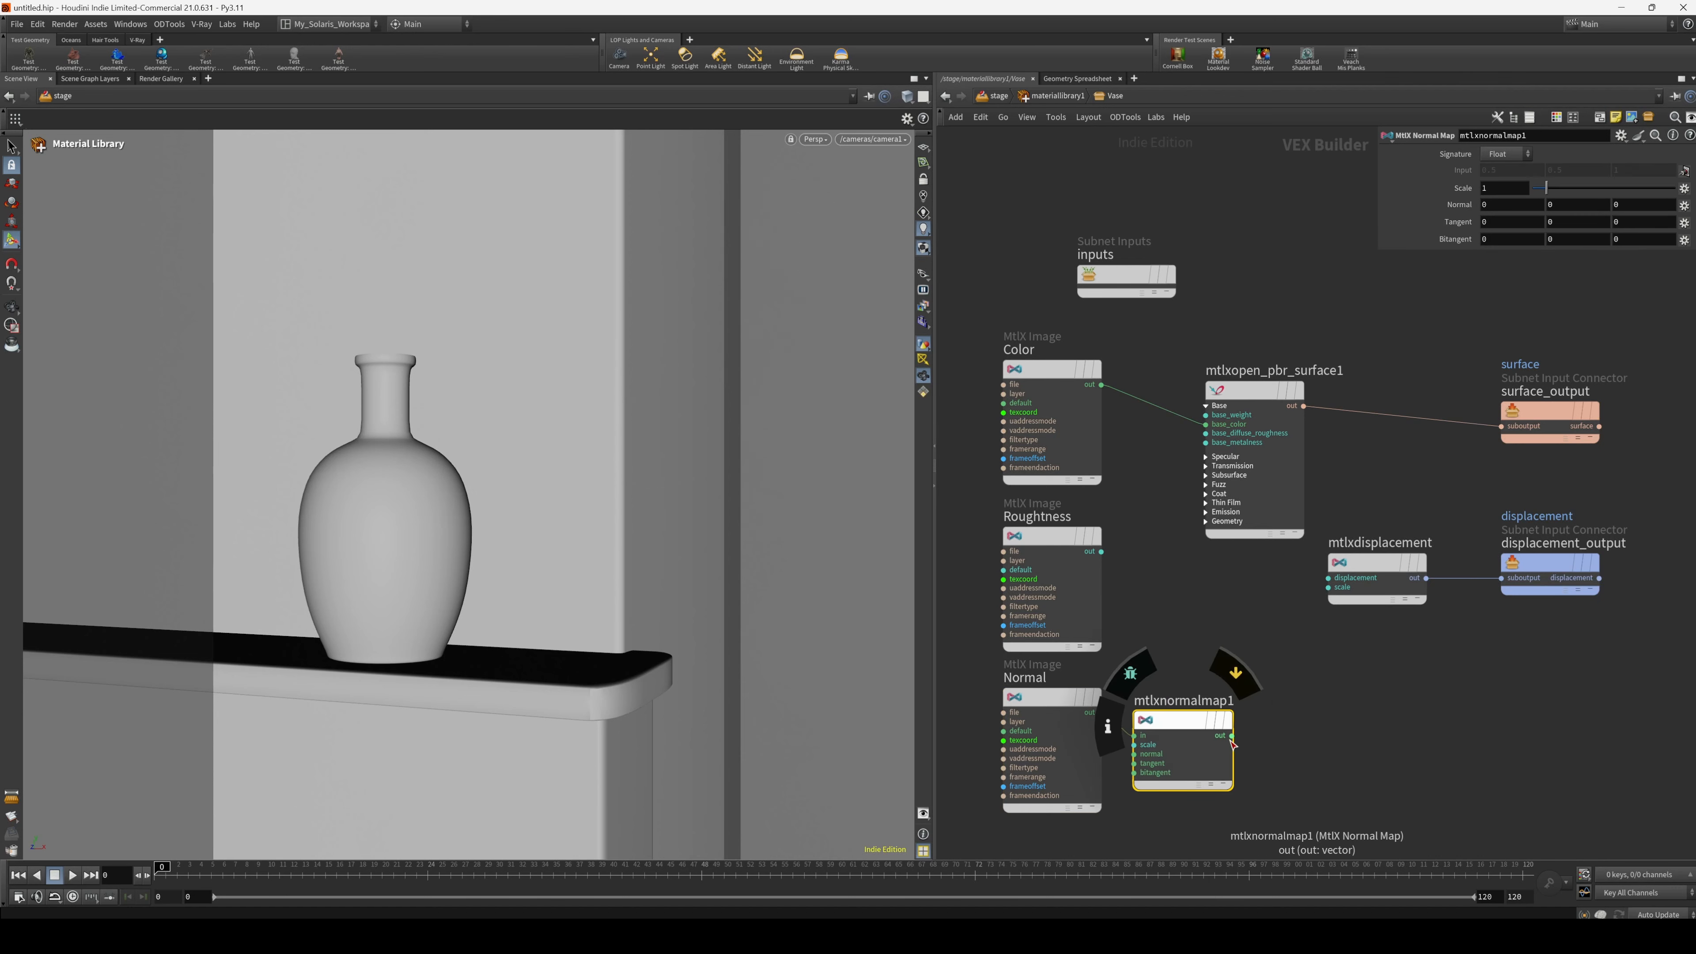
{"action": "left_click", "coordinate": [1234, 740]}
{"action": "left_click", "coordinate": [1205, 522]}
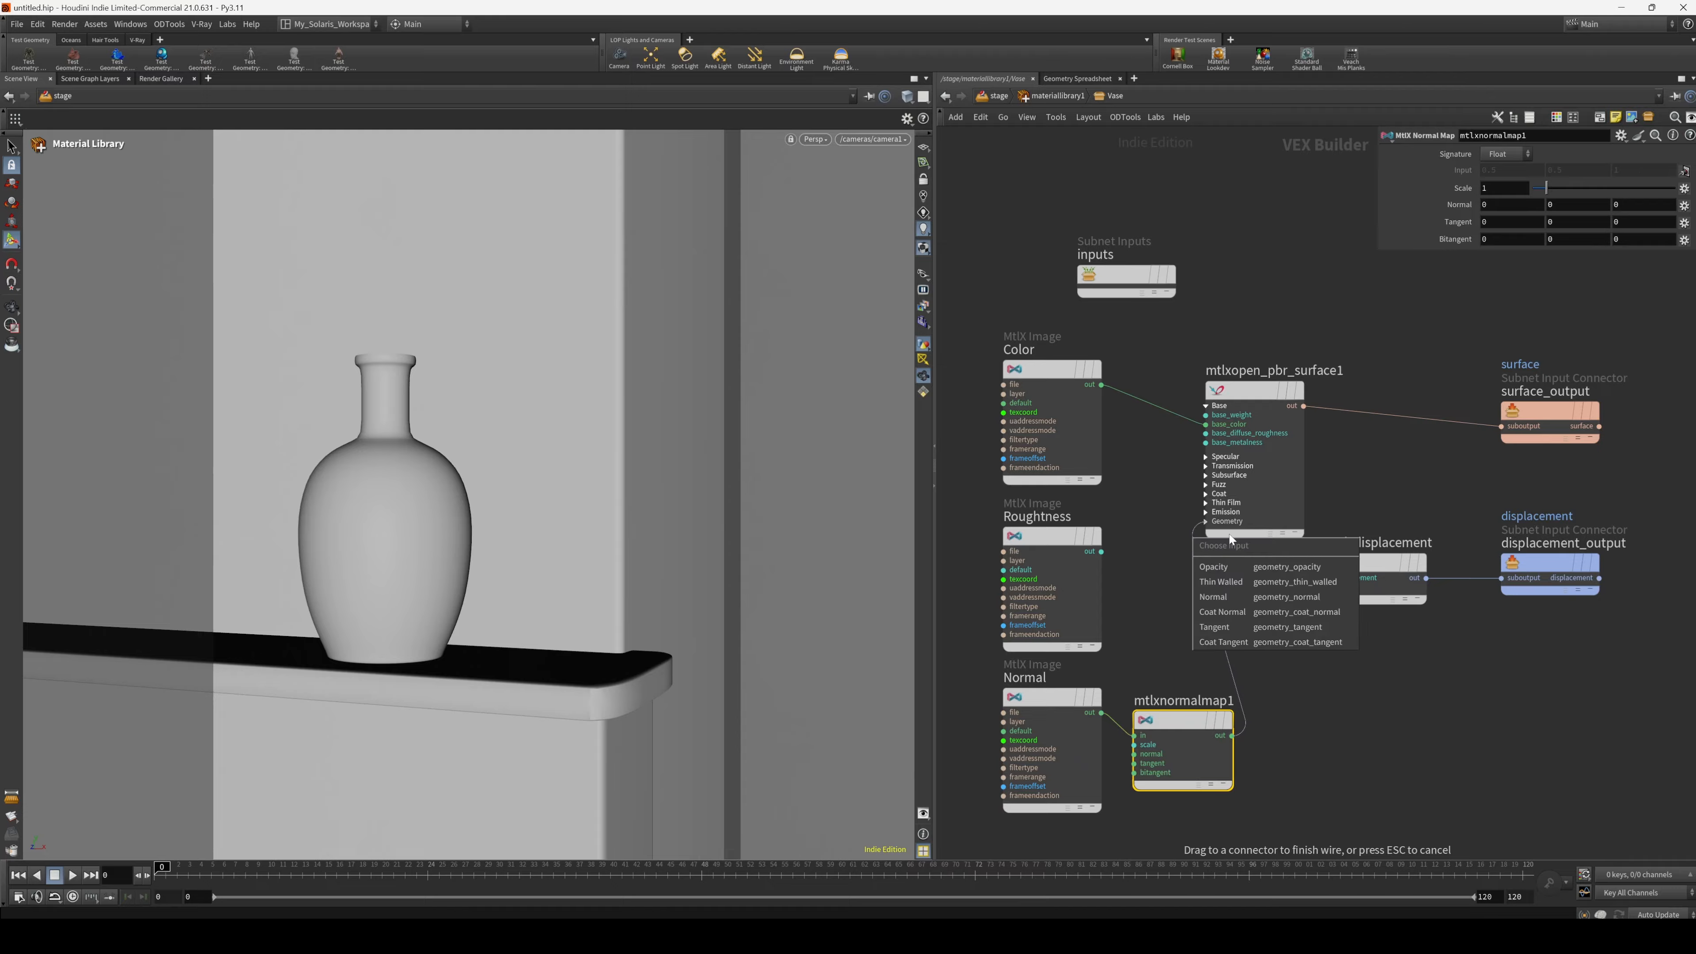
{"action": "left_click", "coordinate": [1229, 594]}
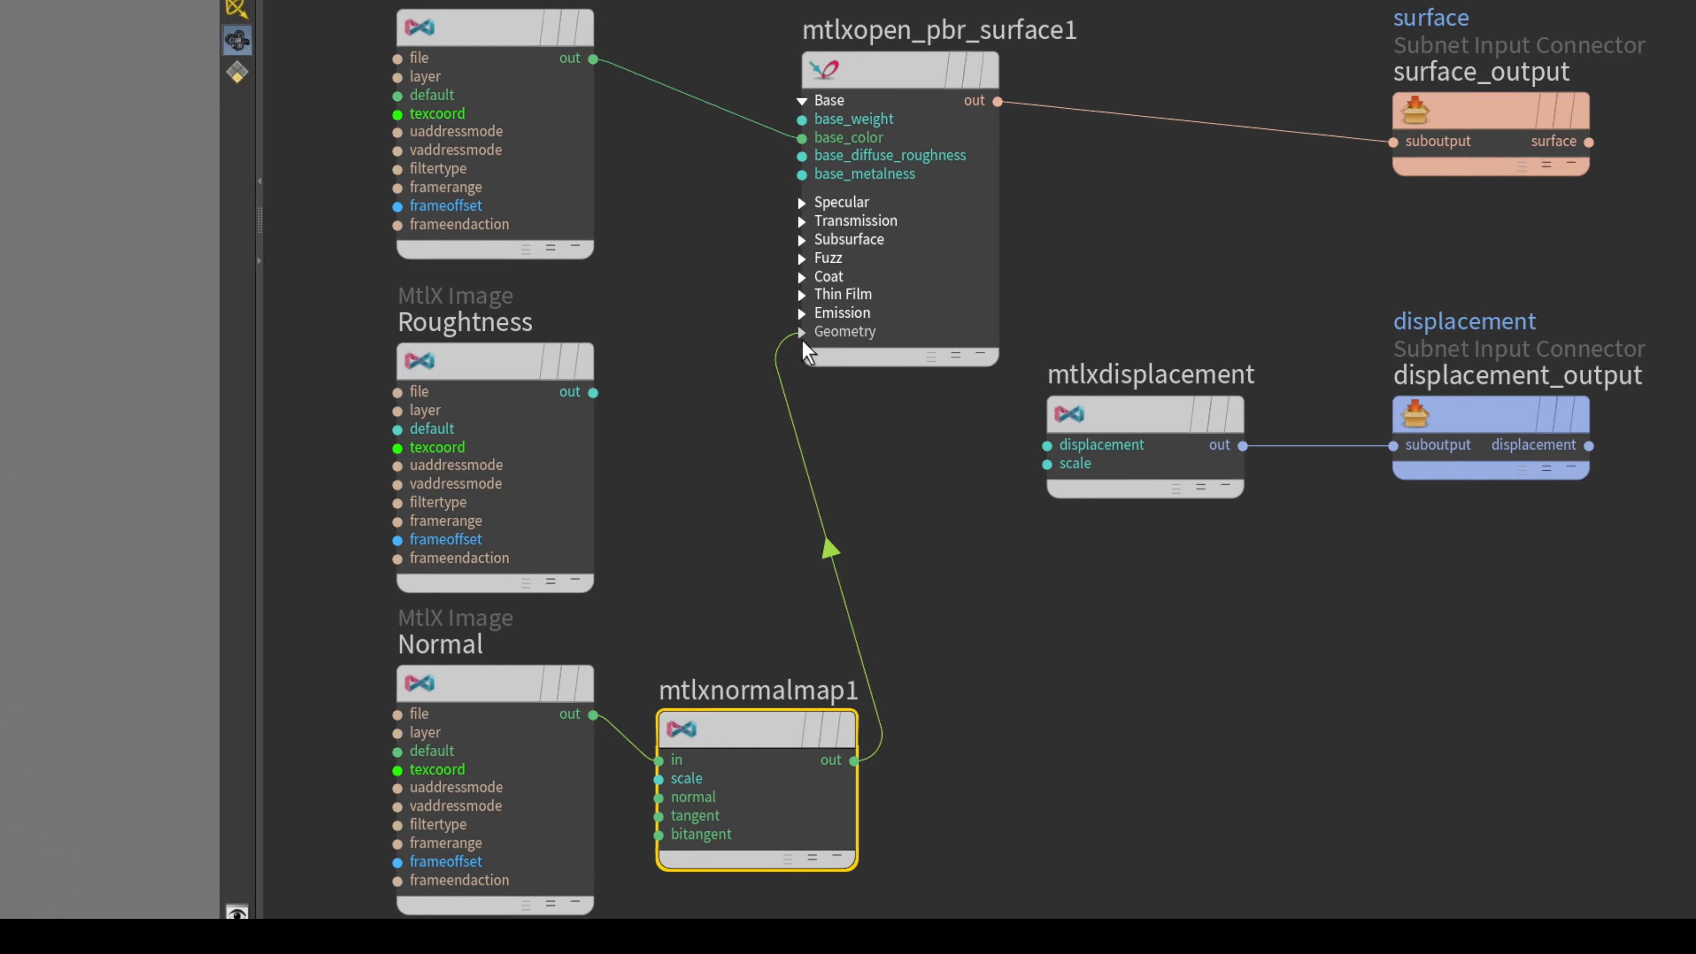
Expand the Geometry inputs of mtlxopen_pbr_surface1, and rearrange it and mtlxdisplacement so that the nodes do not overlap.
{"action": "left_click", "coordinate": [802, 333]}
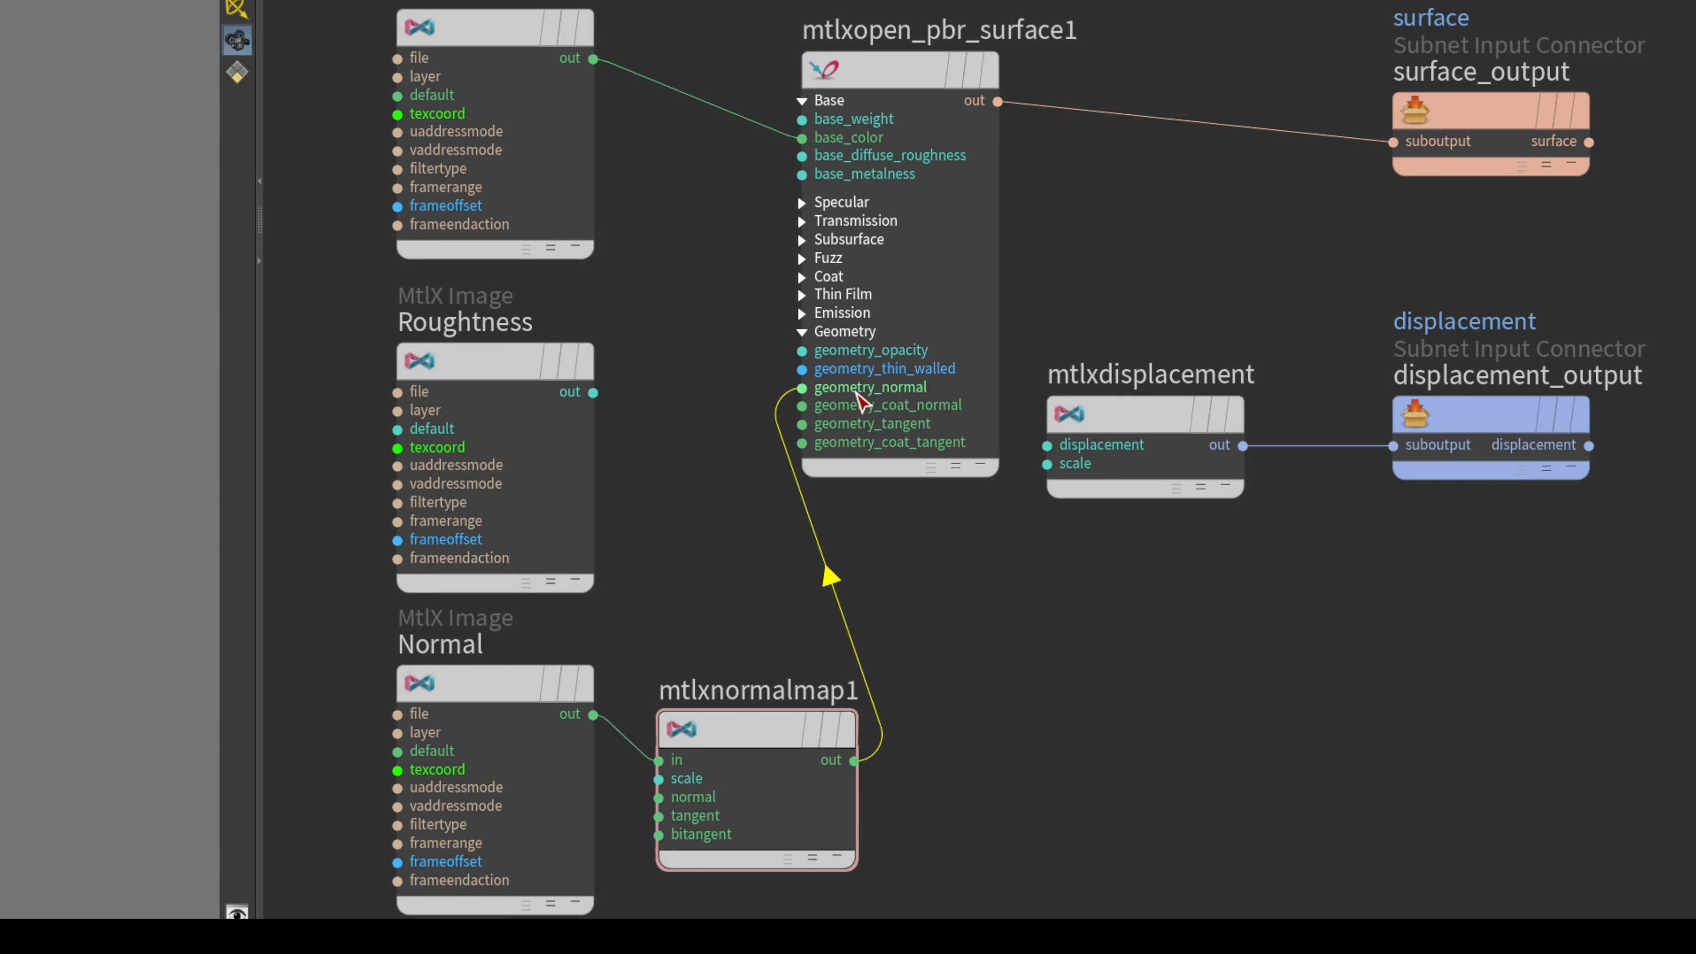
{"action": "left_click", "coordinate": [859, 396]}
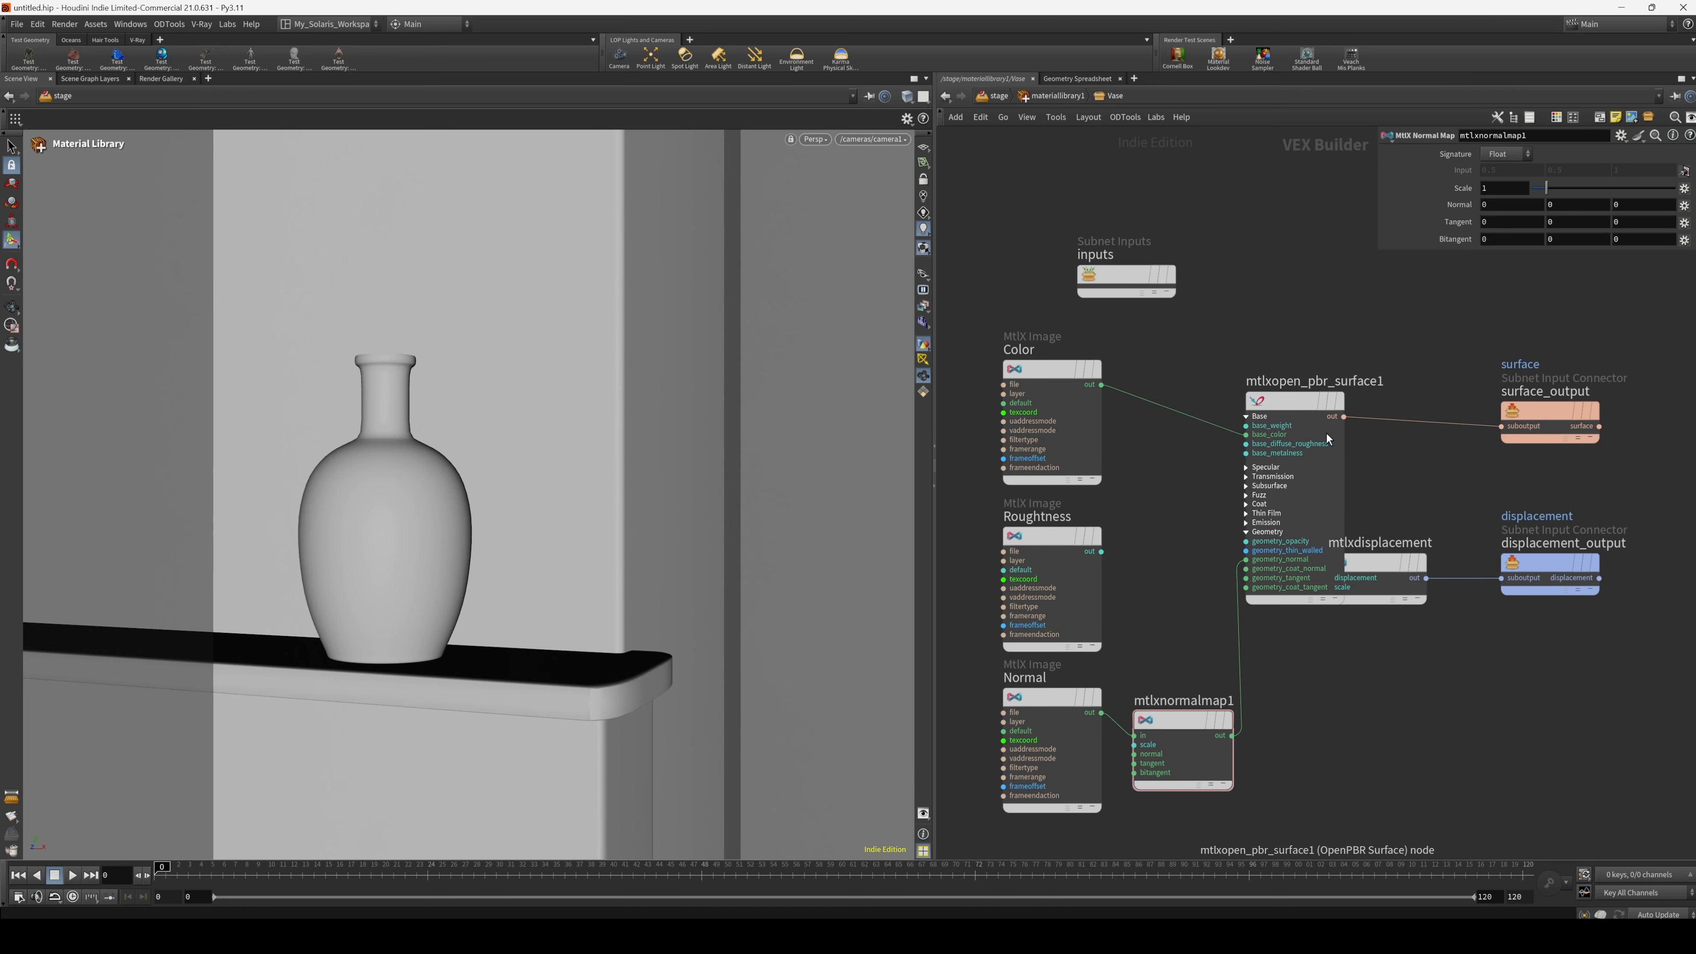
{"action": "left_click_drag", "start_coordinate": [1386, 563], "coordinate": [1411, 720]}
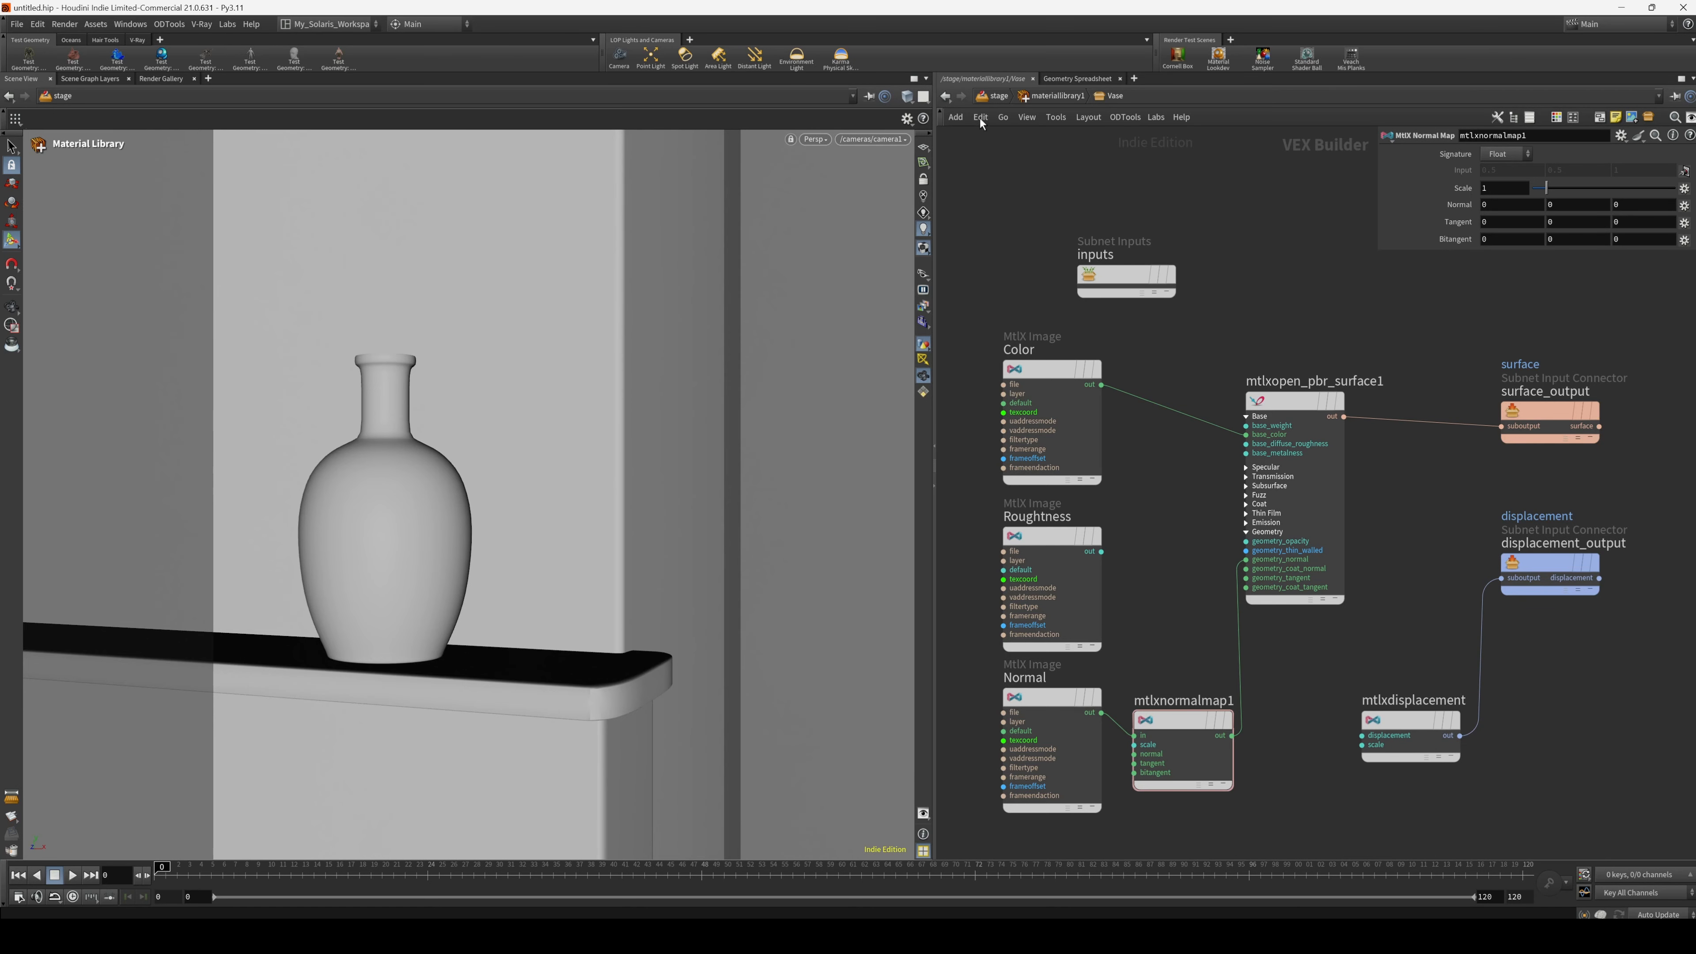
Return to the stage network and assign the Vase material to the LM_Vase geometry with a rule in materiallinker1.
{"action": "left_click", "coordinate": [999, 97]}
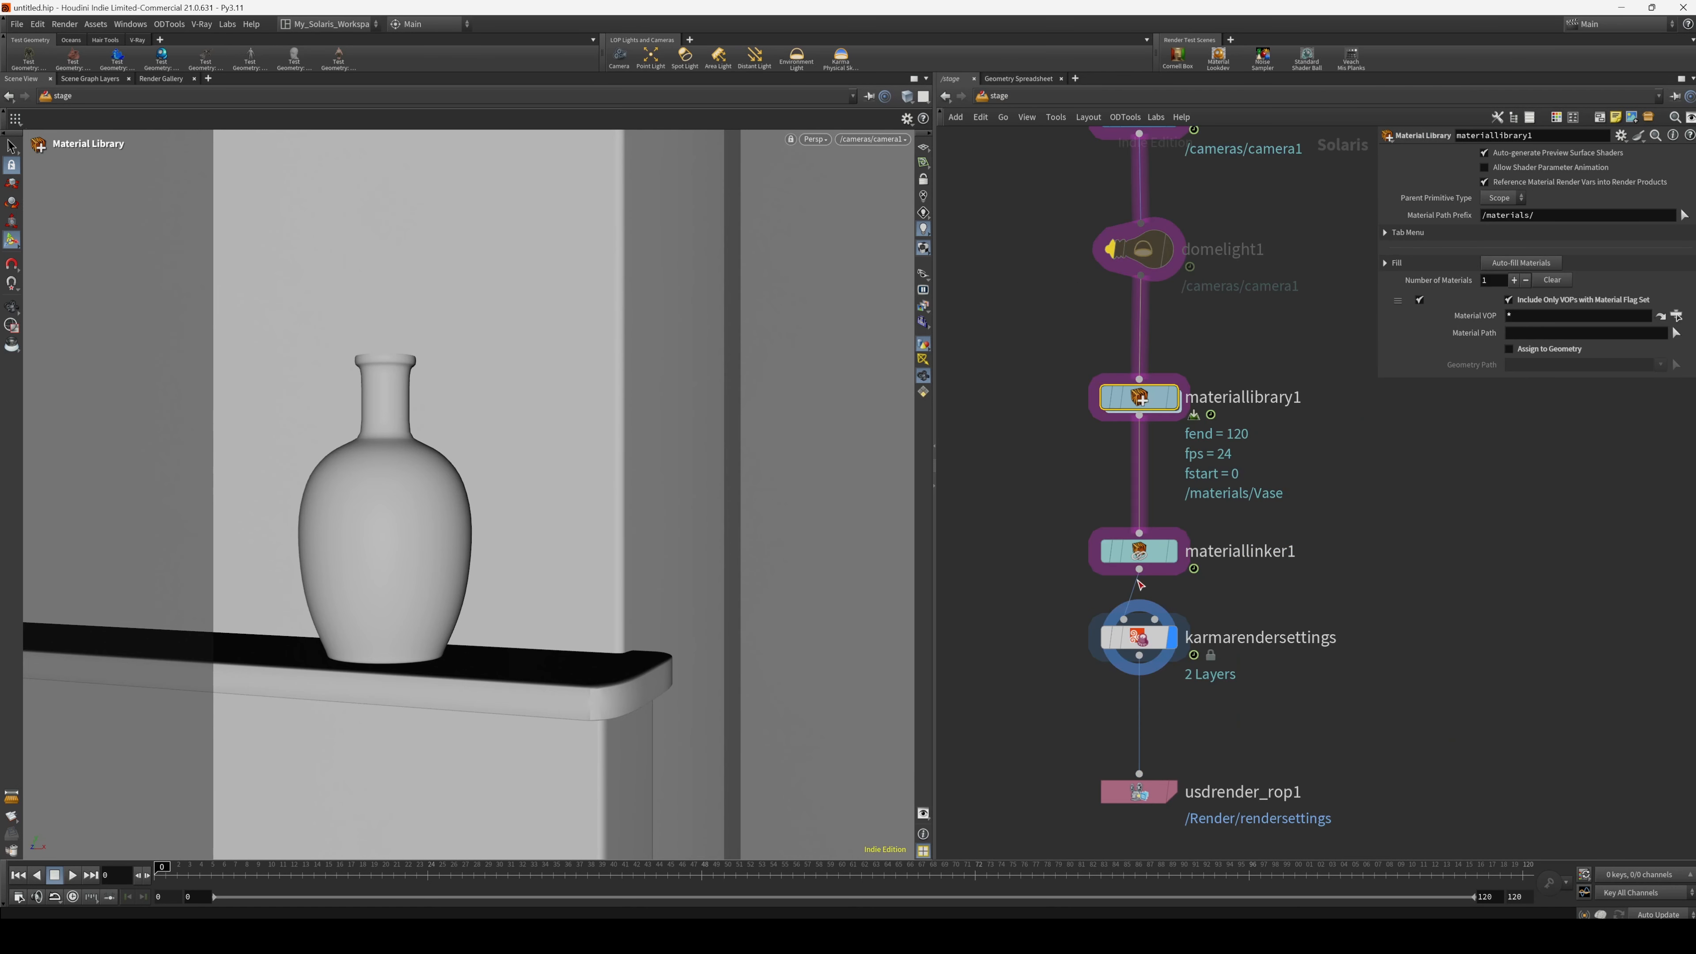
{"action": "left_click_drag", "start_coordinate": [1128, 560], "coordinate": [1128, 524]}
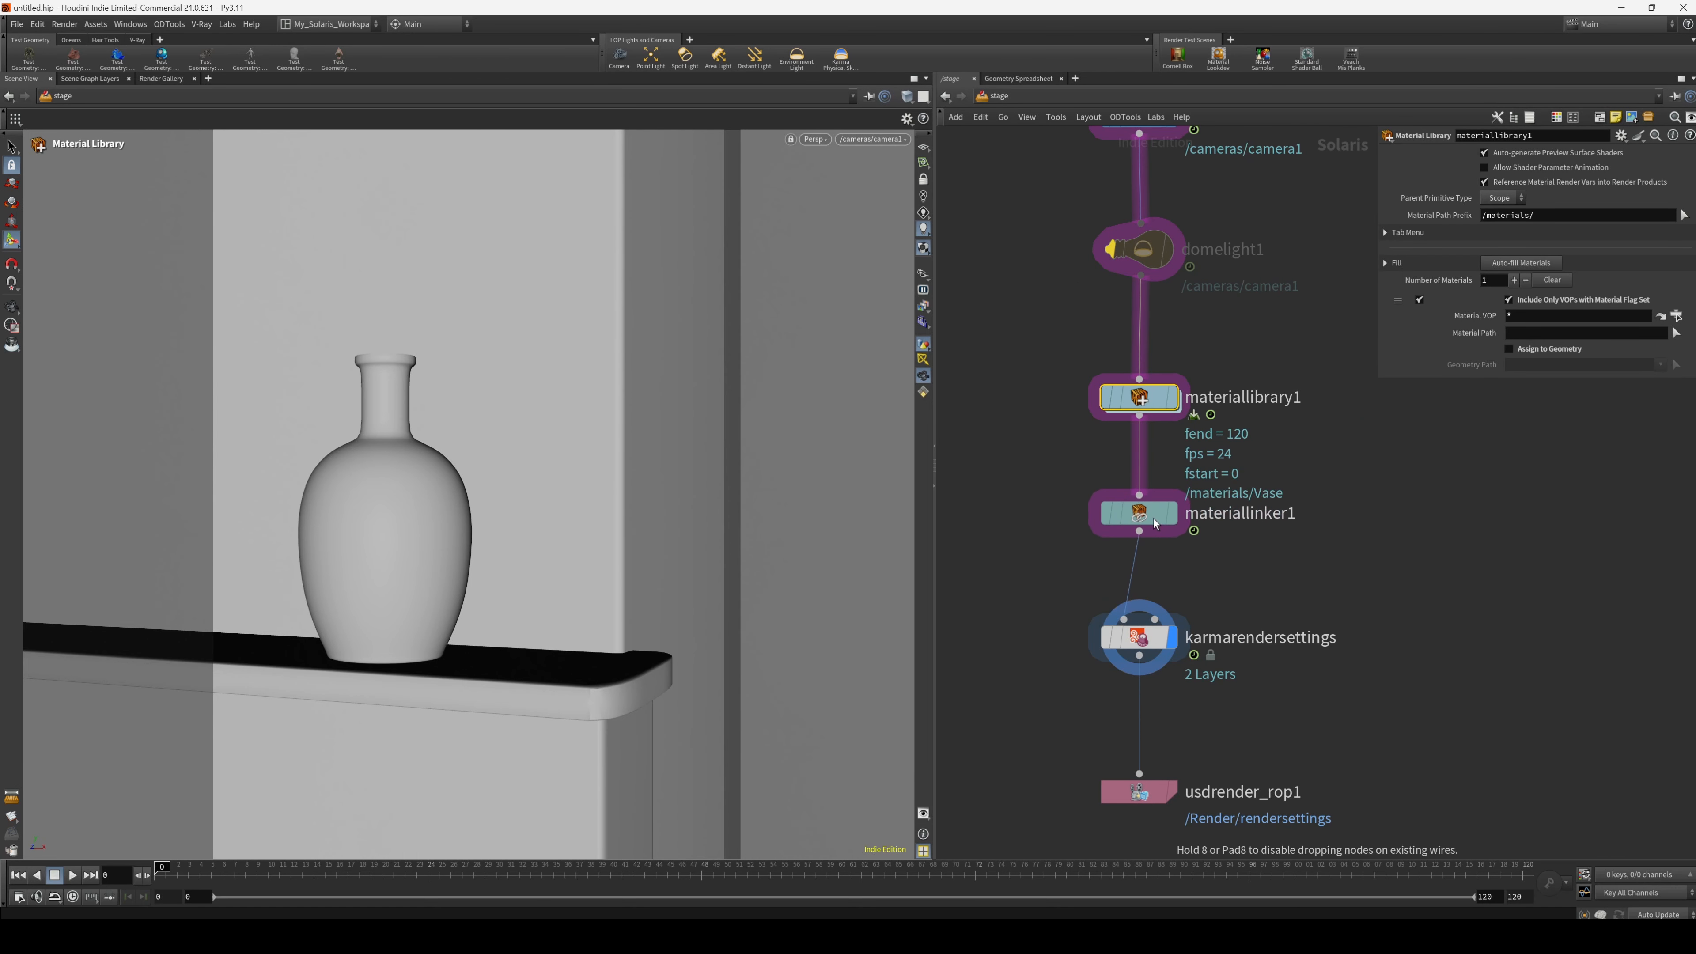
{"action": "left_click", "coordinate": [1130, 526]}
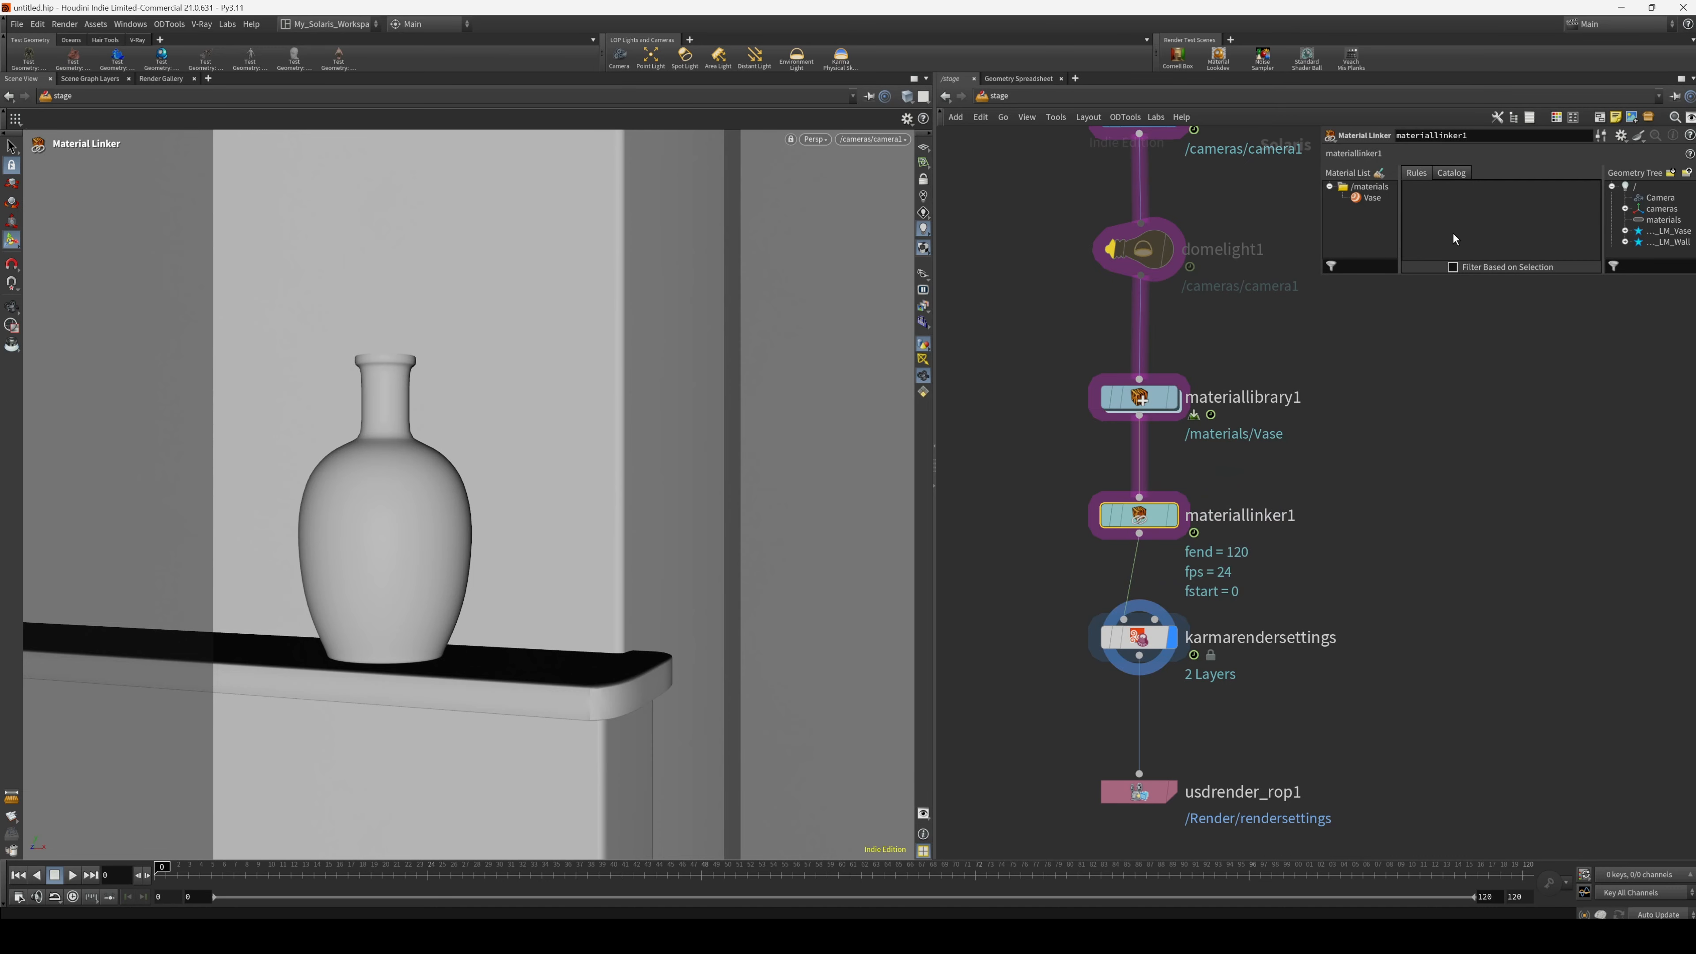
{"action": "left_click_drag", "start_coordinate": [1423, 274], "coordinate": [1448, 525]}
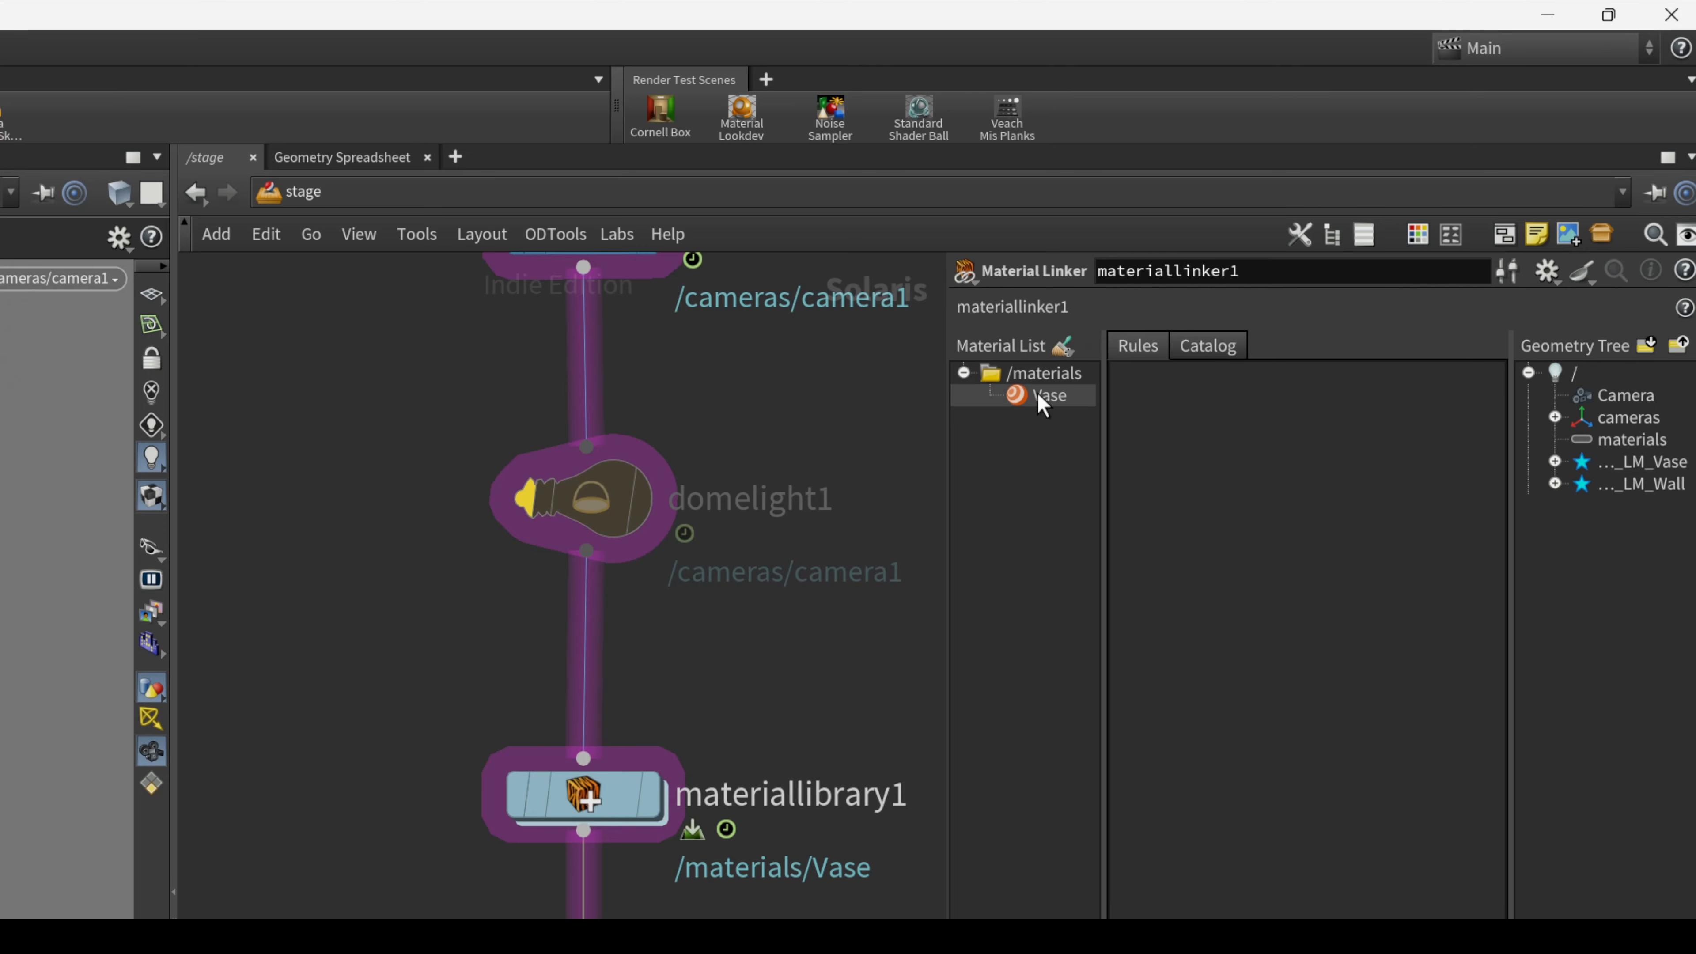
{"action": "left_click_drag", "start_coordinate": [1039, 397], "coordinate": [1262, 417]}
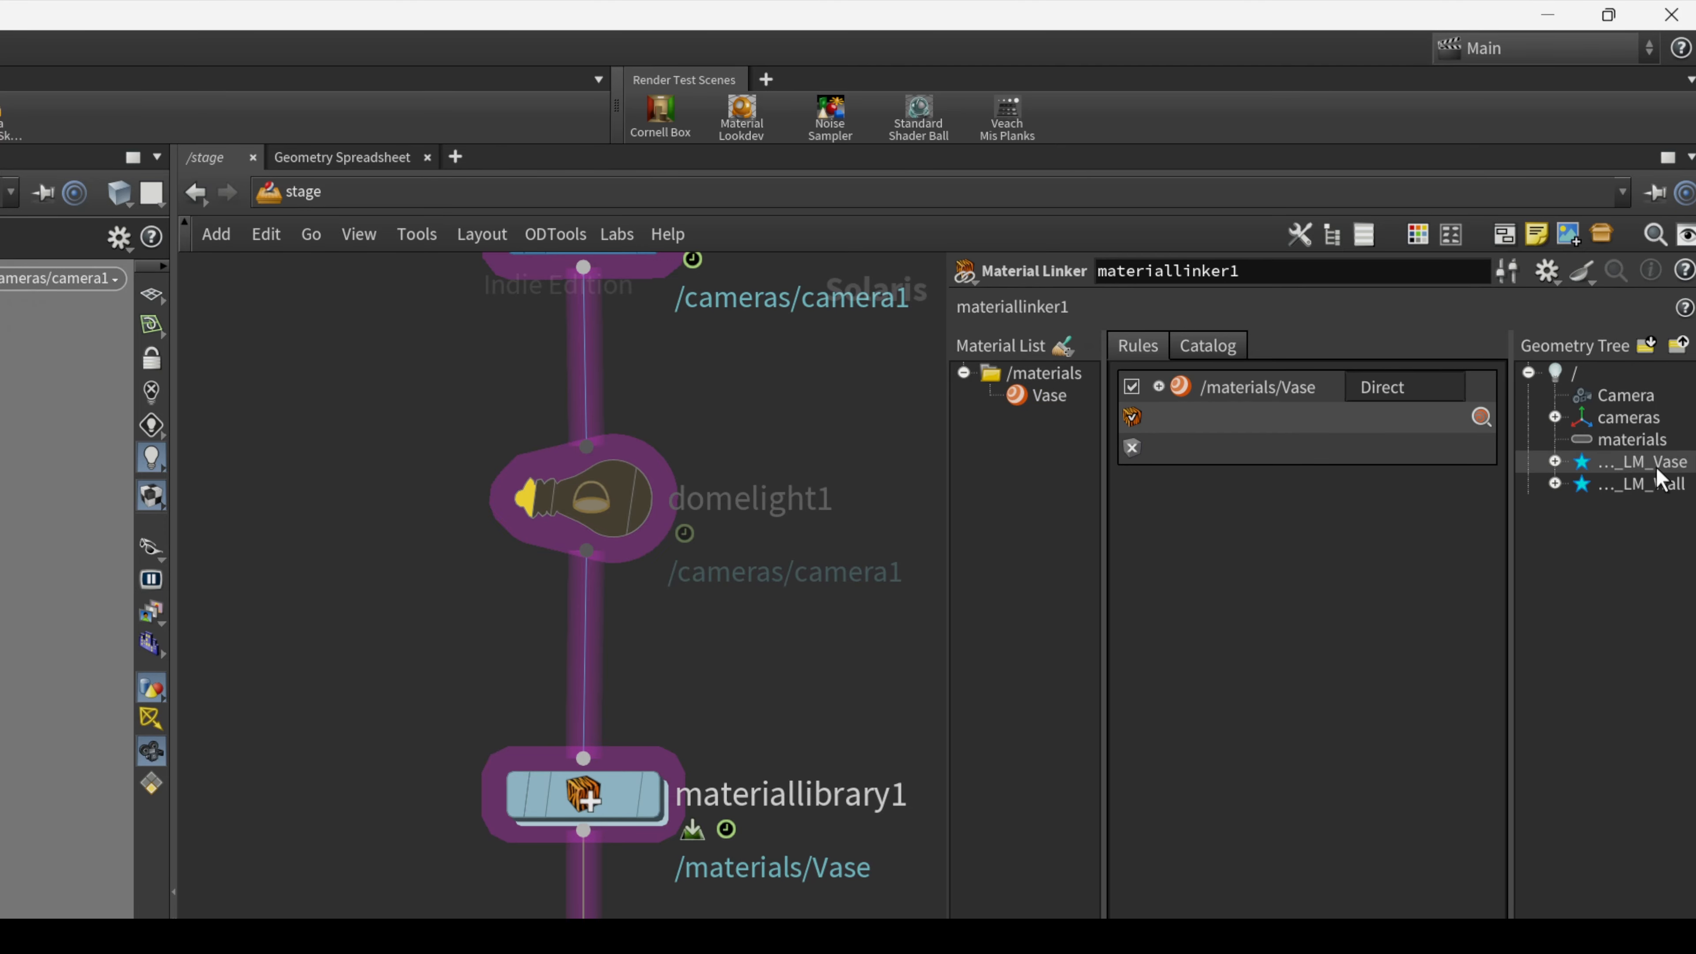
{"action": "left_click_drag", "start_coordinate": [1656, 466], "coordinate": [1356, 434]}
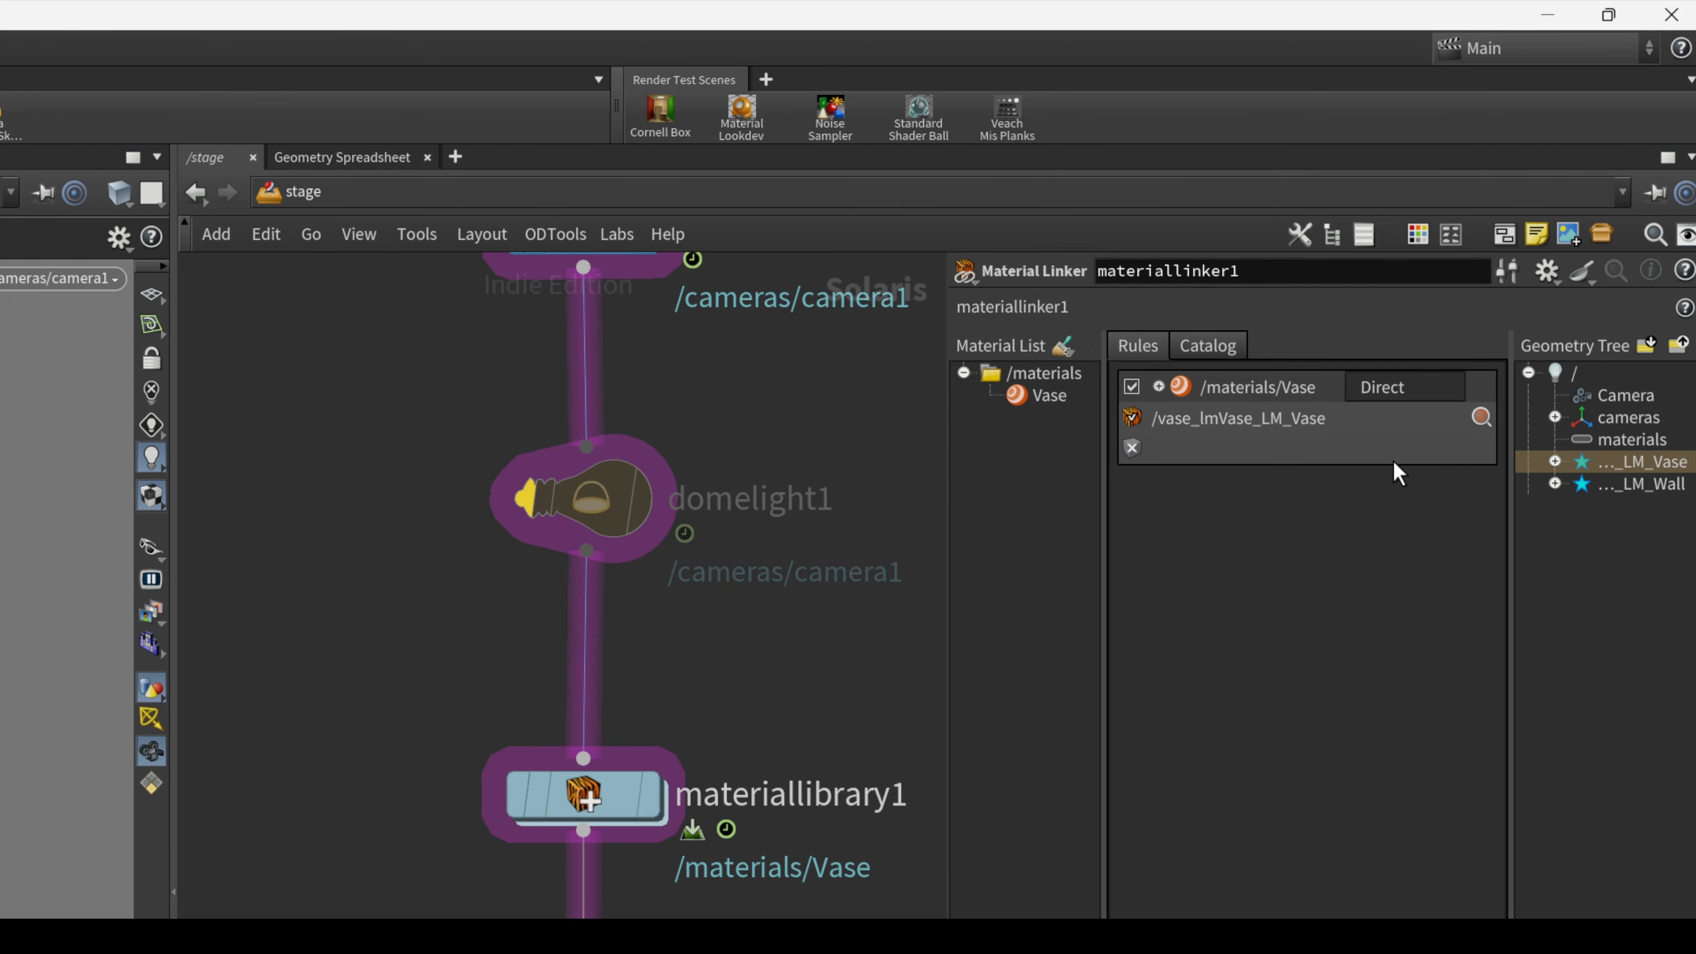
{"action": "key", "text": "p"}
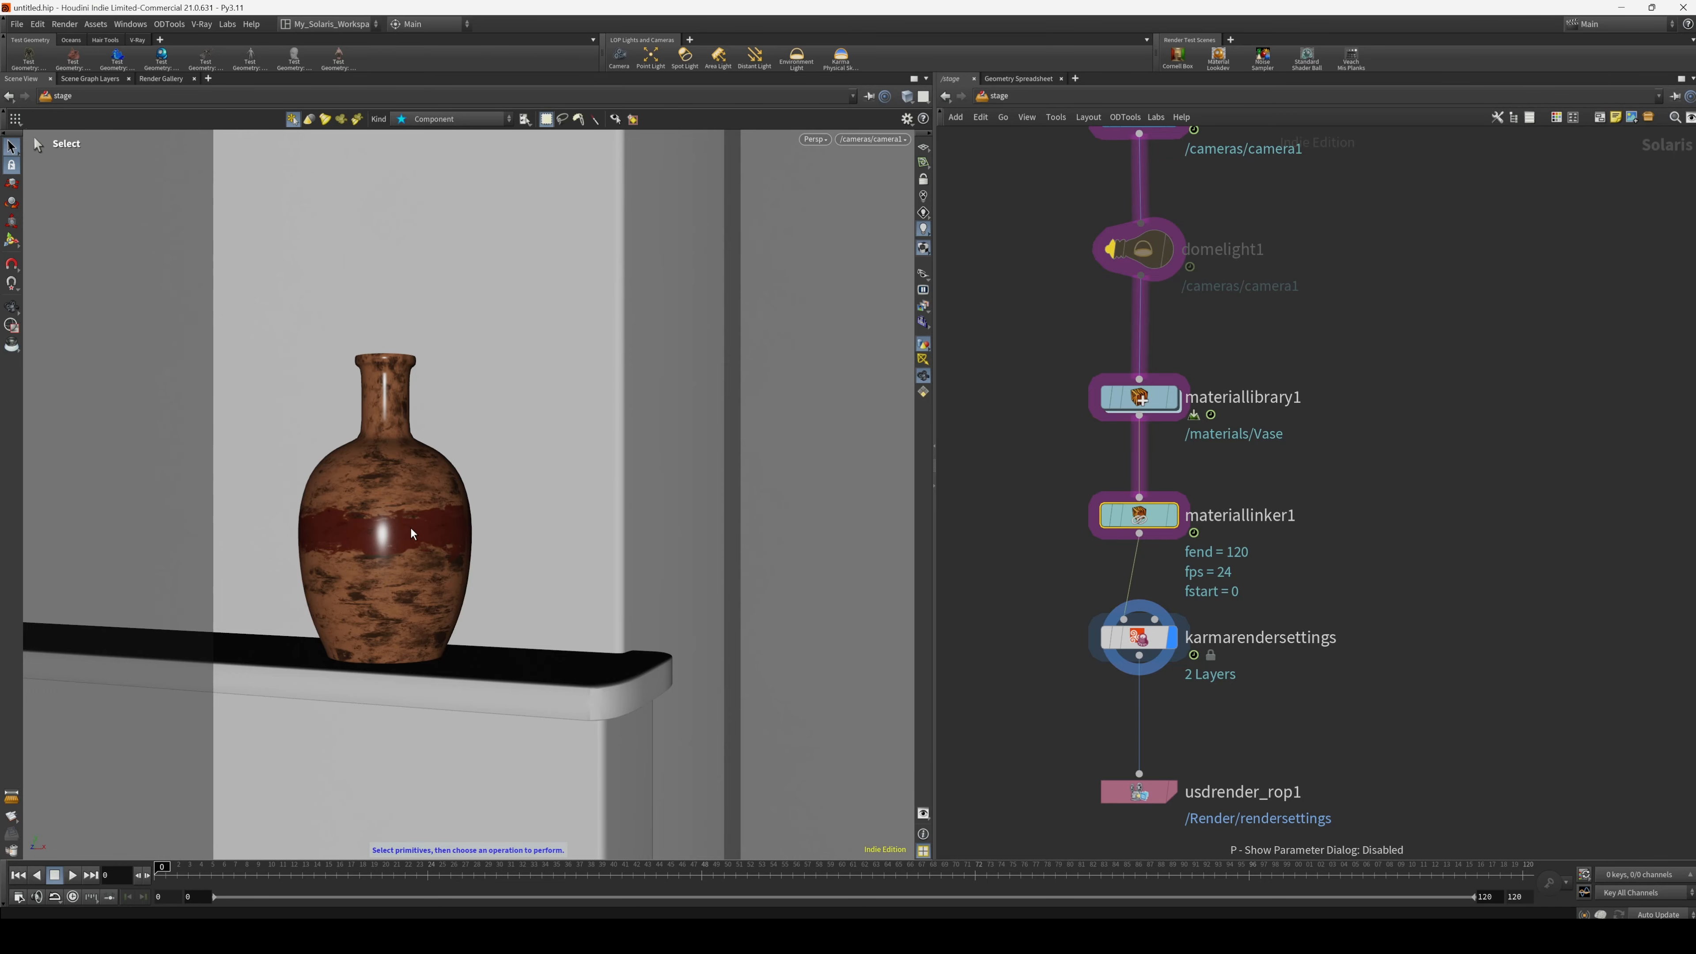
Enable domelight1 and preview the textured vase in the viewport with Karma XPU.
{"action": "left_click", "coordinate": [1098, 210]}
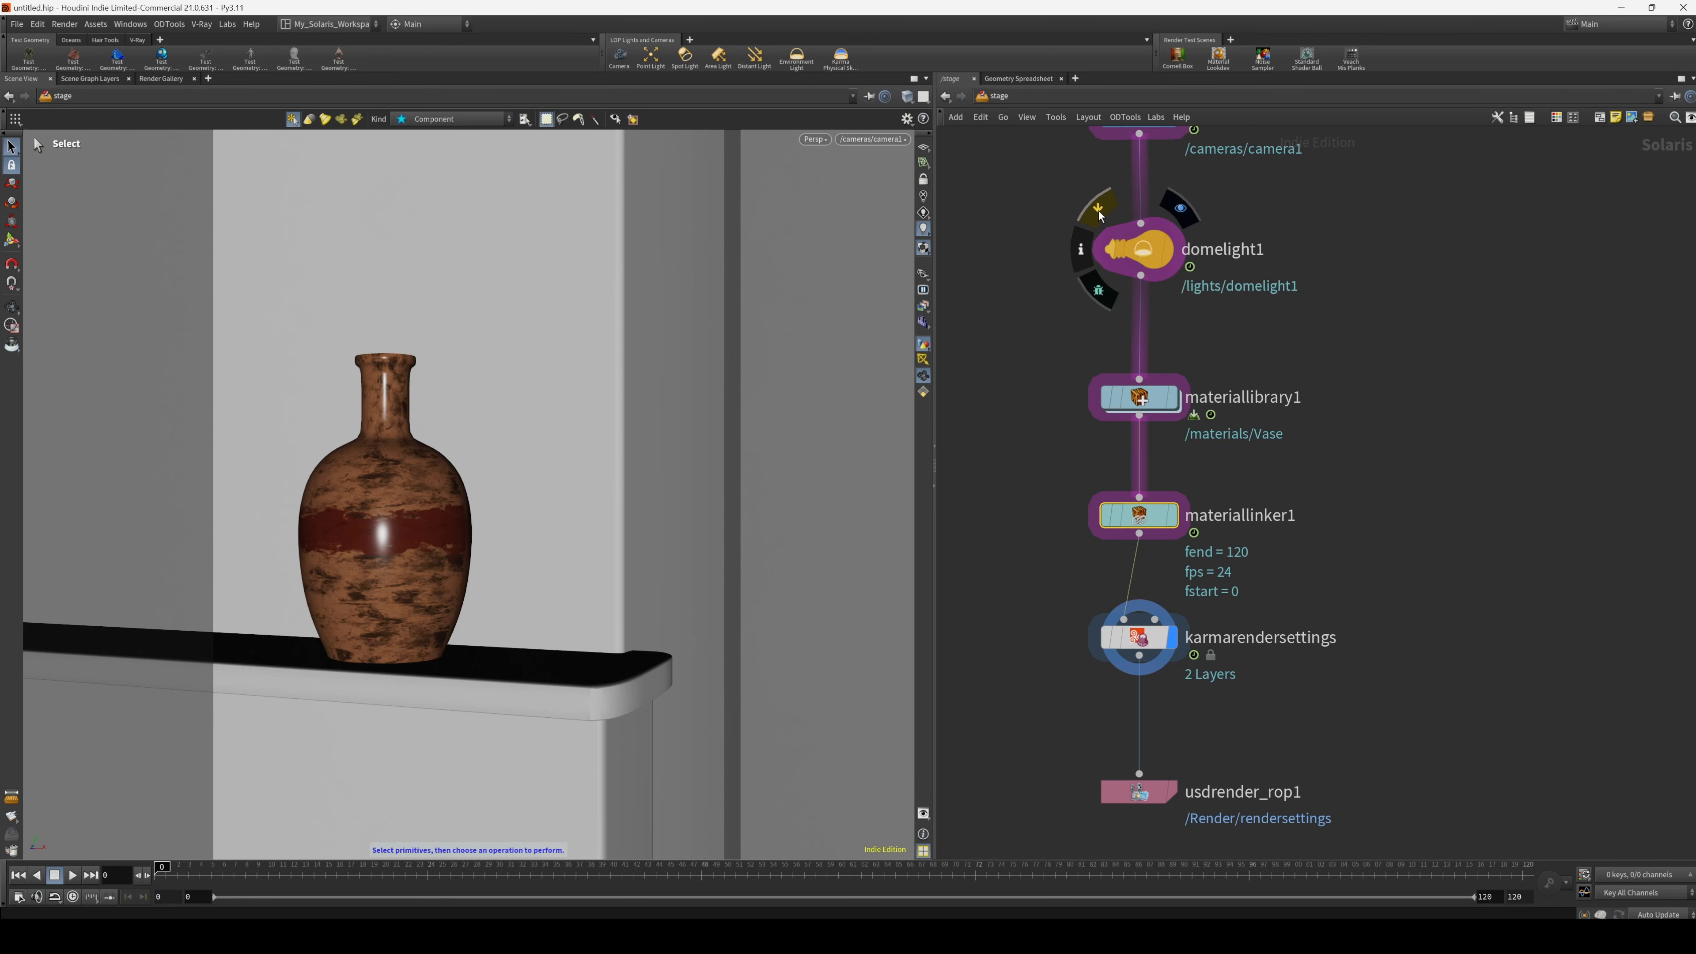
{"action": "left_click", "coordinate": [827, 140]}
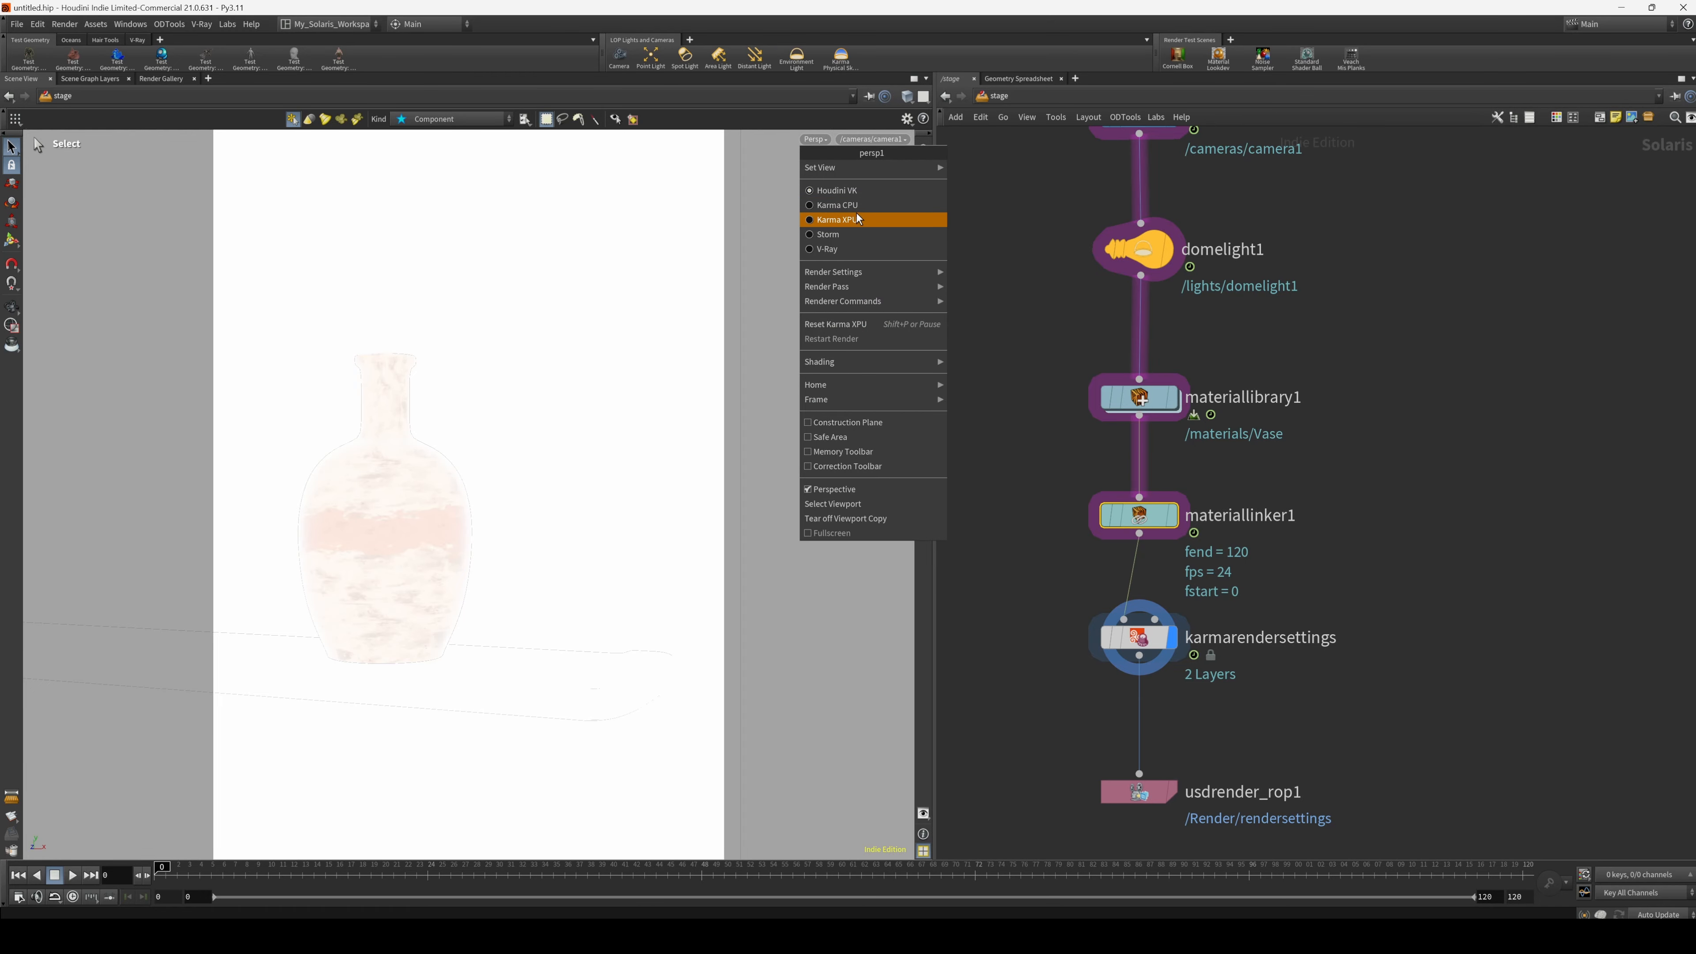
{"action": "left_click", "coordinate": [840, 215]}
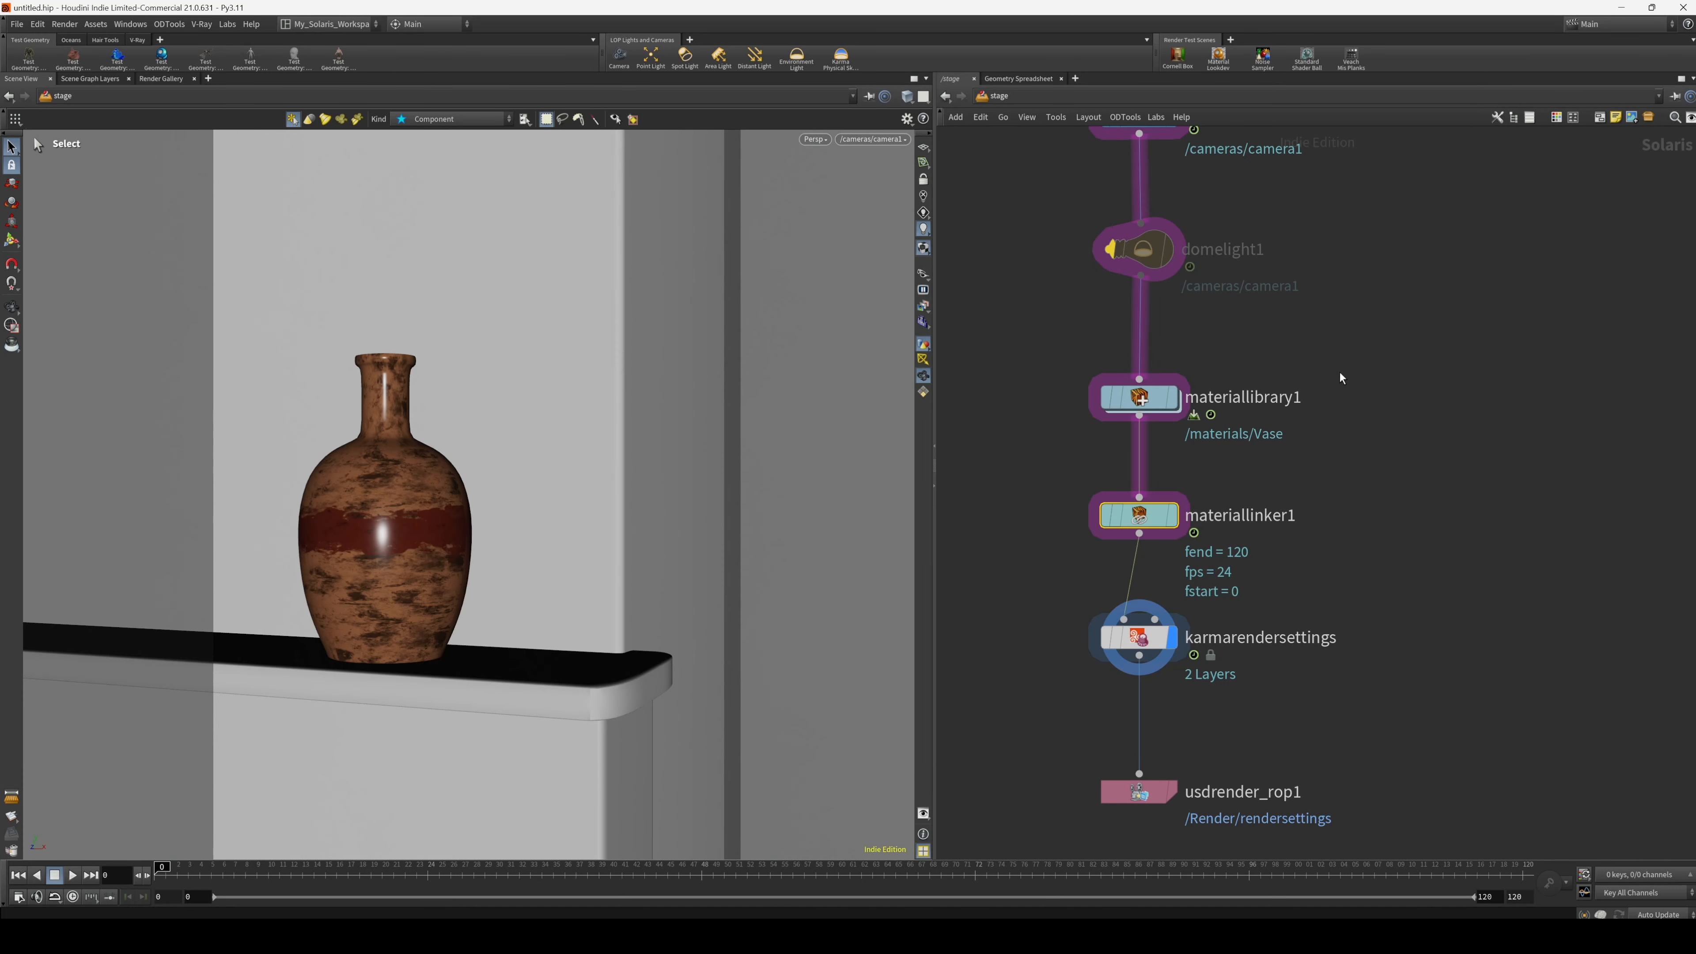
Move karmarendersettings and usdrender_rop1 together further down to leave space below materiallinker1.
{"action": "scroll", "coordinate": [1339, 373], "scroll_direction": "down", "scroll_amount": 3}
{"action": "middle_click_drag", "start_coordinate": [1331, 455], "coordinate": [1290, 398]}
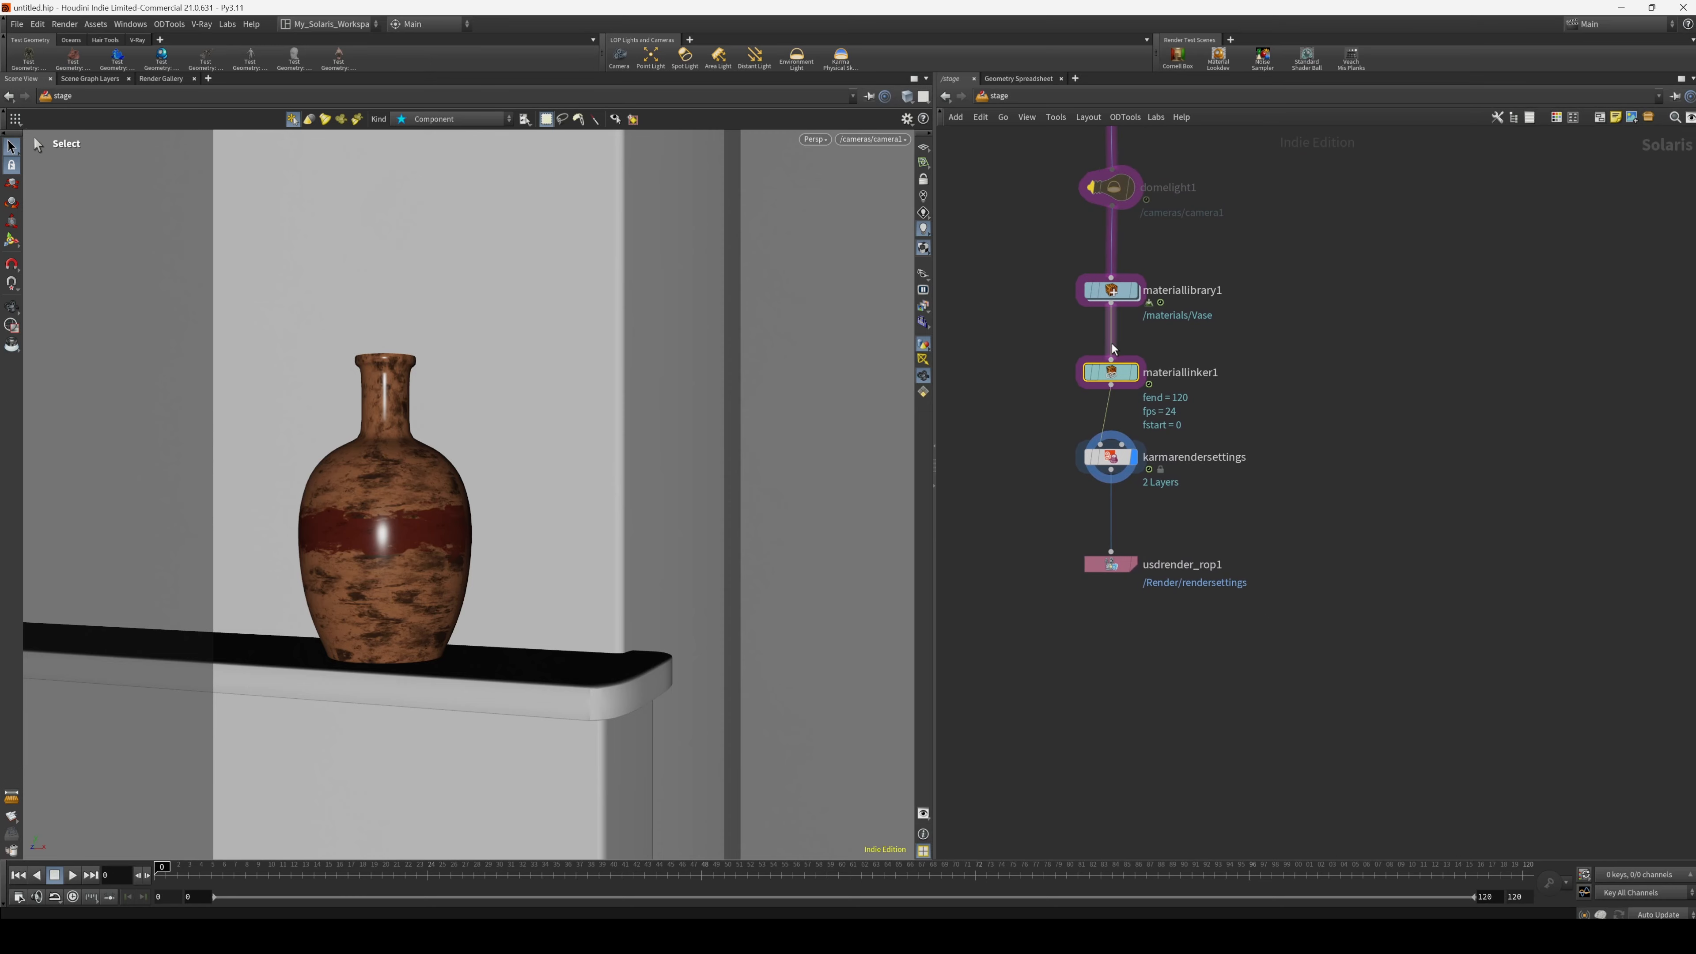
{"action": "left_click_drag", "start_coordinate": [1057, 437], "coordinate": [1209, 634]}
{"action": "left_click_drag", "start_coordinate": [1122, 461], "coordinate": [1122, 646]}
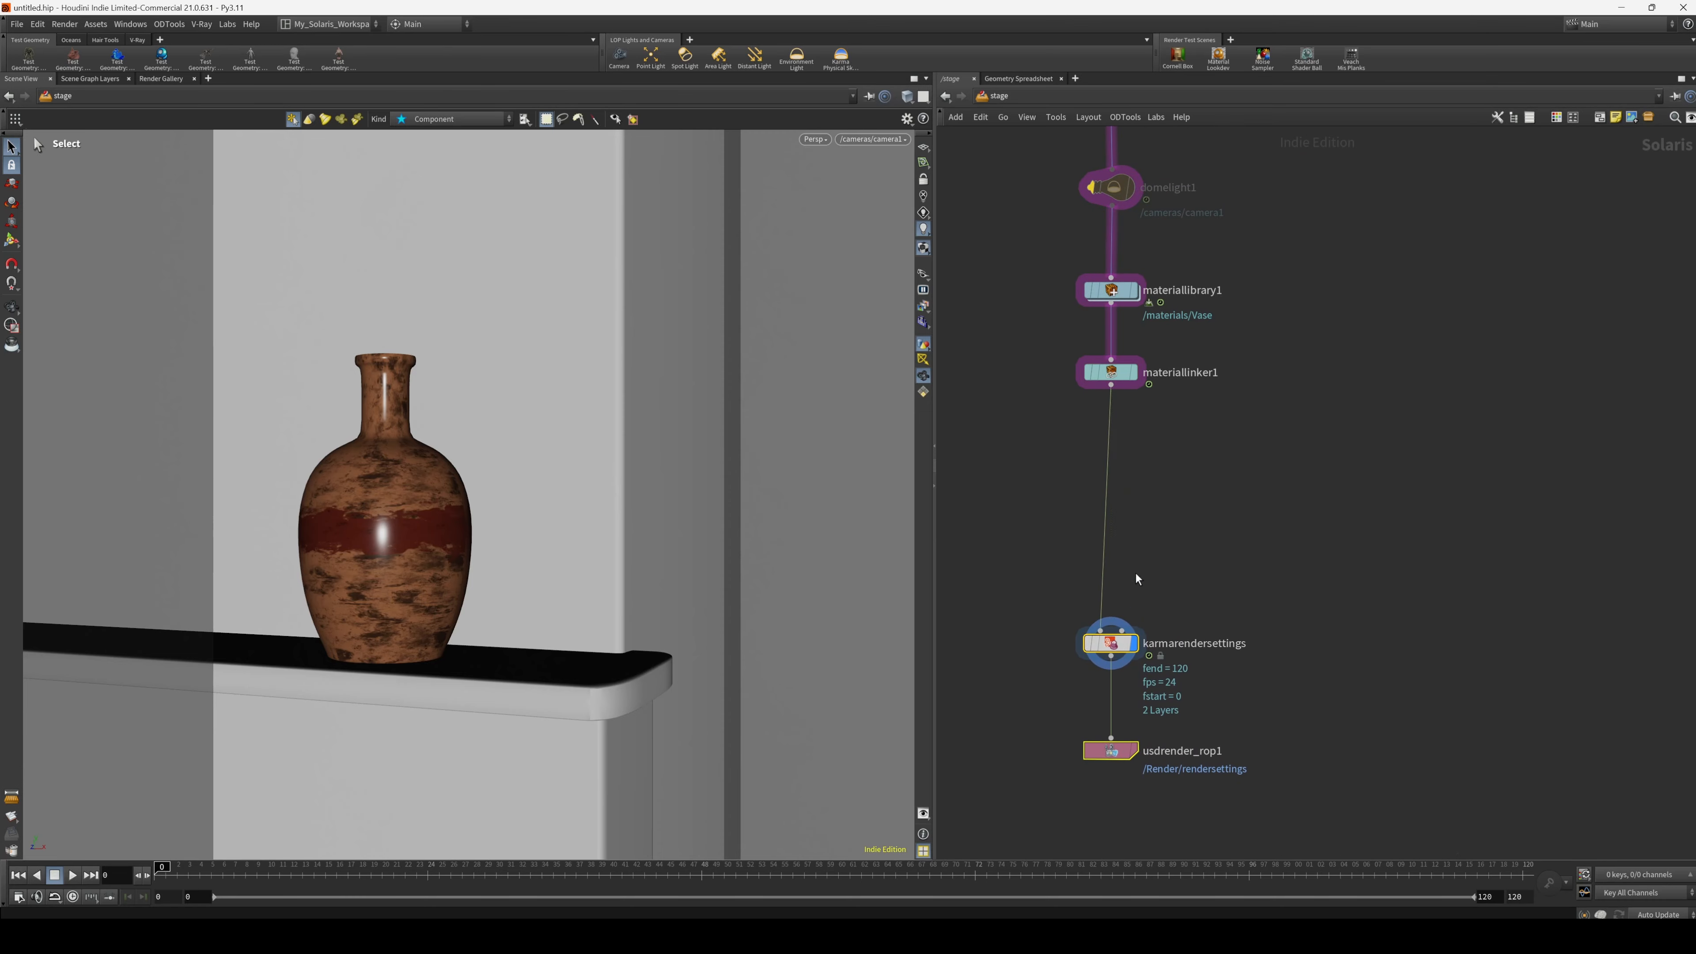
Add the V-Ray render setup recipe beside the Karma branch, wire materiallinker1 into vraystandardrendervars, and set the display flag on rendersettings1.
{"action": "key", "text": "Tab"}
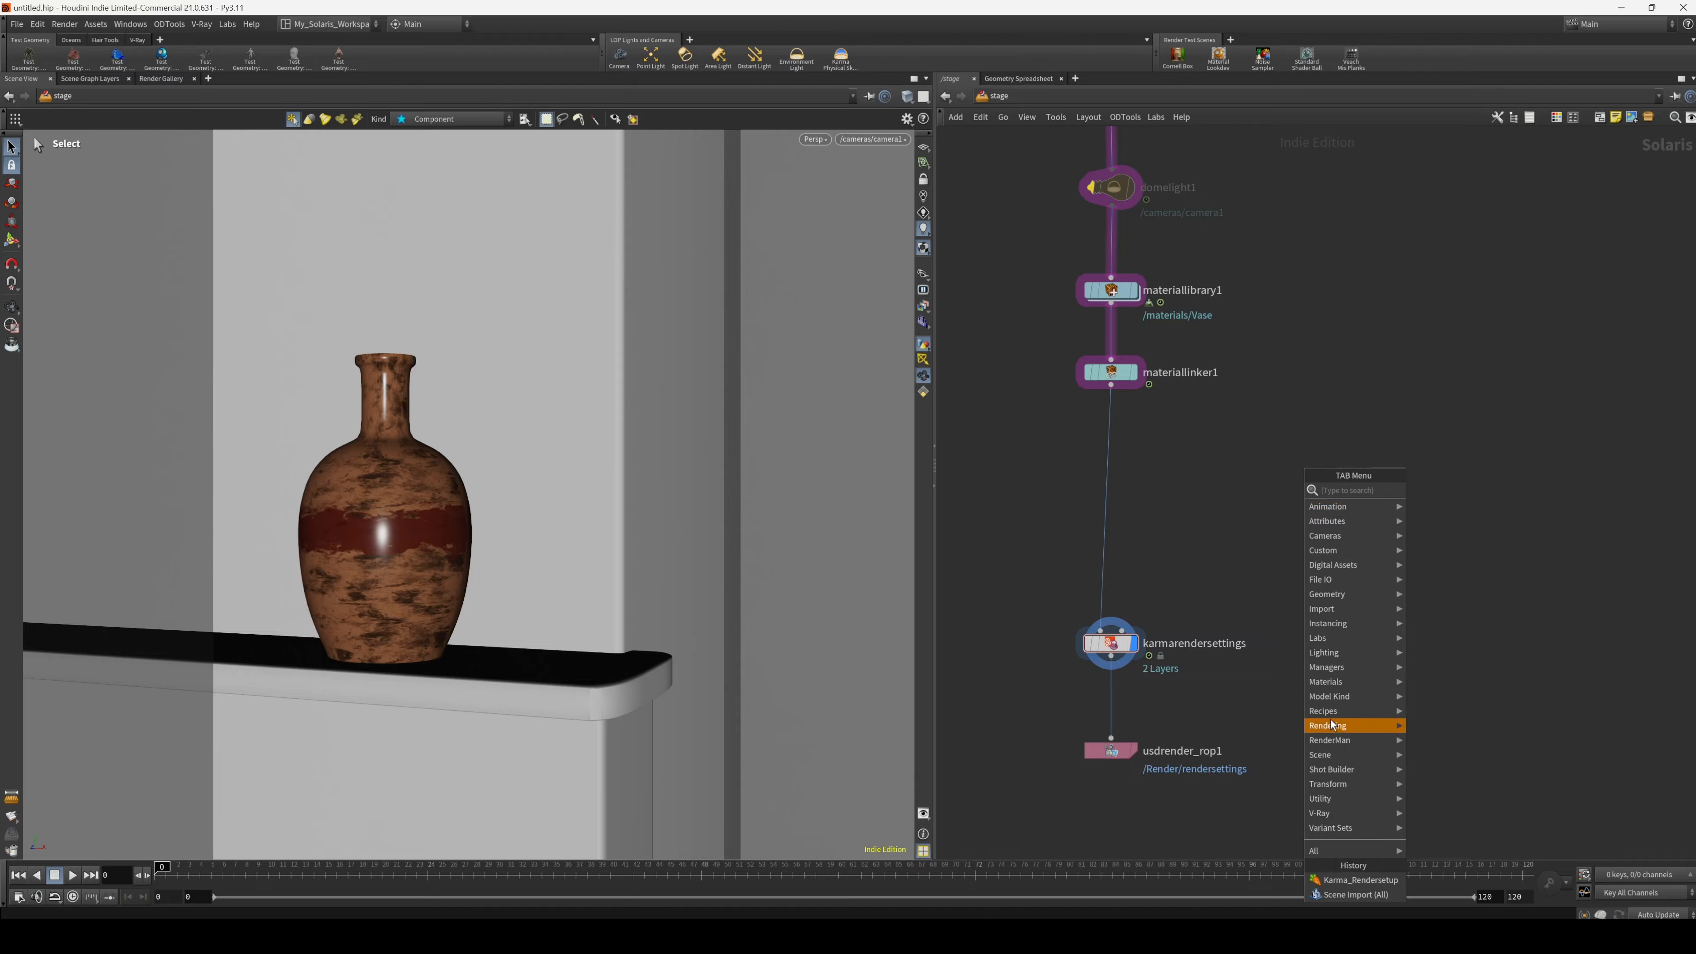
{"action": "mouse_move", "coordinate": [1369, 711]}
{"action": "left_click", "coordinate": [1441, 727]}
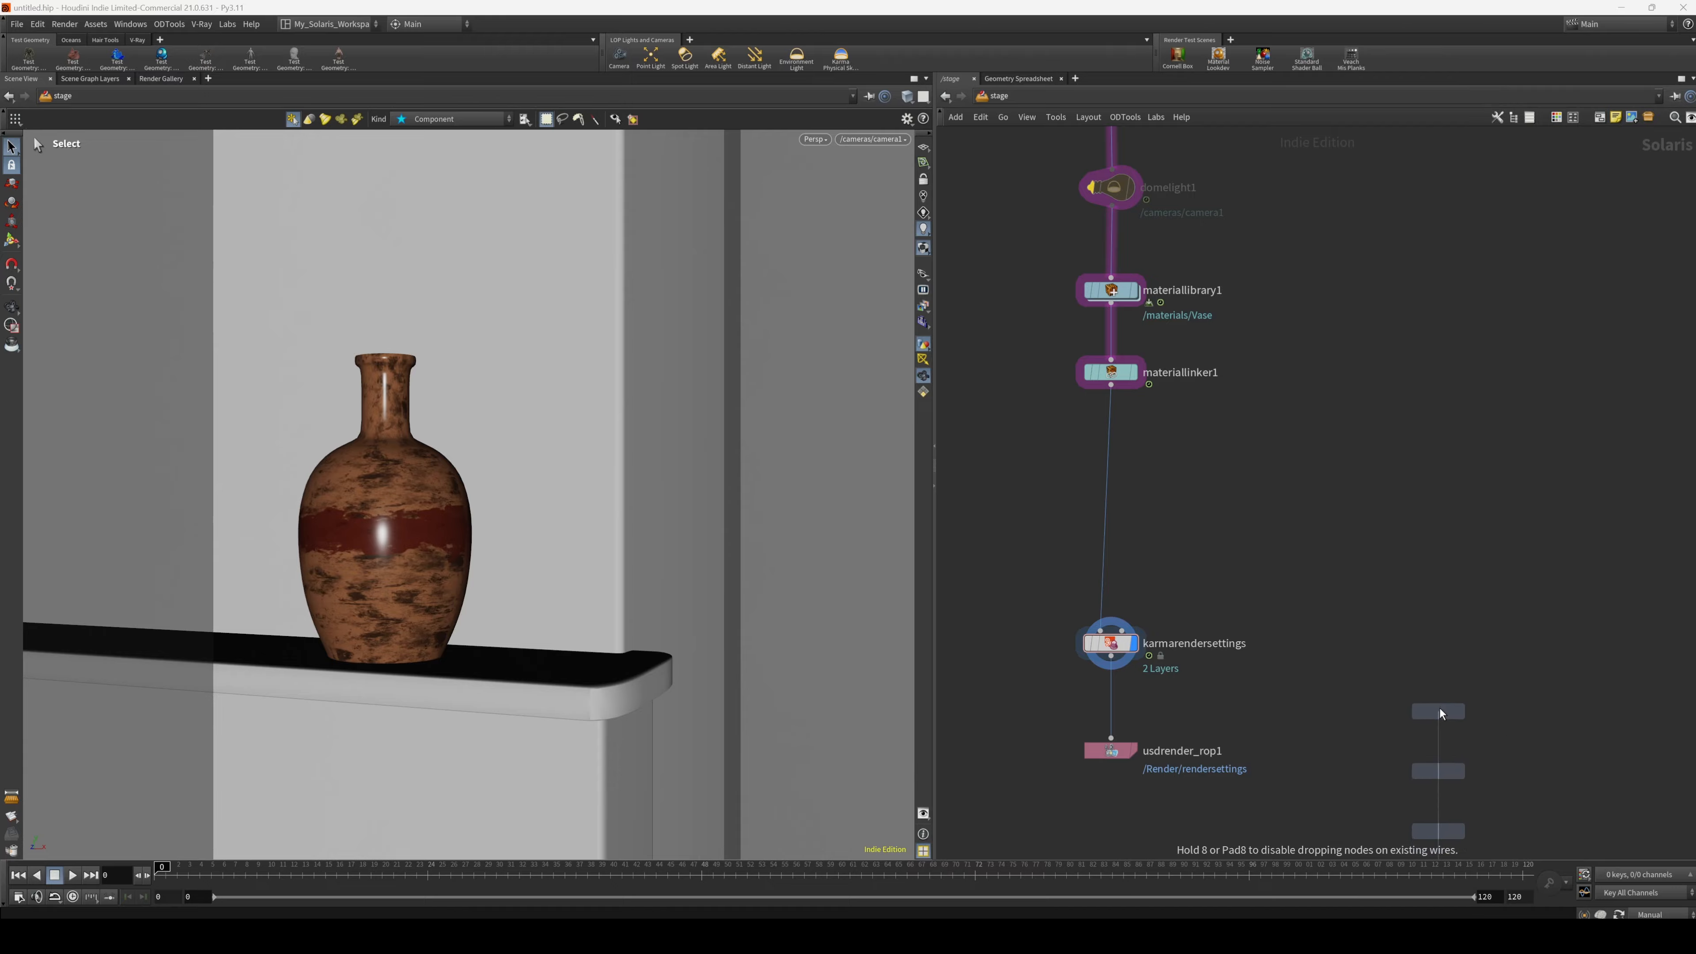
{"action": "left_click", "coordinate": [1343, 491]}
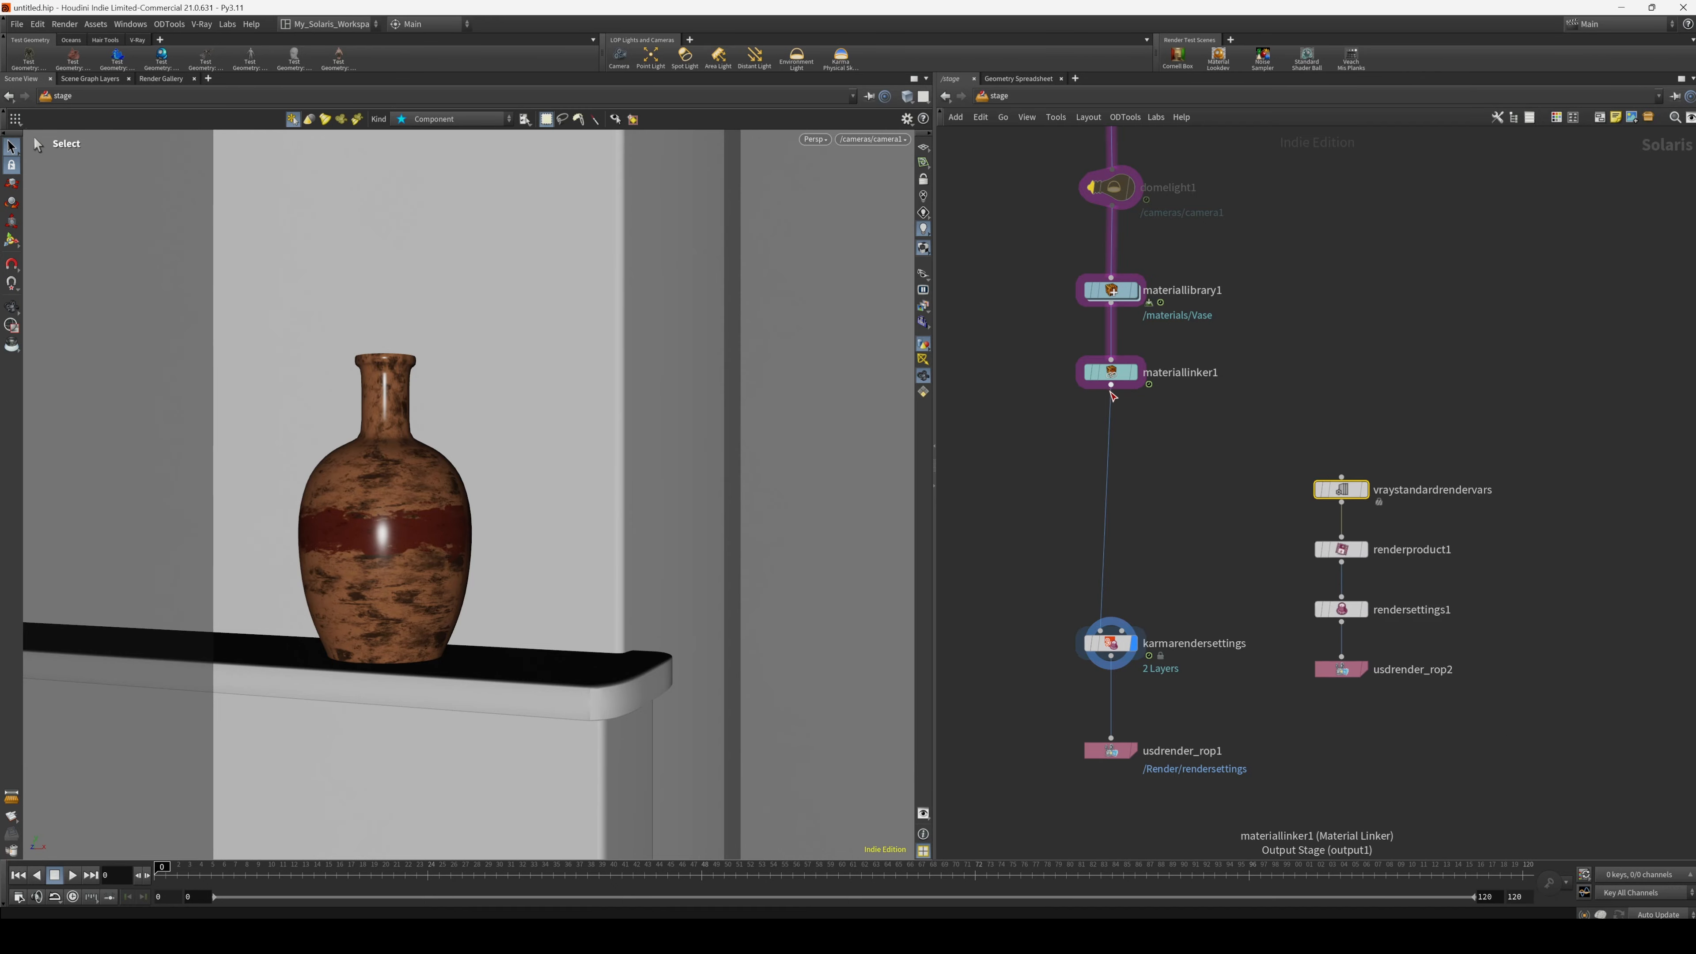
{"action": "left_click_drag", "start_coordinate": [1111, 386], "coordinate": [1341, 478]}
{"action": "left_click", "coordinate": [1341, 615]}
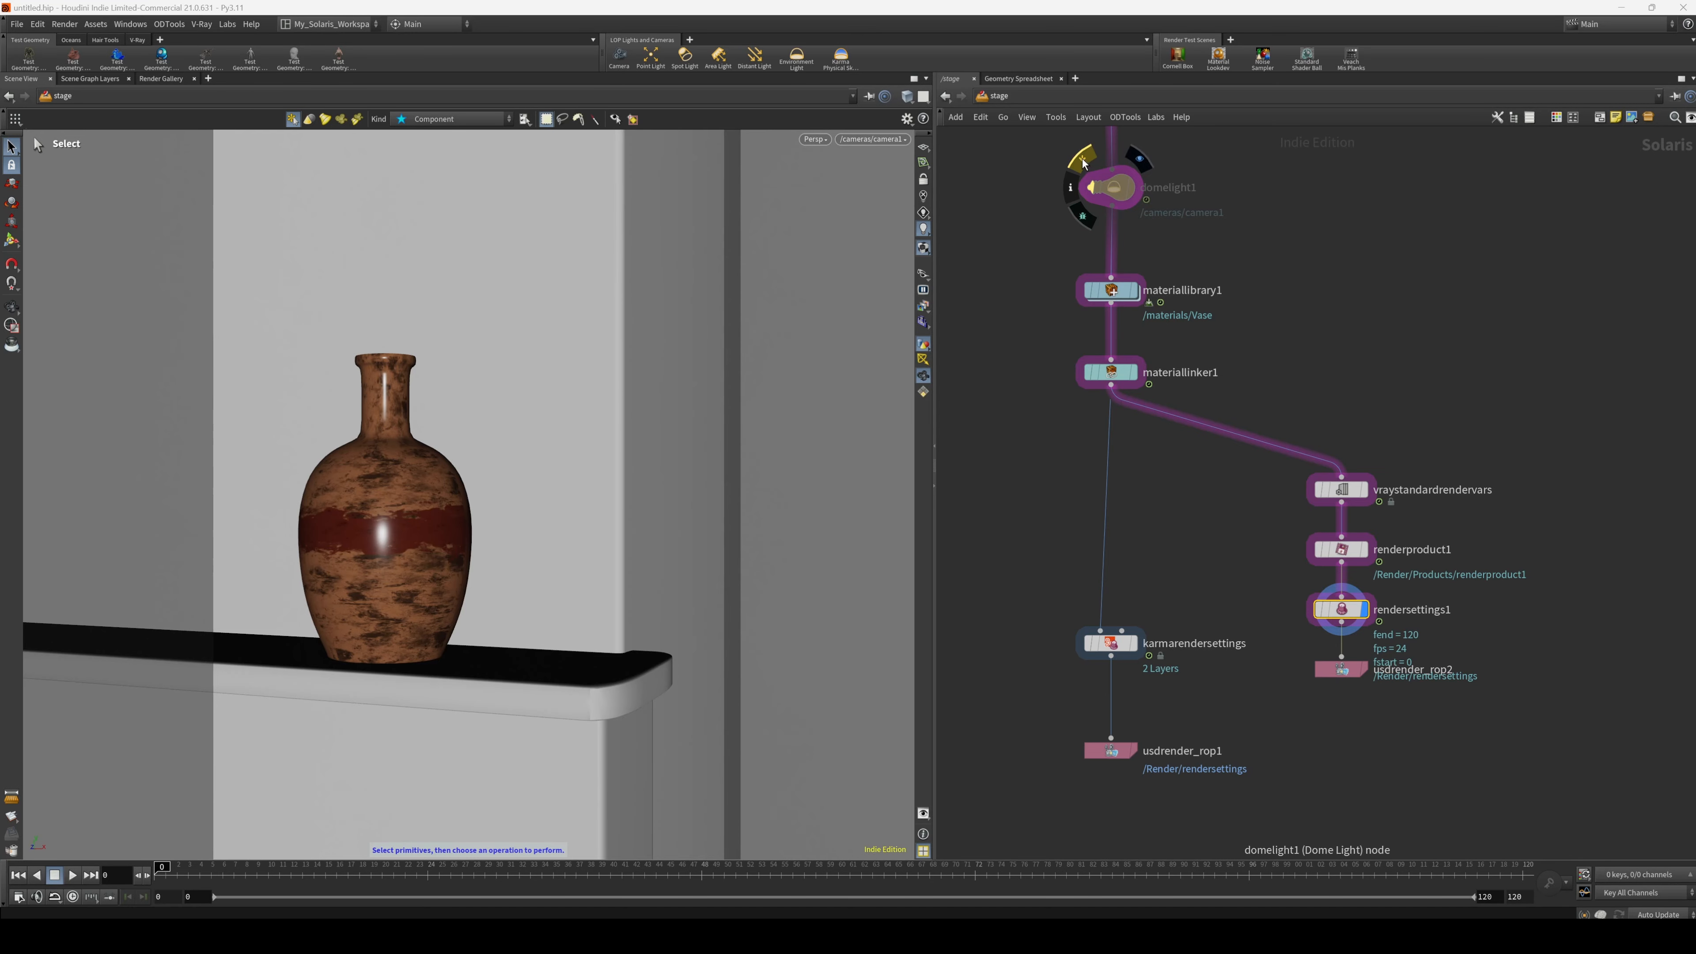
Enable domelight1 again and switch the viewport renderer to V-Ray.
{"action": "left_click", "coordinate": [1096, 176]}
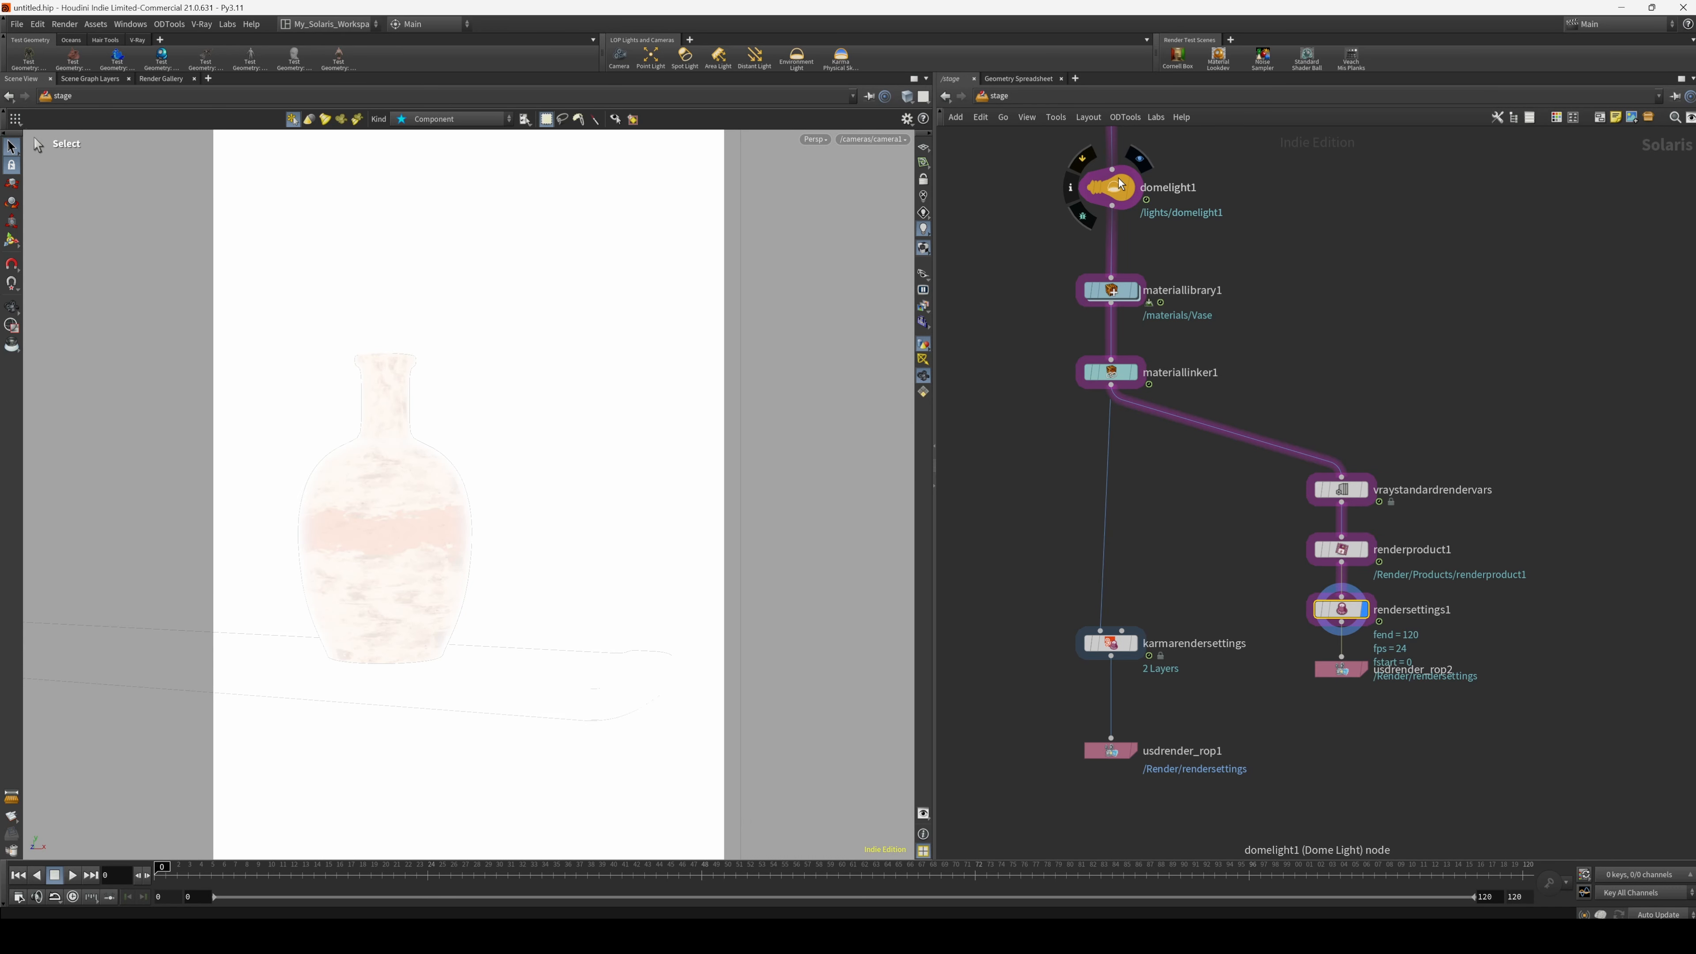
{"action": "left_click", "coordinate": [812, 140]}
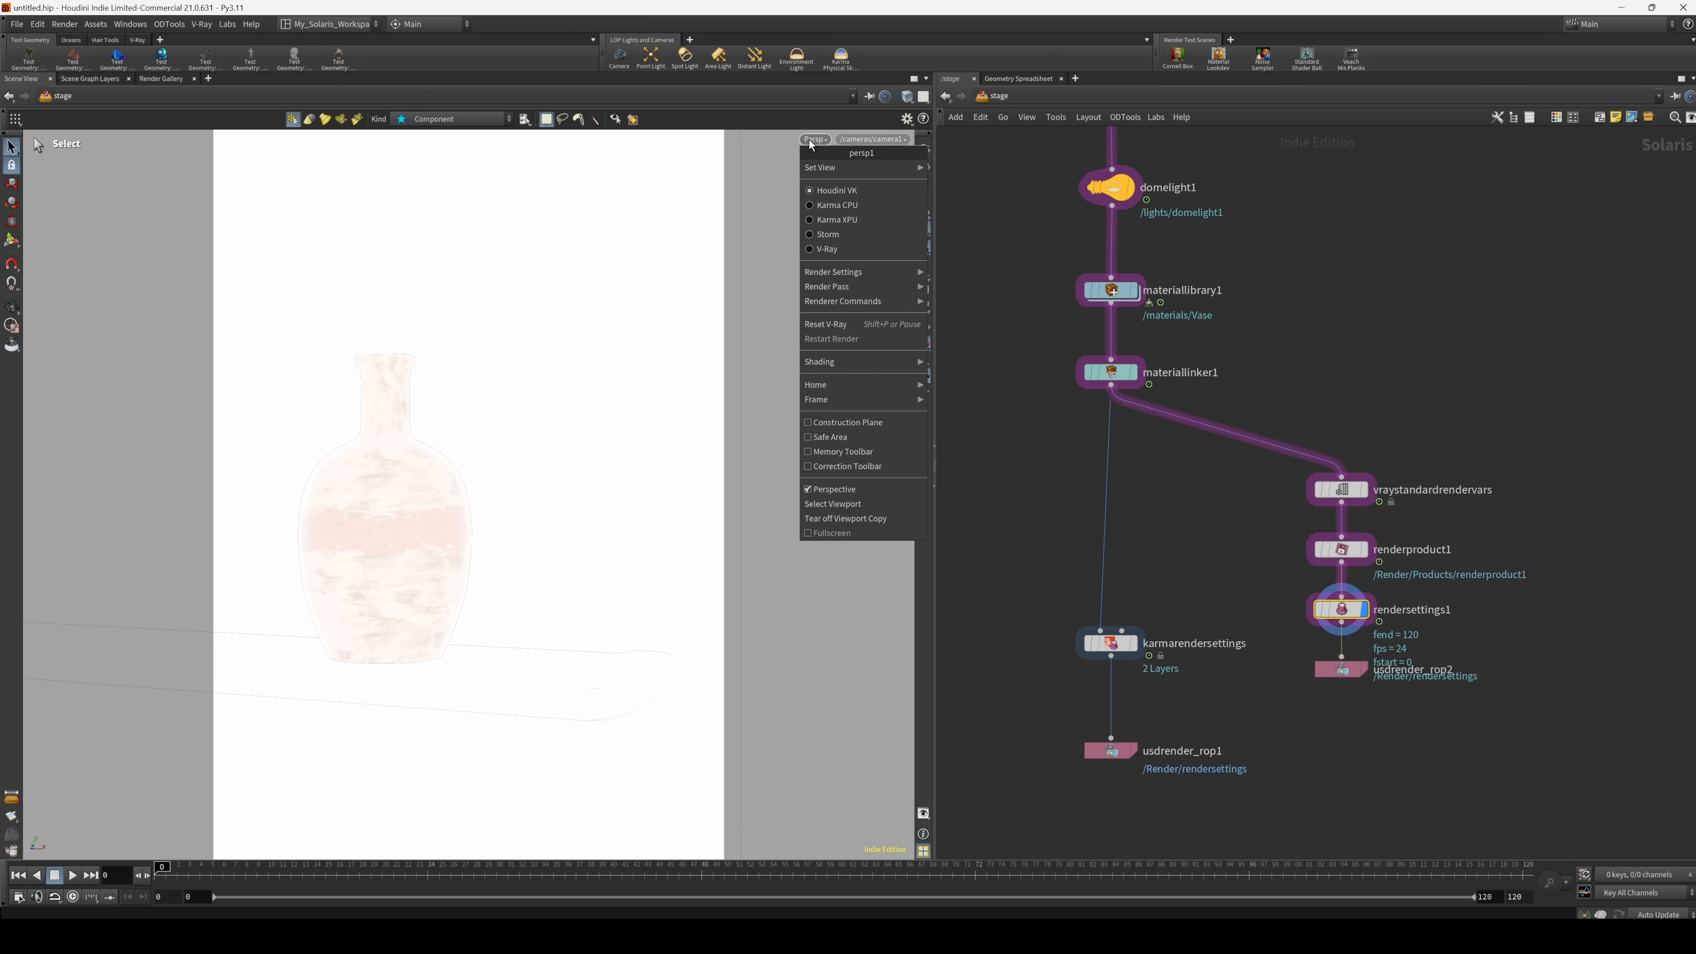
{"action": "left_click", "coordinate": [826, 249]}
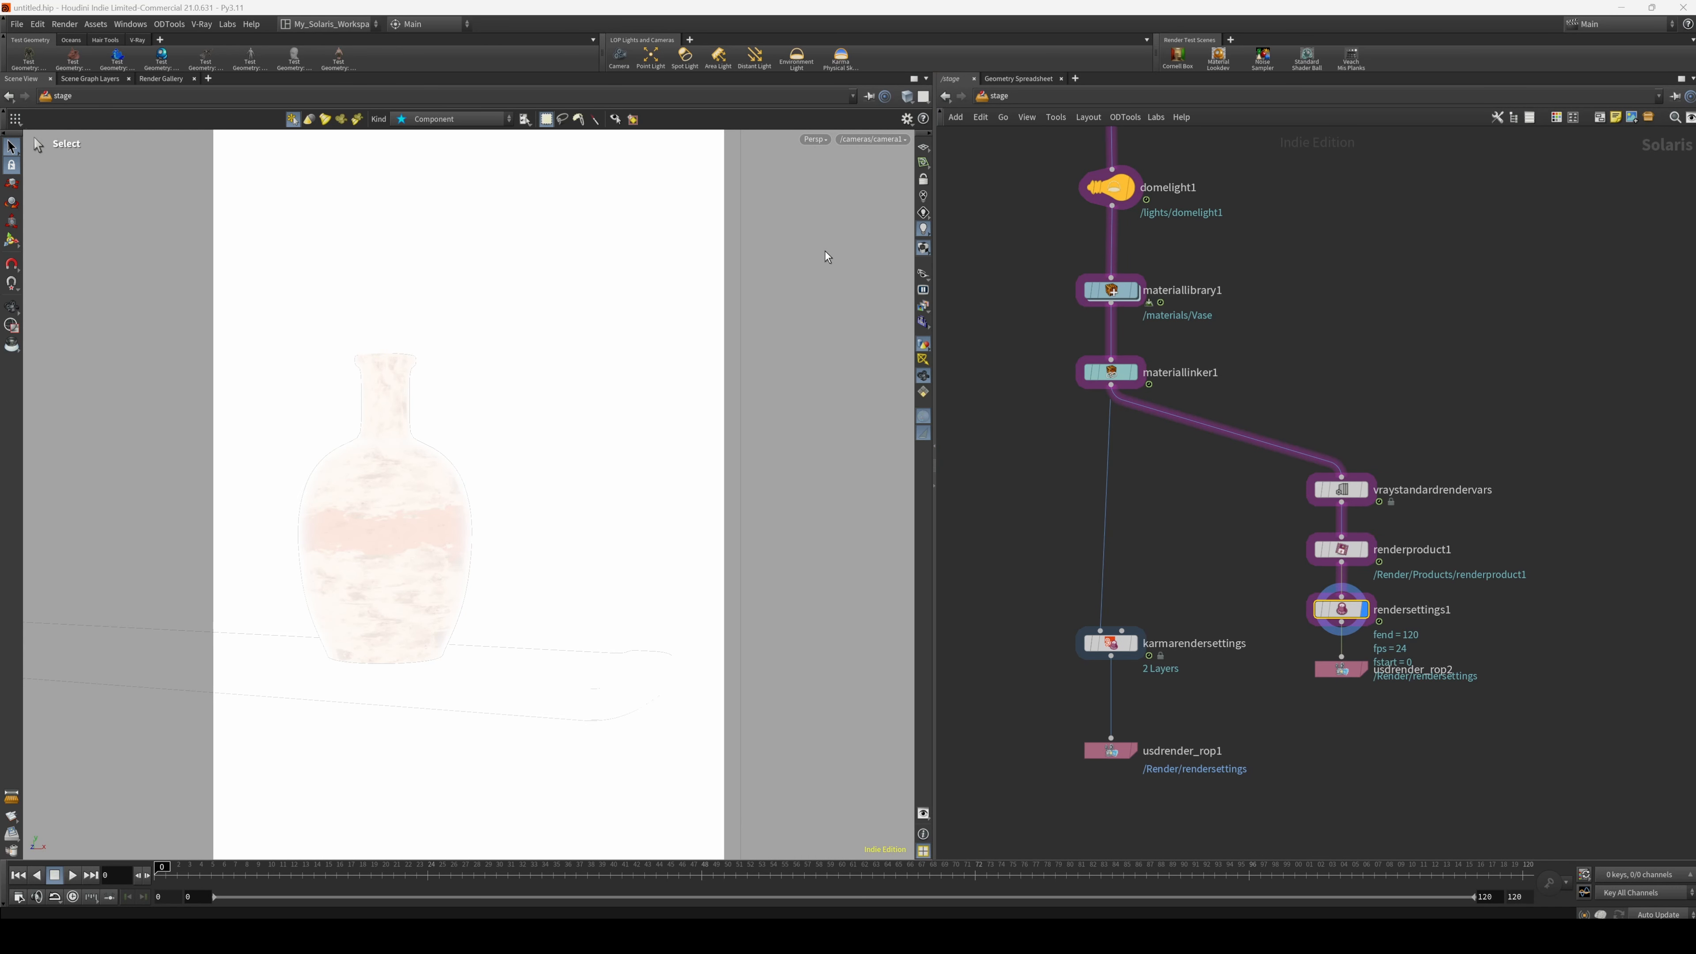